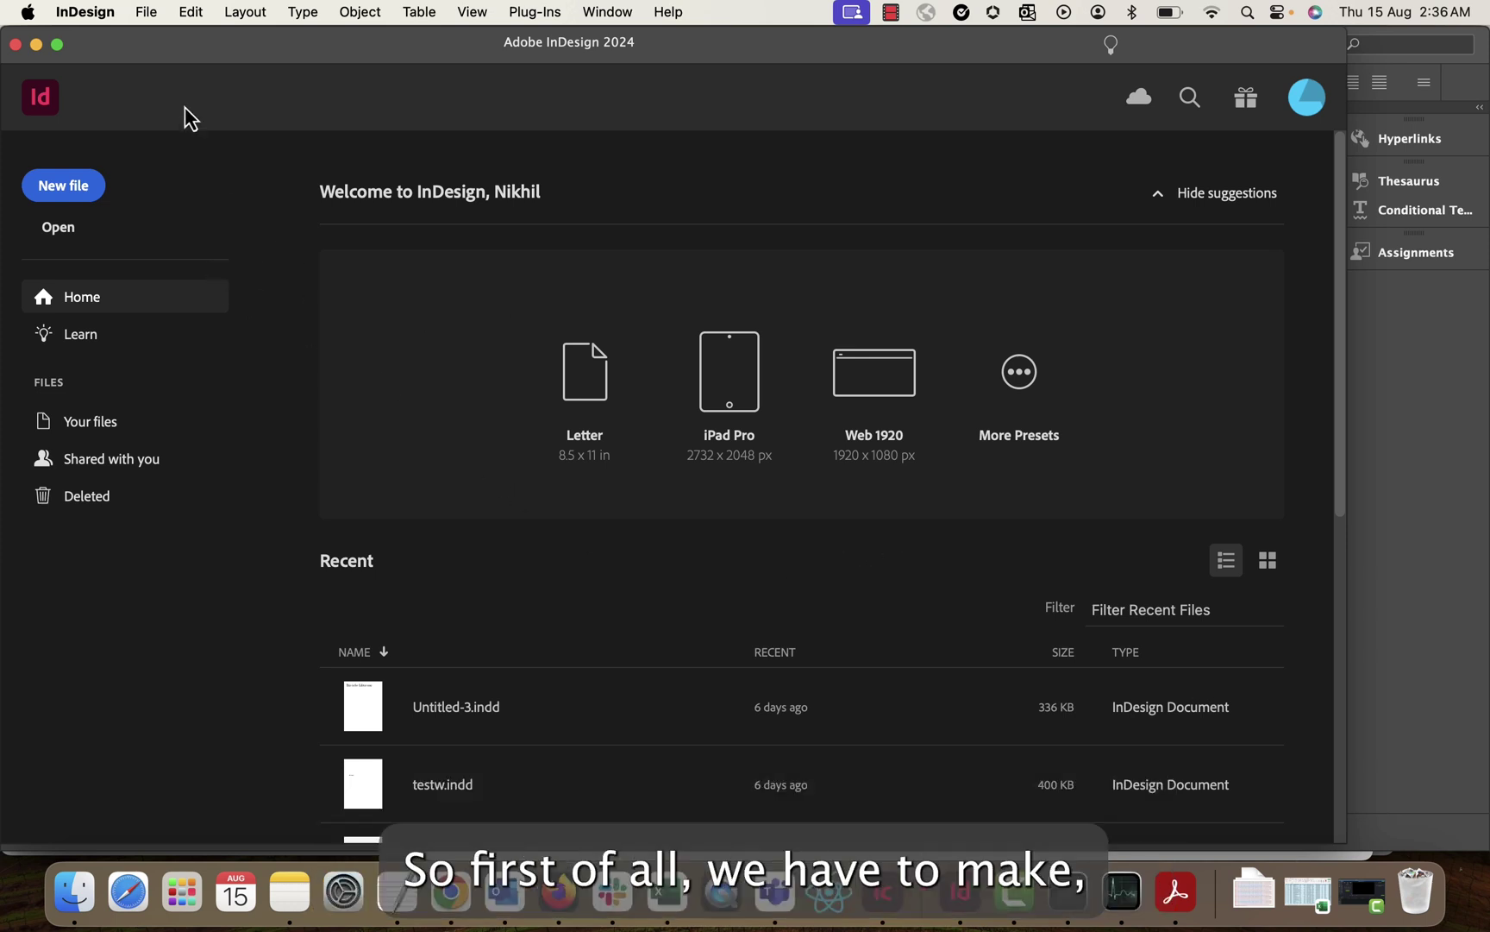
Step: Set the colour of the application's user identity to Jade
left_click(145, 12)
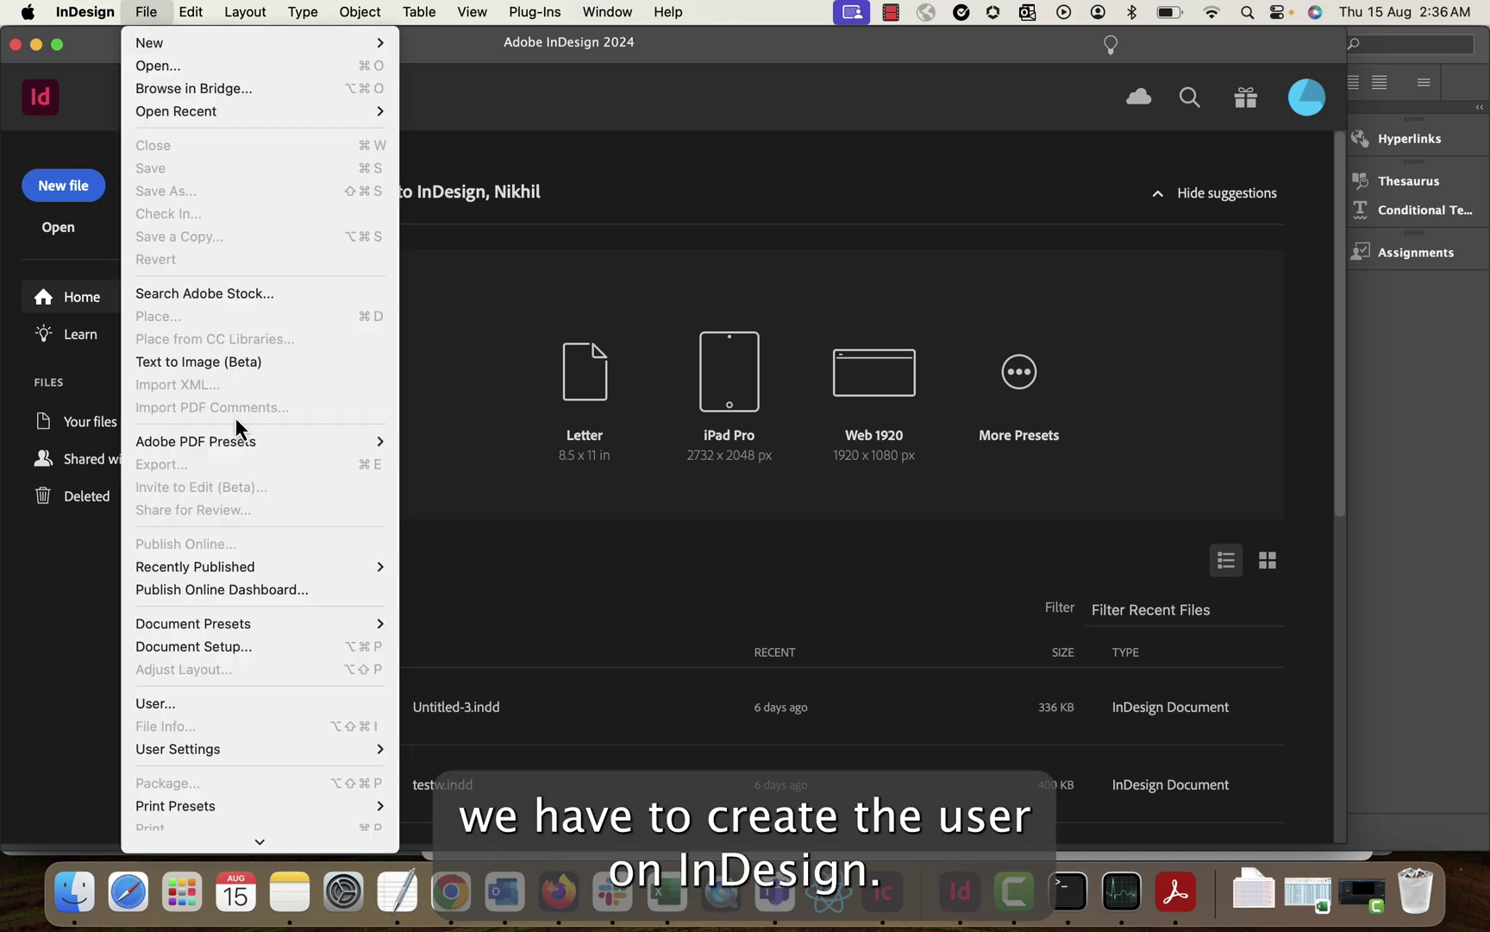
left_click(182, 701)
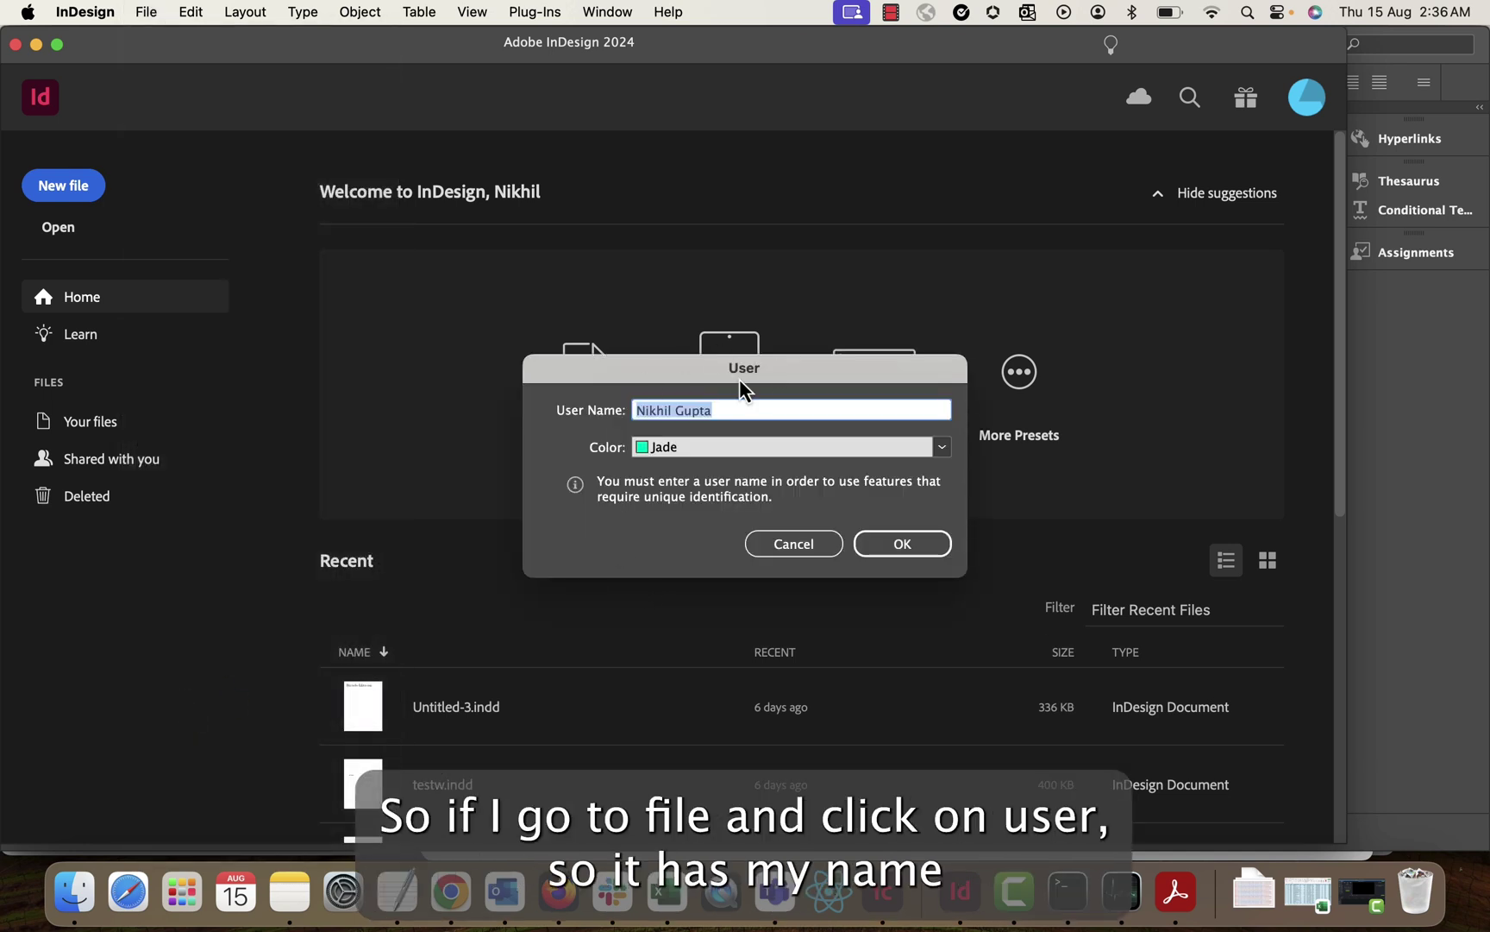
left_click(733, 449)
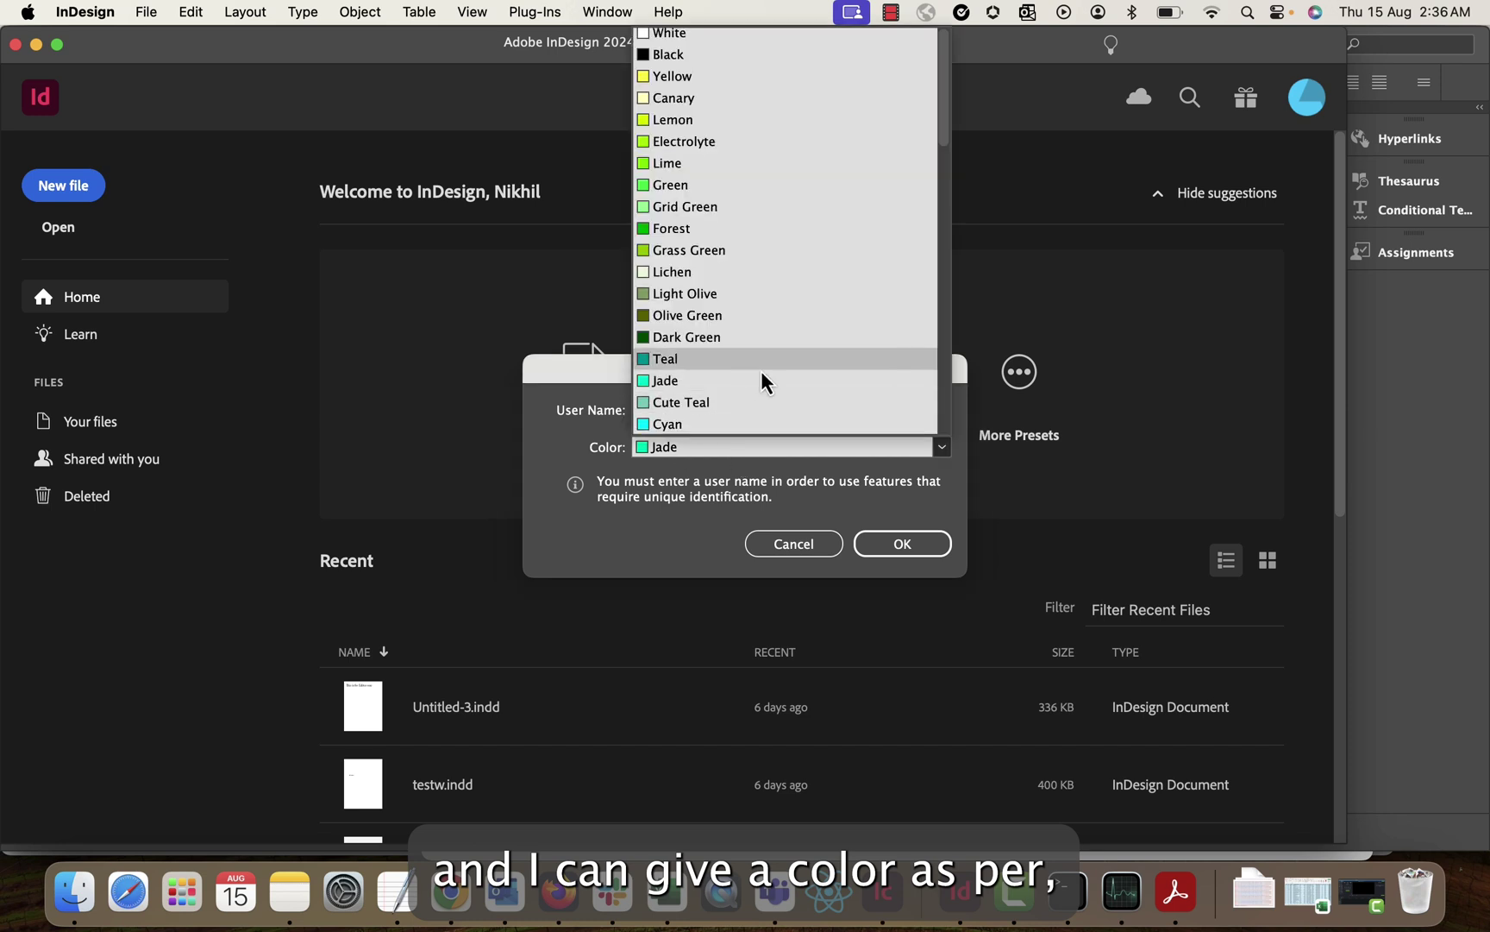
left_click(687, 379)
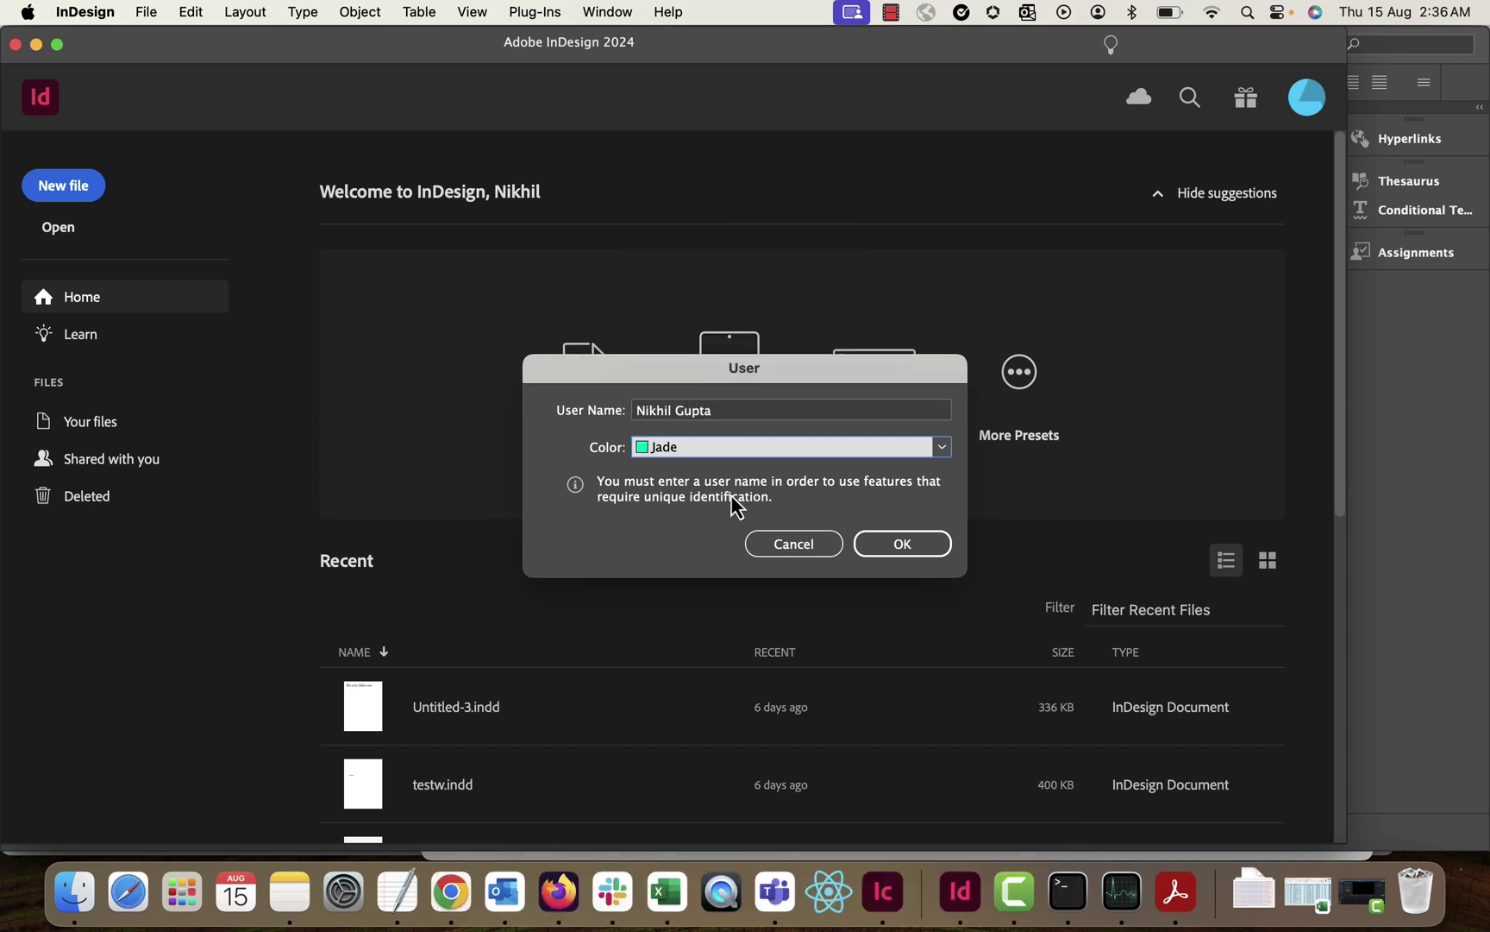
left_click(901, 550)
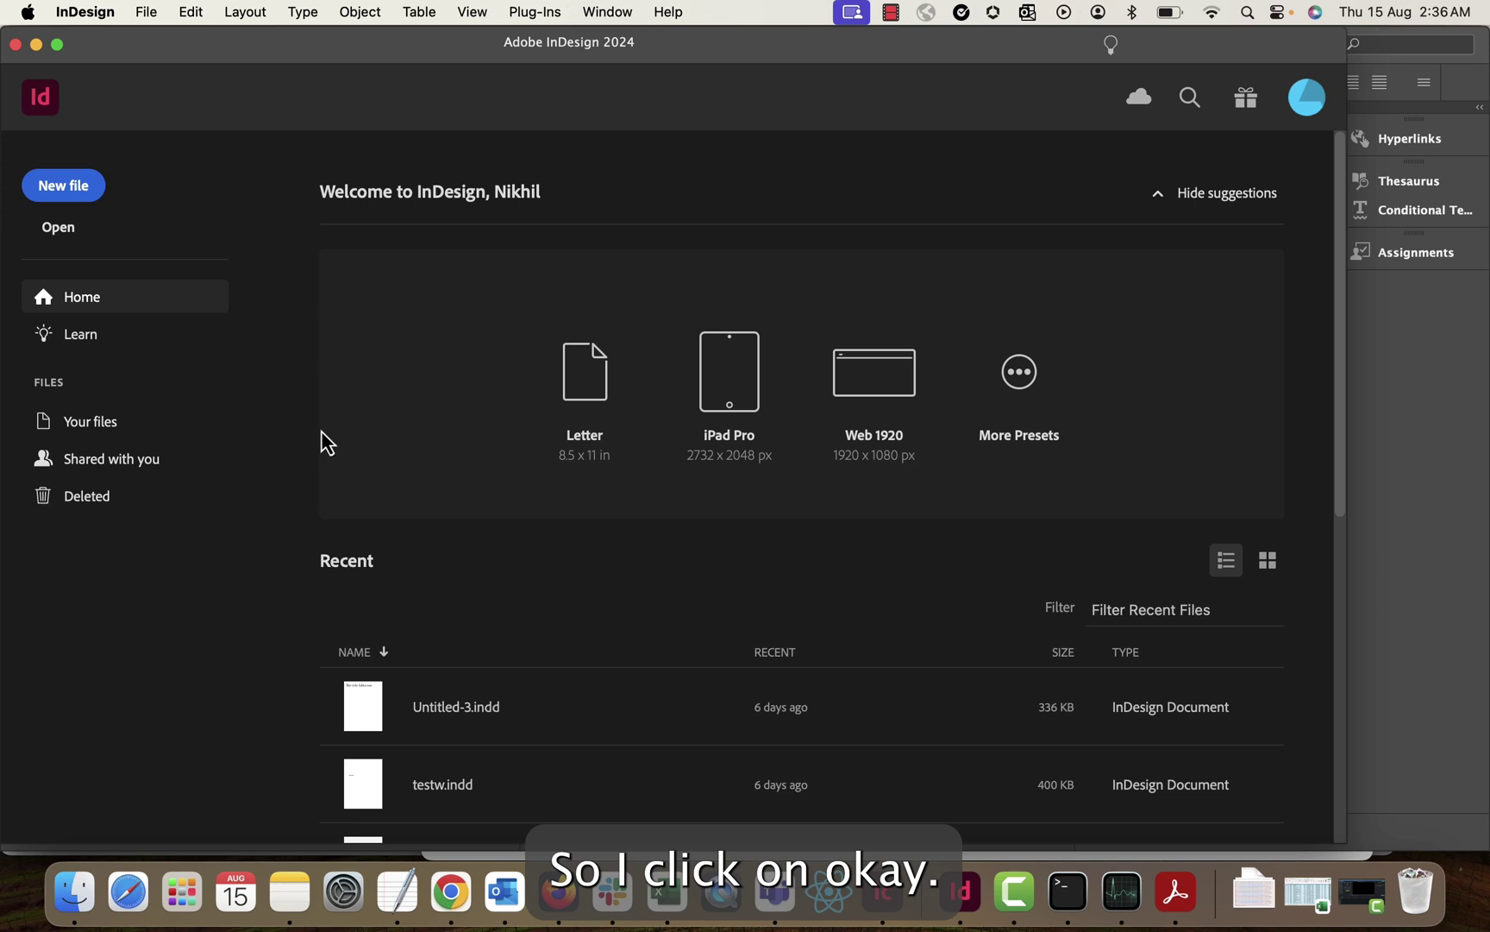
Step: Create a new Letter document (8.5 x 11 in) and add a second page to it
left_click(584, 402)
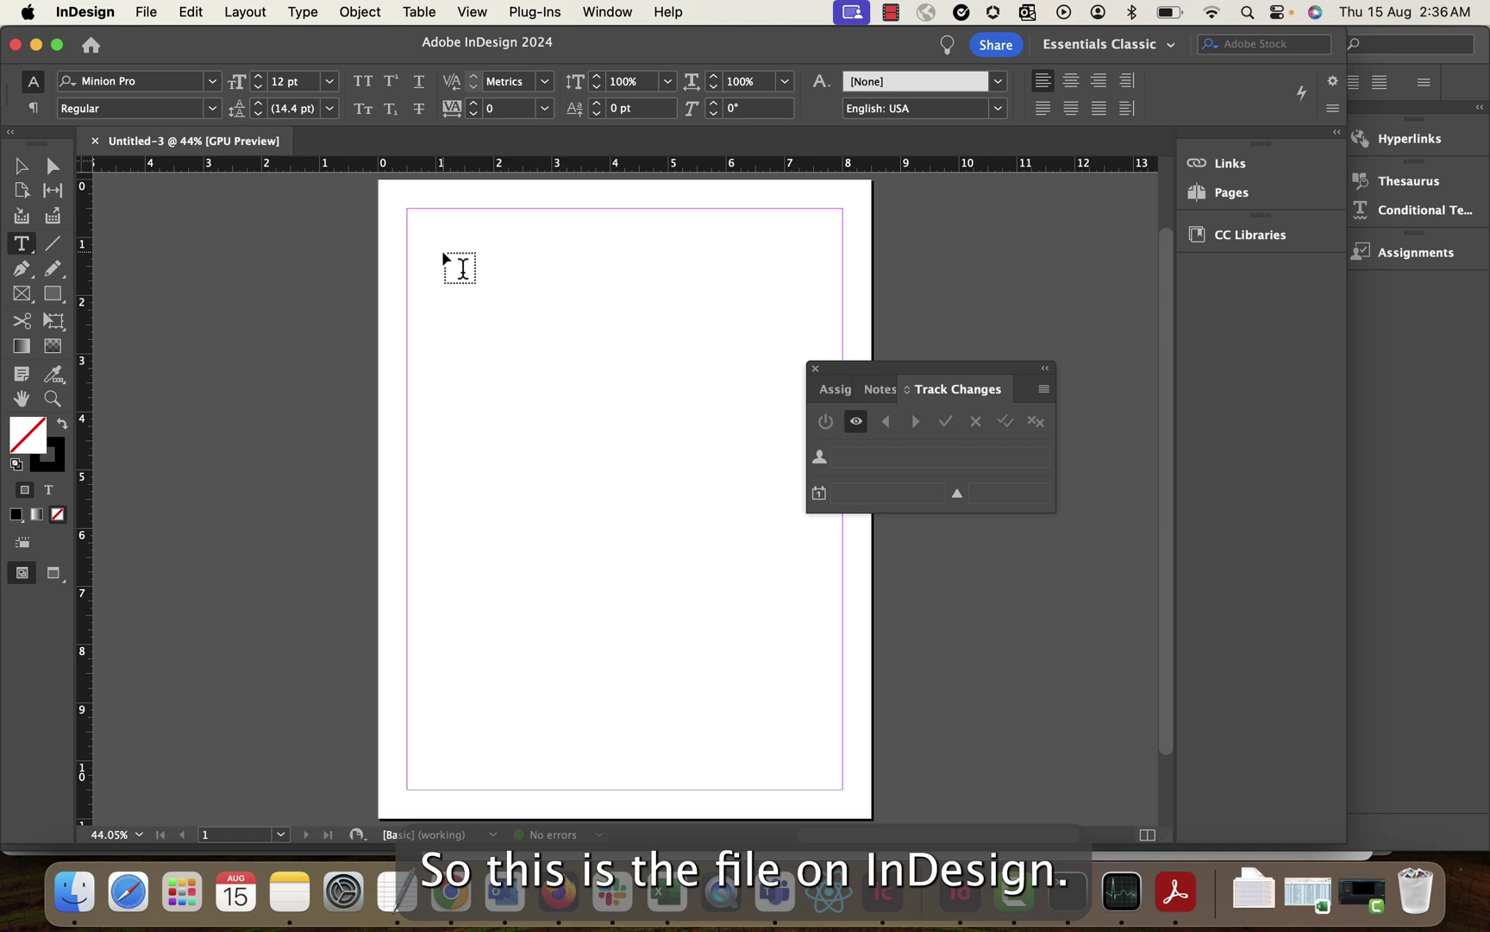
left_click(1244, 199)
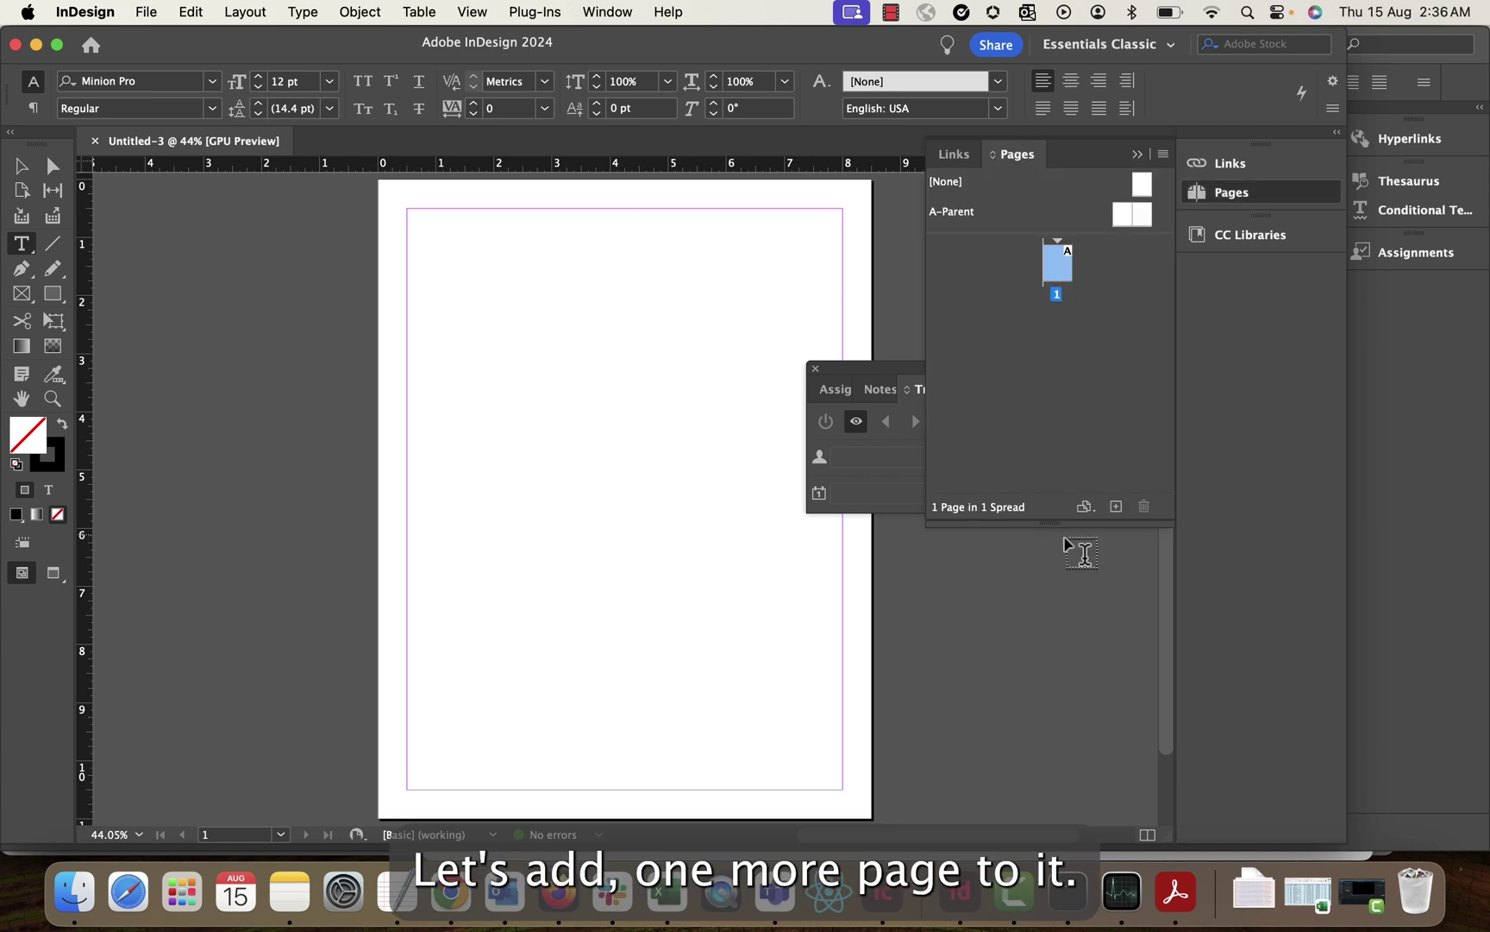
left_click(1116, 506)
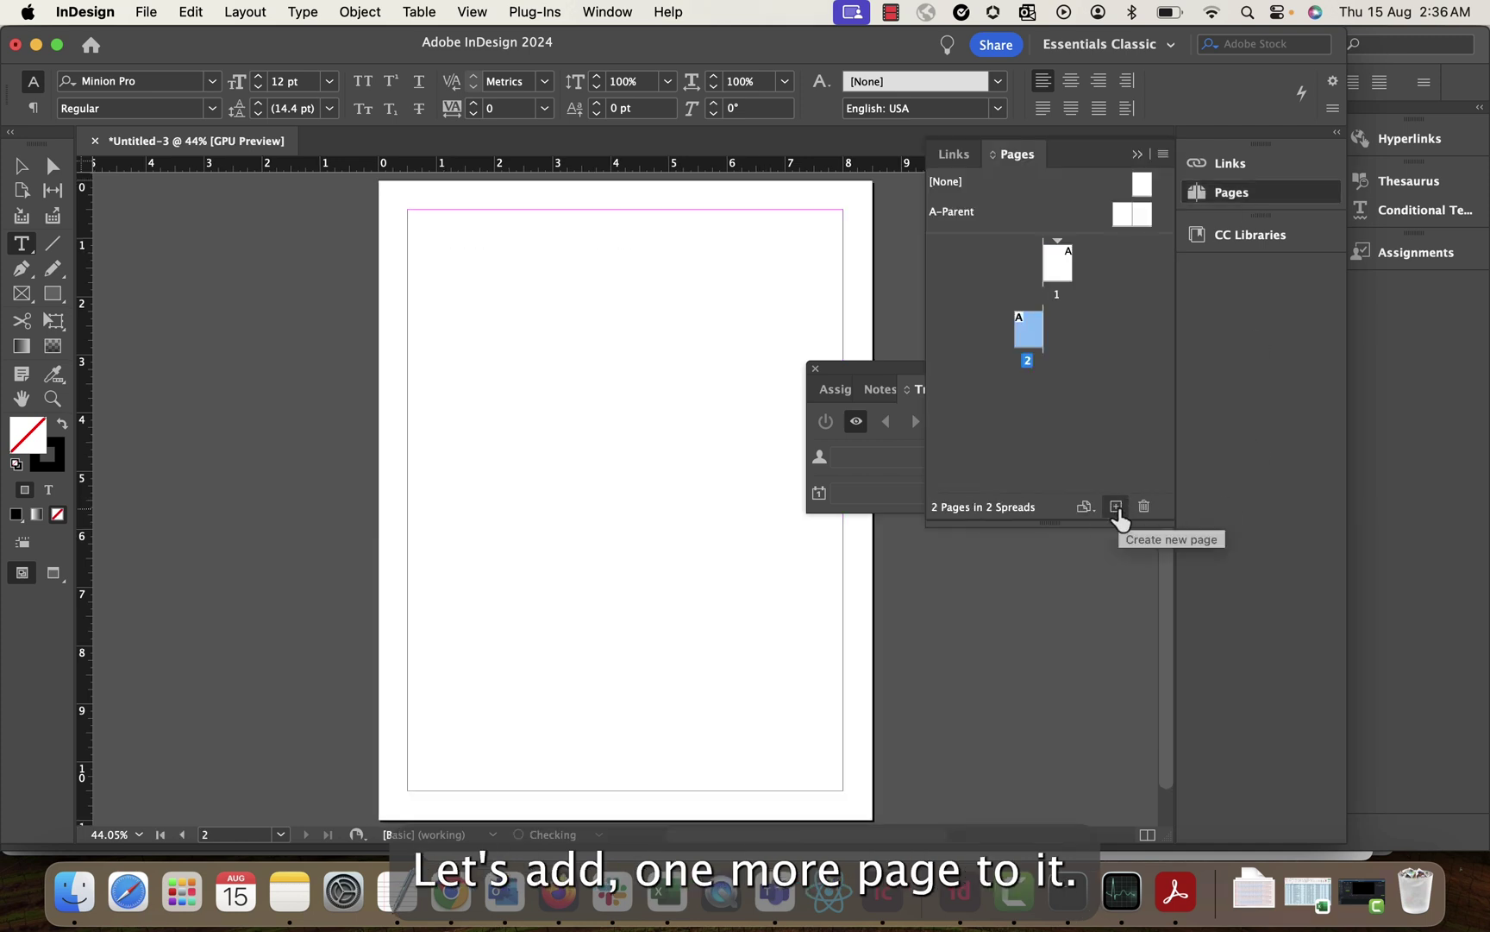
Step: Draw two stacked text frames on page 1, the upper one about 7.34 x 2.82 in and a taller one filling the space below
double_click(1059, 271)
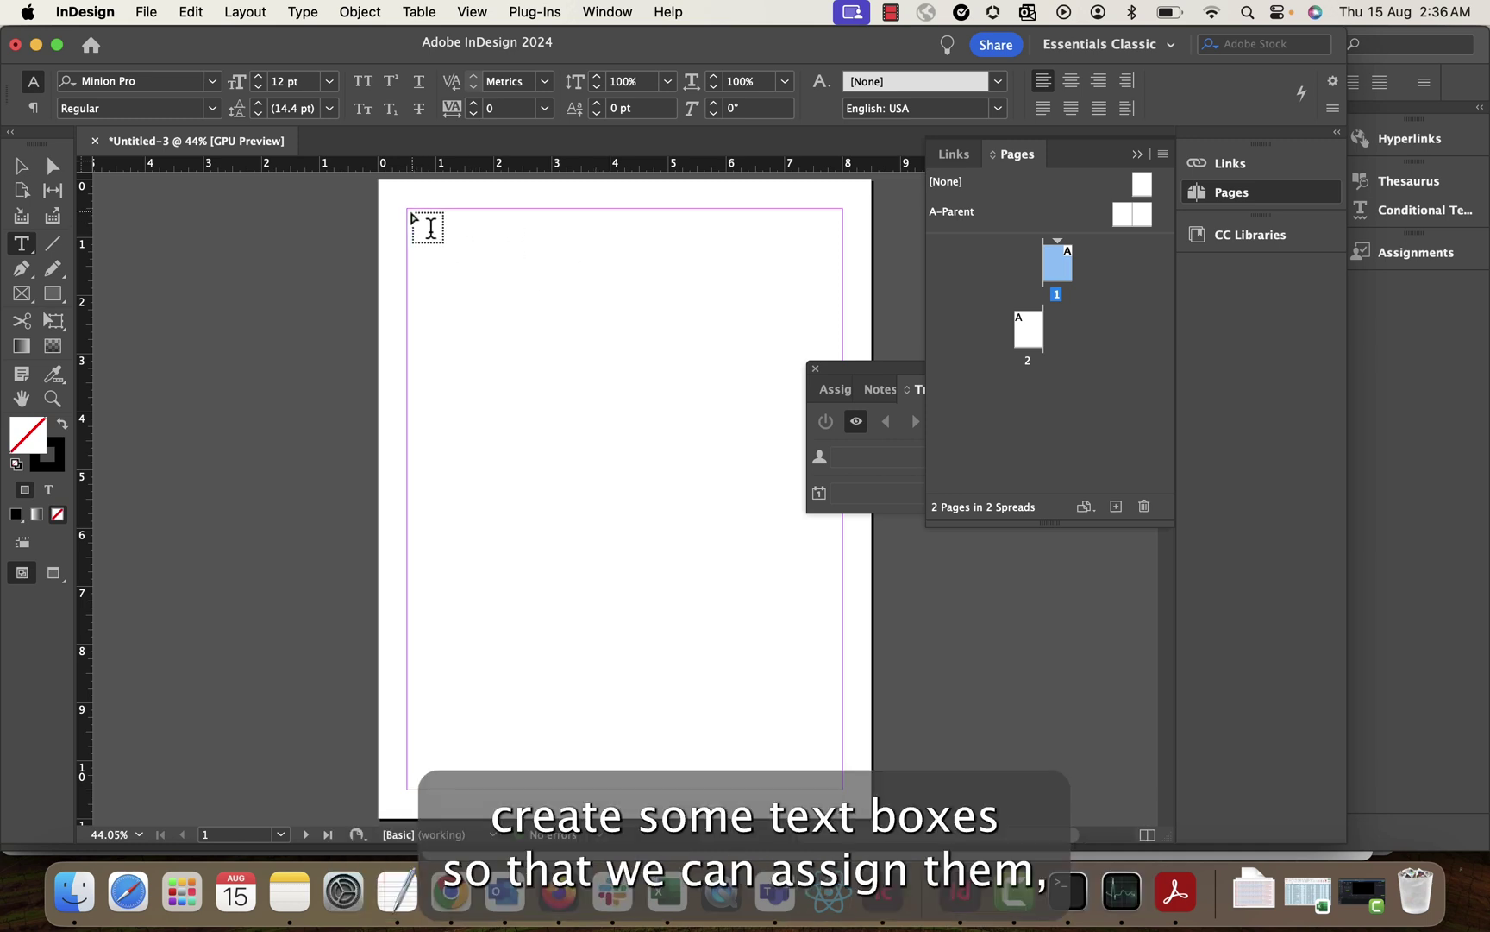
left_click_drag(413, 214, 834, 377)
left_click_drag(421, 395, 831, 777)
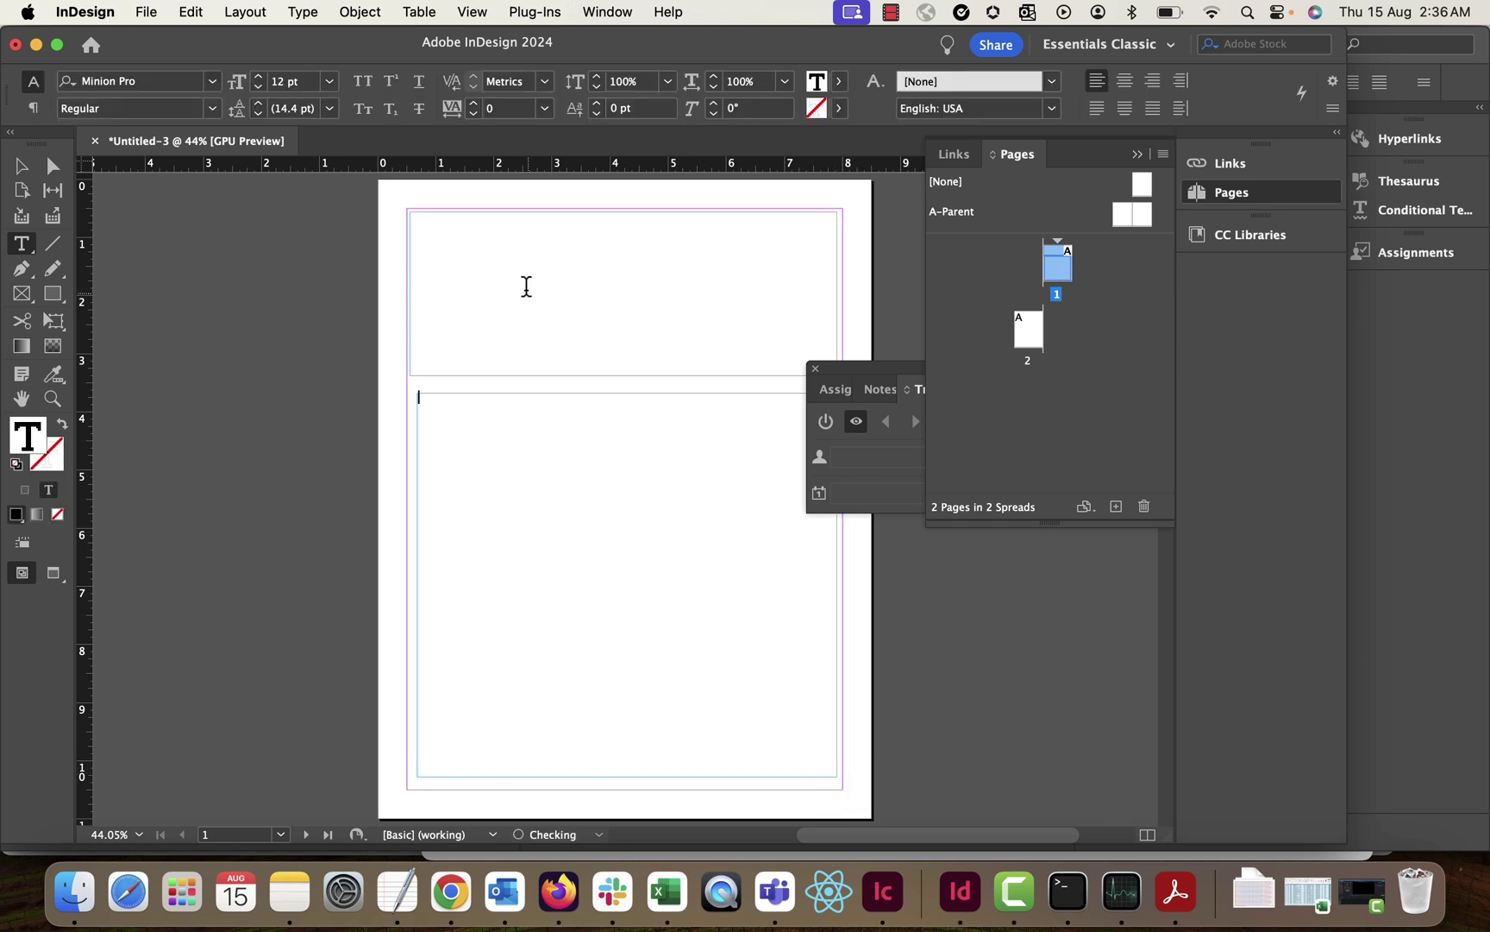
Step: Enter the heading "For Editor 1" at 60 pt in the upper text frame on page 1
left_click(415, 269)
left_click(331, 82)
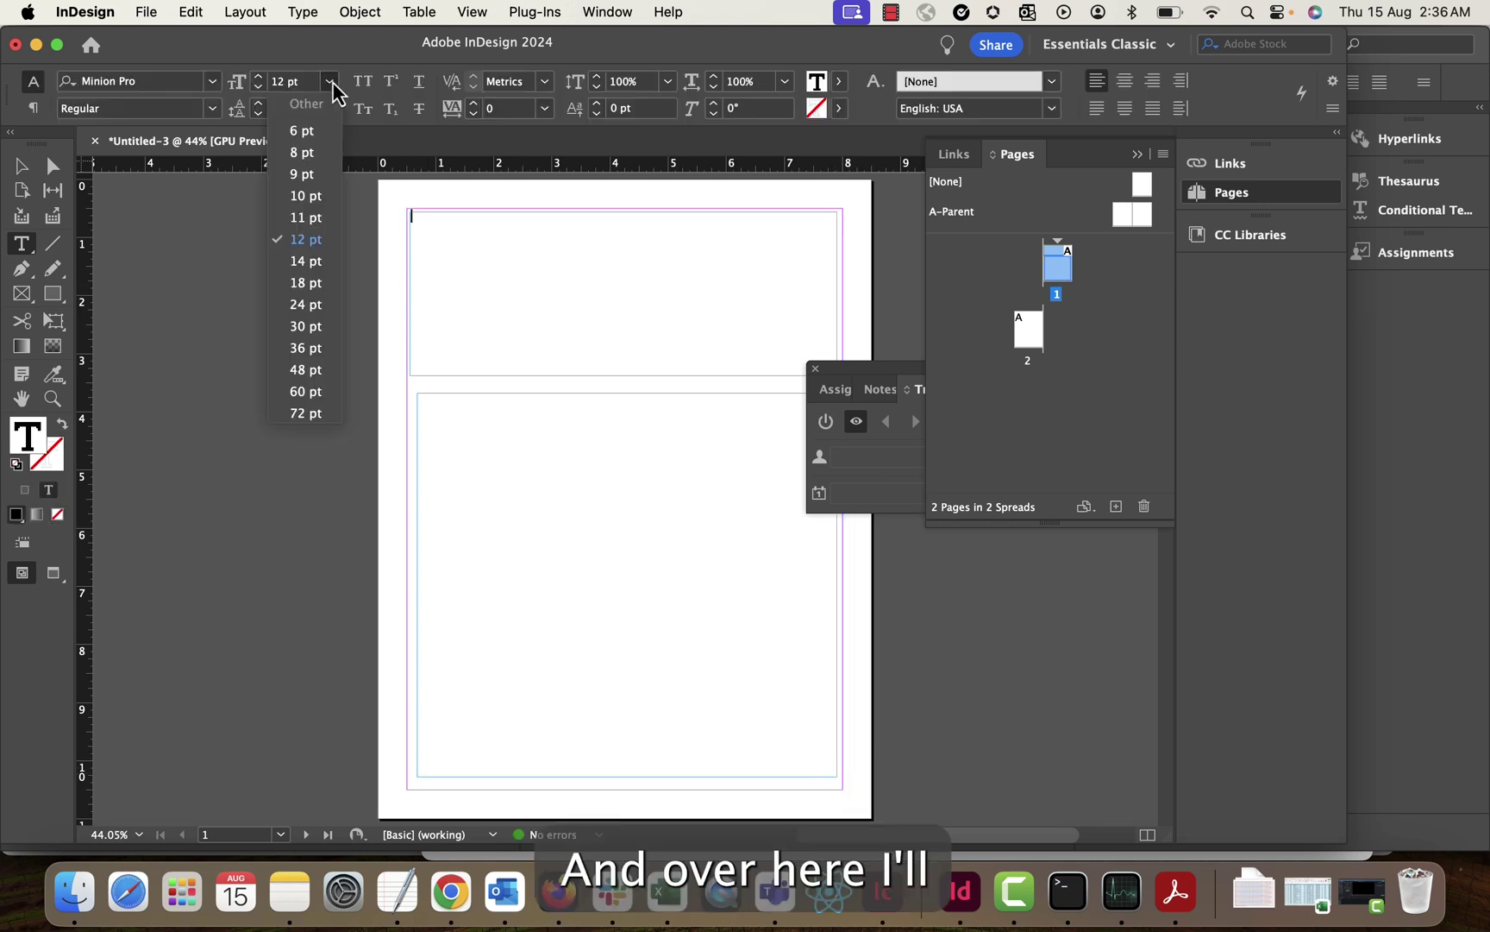
left_click(304, 393)
type("For Edito")
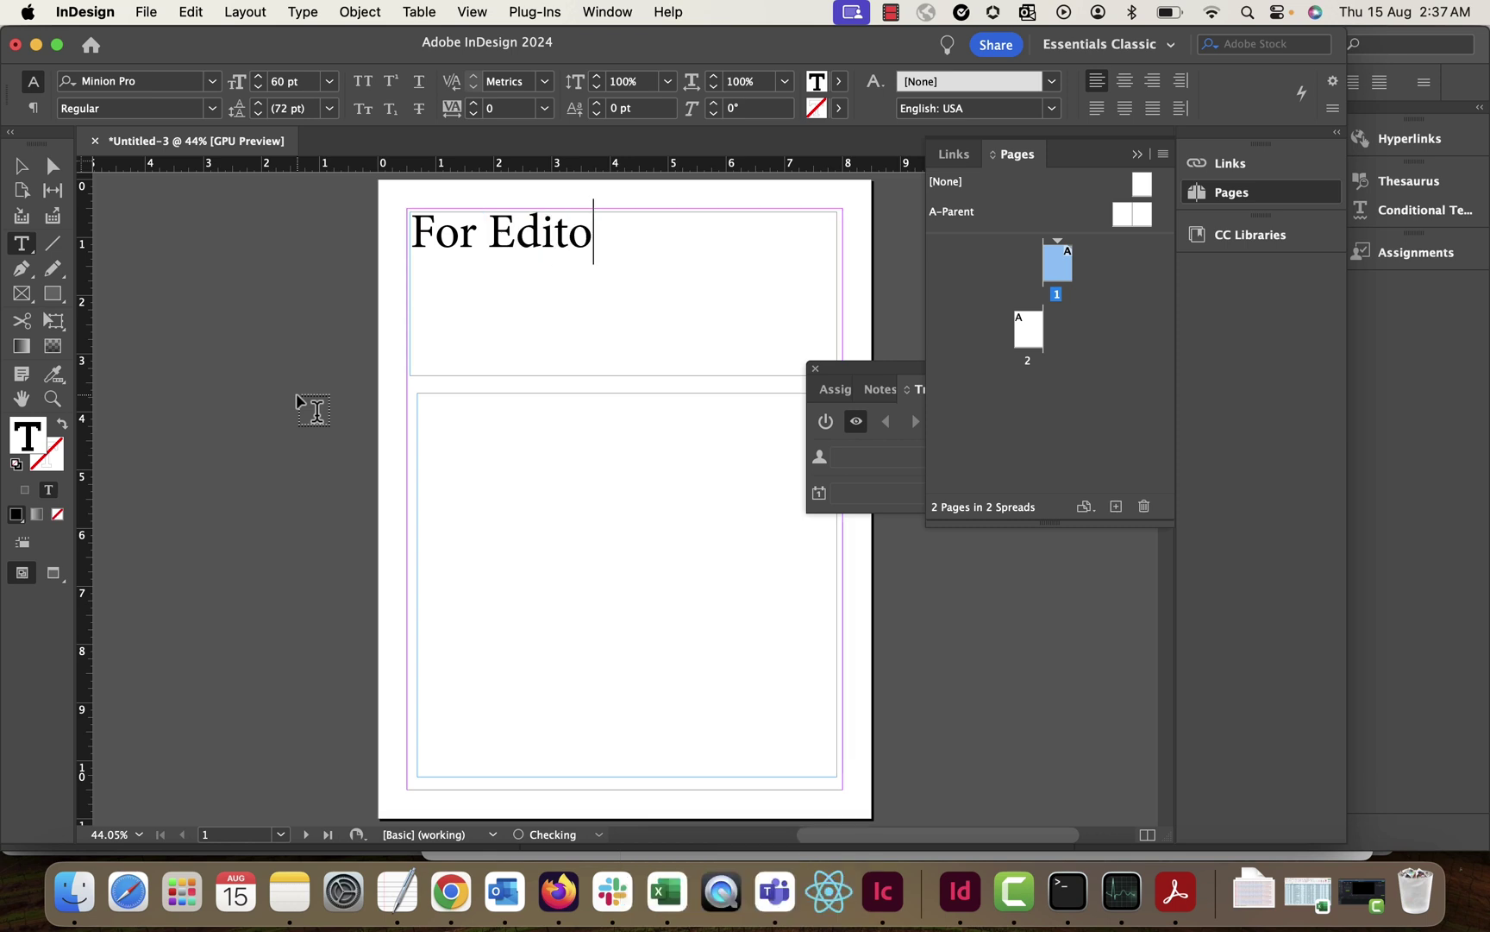
type("r 1")
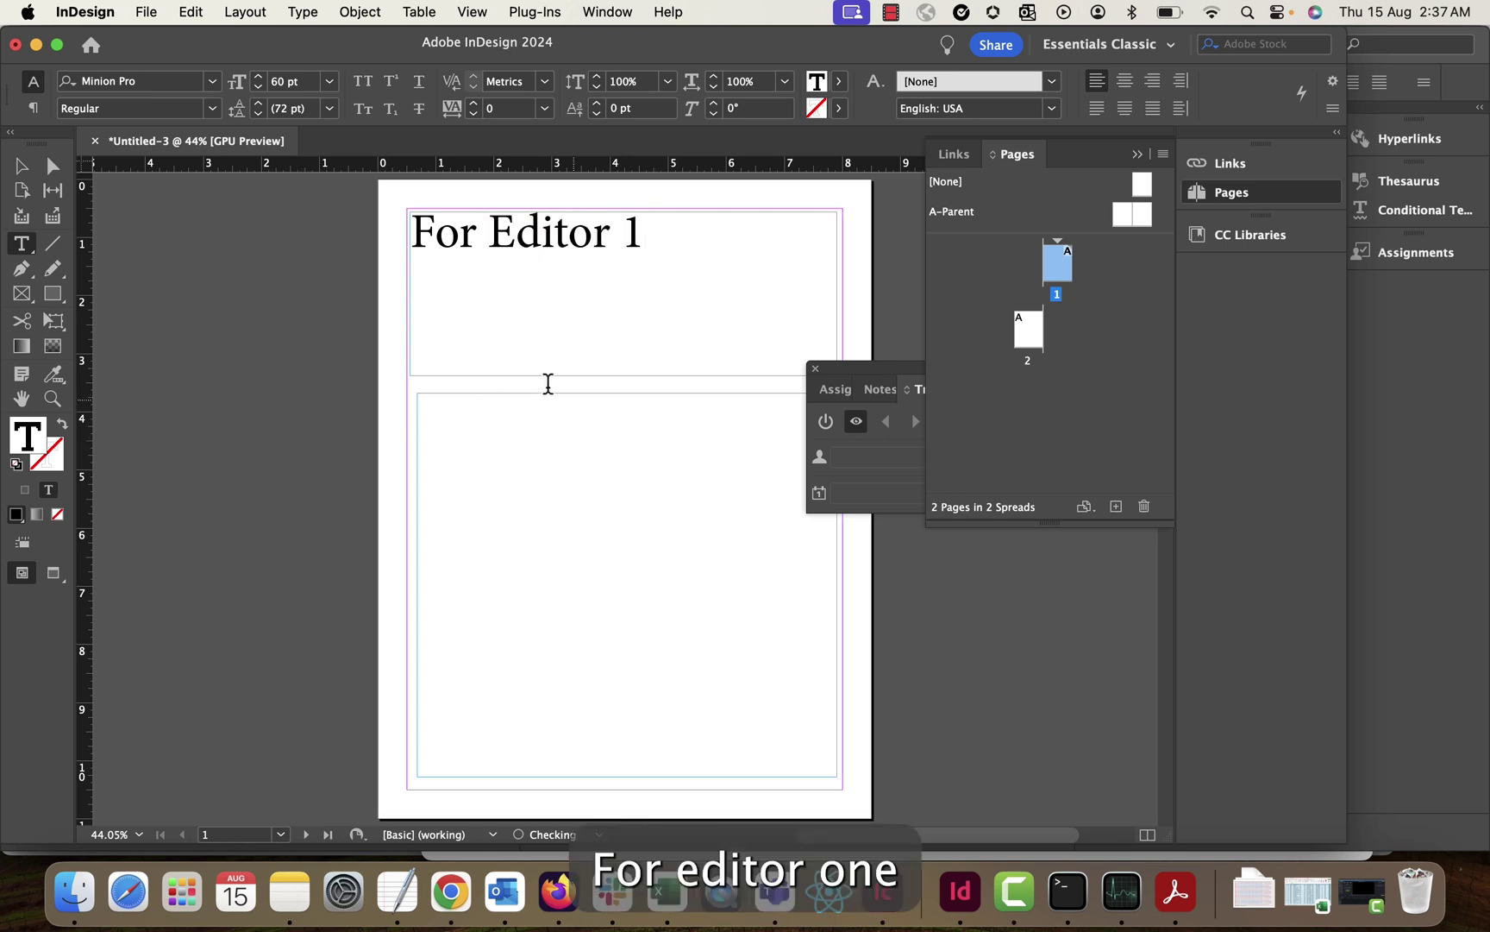
Step: Copy both text frames from page 1 and paste them onto page 2
left_click(23, 173)
left_click_drag(265, 262, 831, 645)
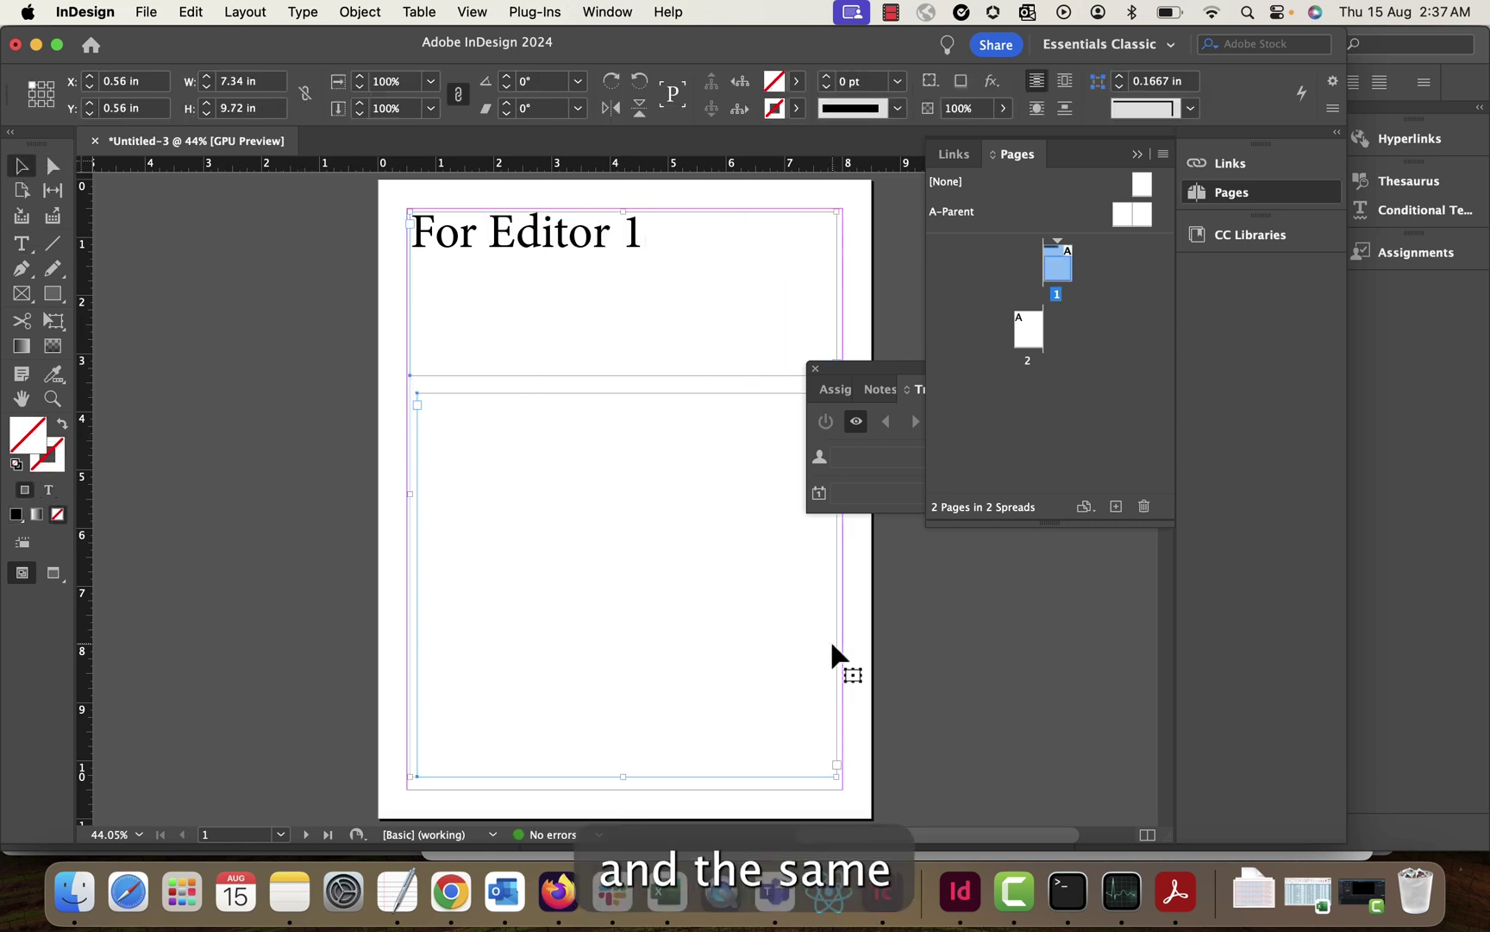
double_click(1028, 343)
key("super+v")
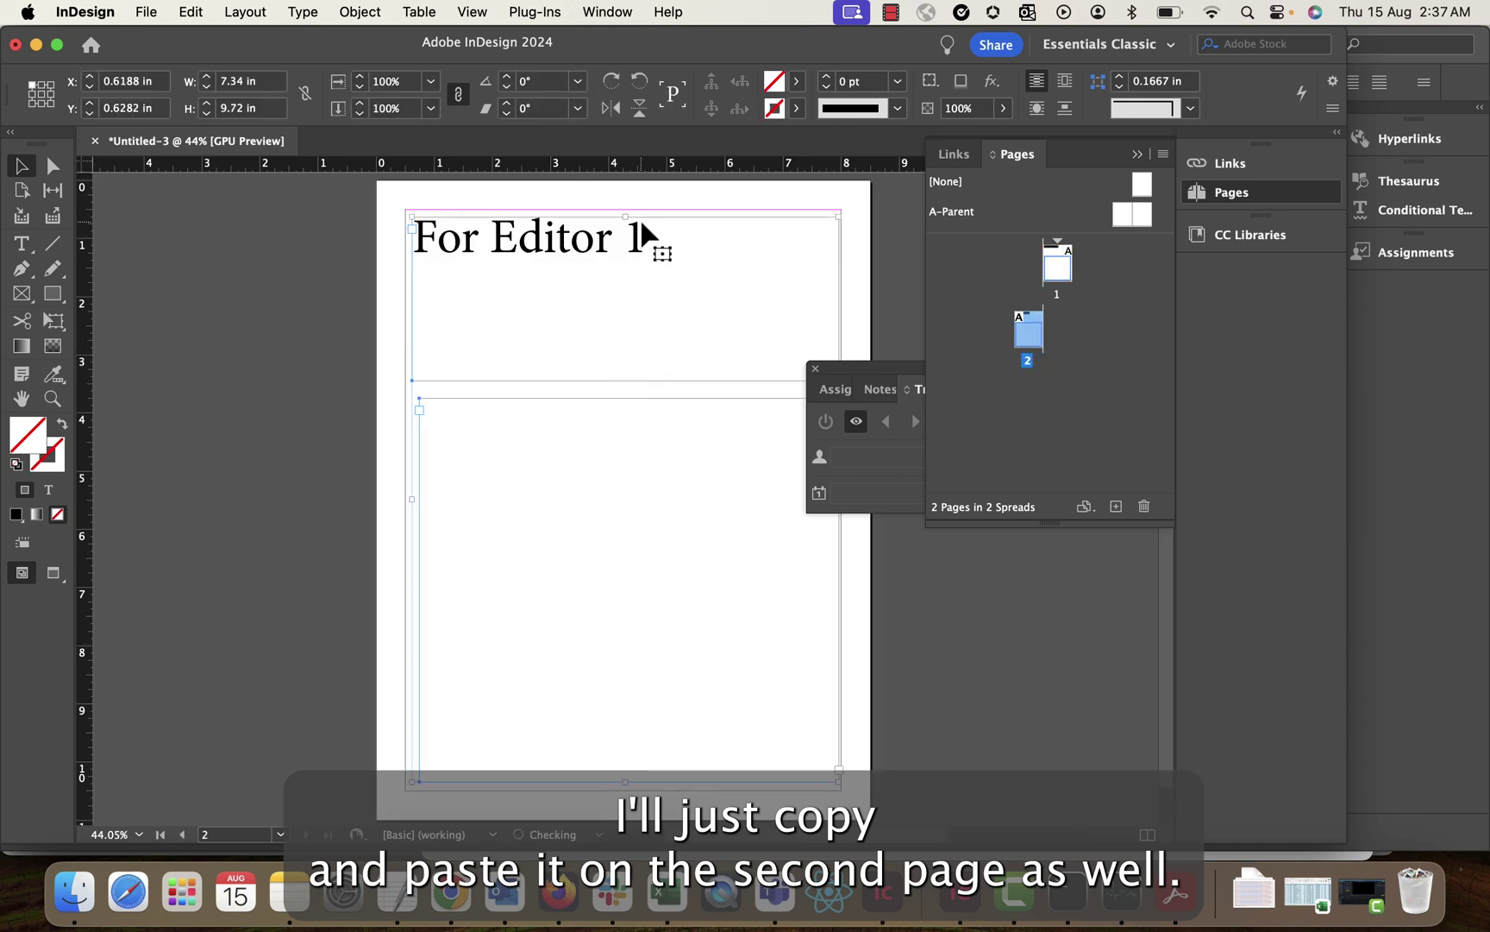
Step: Change the heading in the upper frame on page 2 to "For Editor 2"
double_click(659, 234)
key("BackSpace")
type("2")
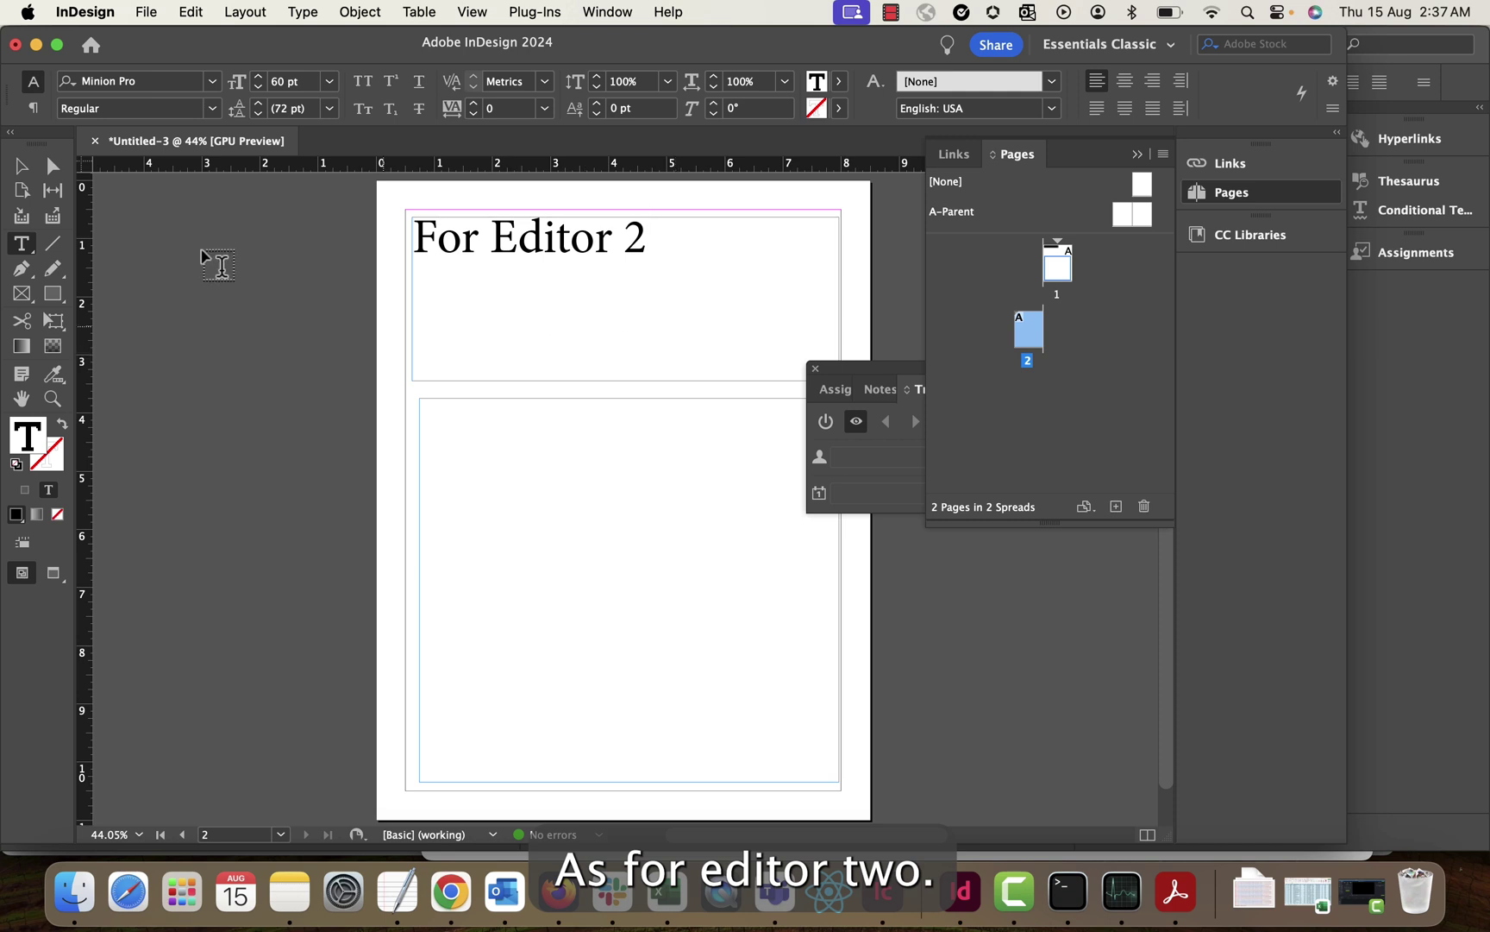
left_click(25, 165)
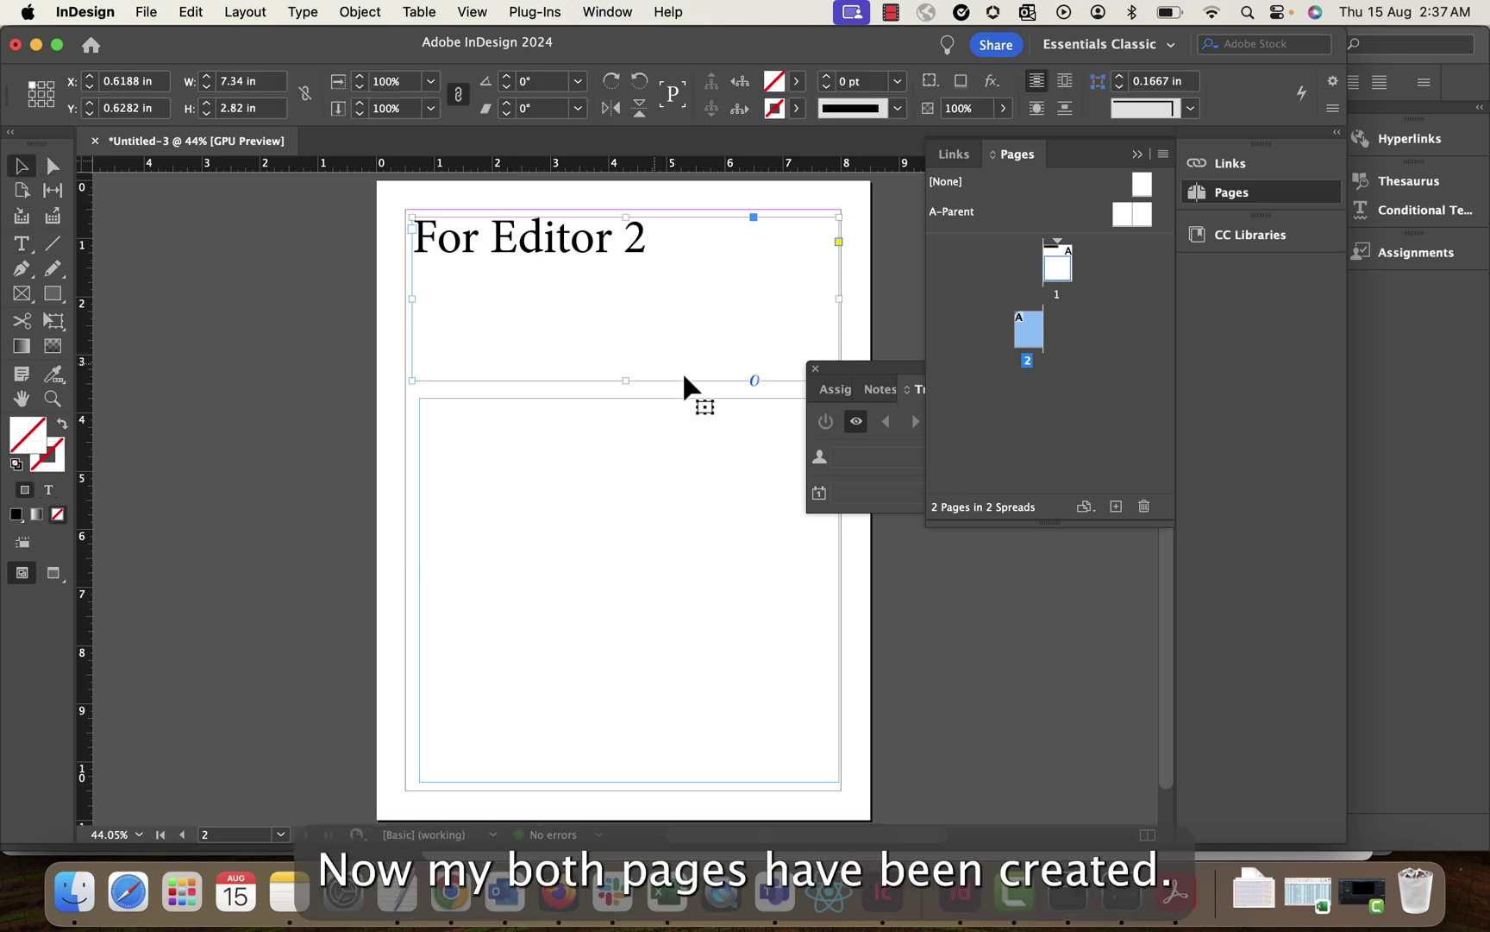
Step: Save the document as "Id-IC" in the InDesign InCopy folder on the Desktop, in InDesign 2024 document format
left_click(146, 12)
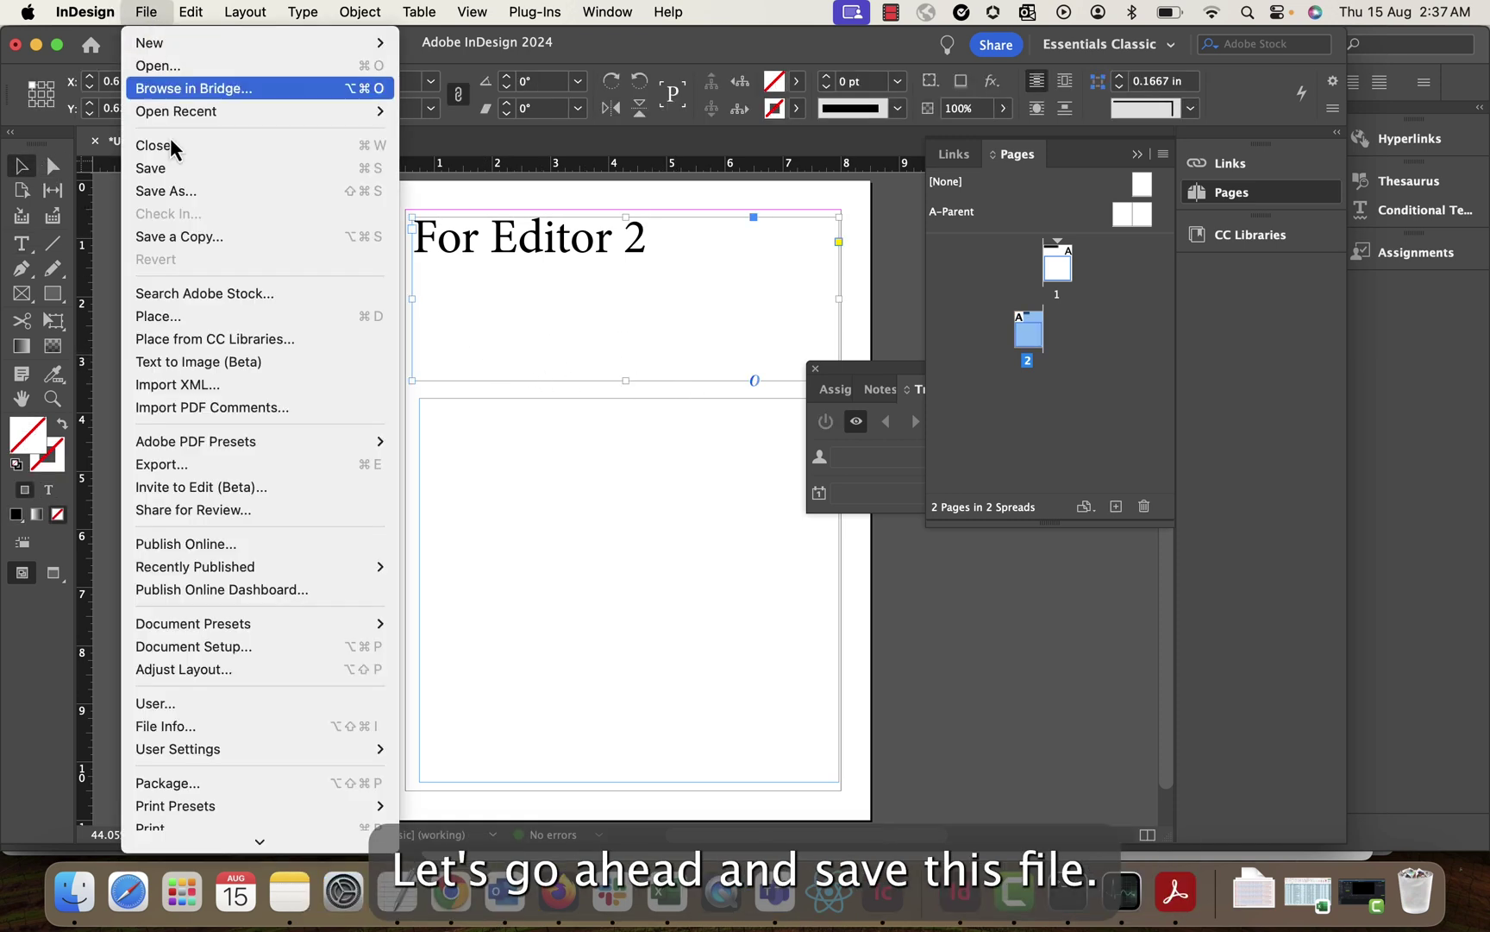
left_click(172, 196)
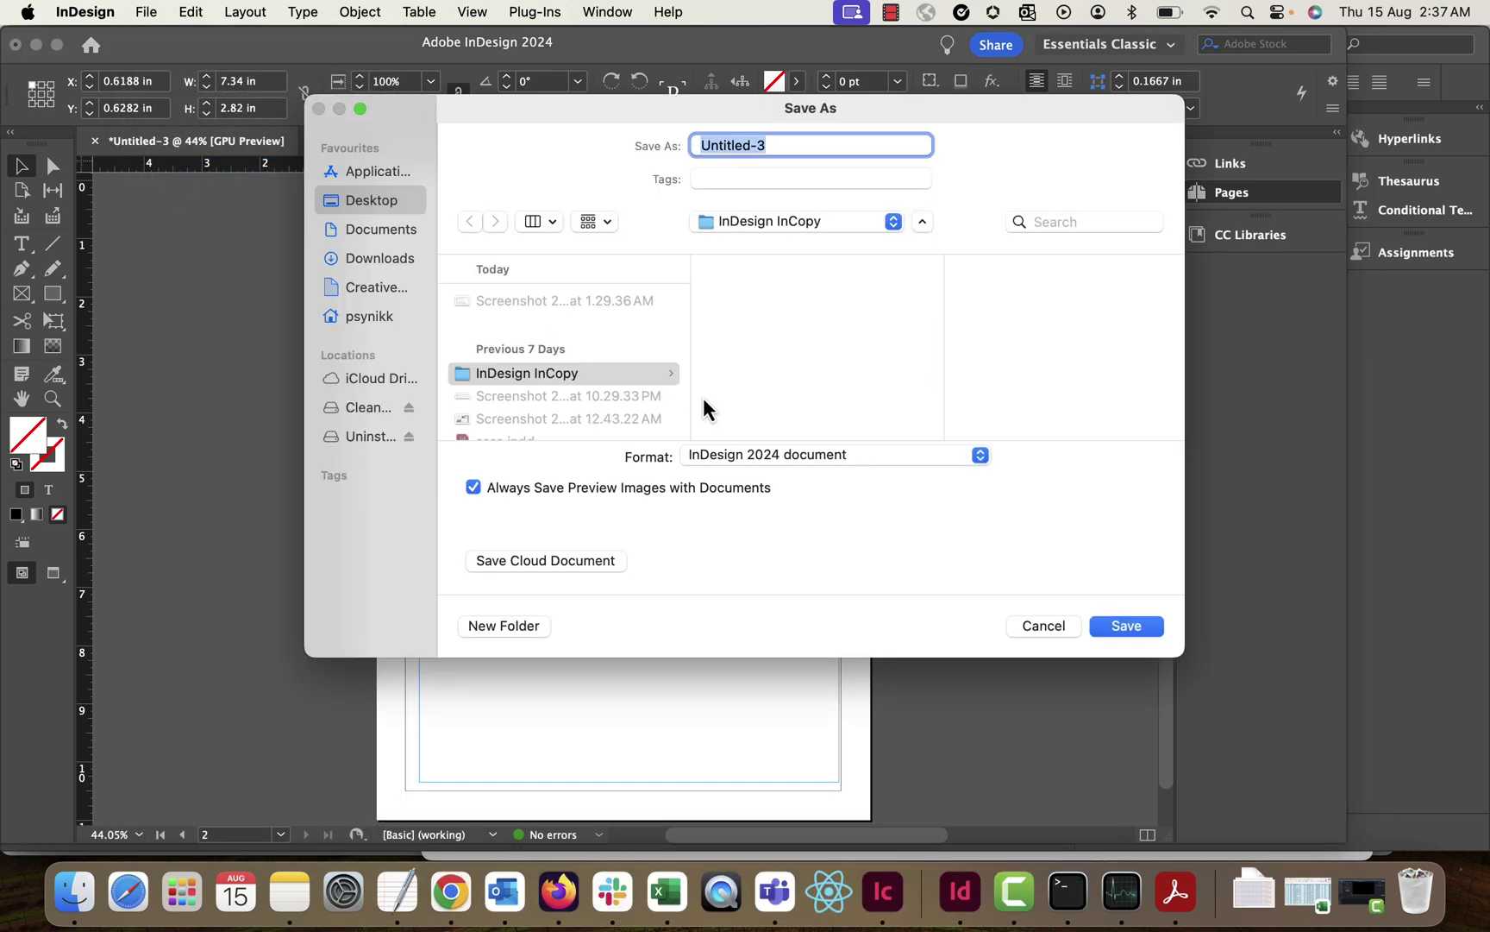
left_click(582, 375)
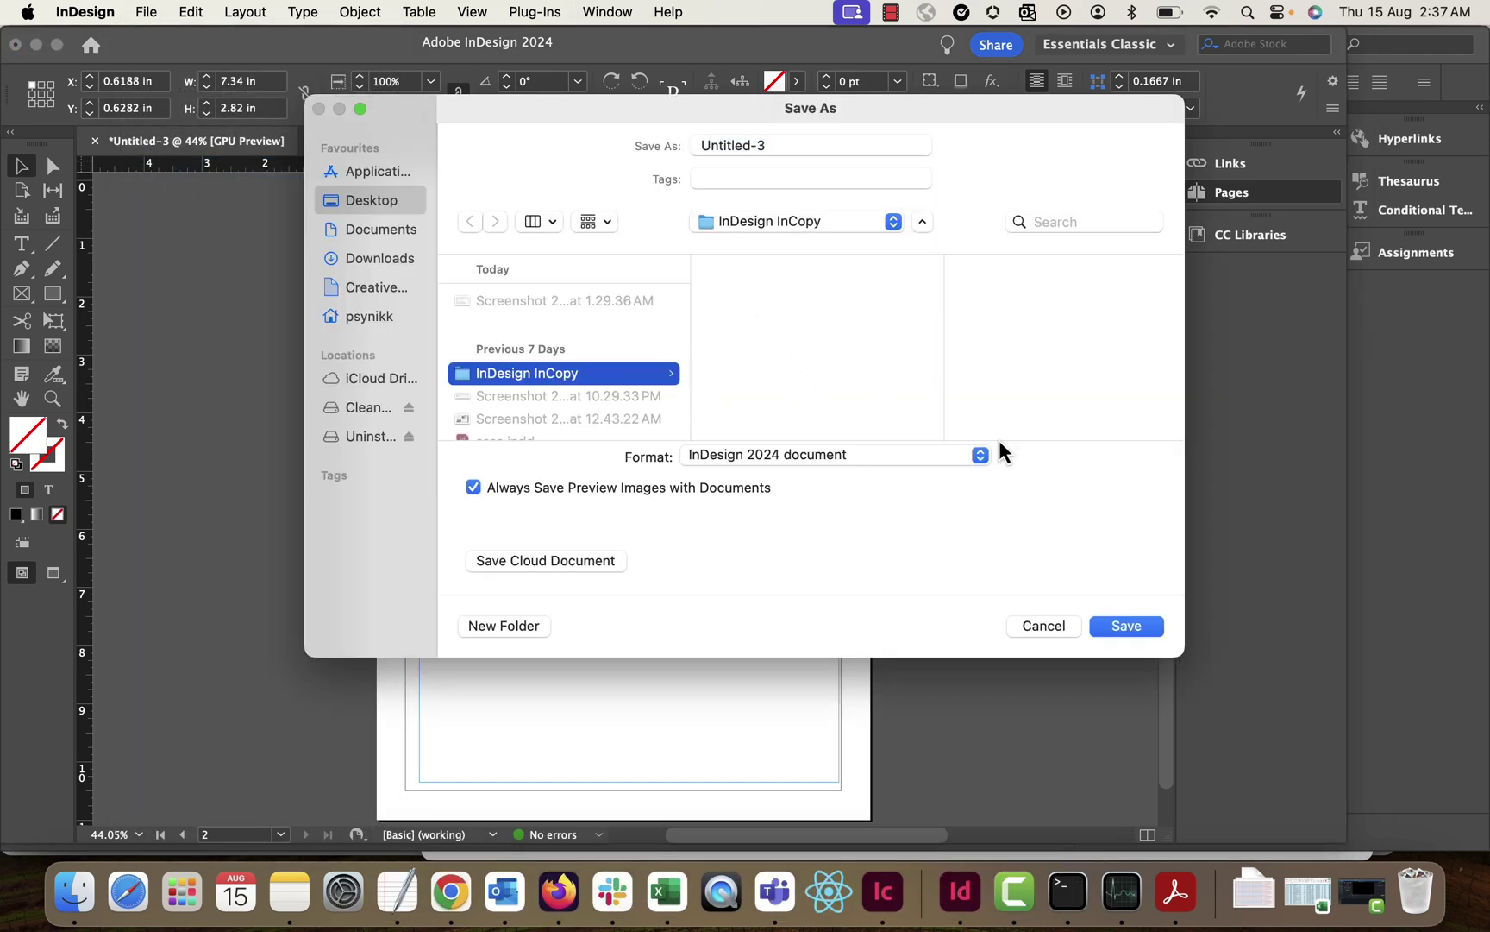
left_click(784, 146)
key("super+a")
key("BackSpace")
type("Id-I")
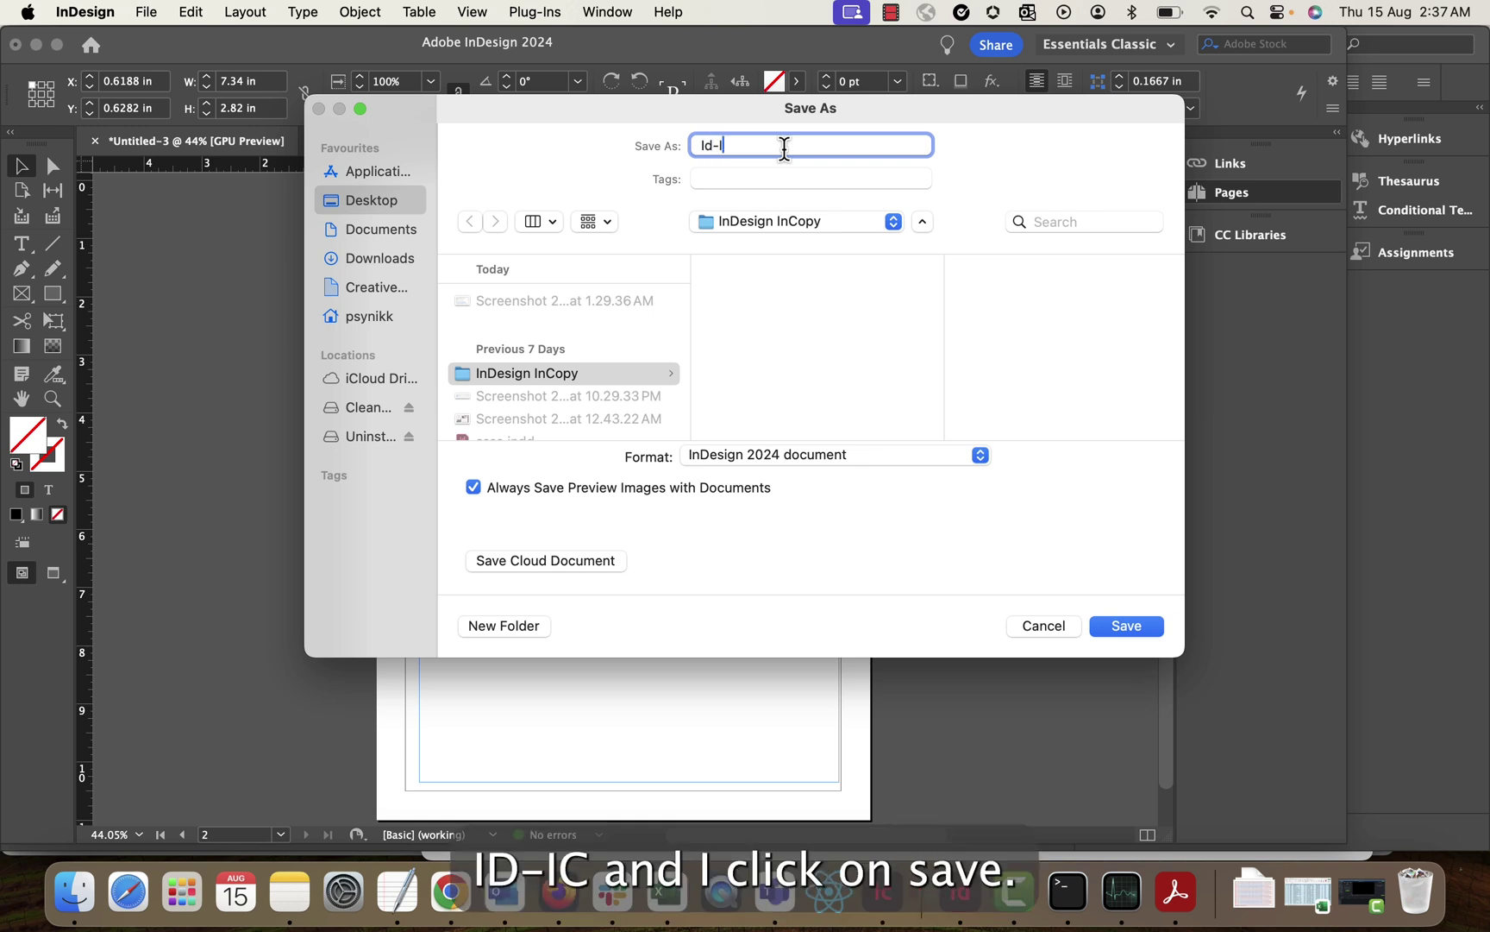
type("C")
key("Return")
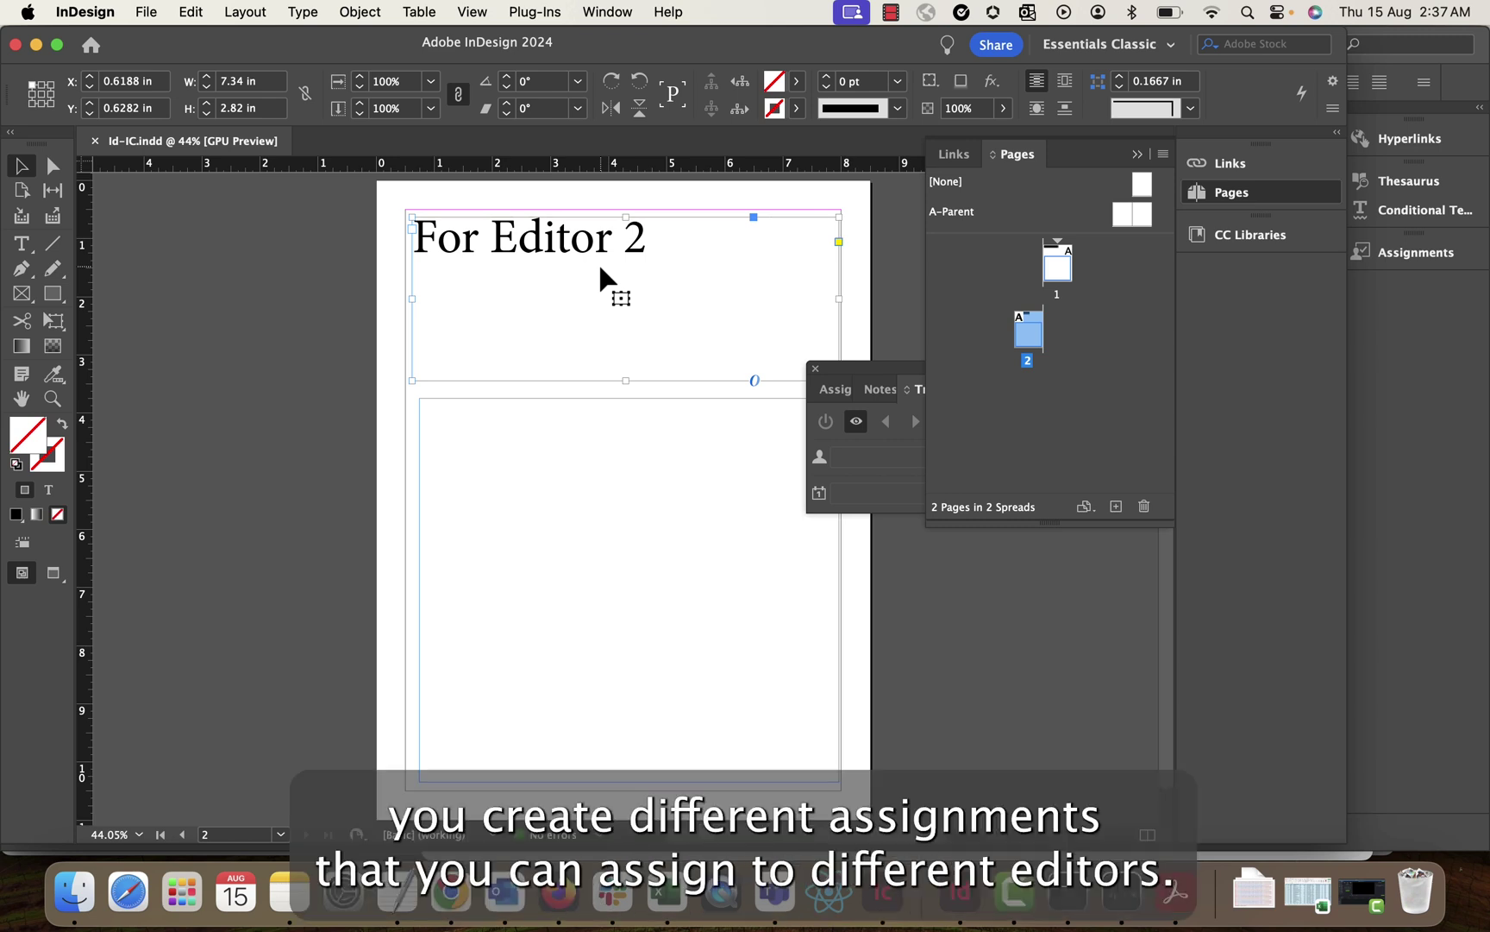
Step: Display the editorial assignments list for the Id-IC document
left_click(616, 11)
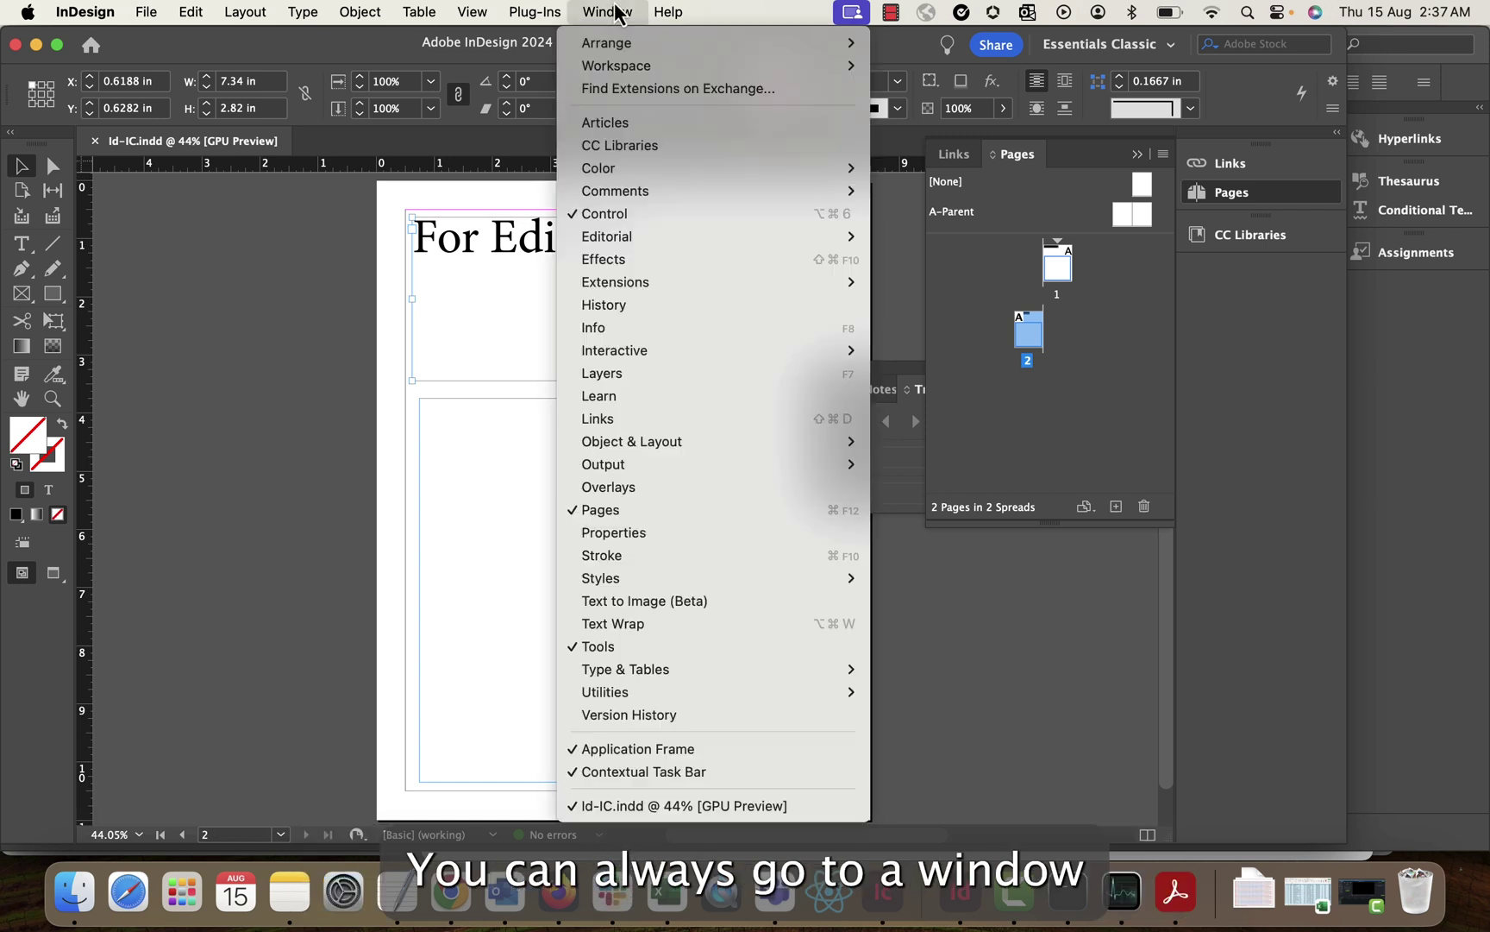
mouse_move(715, 293)
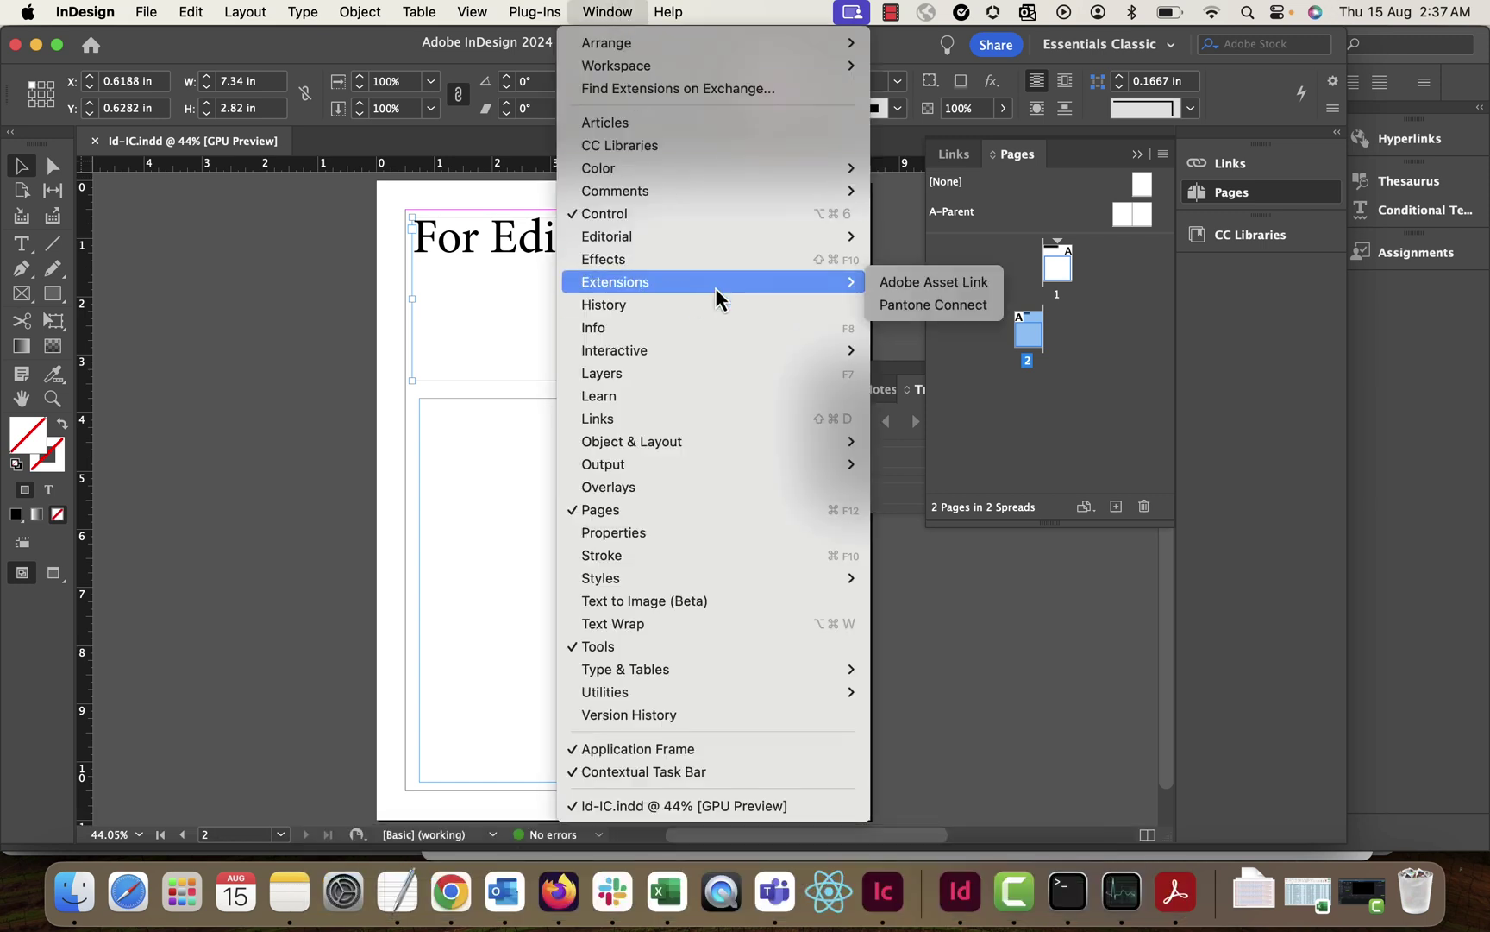
mouse_move(703, 245)
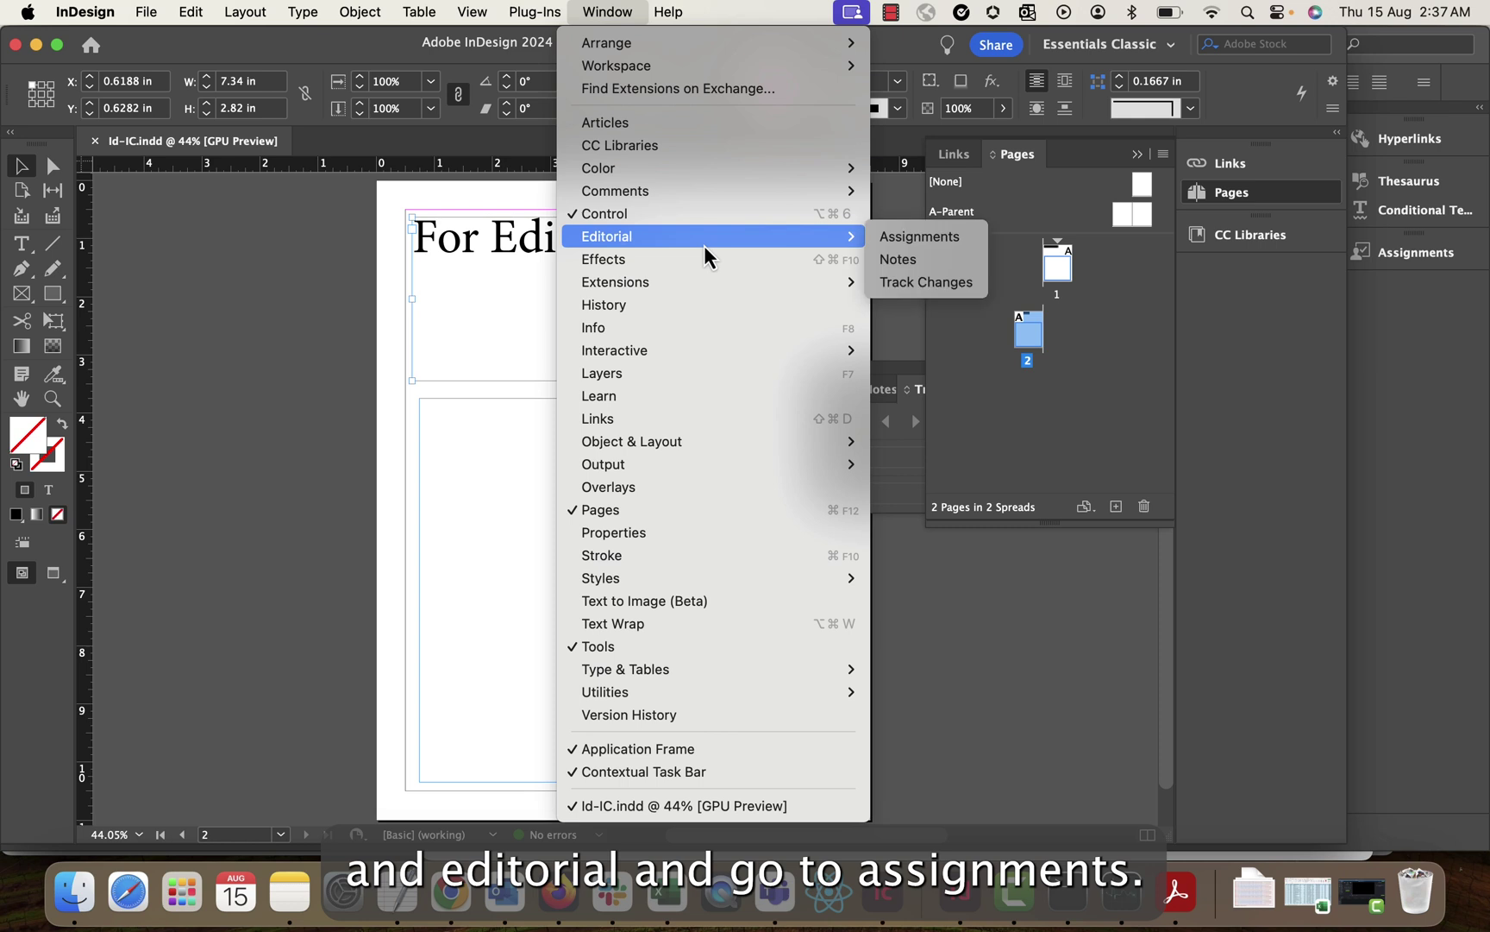
left_click(920, 236)
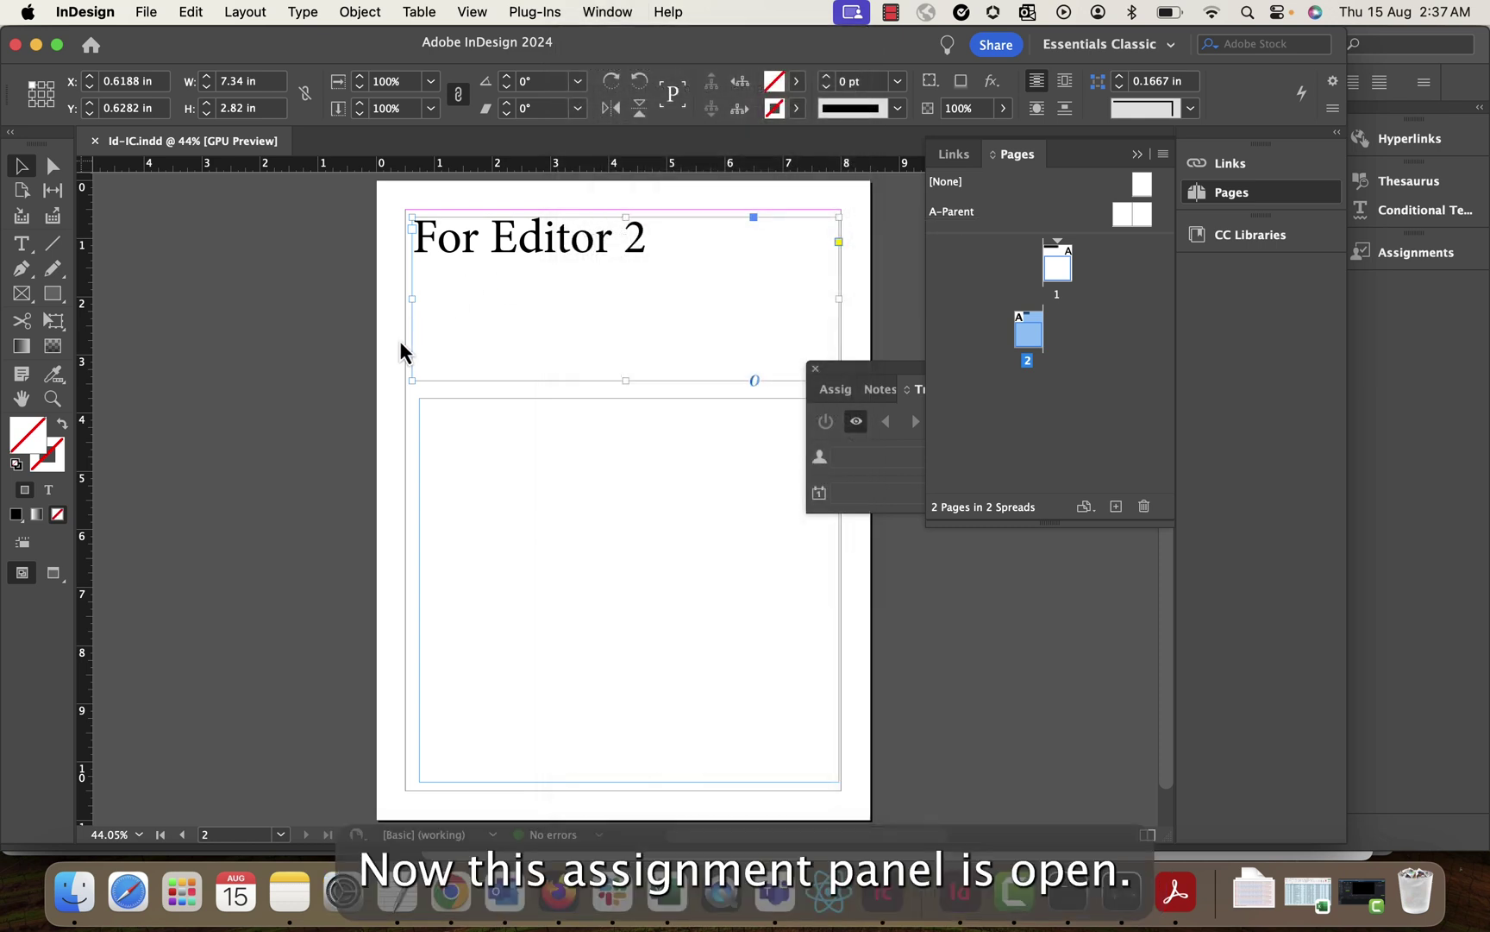
left_click(819, 389)
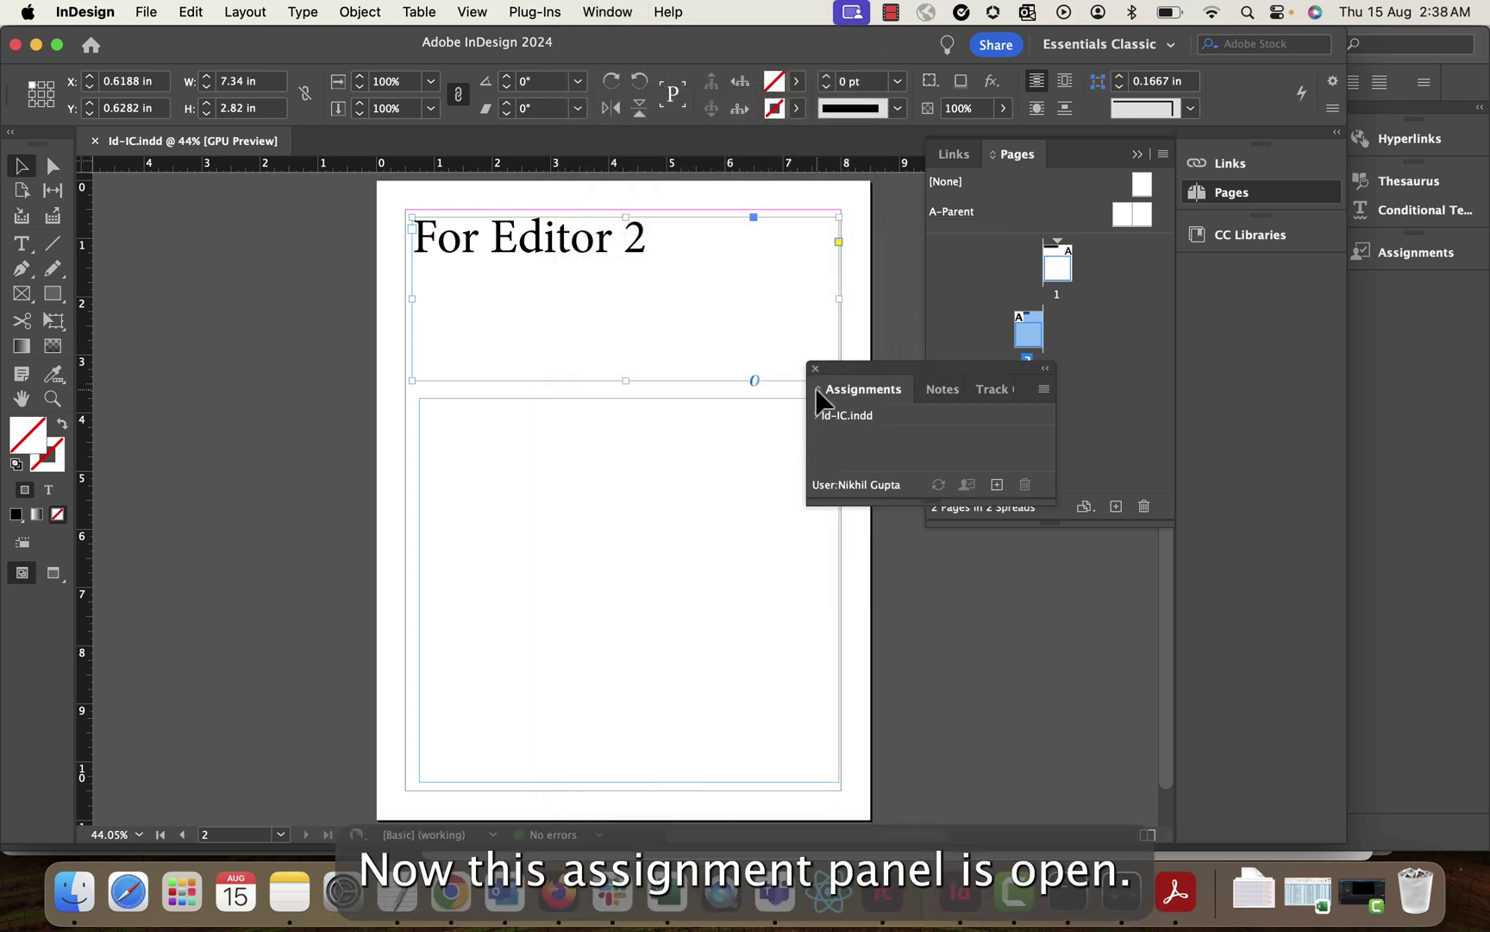
Step: Create a new assignment named "Editor 1" with the colour Red, including assigned spreads
left_click(1046, 392)
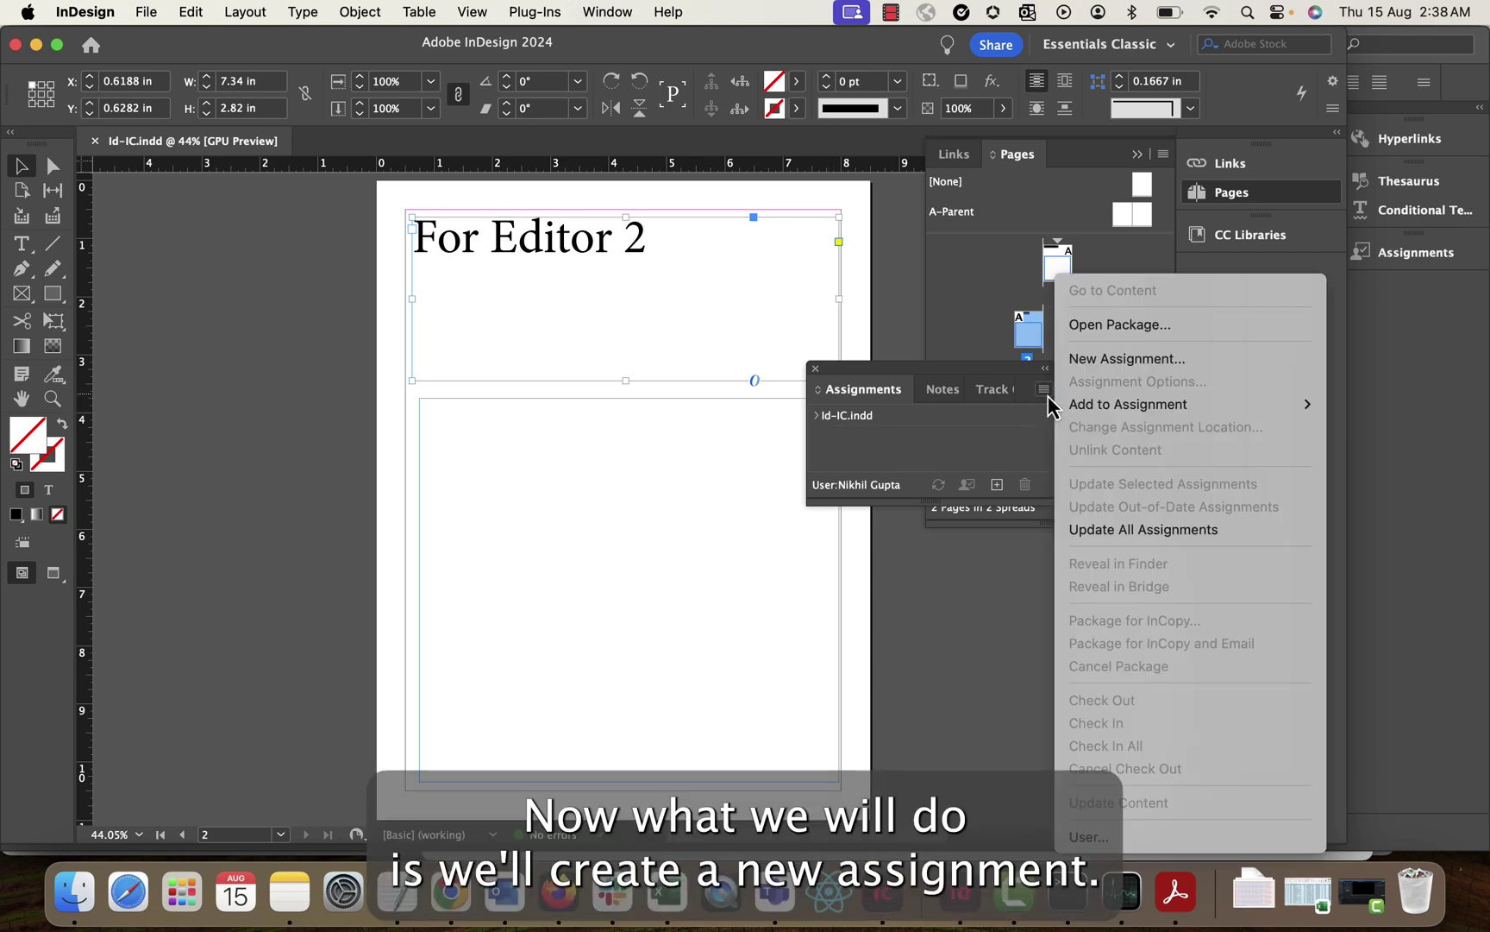
left_click(1158, 357)
type("Ed")
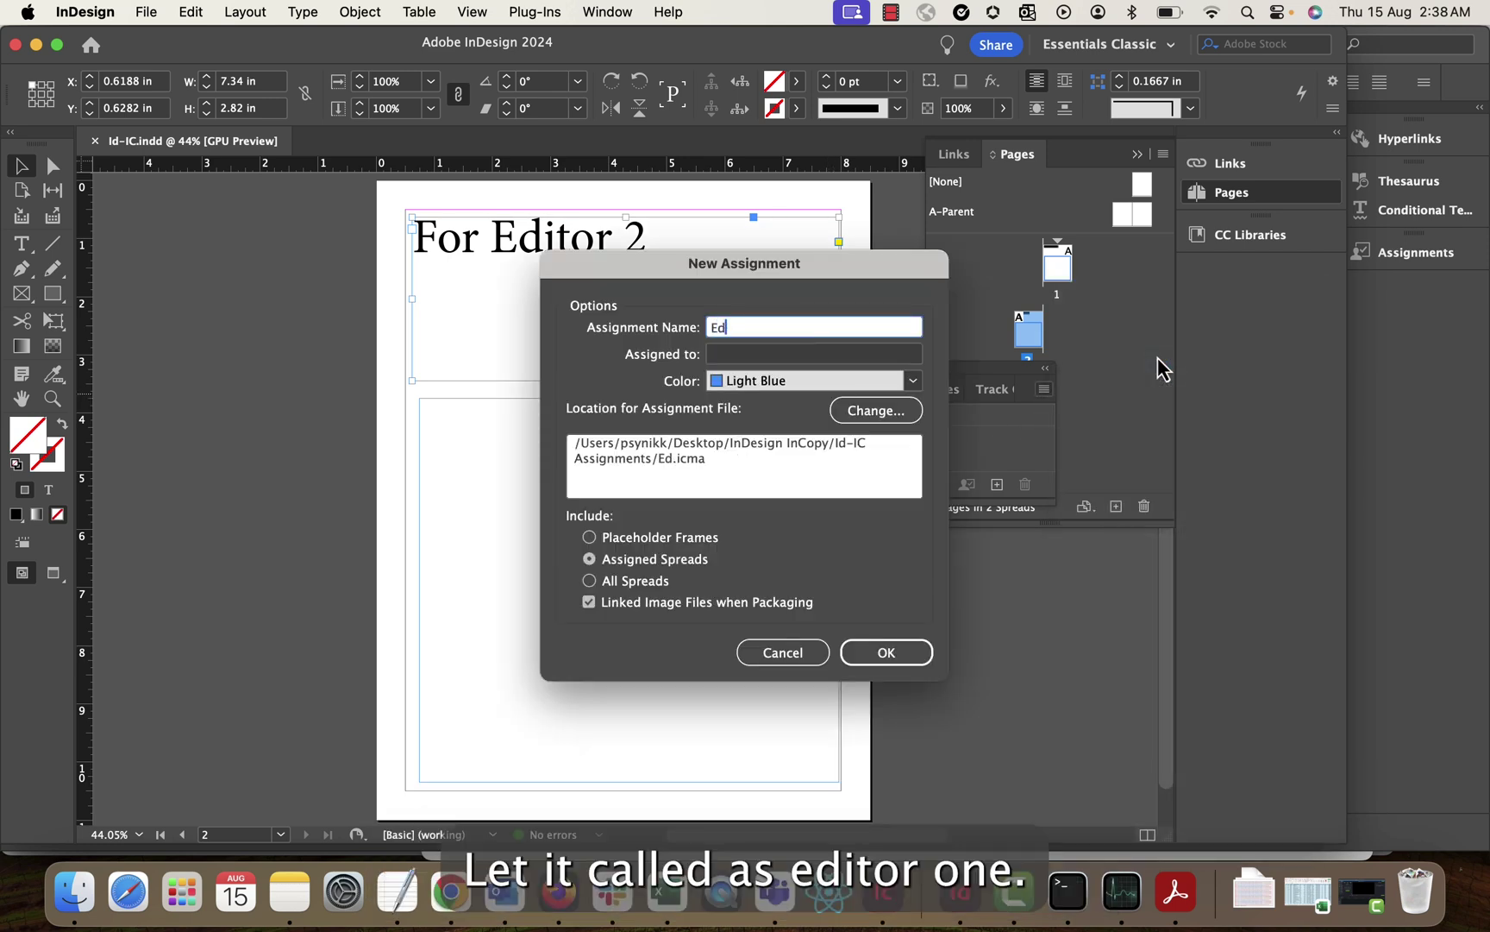
type("itor 1")
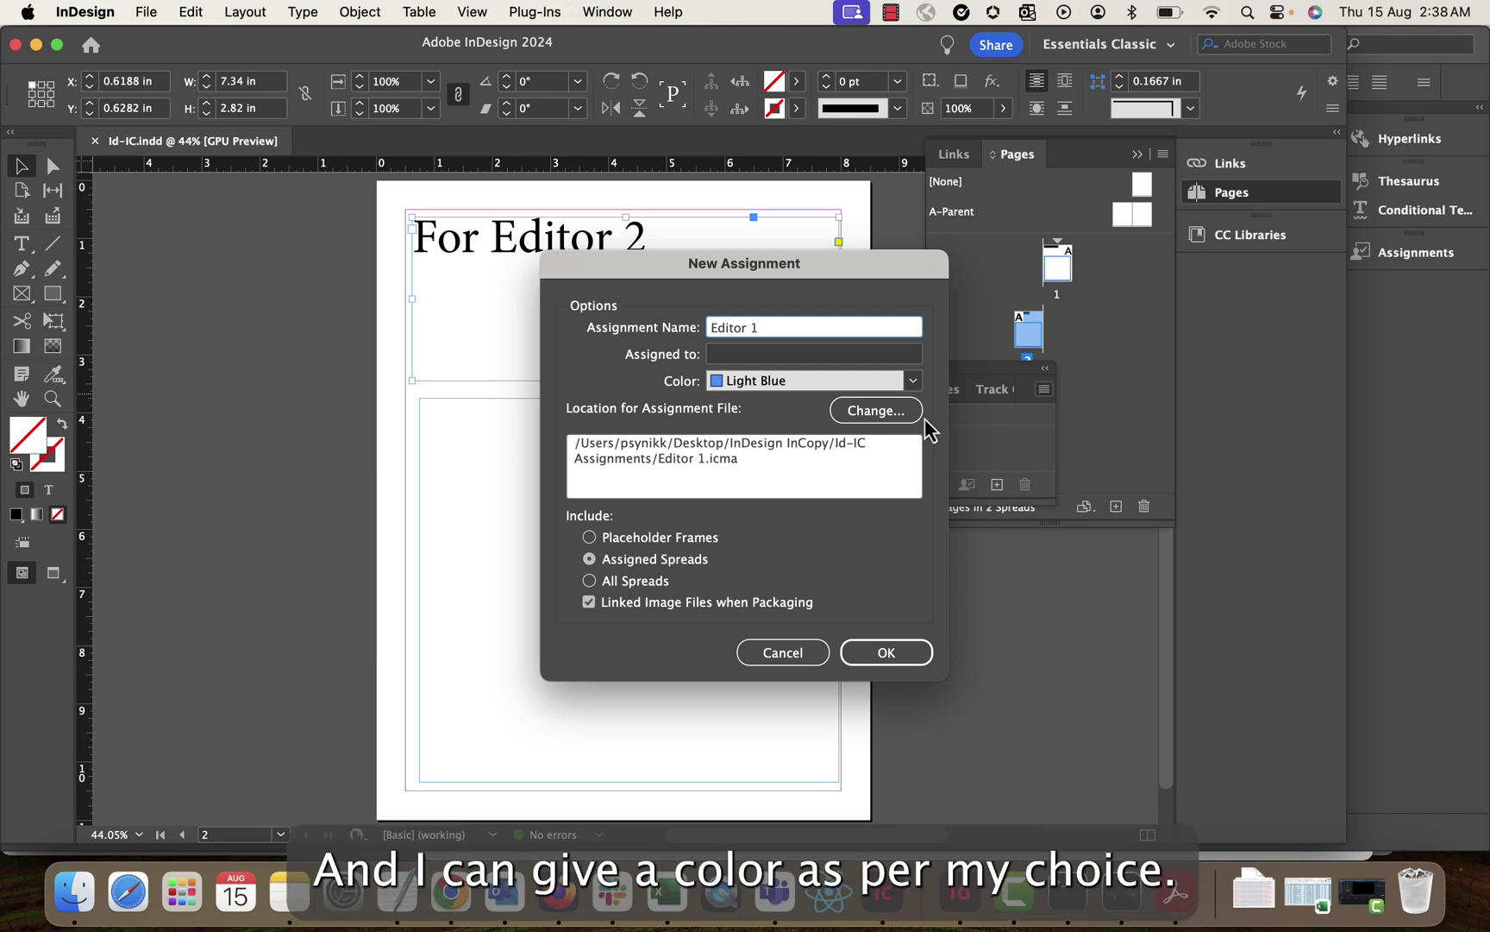
left_click(912, 382)
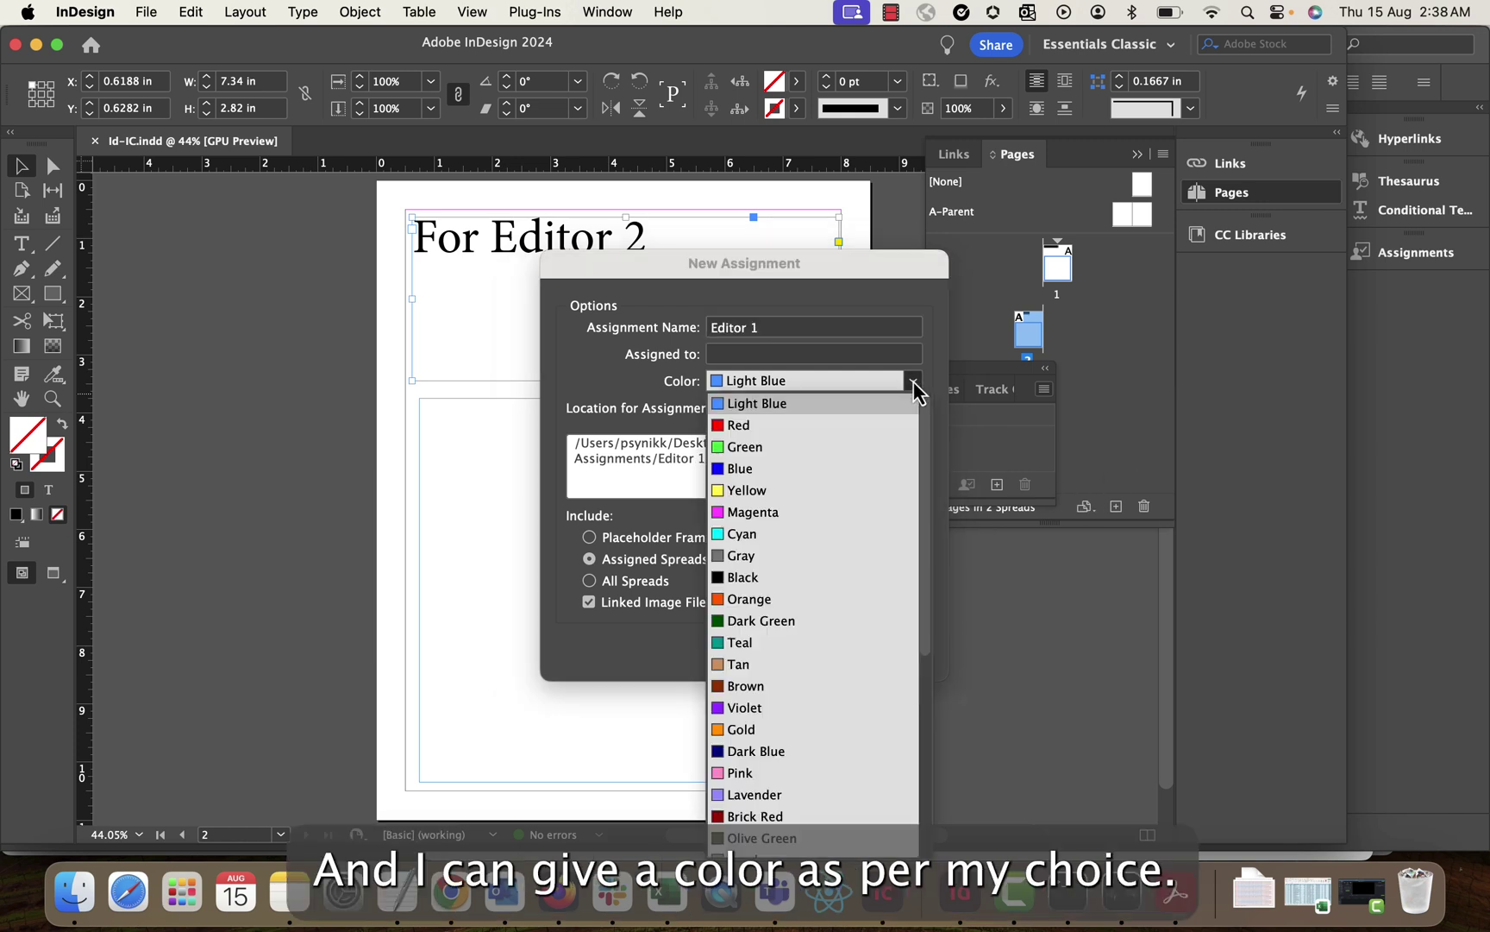
left_click(779, 425)
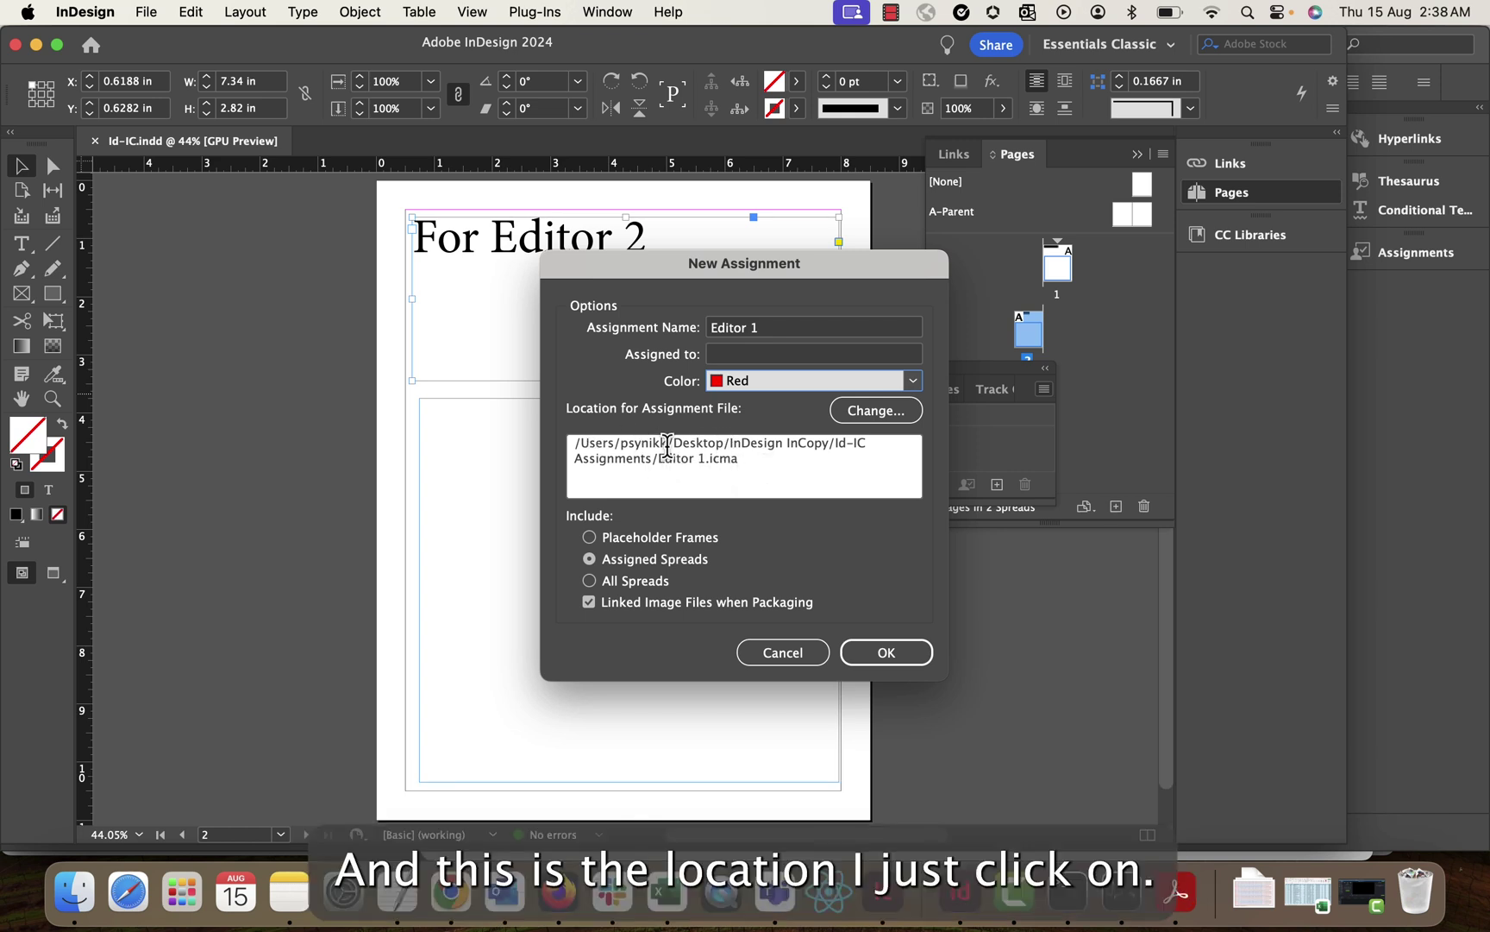
left_click(890, 657)
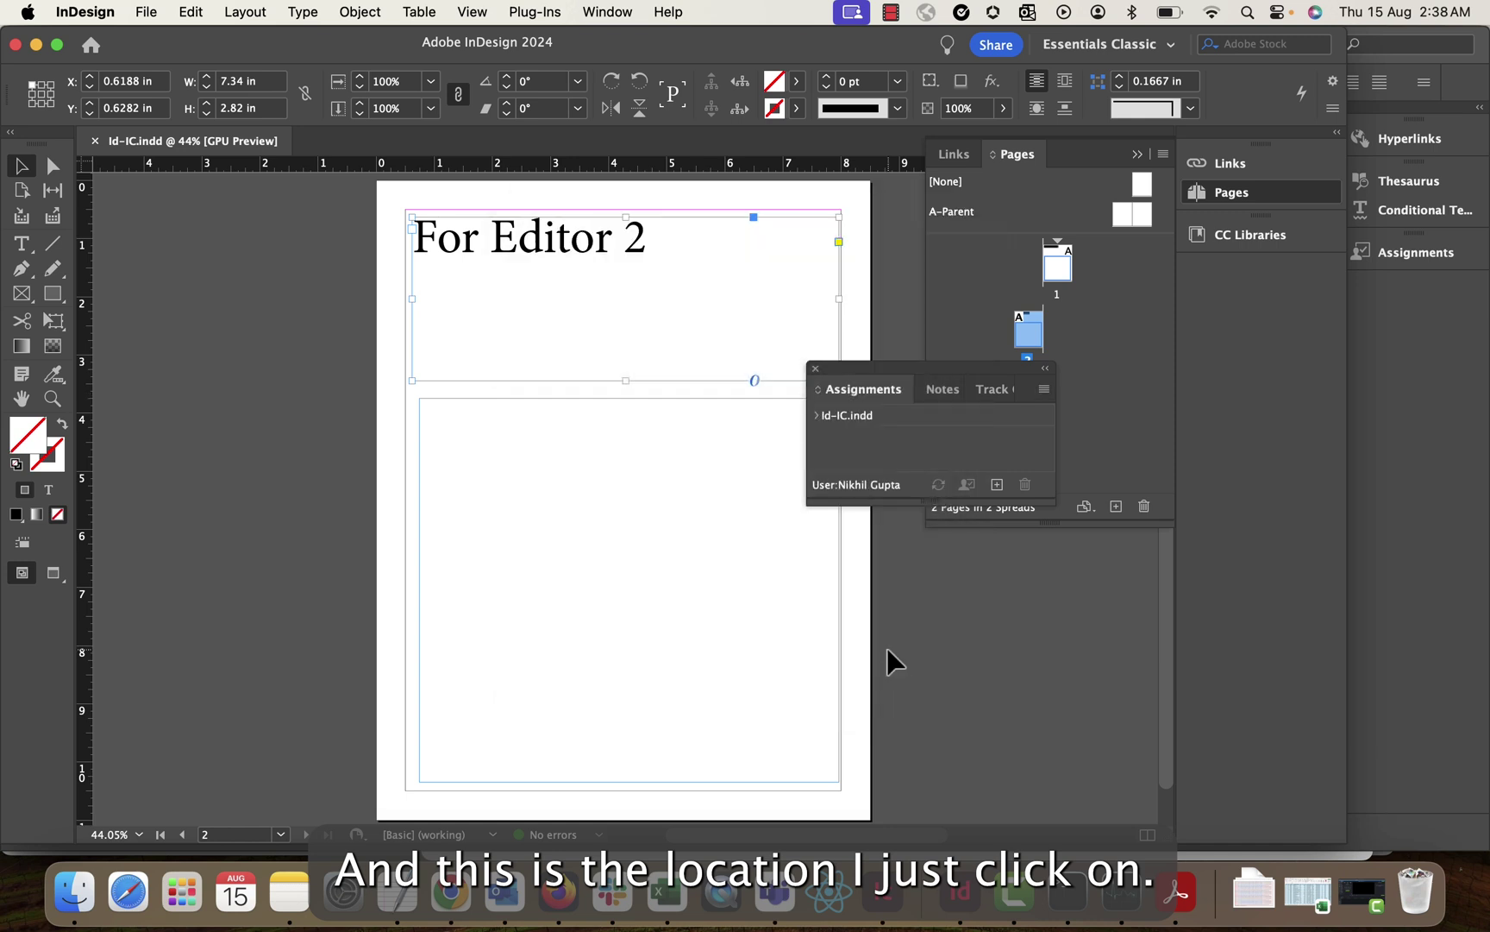
Step: Create a new assignment named "Editor 2" with the colour Yellow, including assigned spreads
left_click(1043, 393)
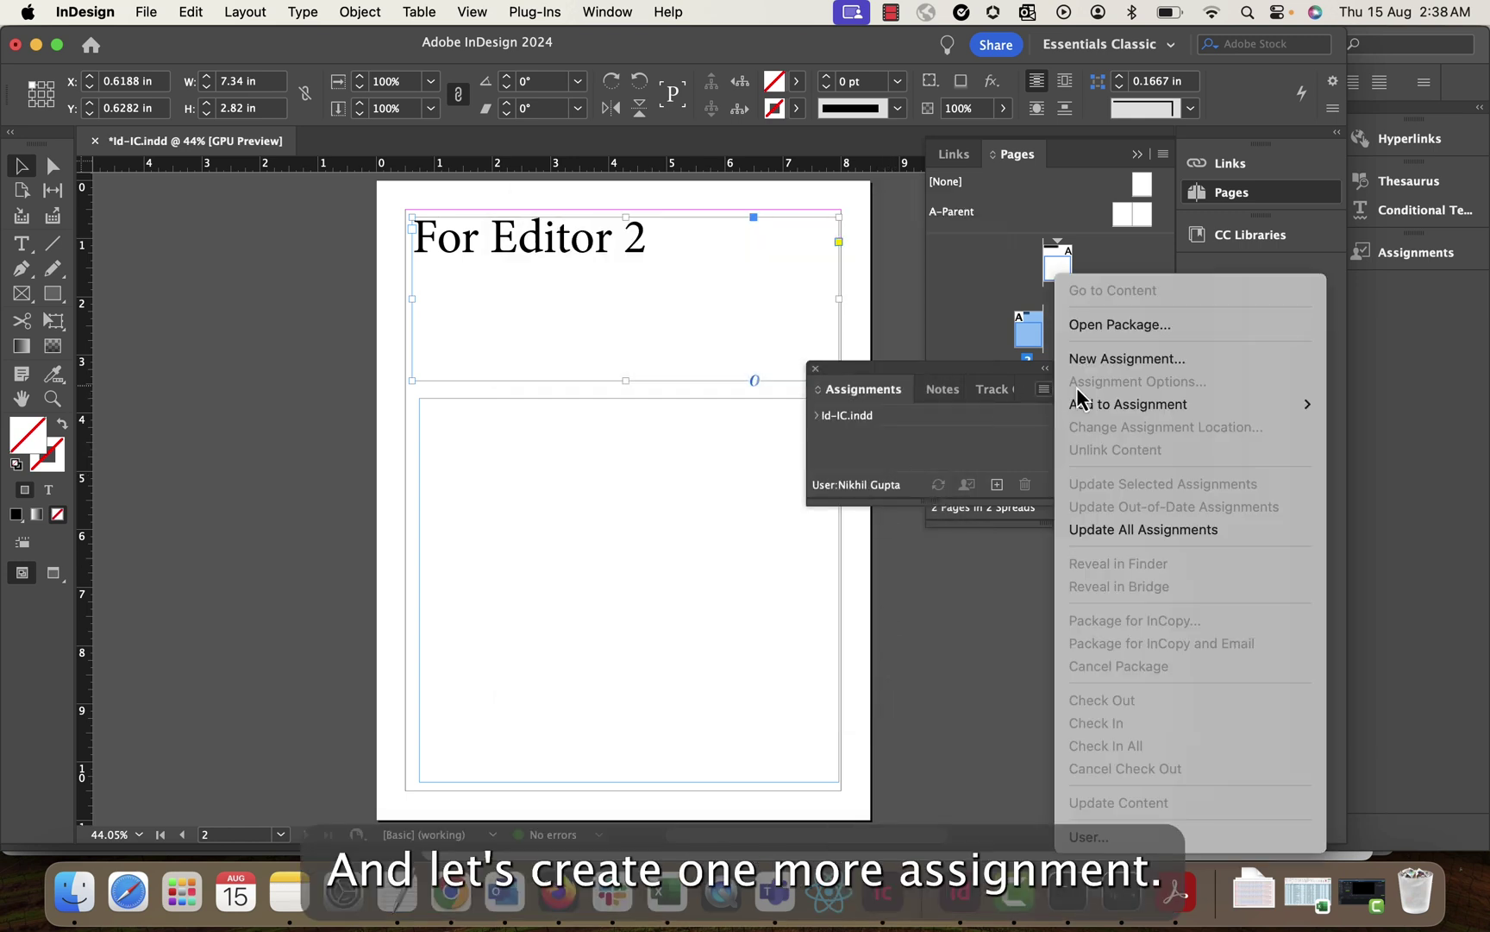
left_click(1119, 357)
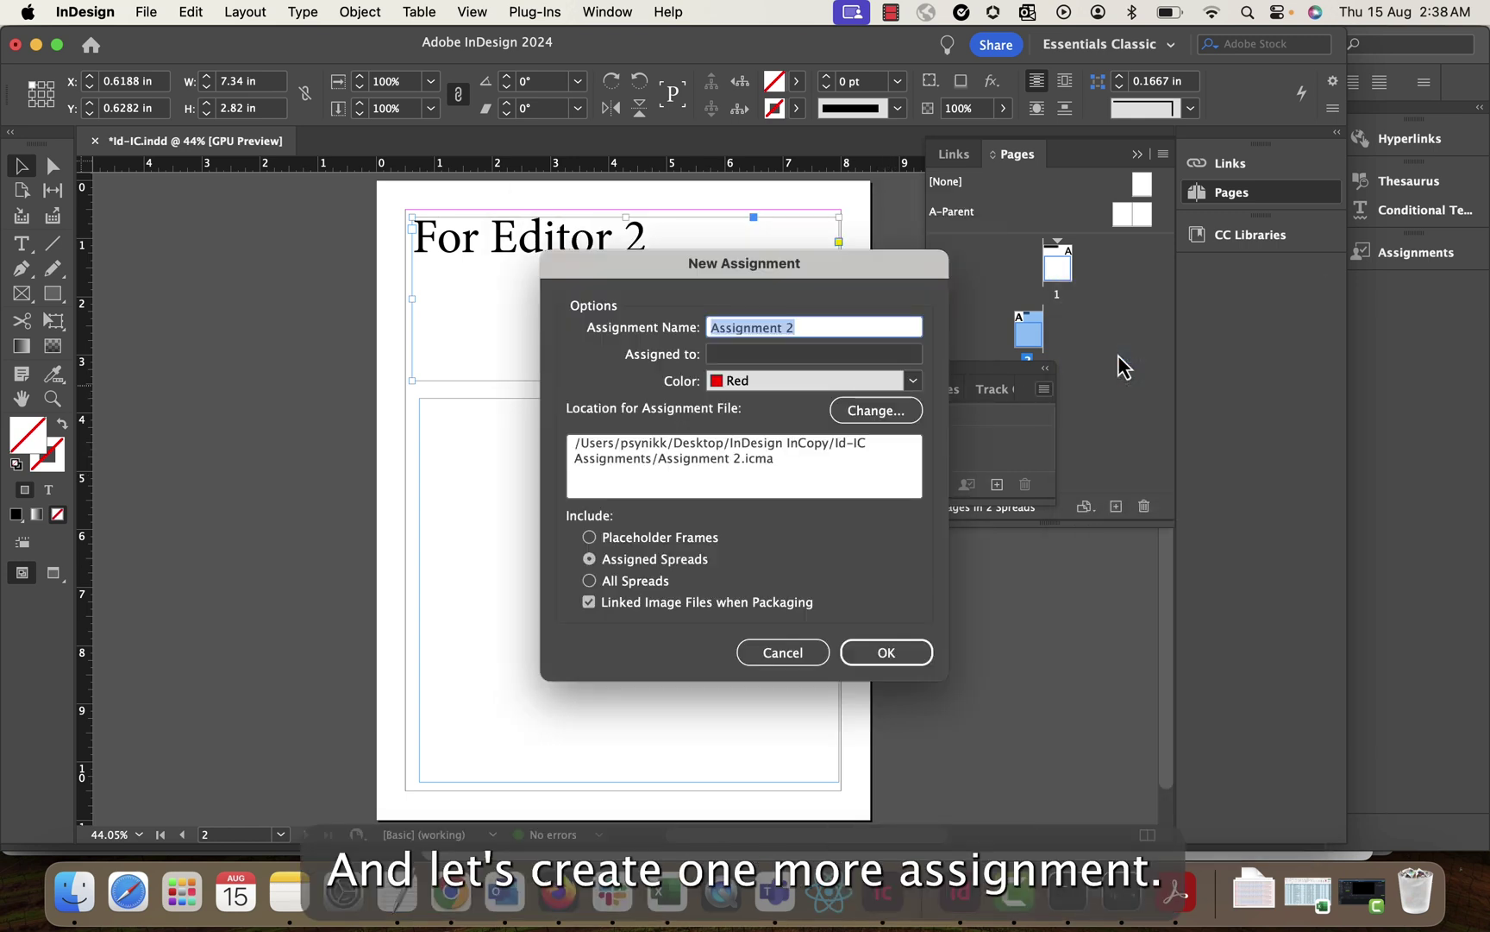
type("Edirto")
key("BackSpace")
key("BackSpace")
key("BackSpace")
type("tor 2")
left_click(913, 380)
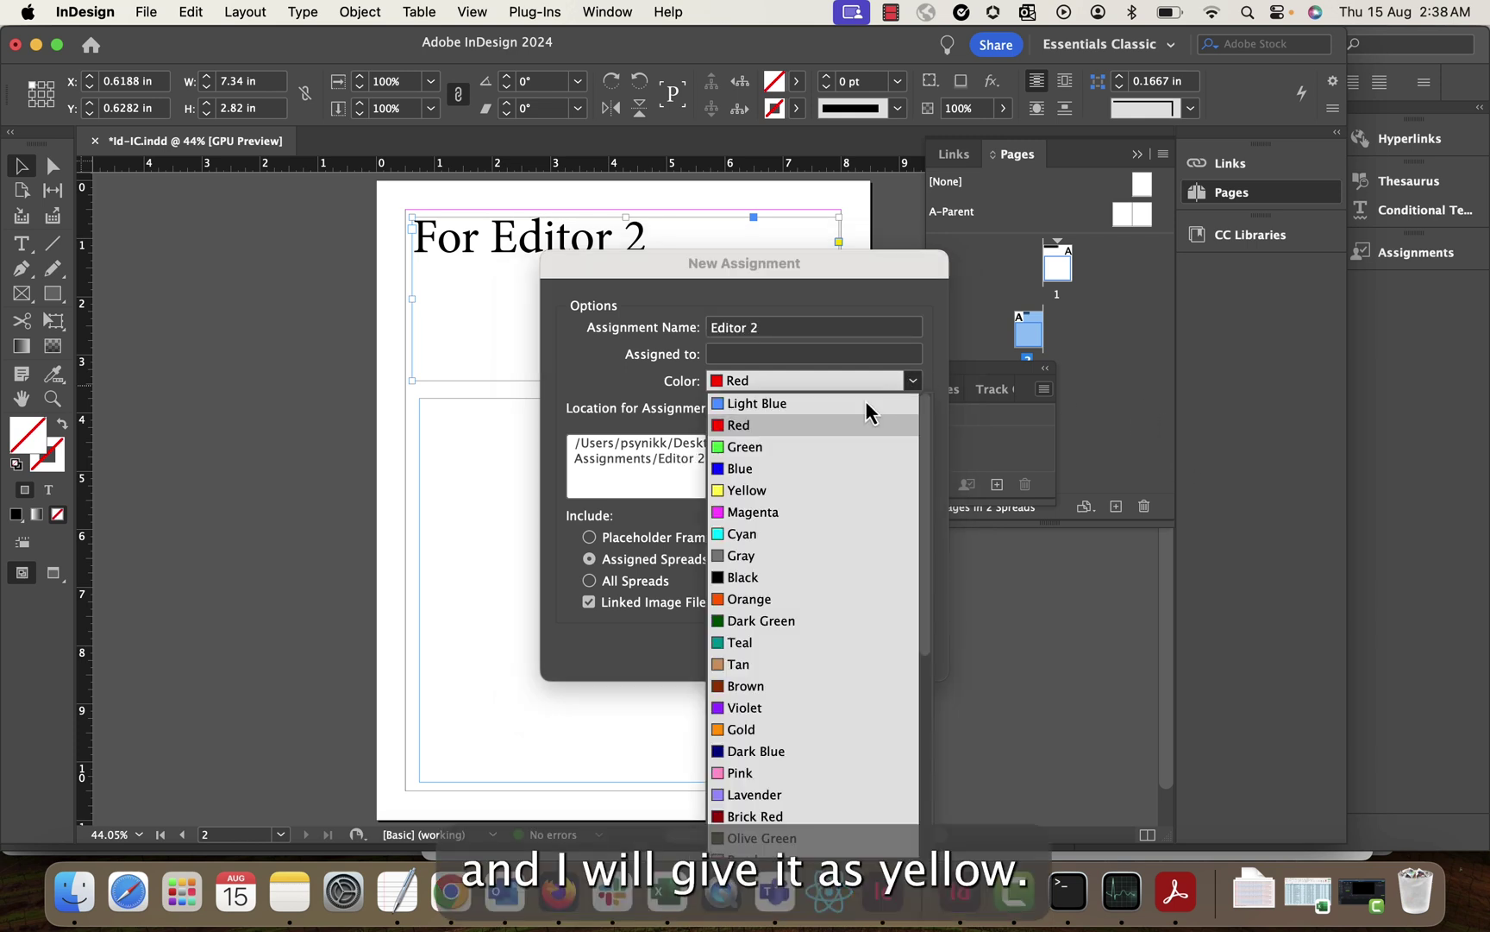
left_click(750, 490)
left_click(919, 652)
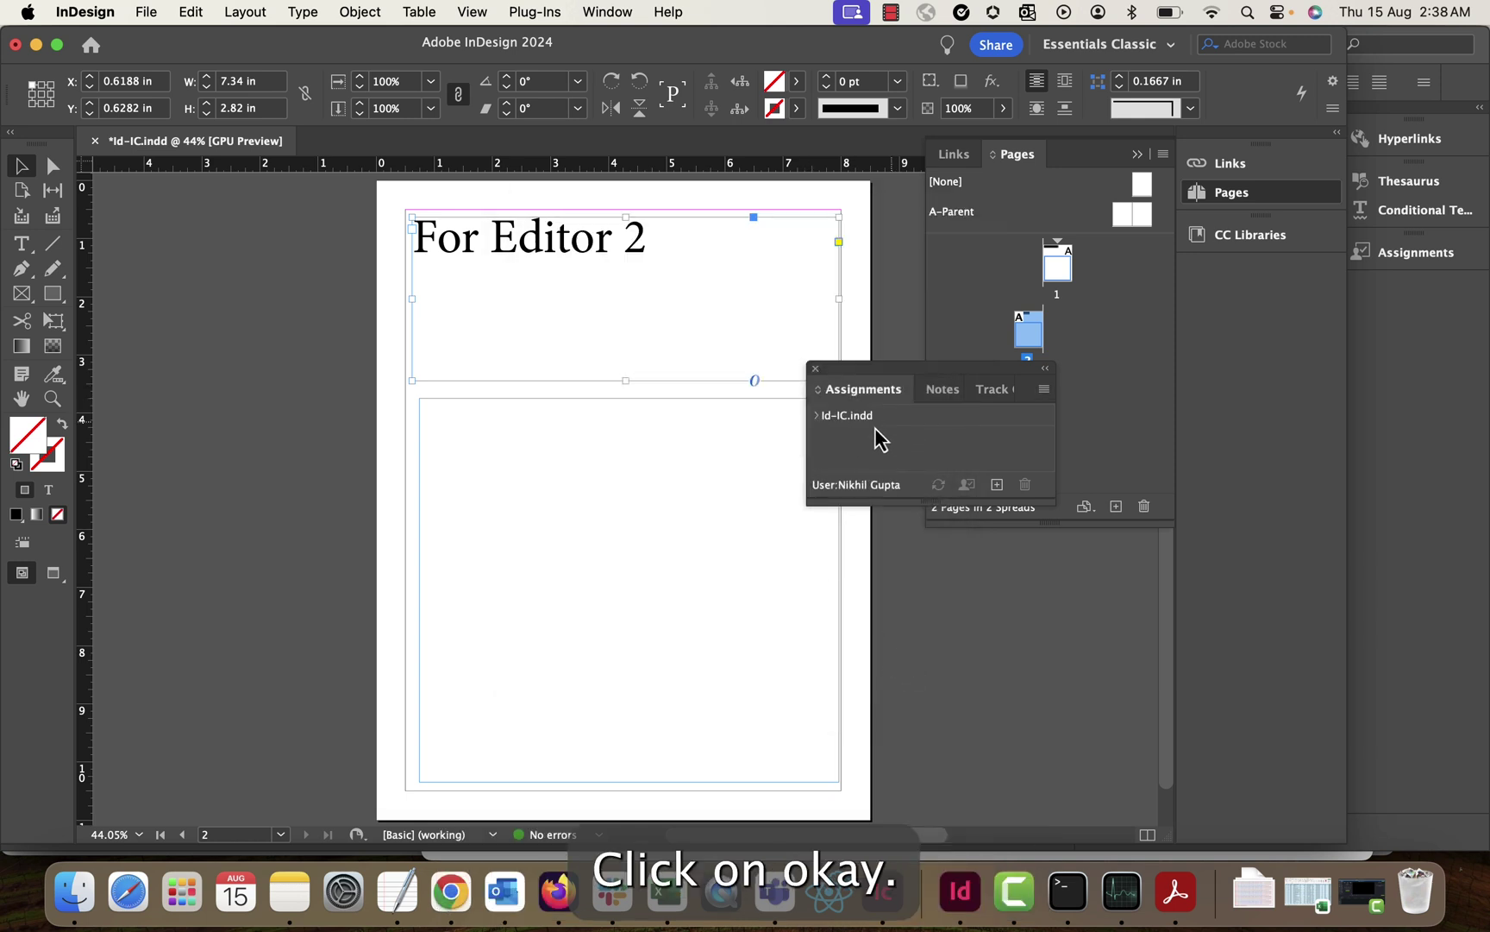
Step: Add the lower text frame on page 1 to the Editor 1 assignment
left_click(817, 416)
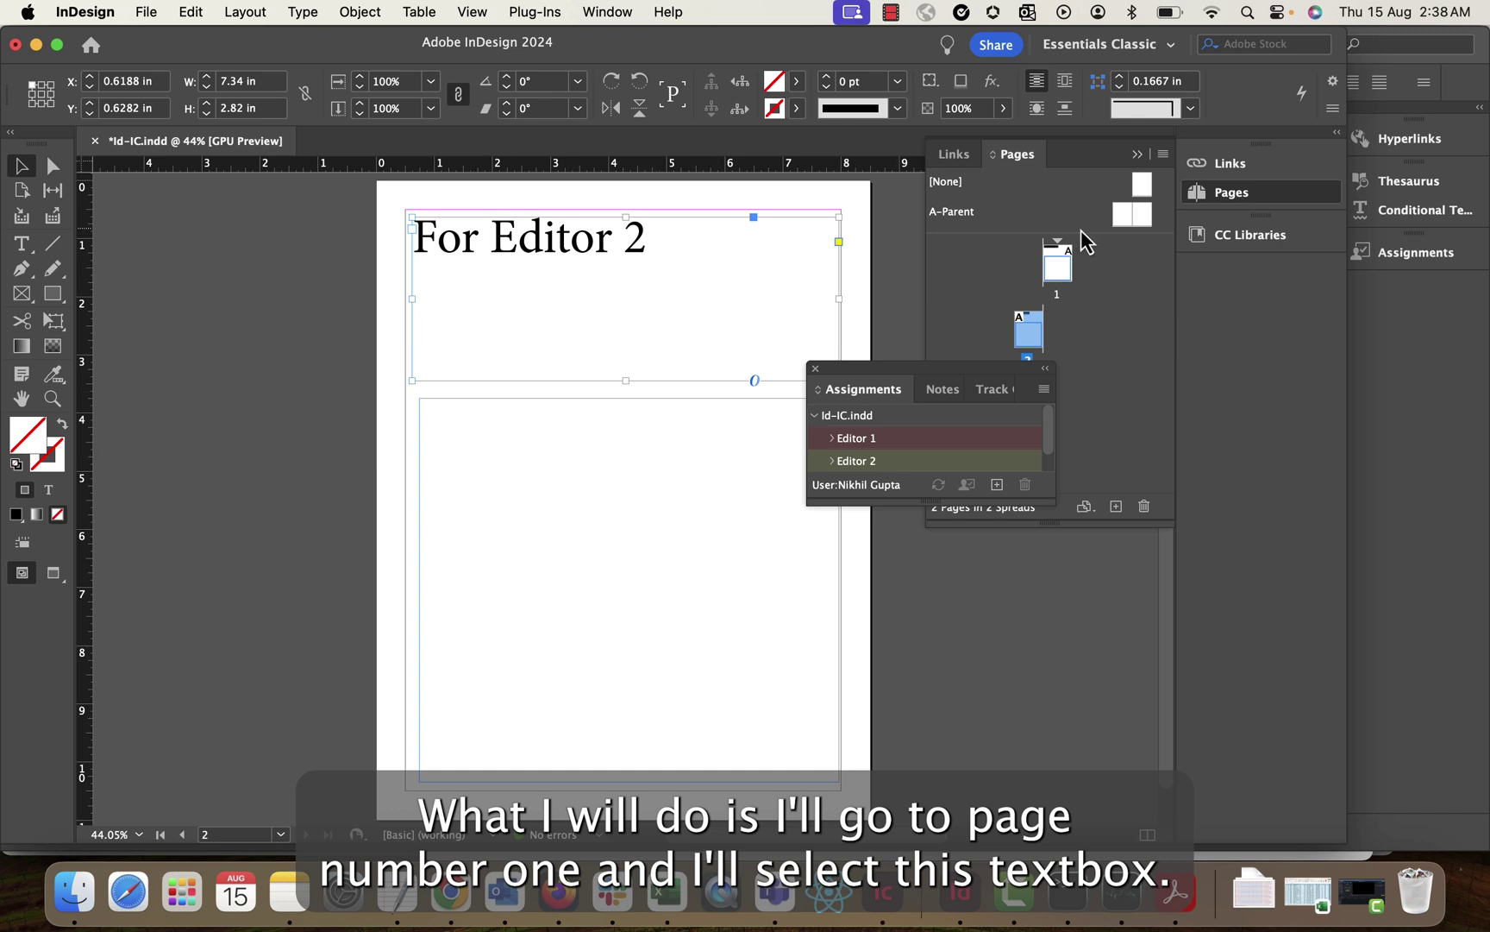
double_click(1054, 263)
left_click(507, 533)
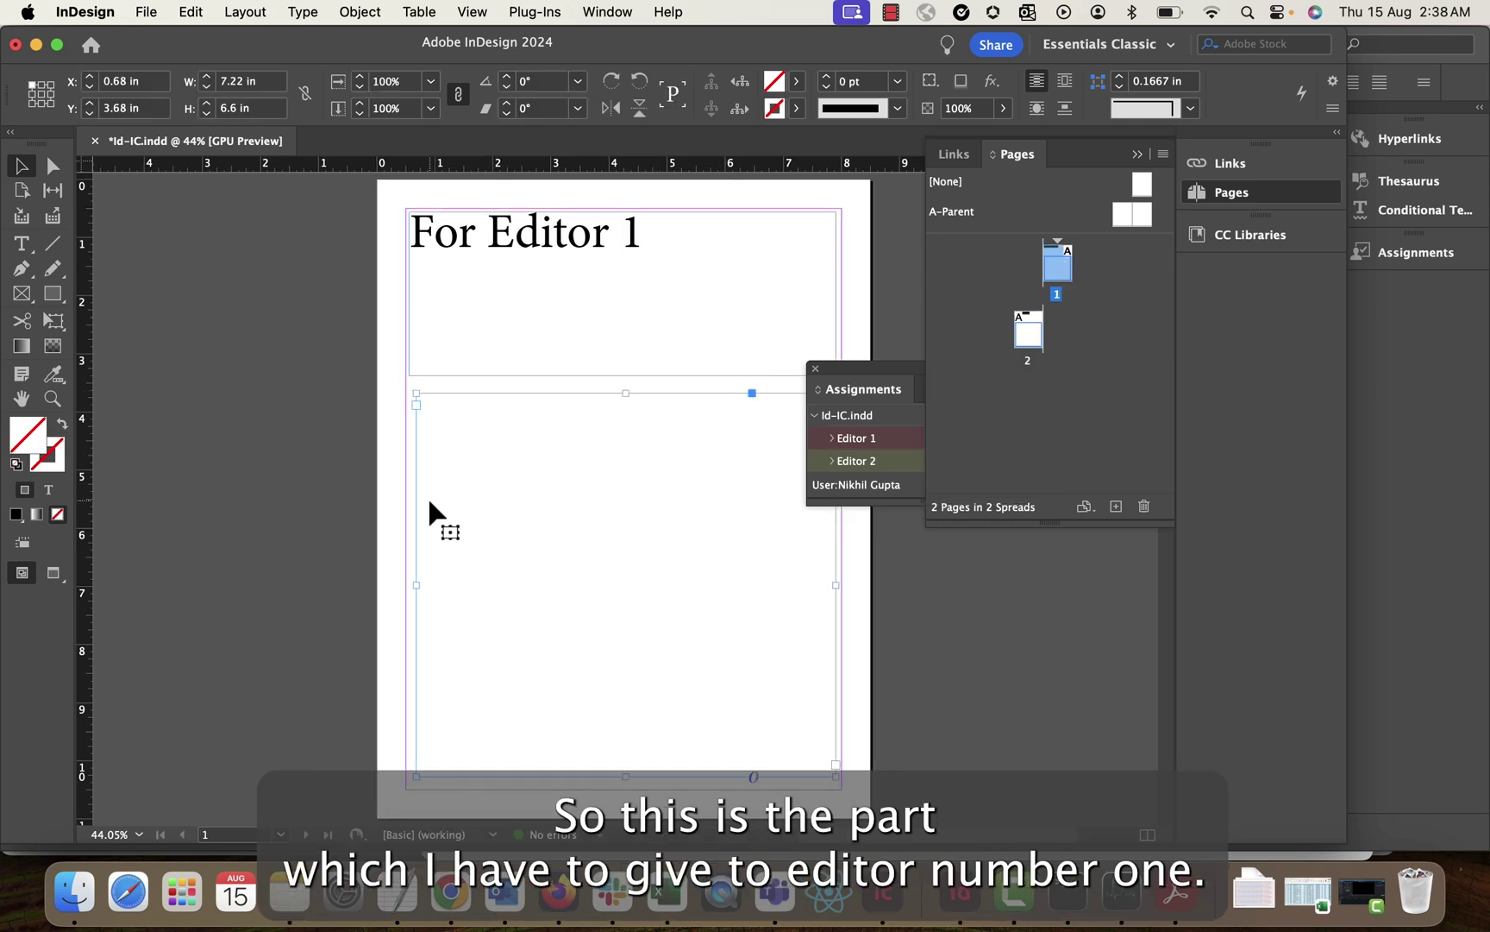
left_click_drag(429, 501, 853, 441)
left_click(929, 525)
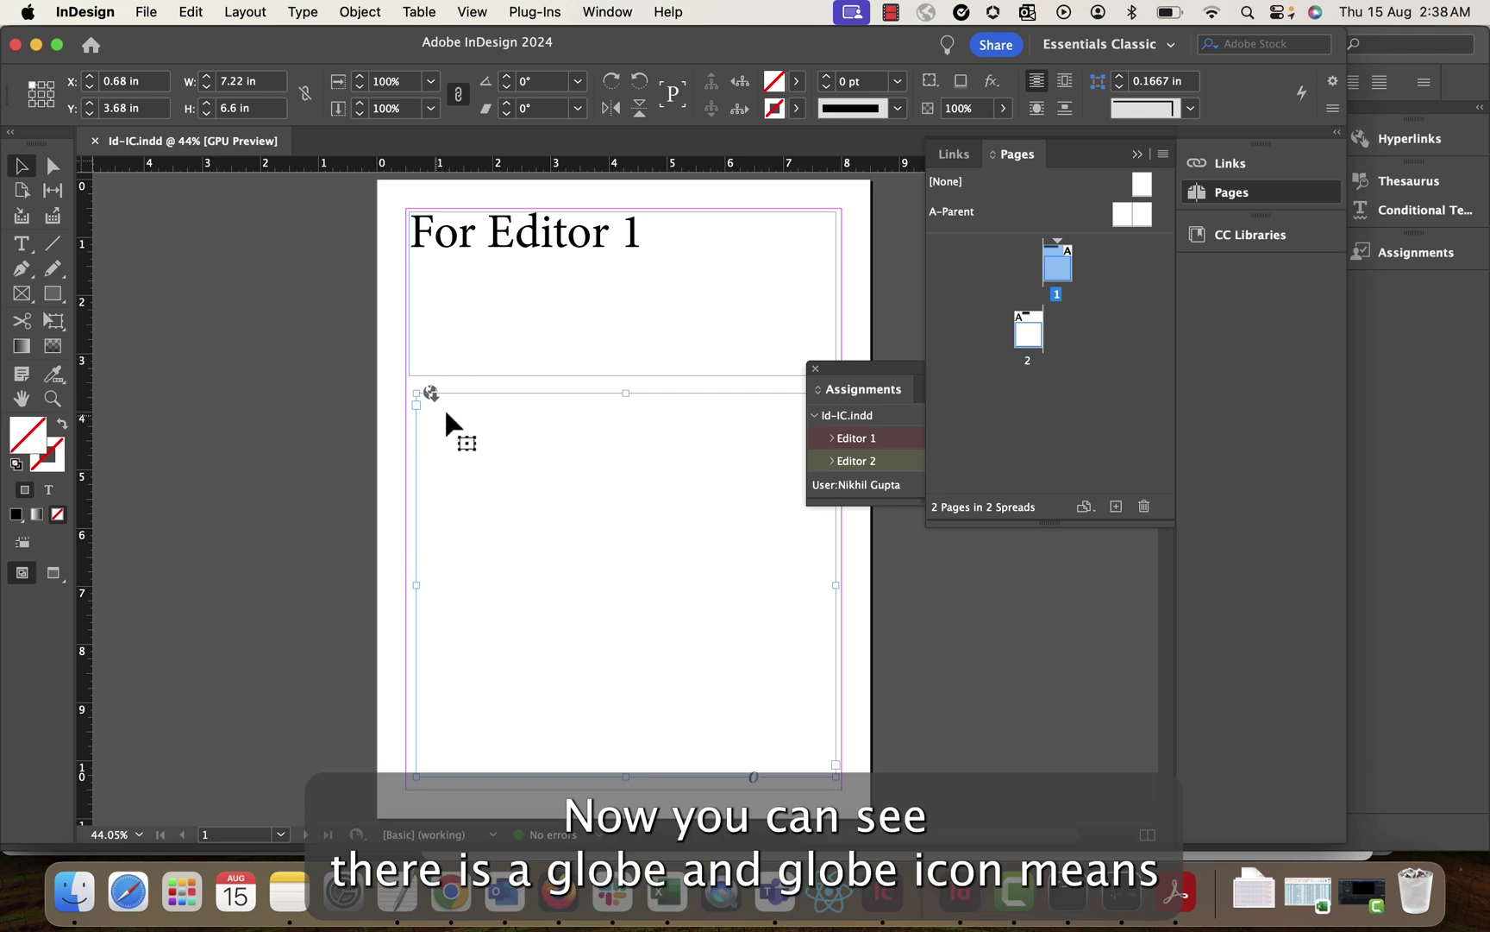
mouse_move(433, 393)
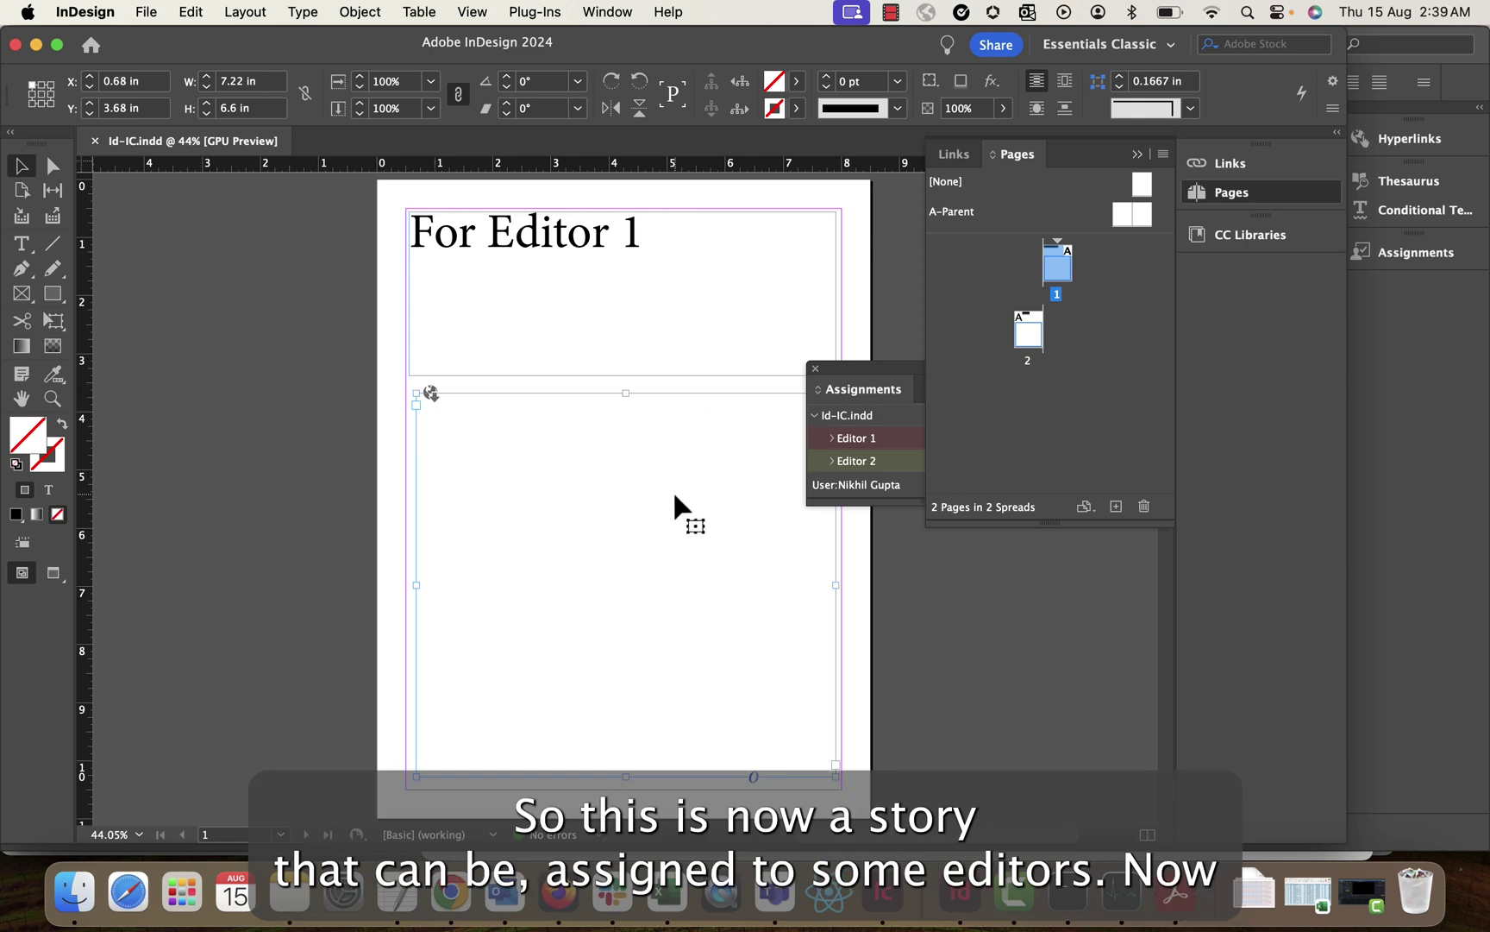
Step: Add the lower text frame on page 2 to the Editor 2 assignment
double_click(1031, 332)
left_click(555, 515)
left_click_drag(470, 442, 869, 462)
left_click(948, 533)
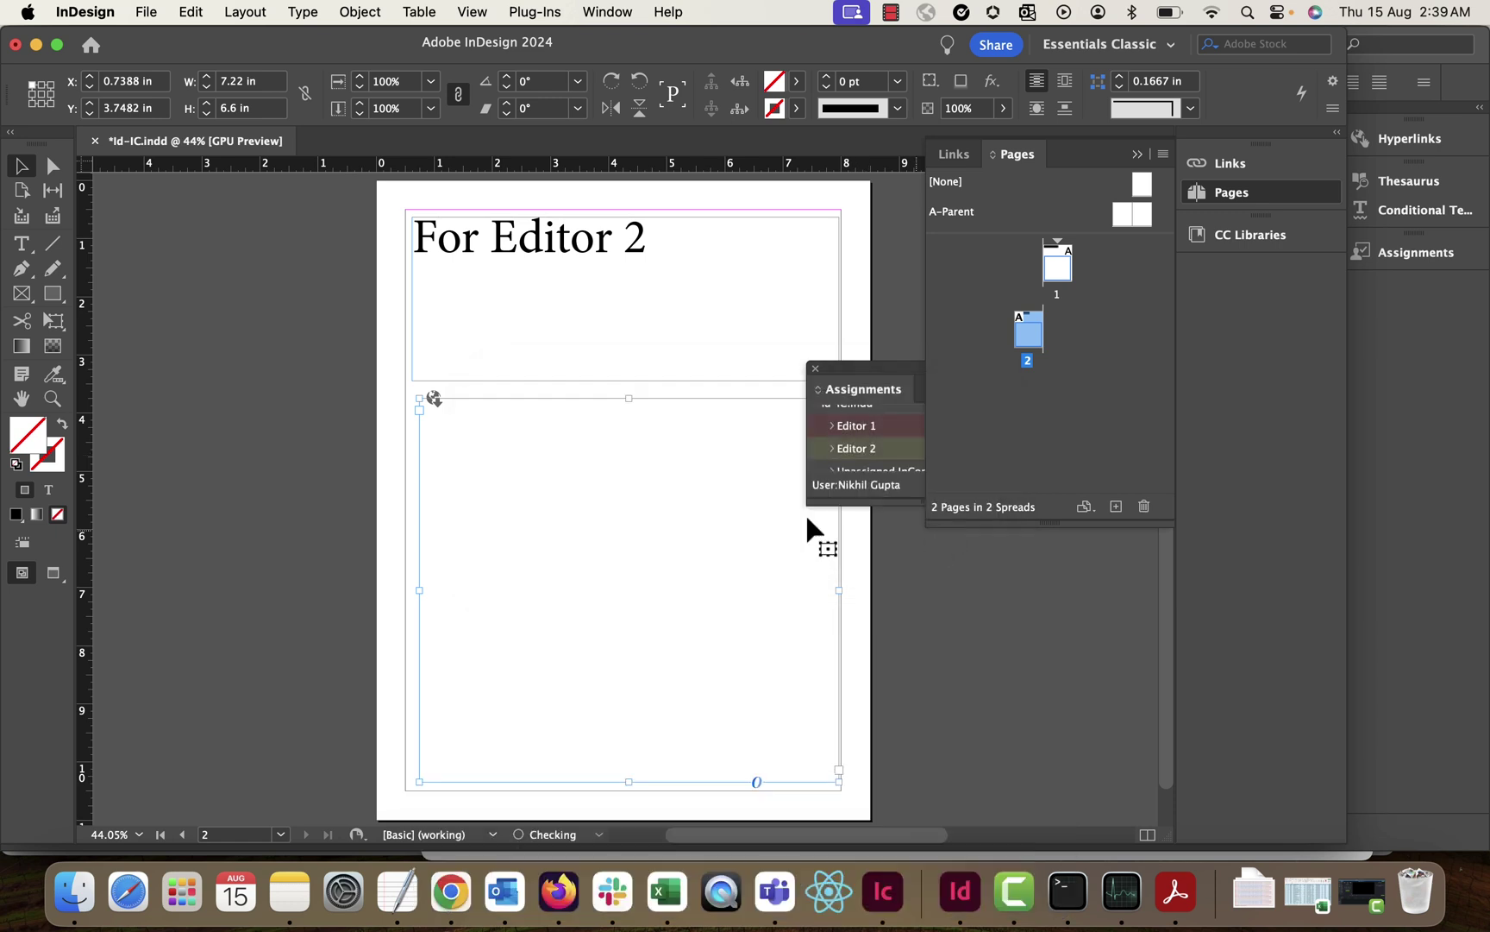
Step: Enlarge the assignments list, expand Editor 1, and update all assignments of the Id-IC document
left_click(830, 426)
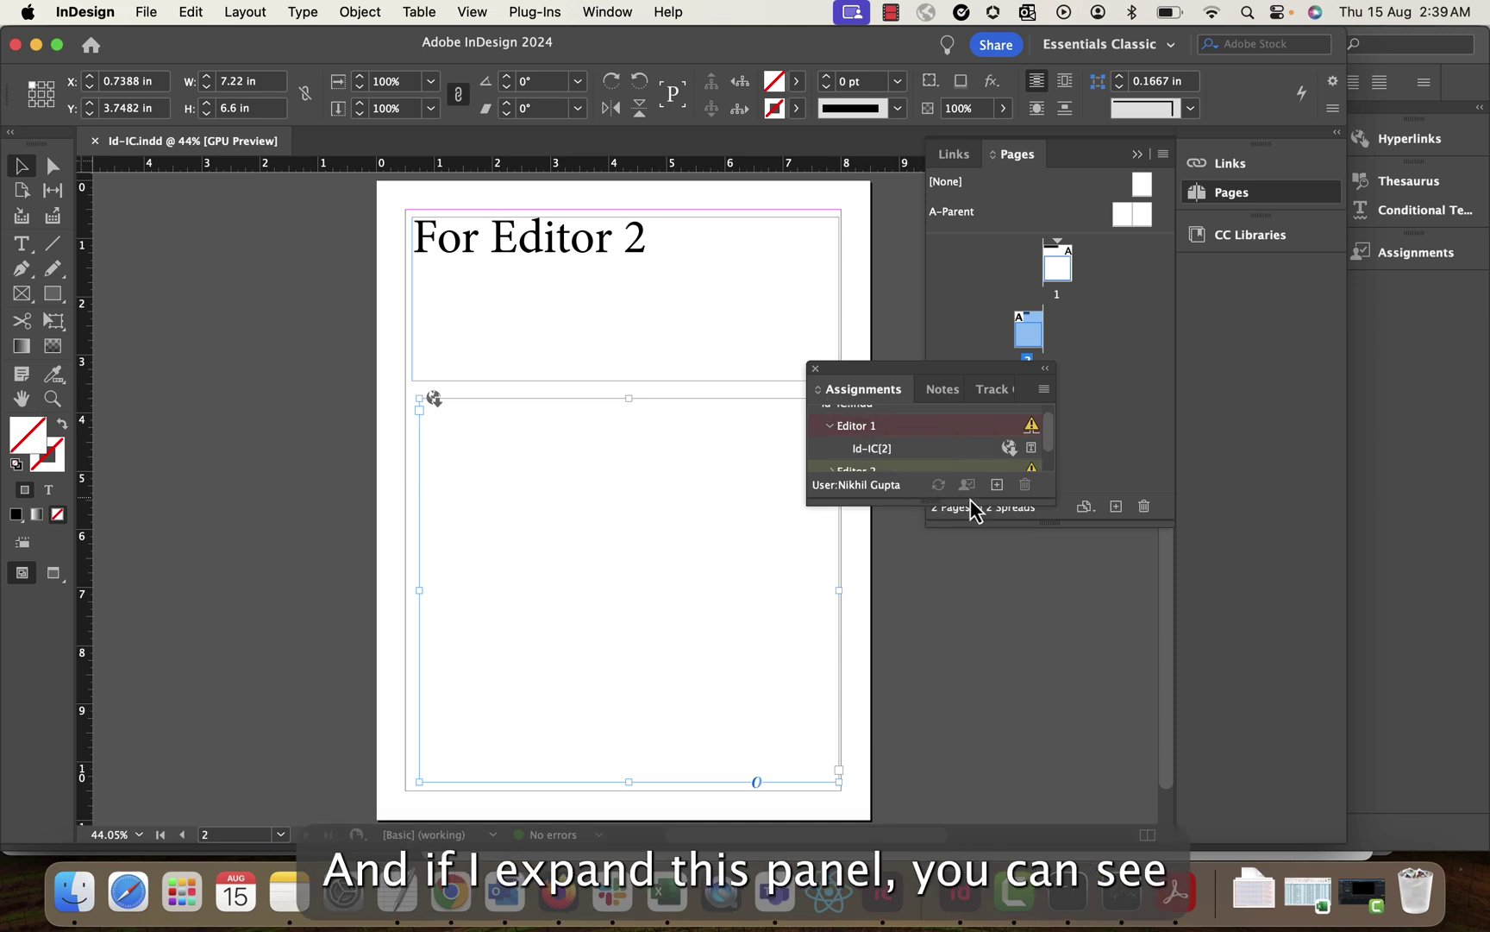
left_click_drag(995, 505, 997, 614)
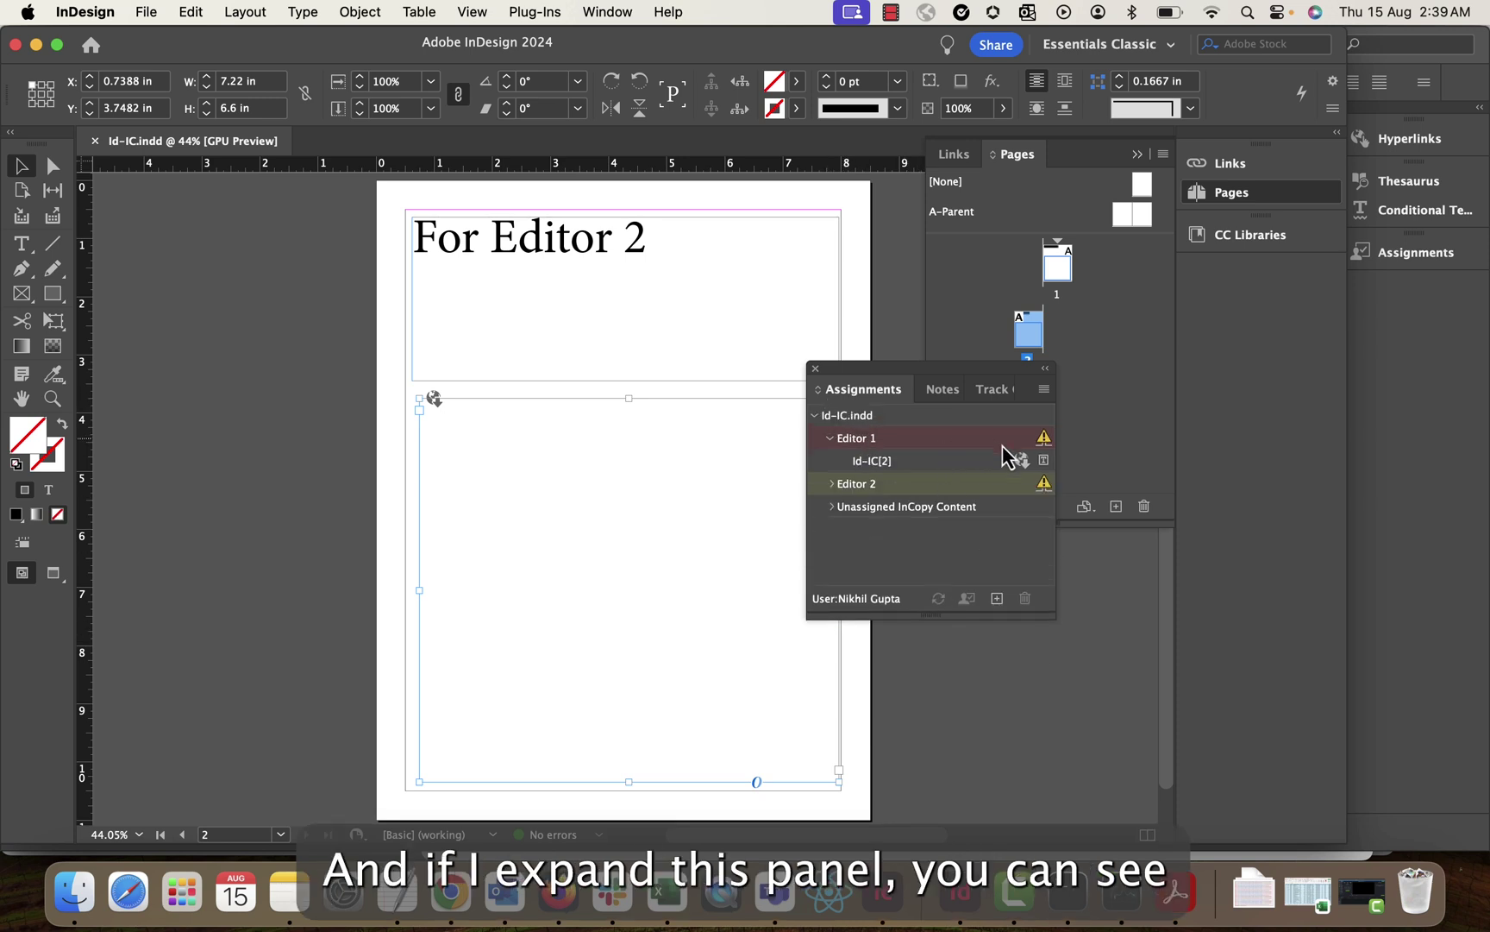
left_click(975, 444)
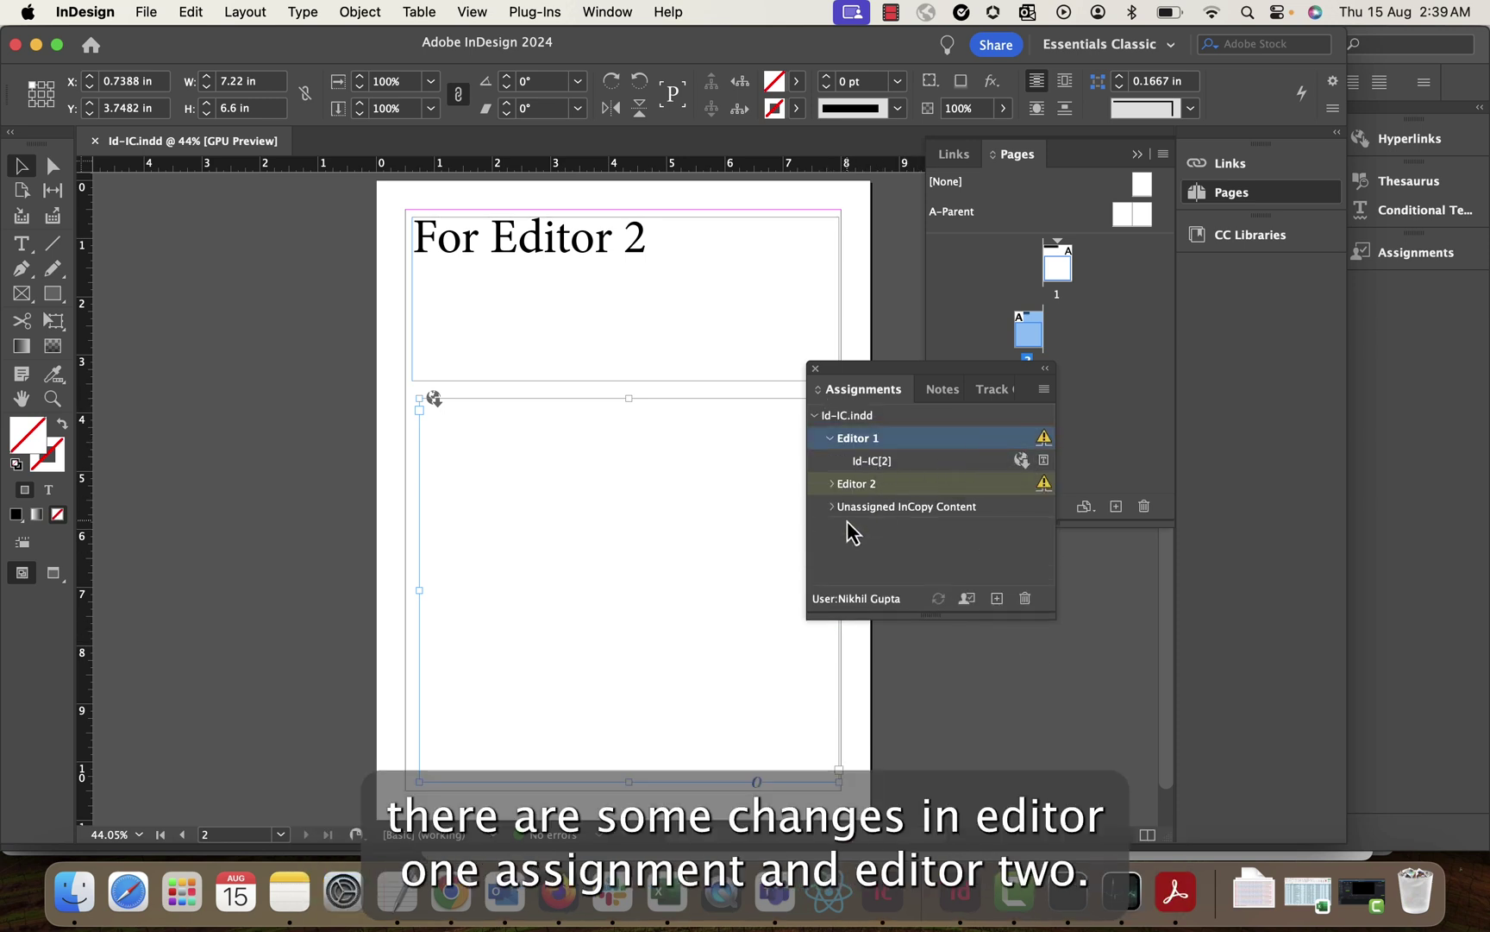
left_click(851, 486)
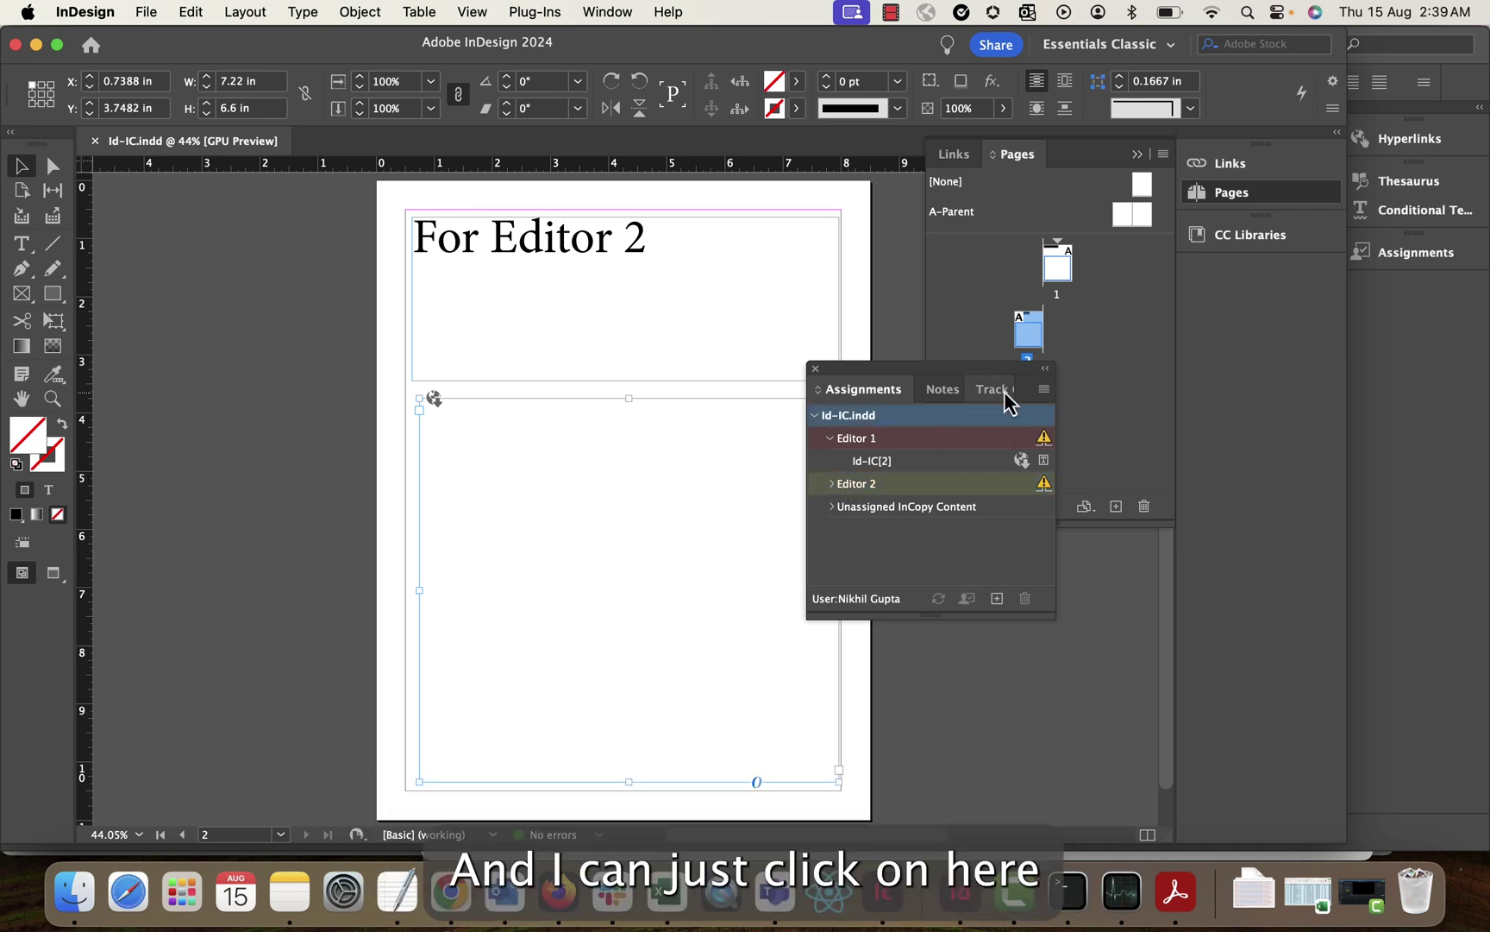
left_click(1044, 389)
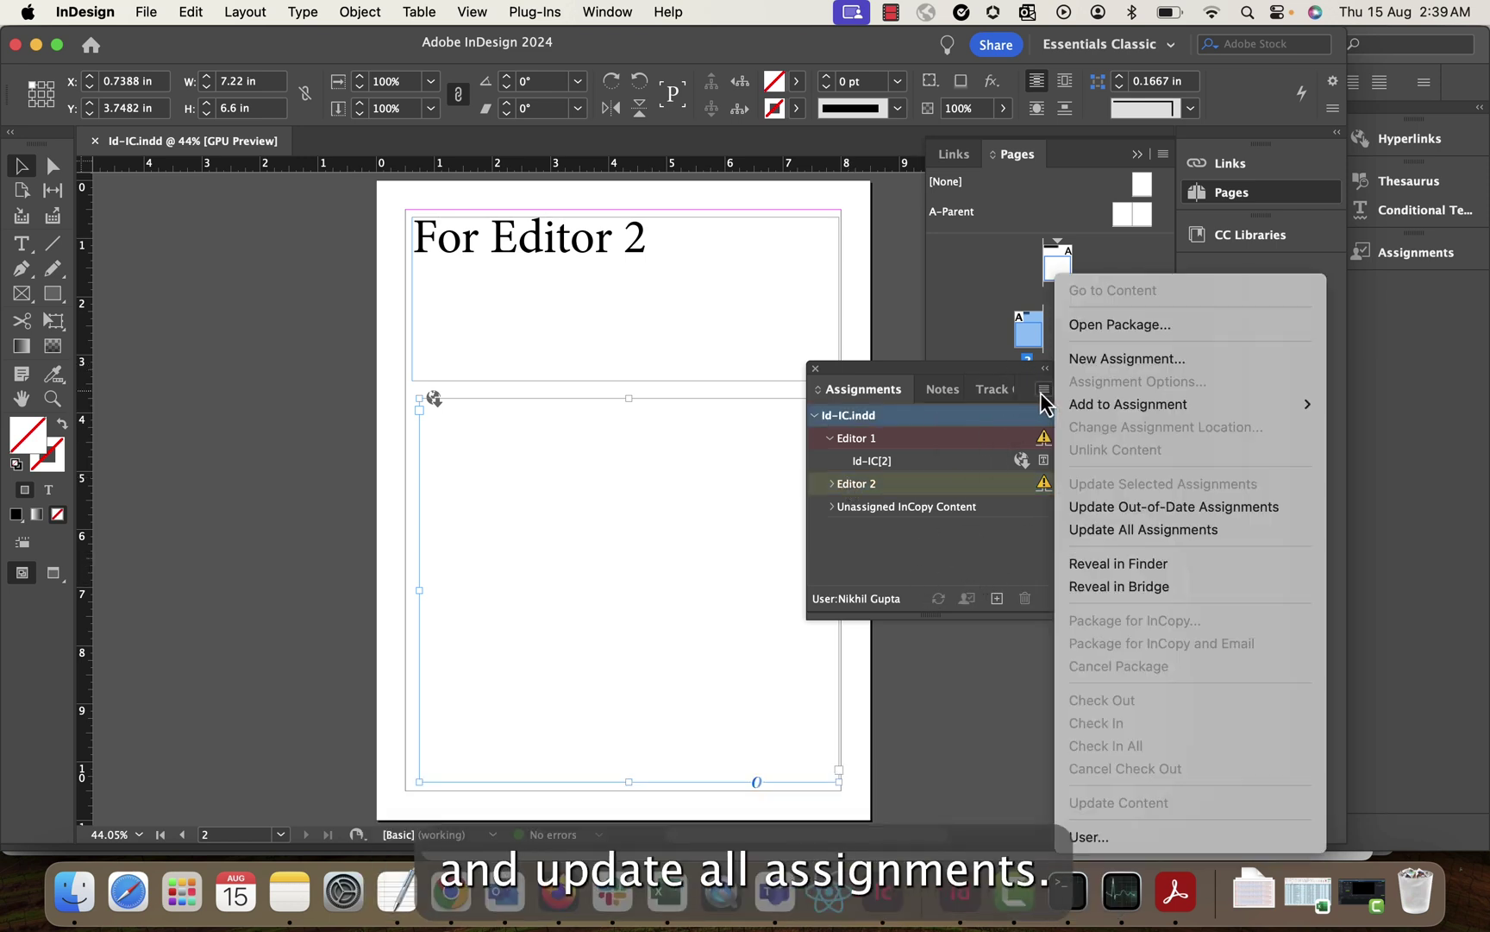
left_click(1111, 531)
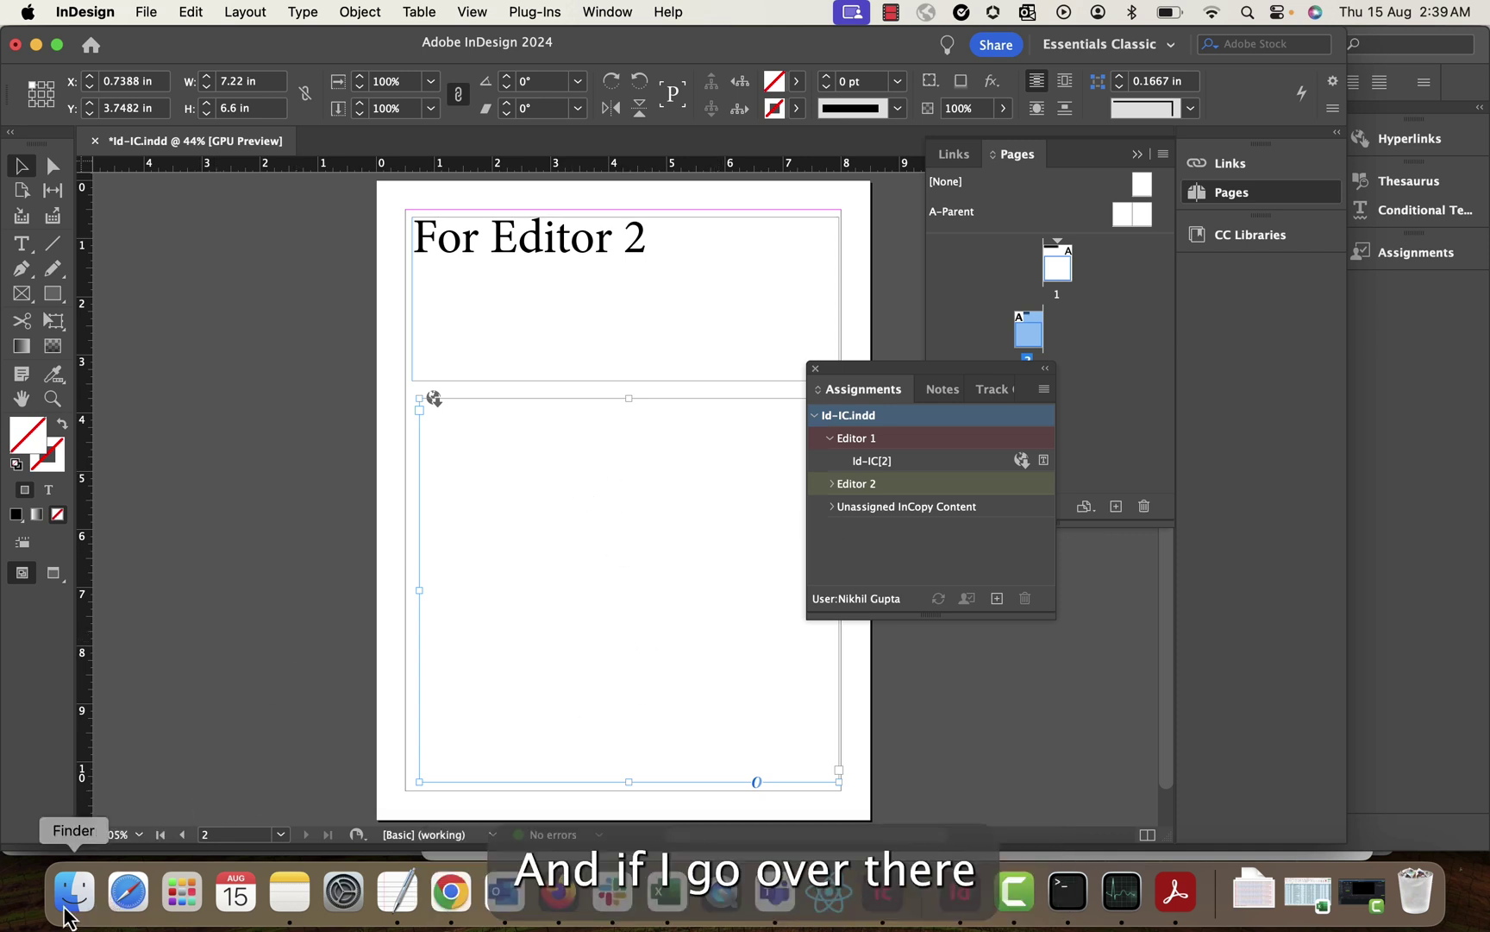
Step: Switch to Finder, inspect the assignment files in the Id-IC Assignments folder, and return to InDesign
left_click(73, 893)
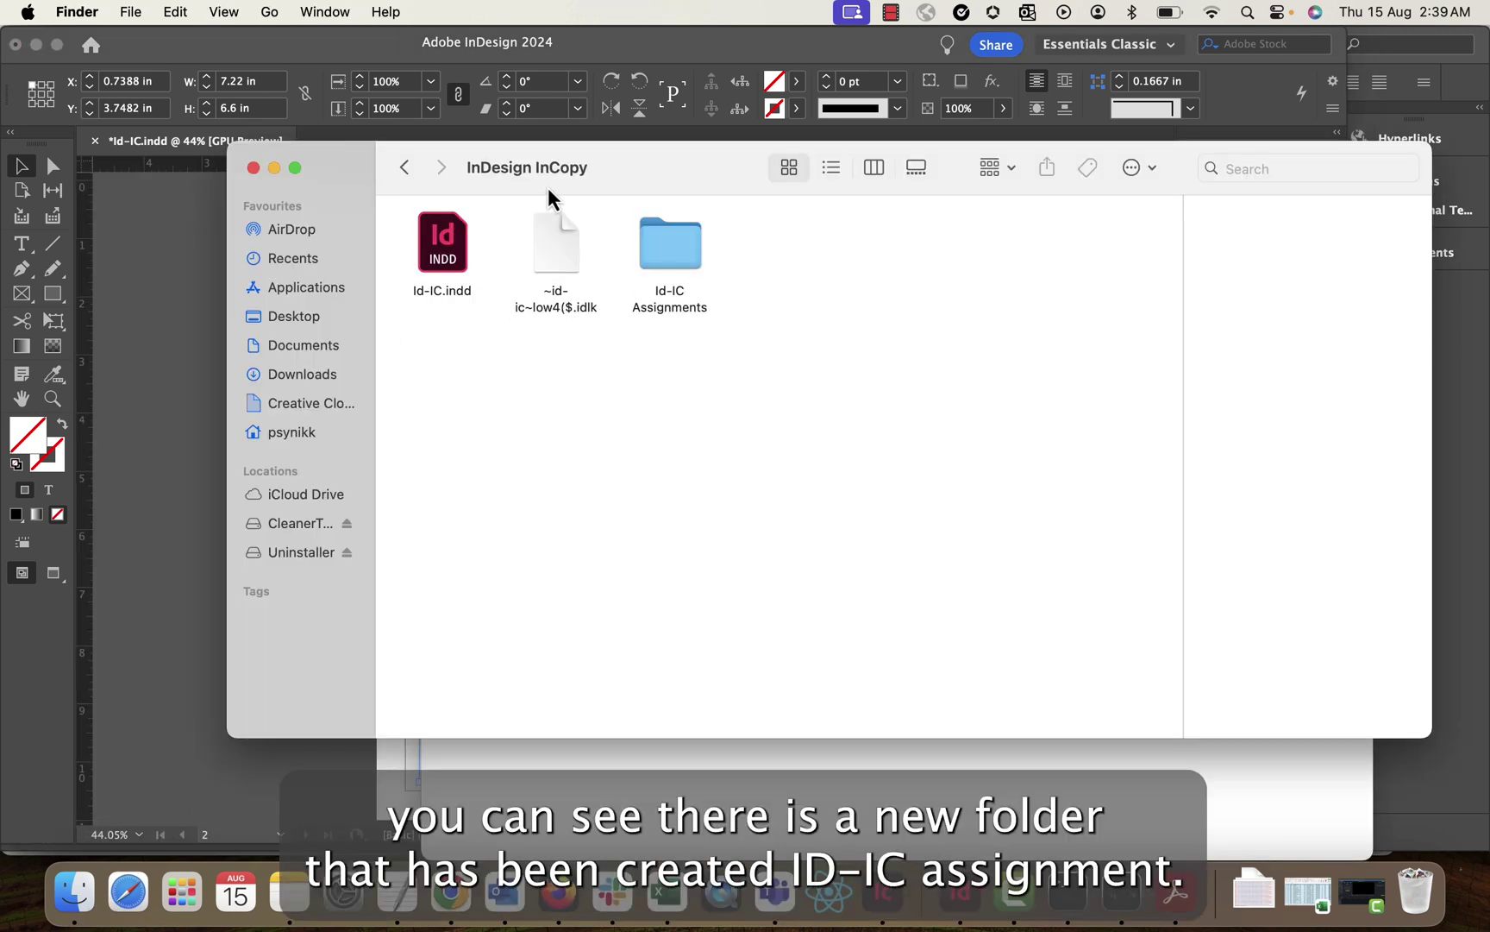
double_click(671, 254)
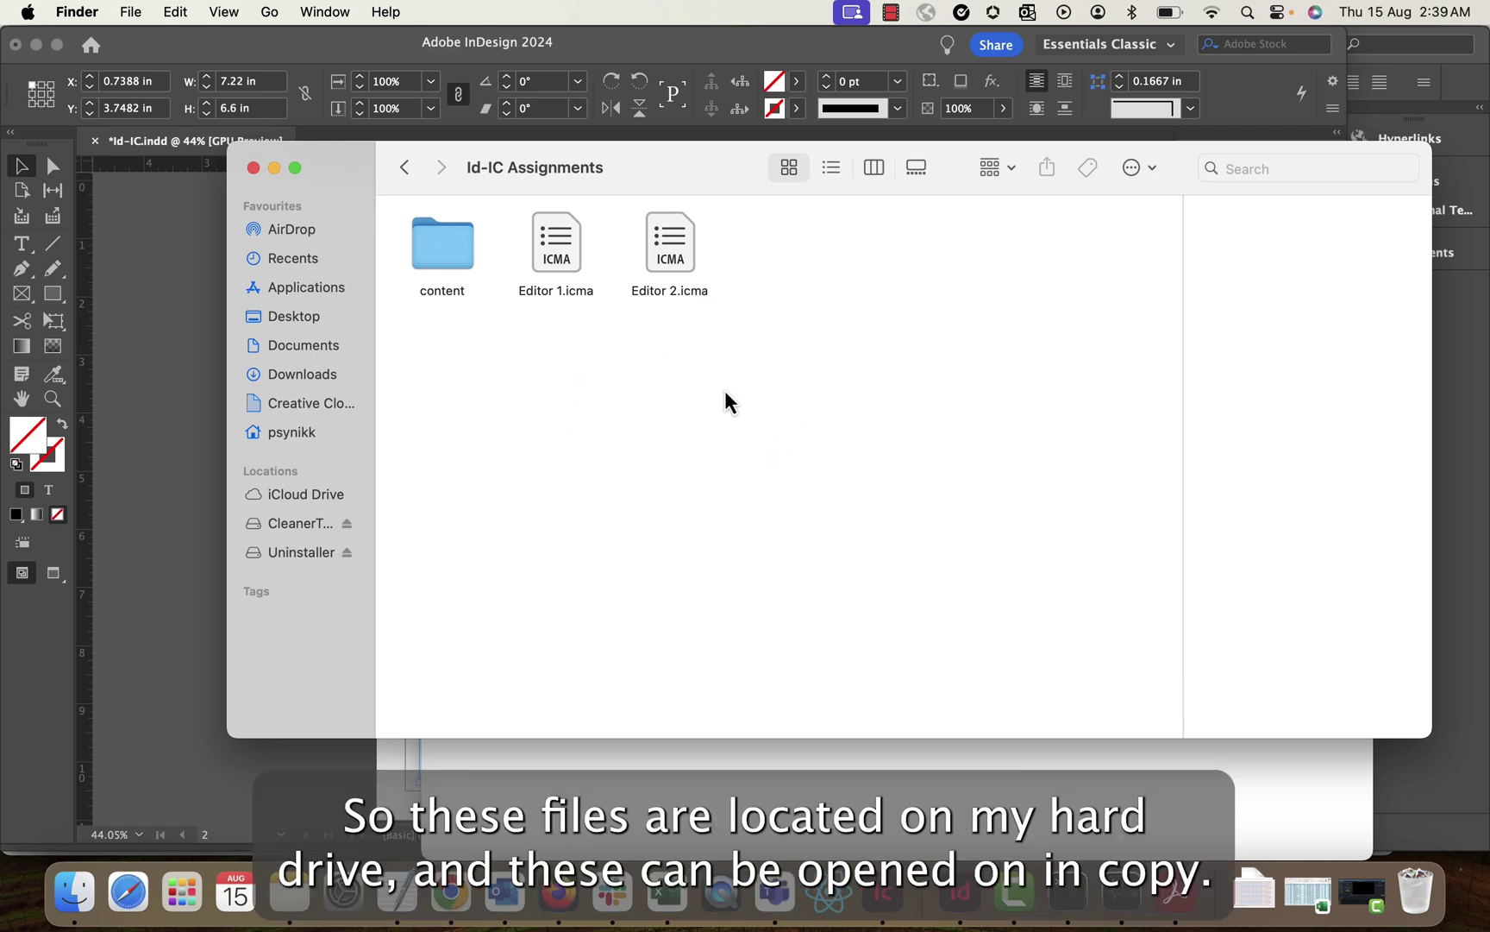
left_click(127, 752)
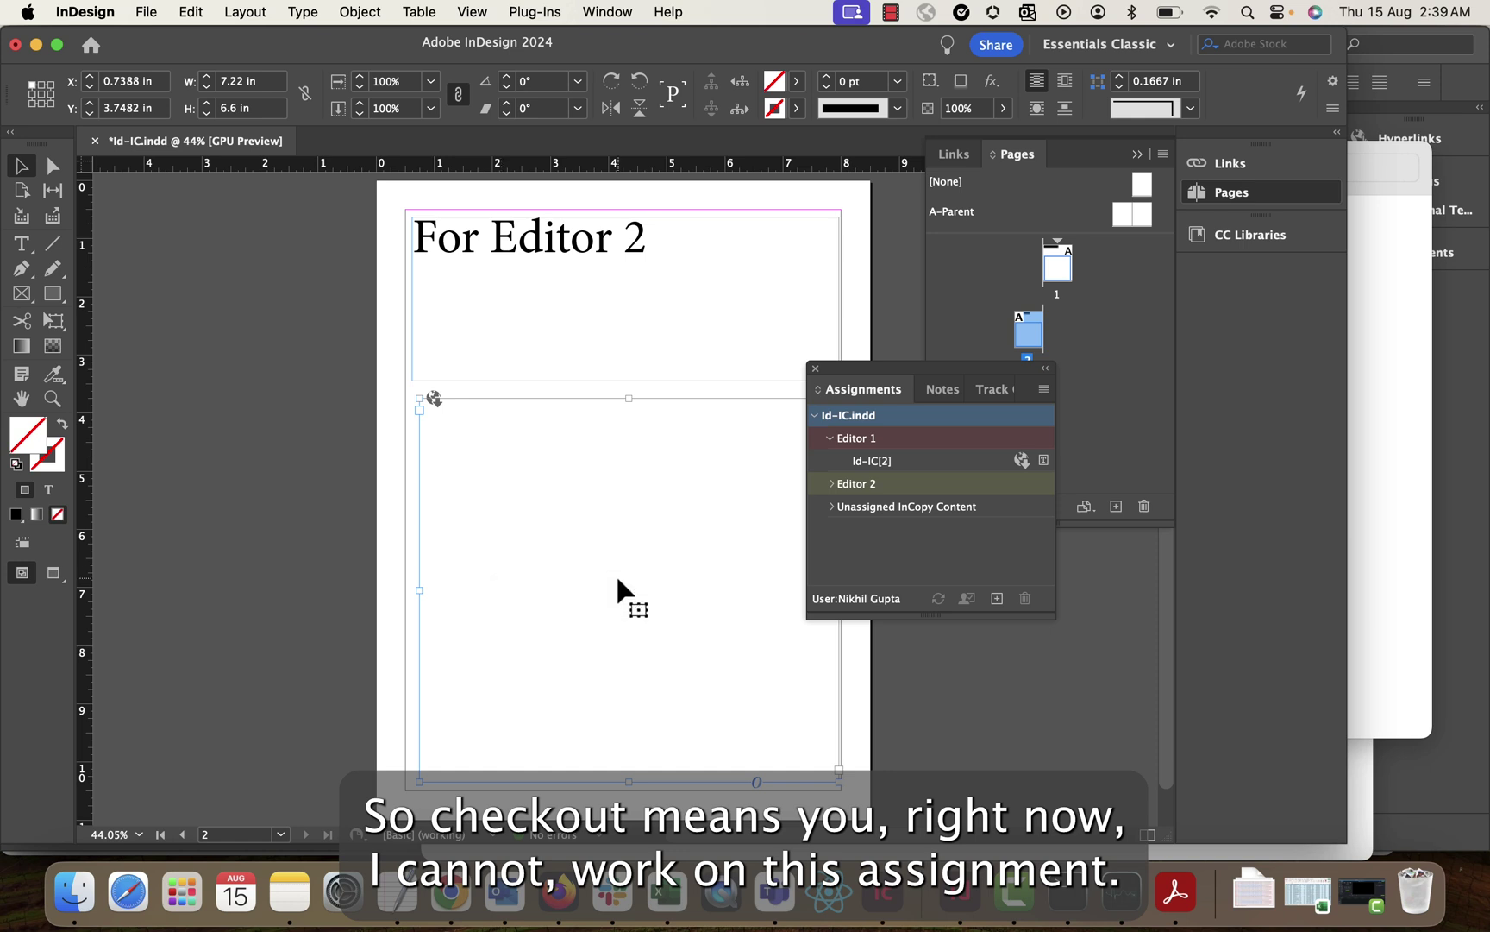
Step: Try to enter text in the lower frame on page 2 without checking out its contents
double_click(587, 499)
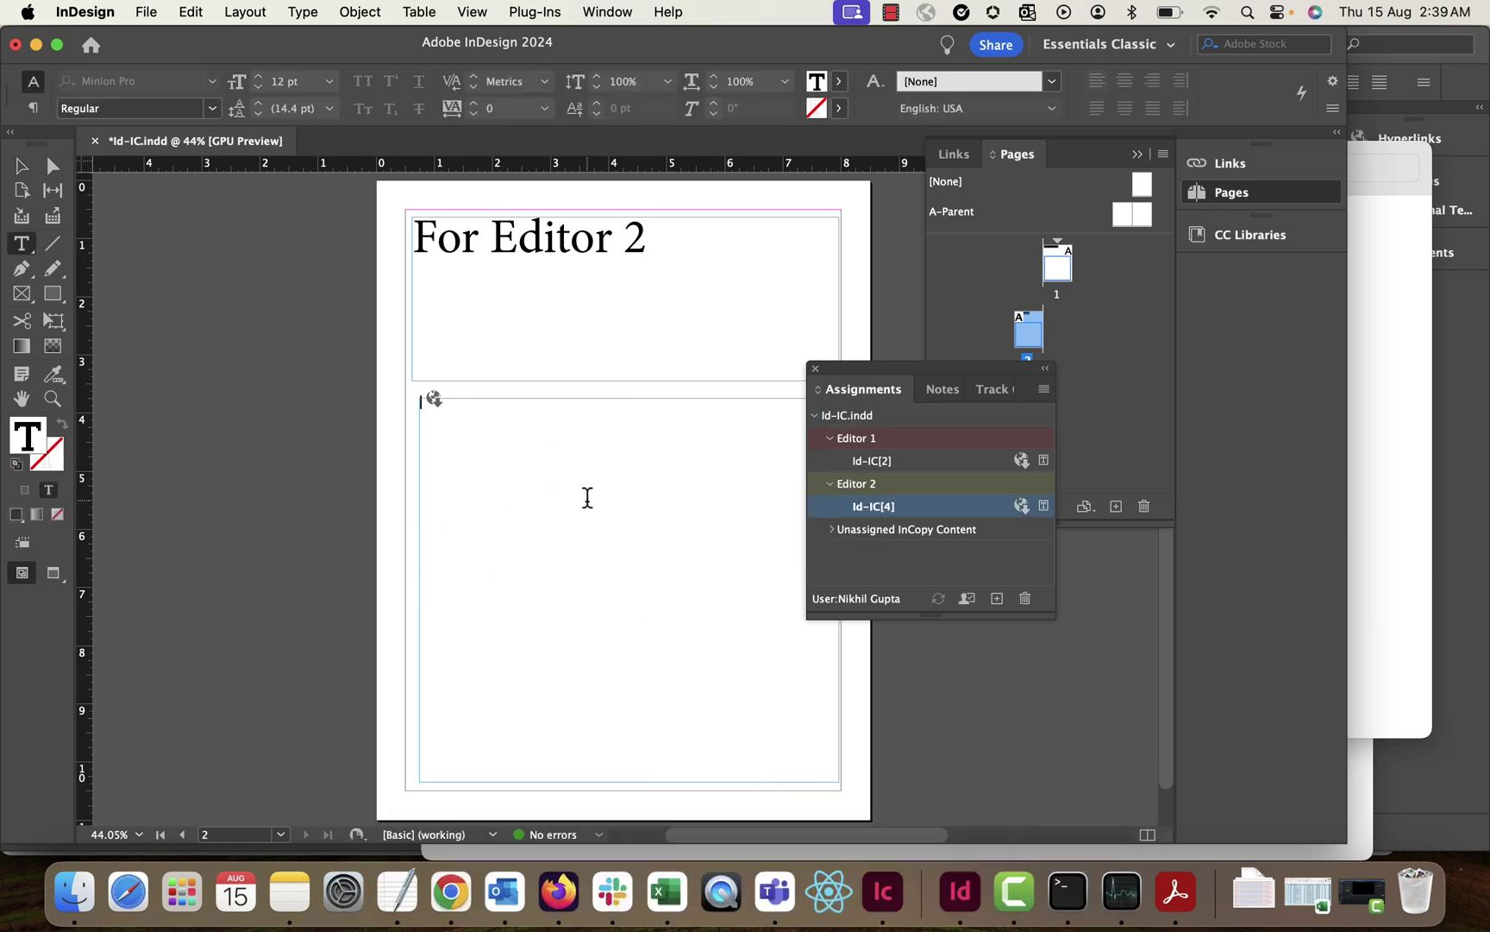
key("a")
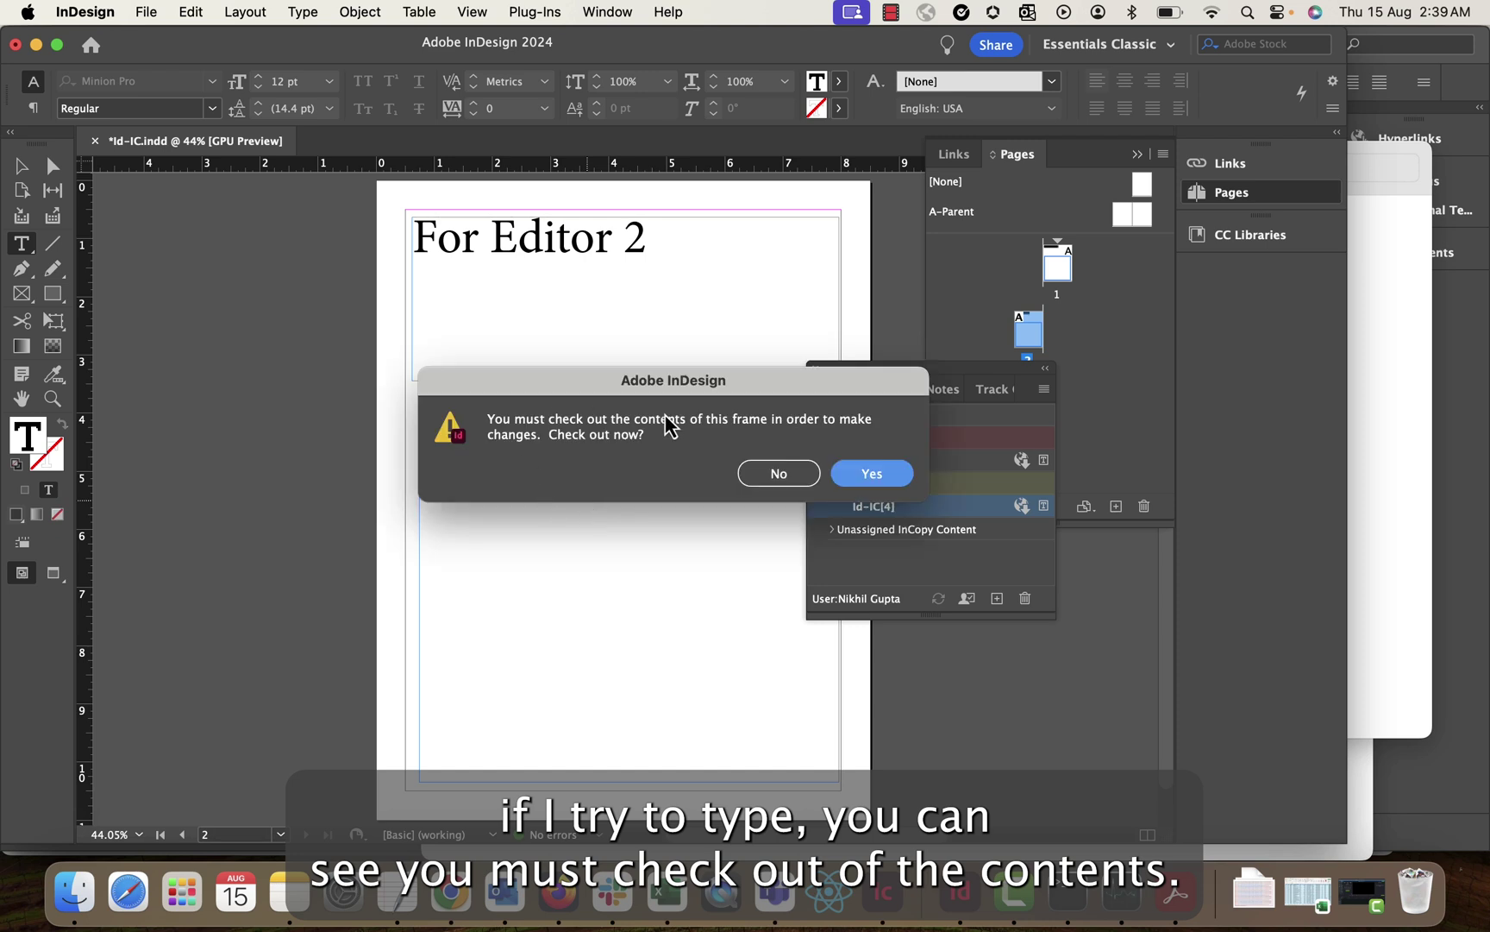
left_click(777, 471)
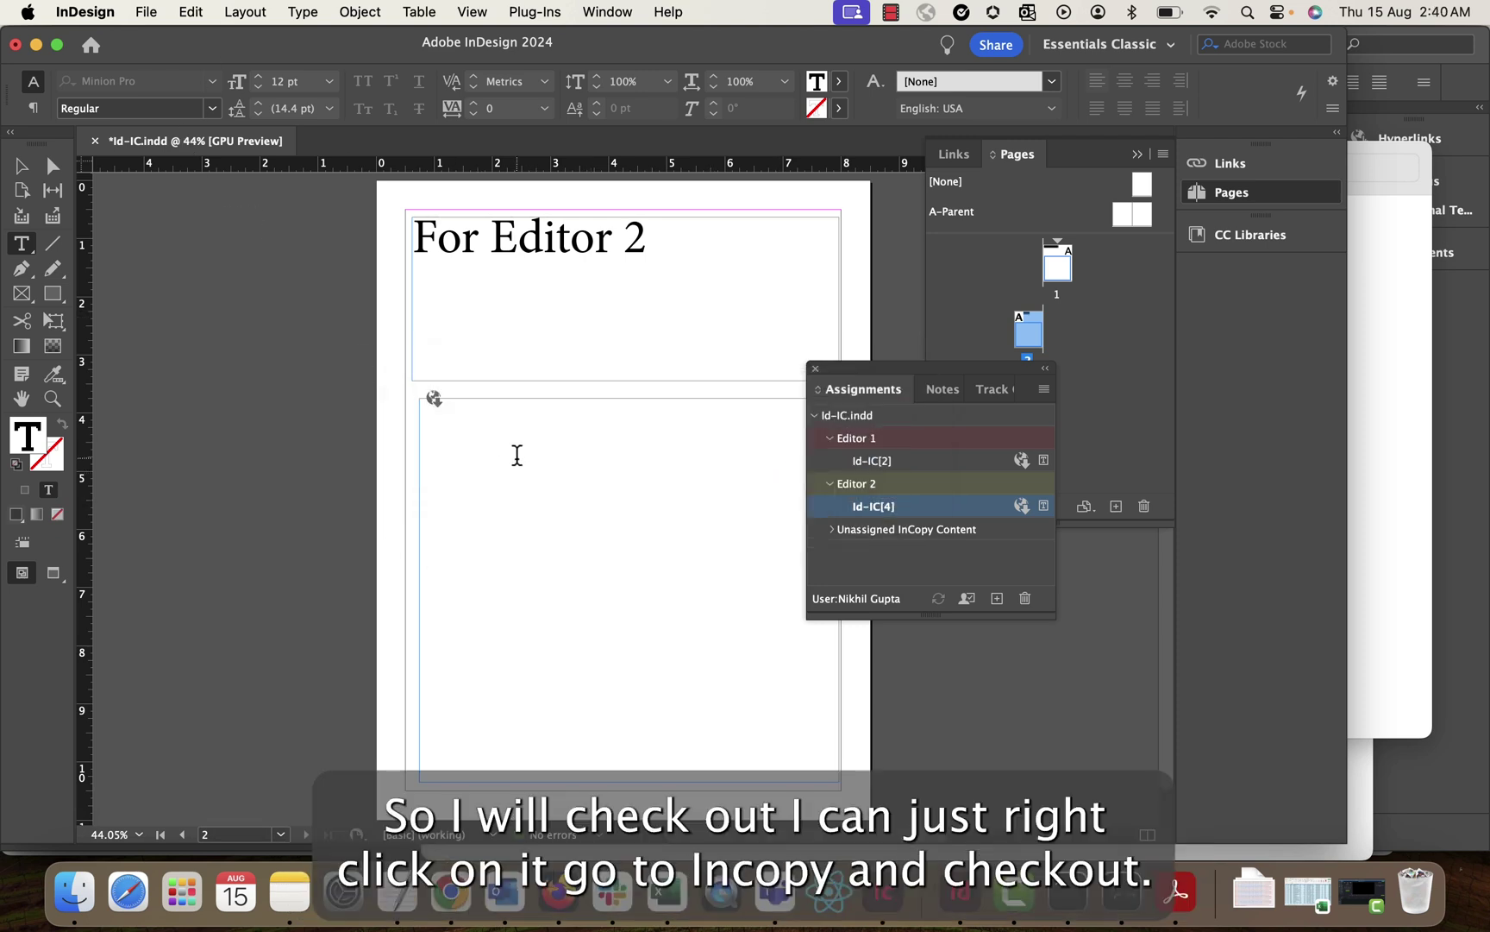
Step: Check out the InCopy story in the lower frame on page 2 for editing
right_click(448, 436)
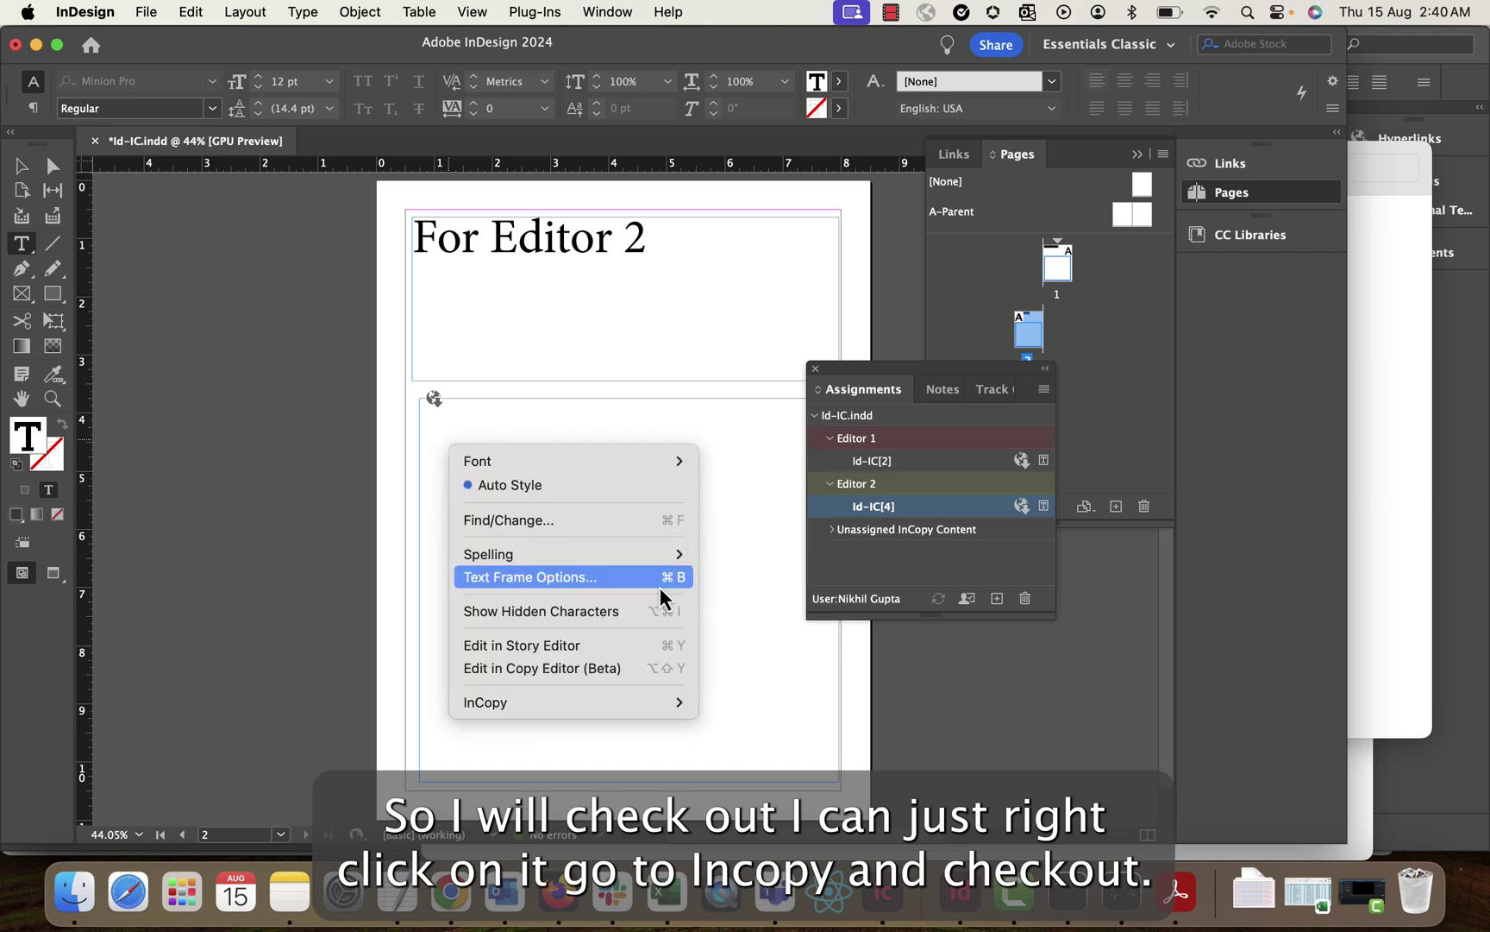
mouse_move(647, 705)
left_click(781, 738)
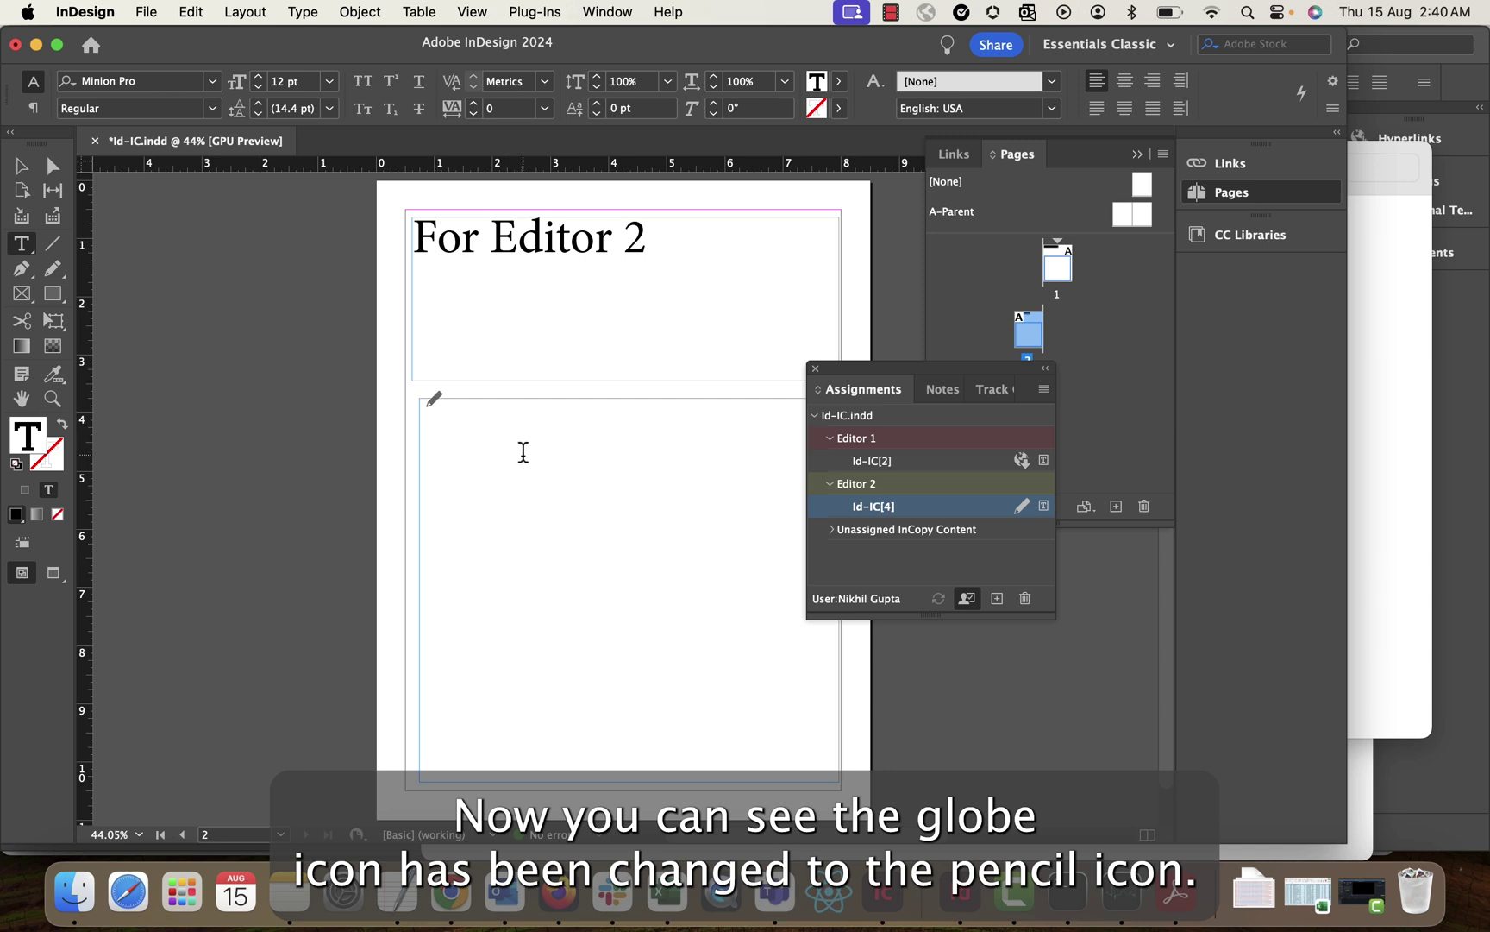
mouse_move(515, 460)
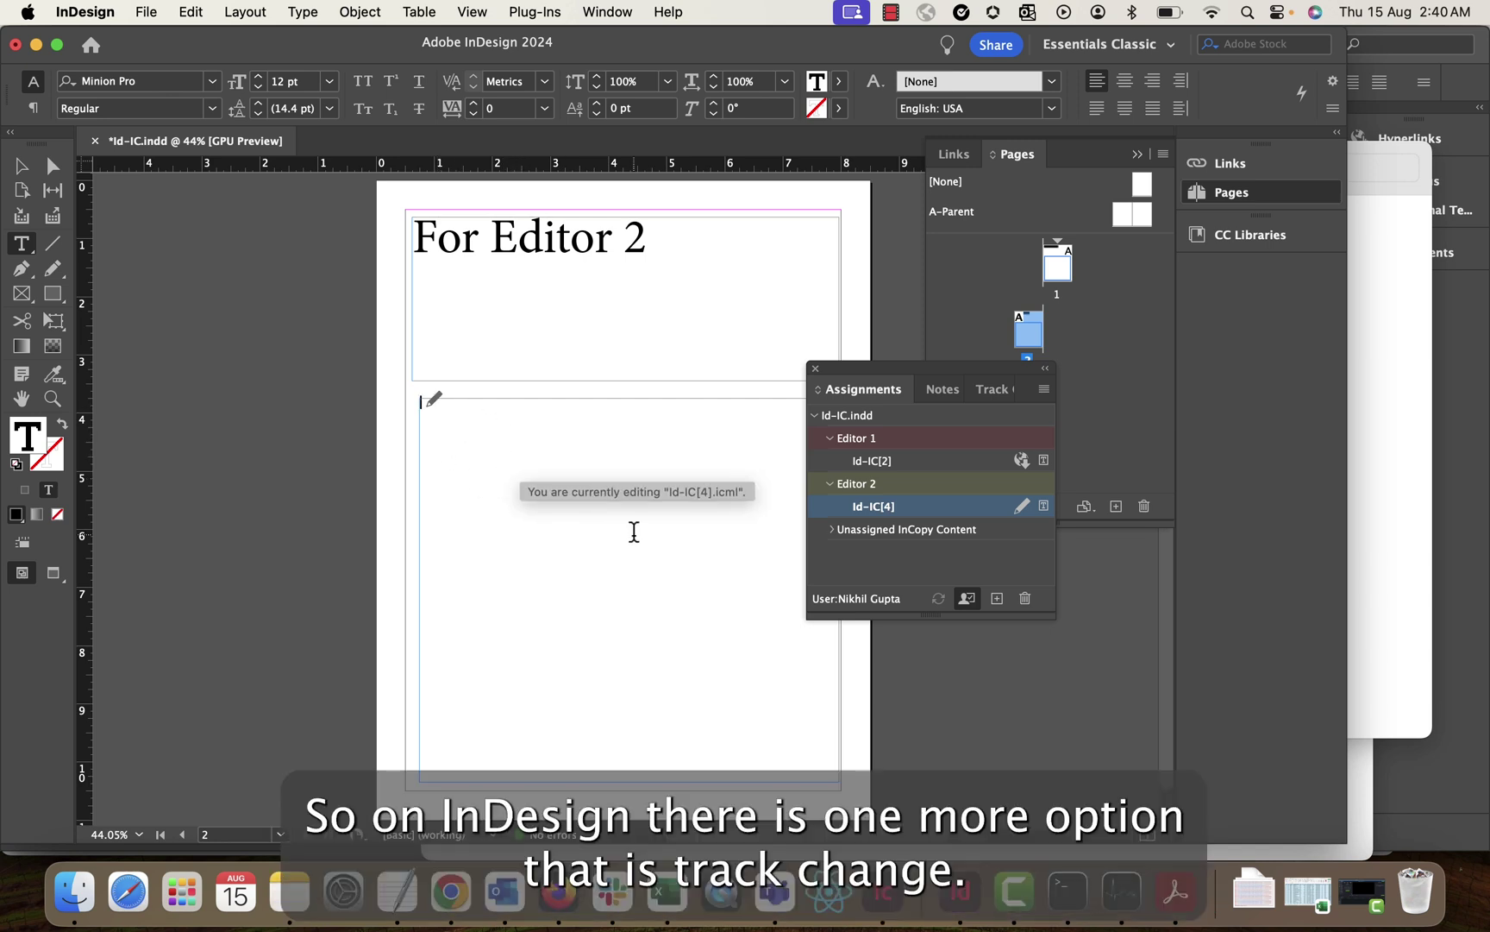
Step: Enable Track Changes for the checked-out story in the lower frame on page 2
left_click(986, 392)
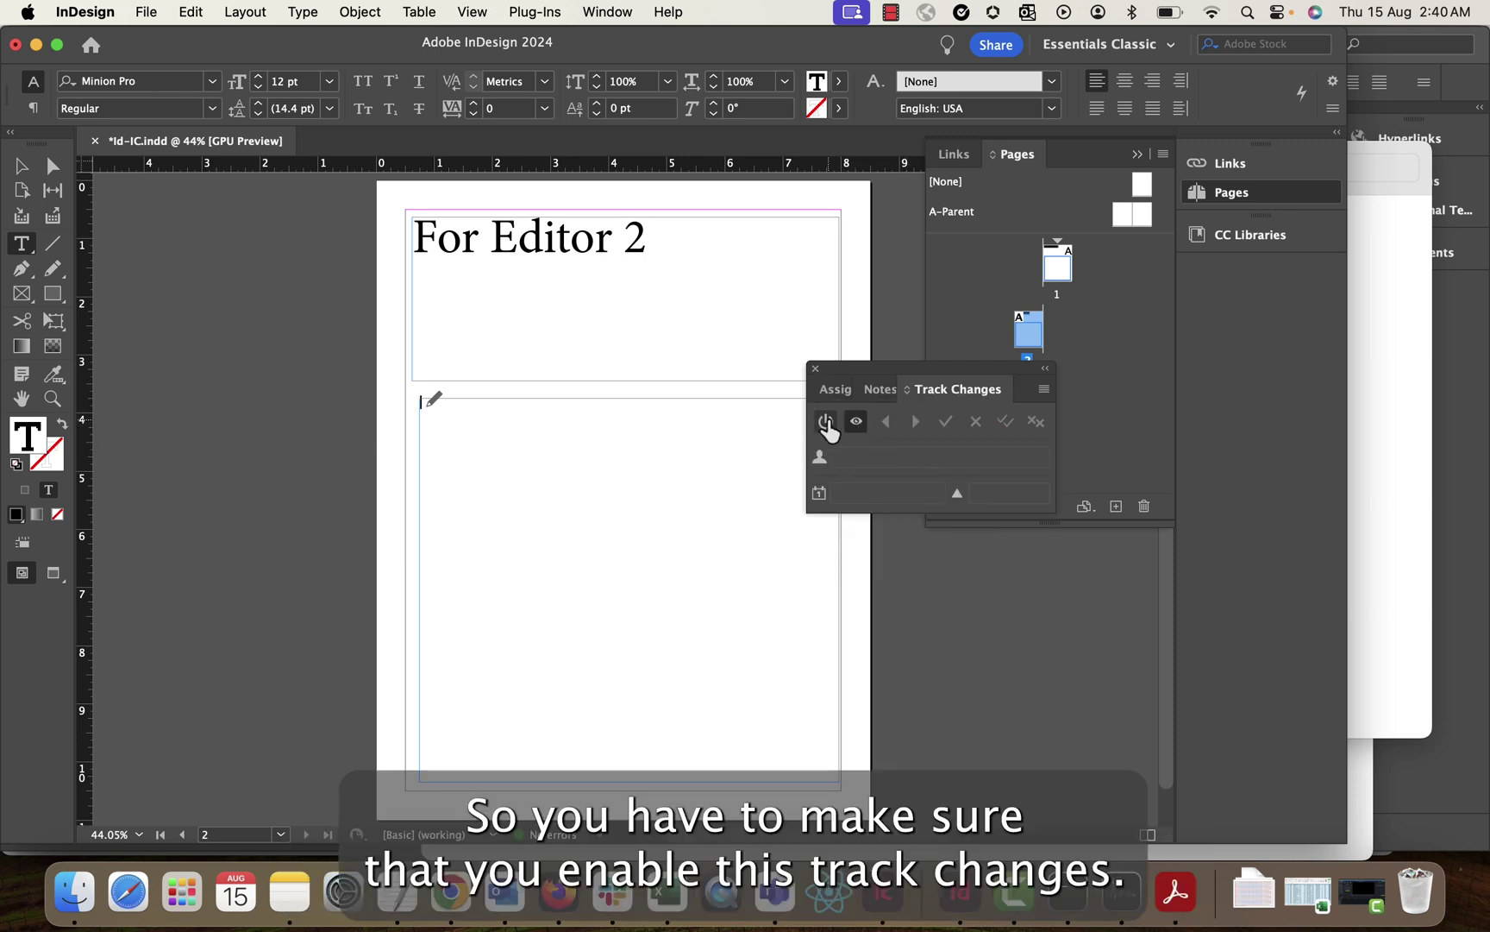
left_click(729, 483)
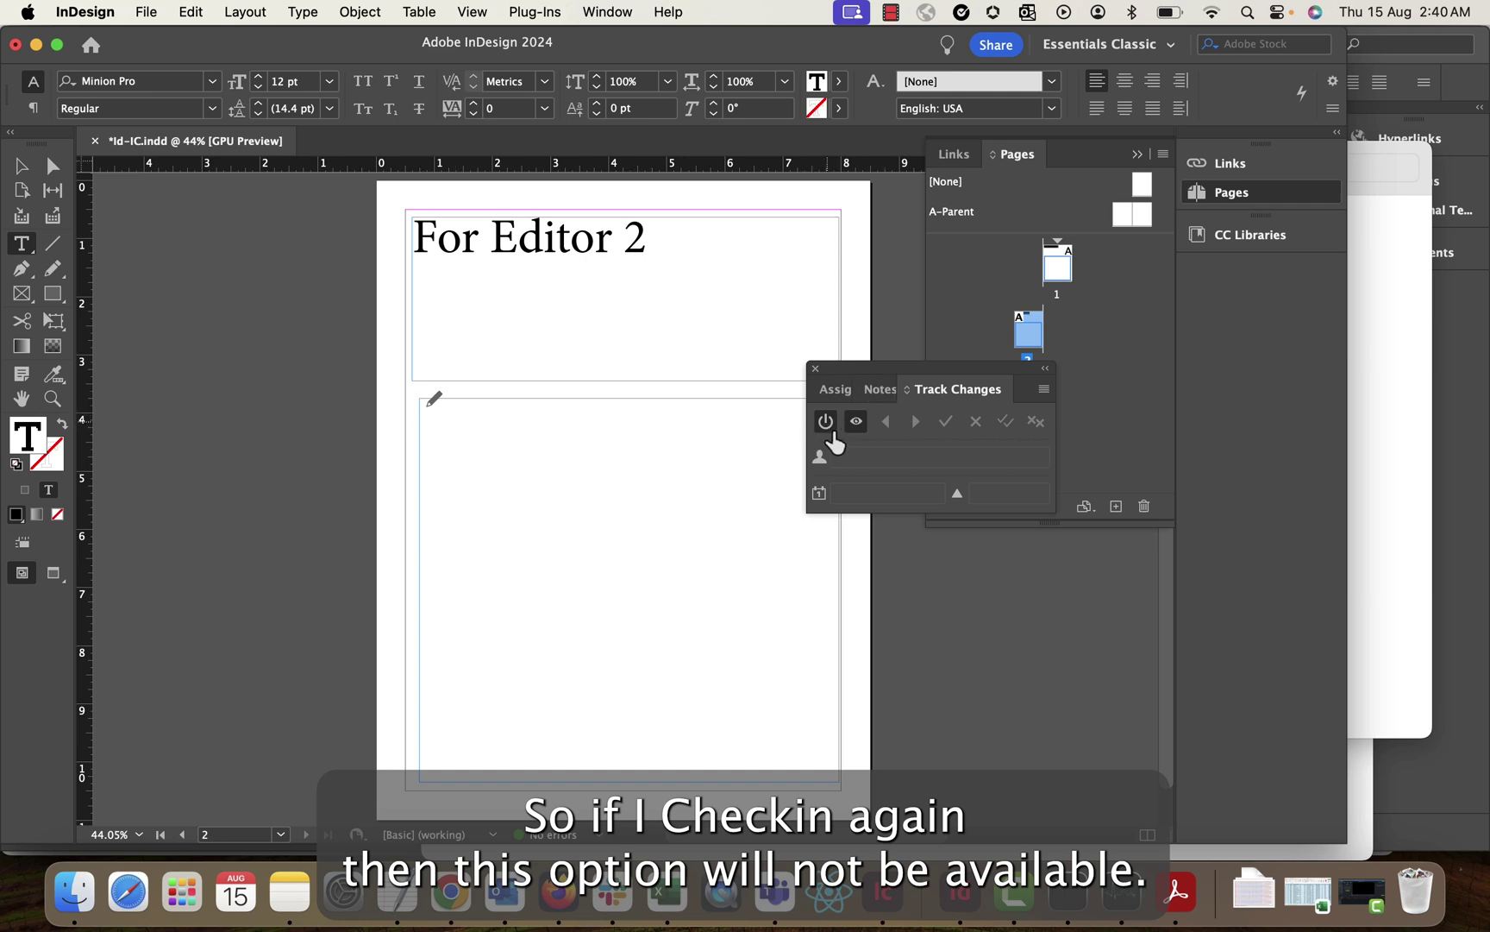
left_click(826, 423)
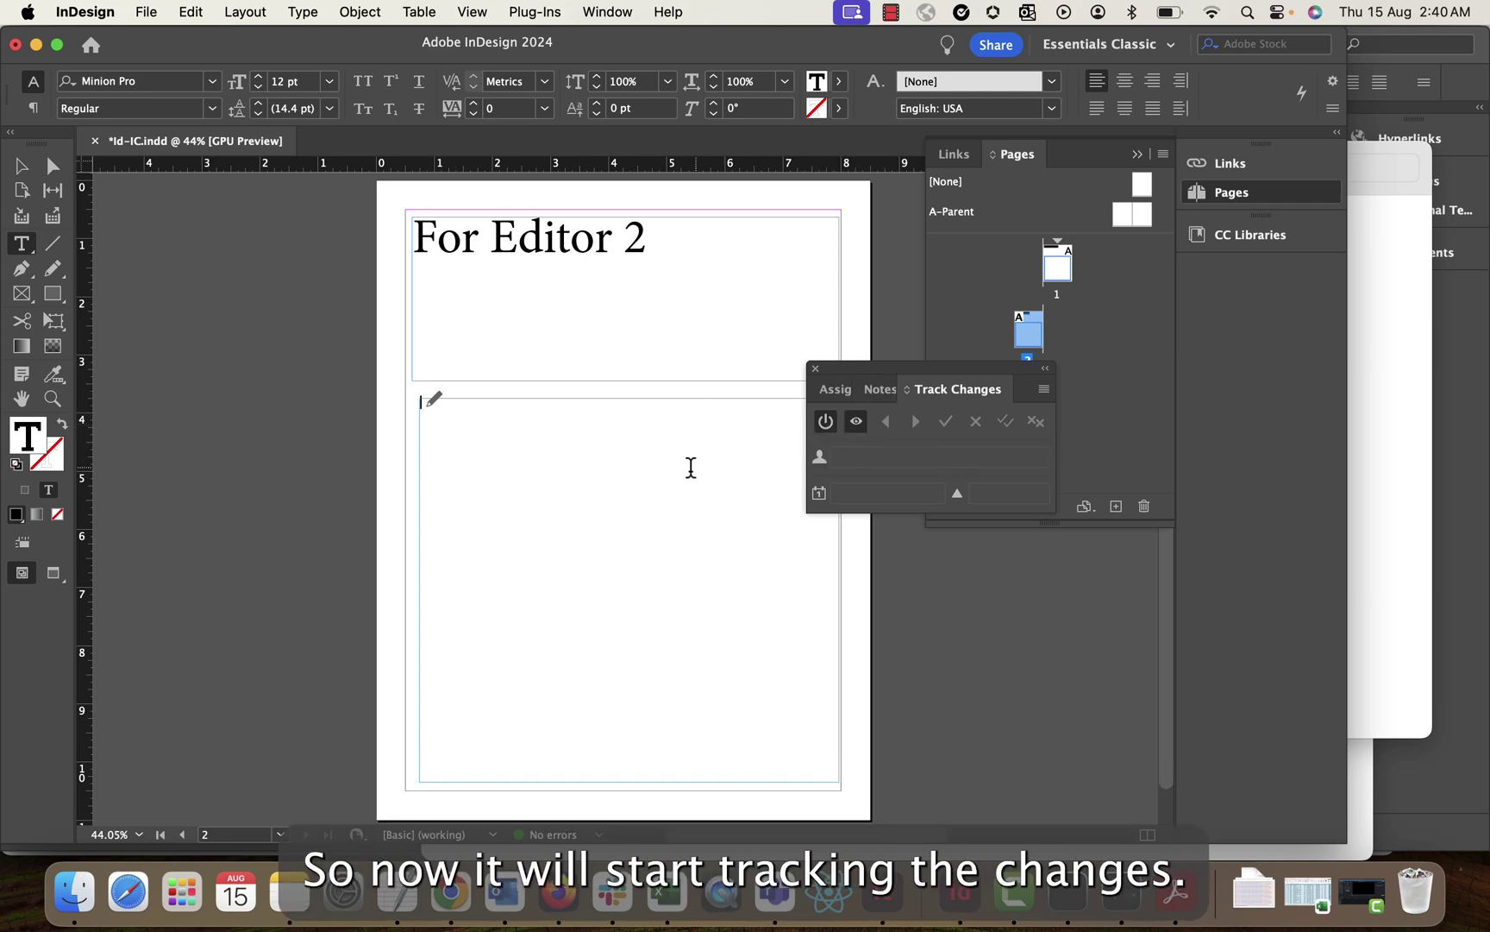
Step: Enter "This is my first page" in the lower frame on page 2 and set its font size to 36 pt
type("This is my first pag")
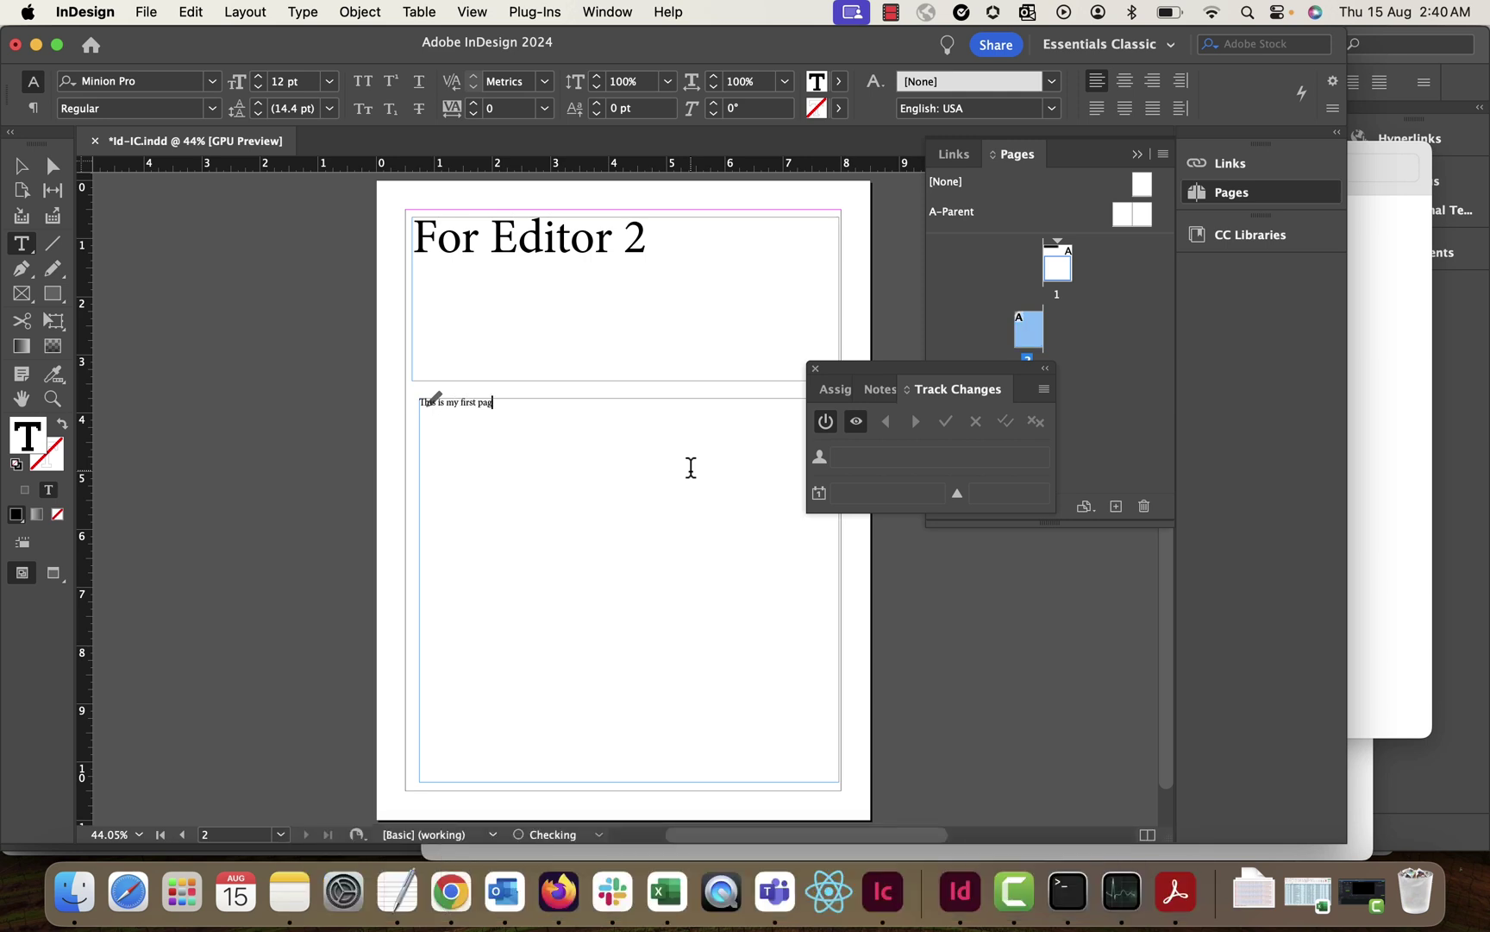
key("super+a")
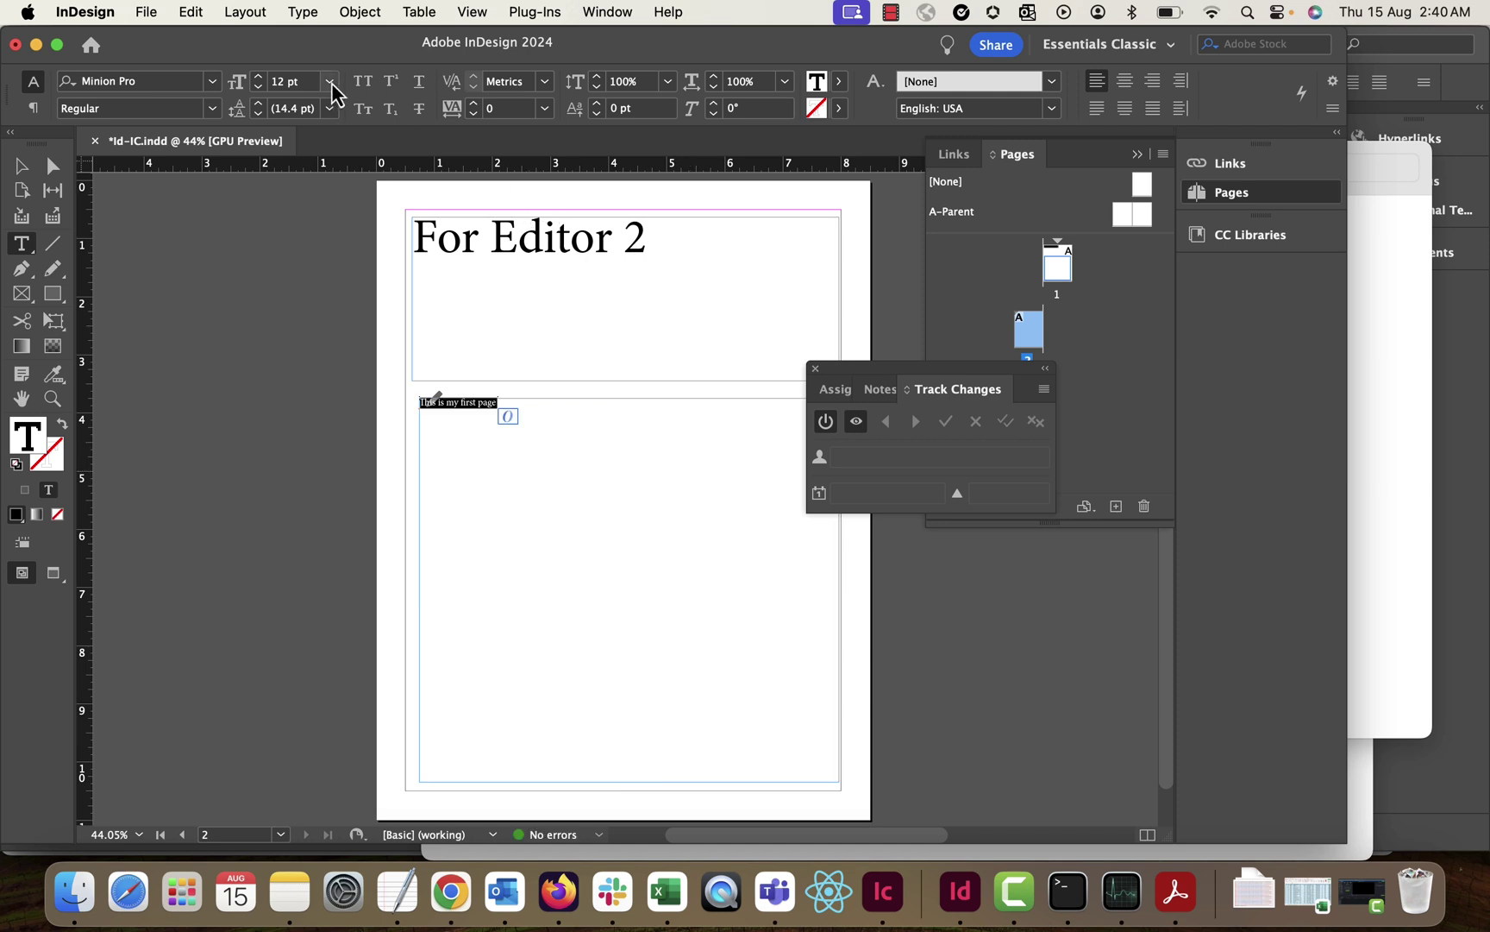
left_click(329, 81)
left_click(306, 347)
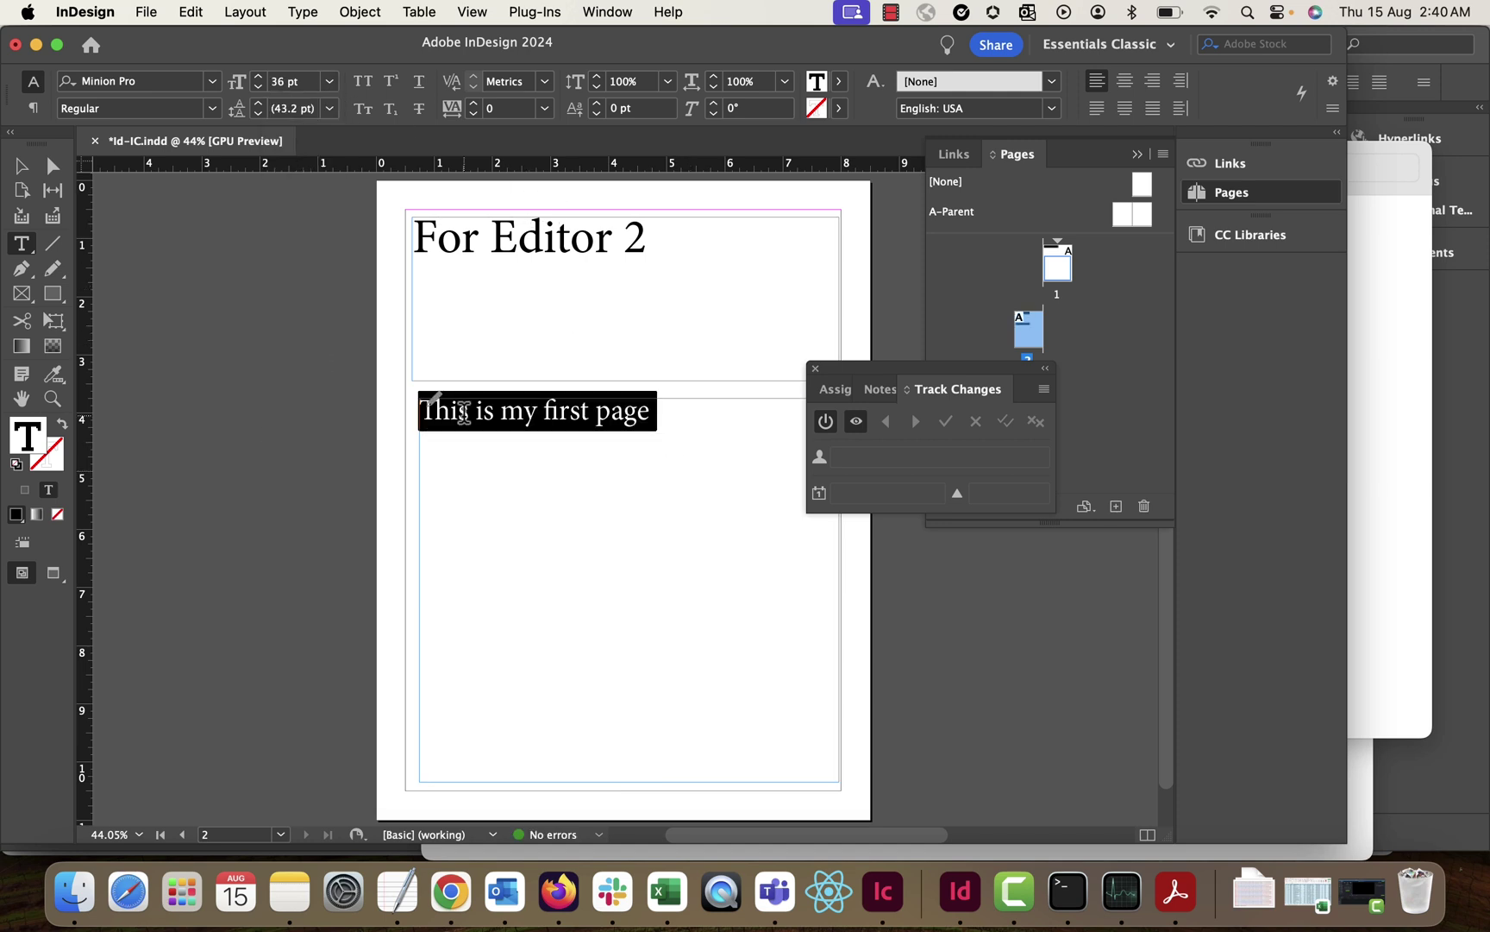
Step: Add three more copies of "This is my first page" on separate lines below it, and save the document
key("super+c")
key("Right")
key("Return")
key("super+v")
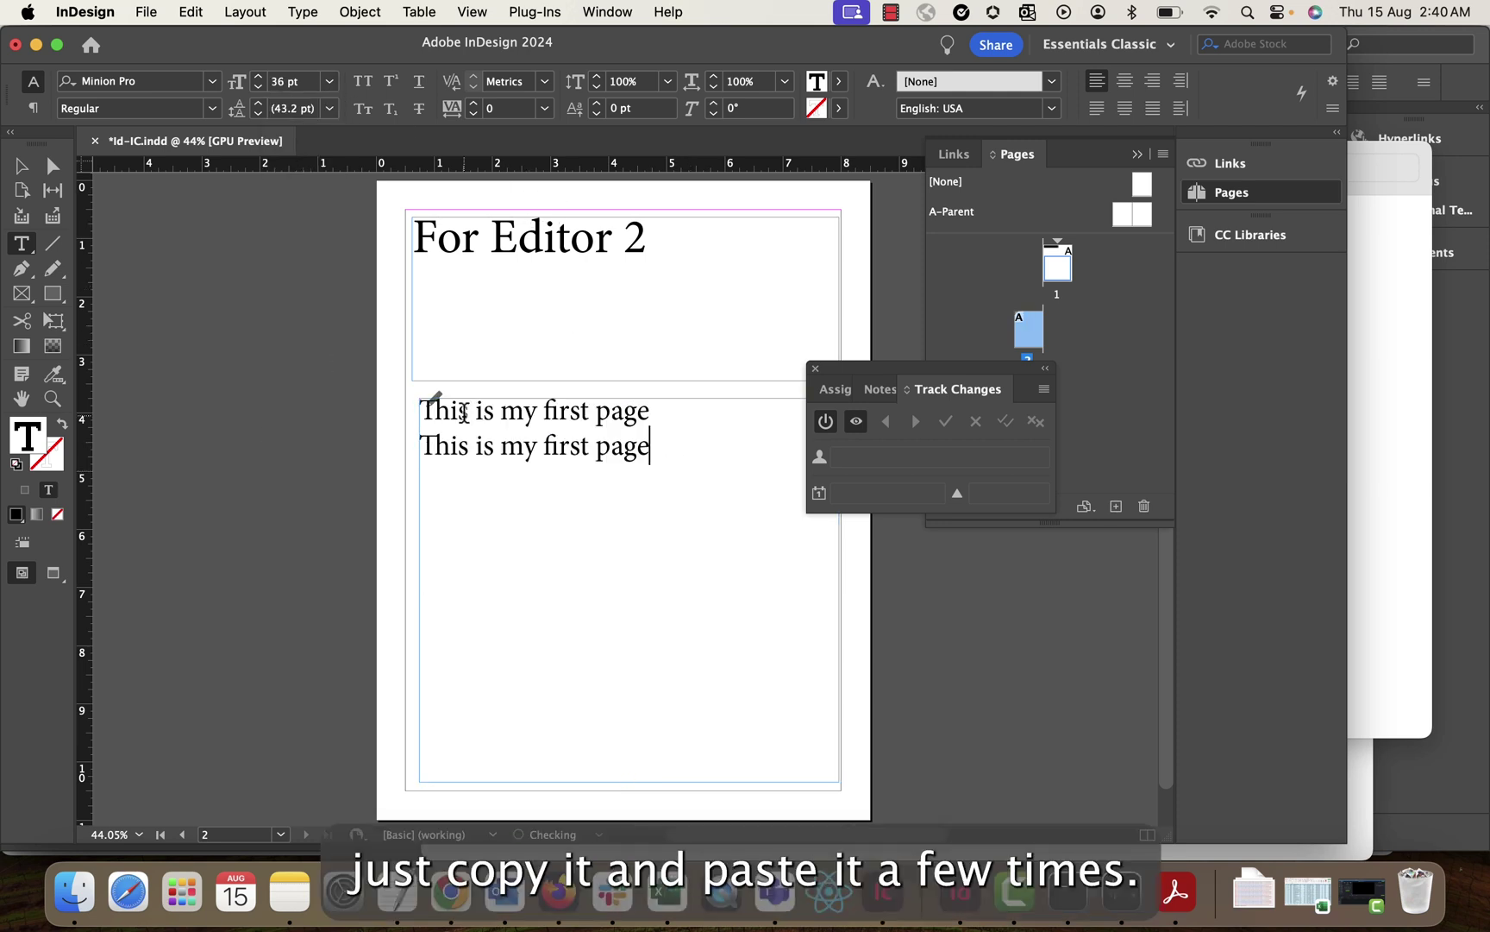
key("Return")
key("super+v")
key("Return")
key("super+v")
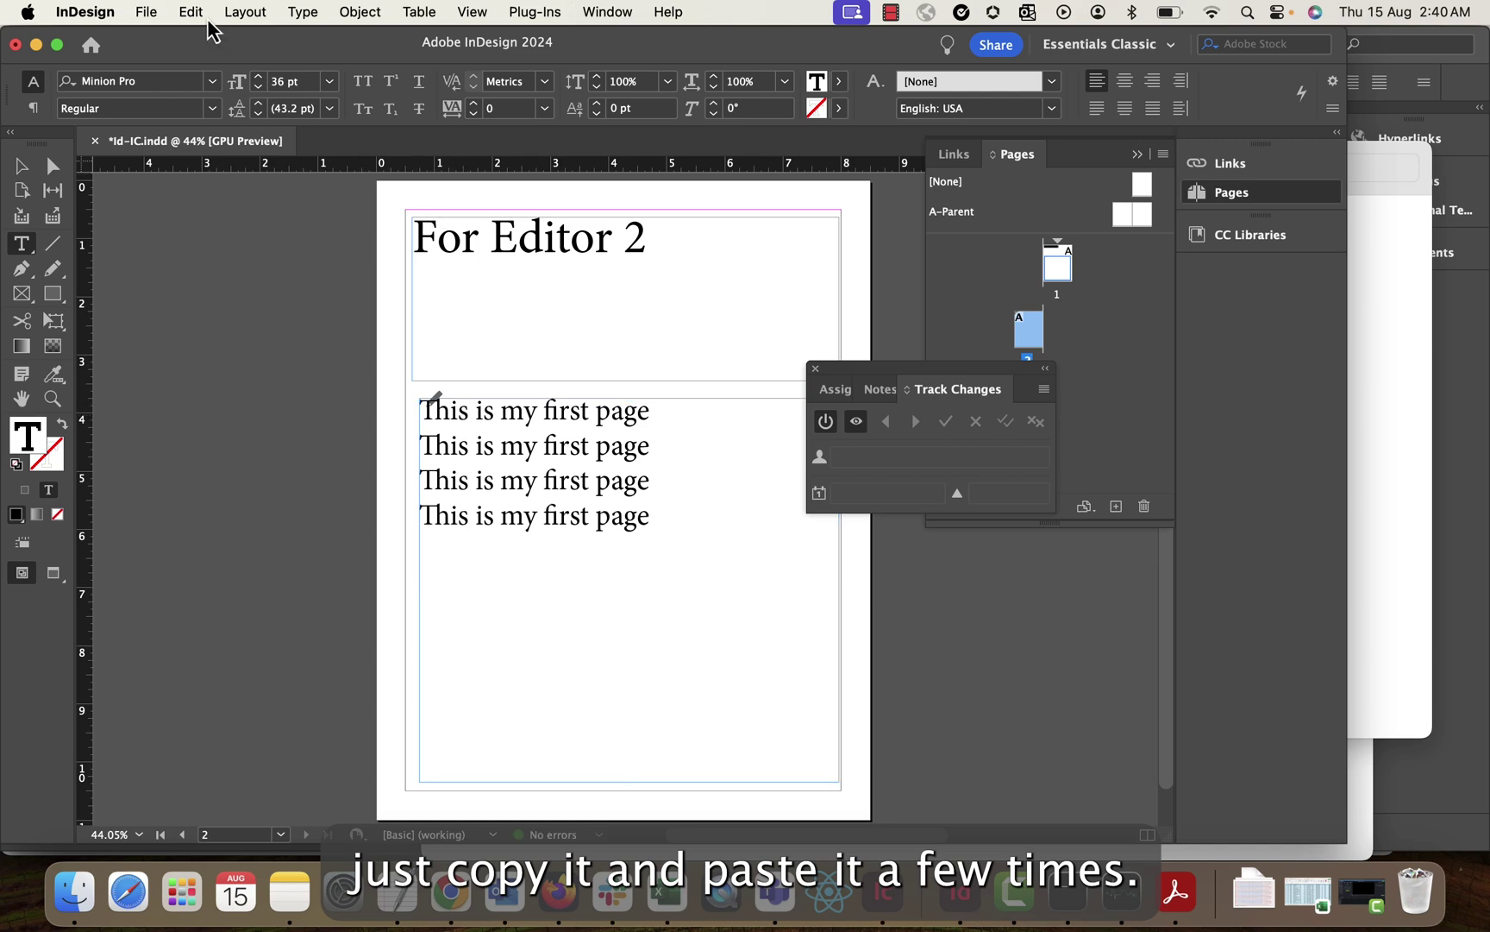
left_click(149, 19)
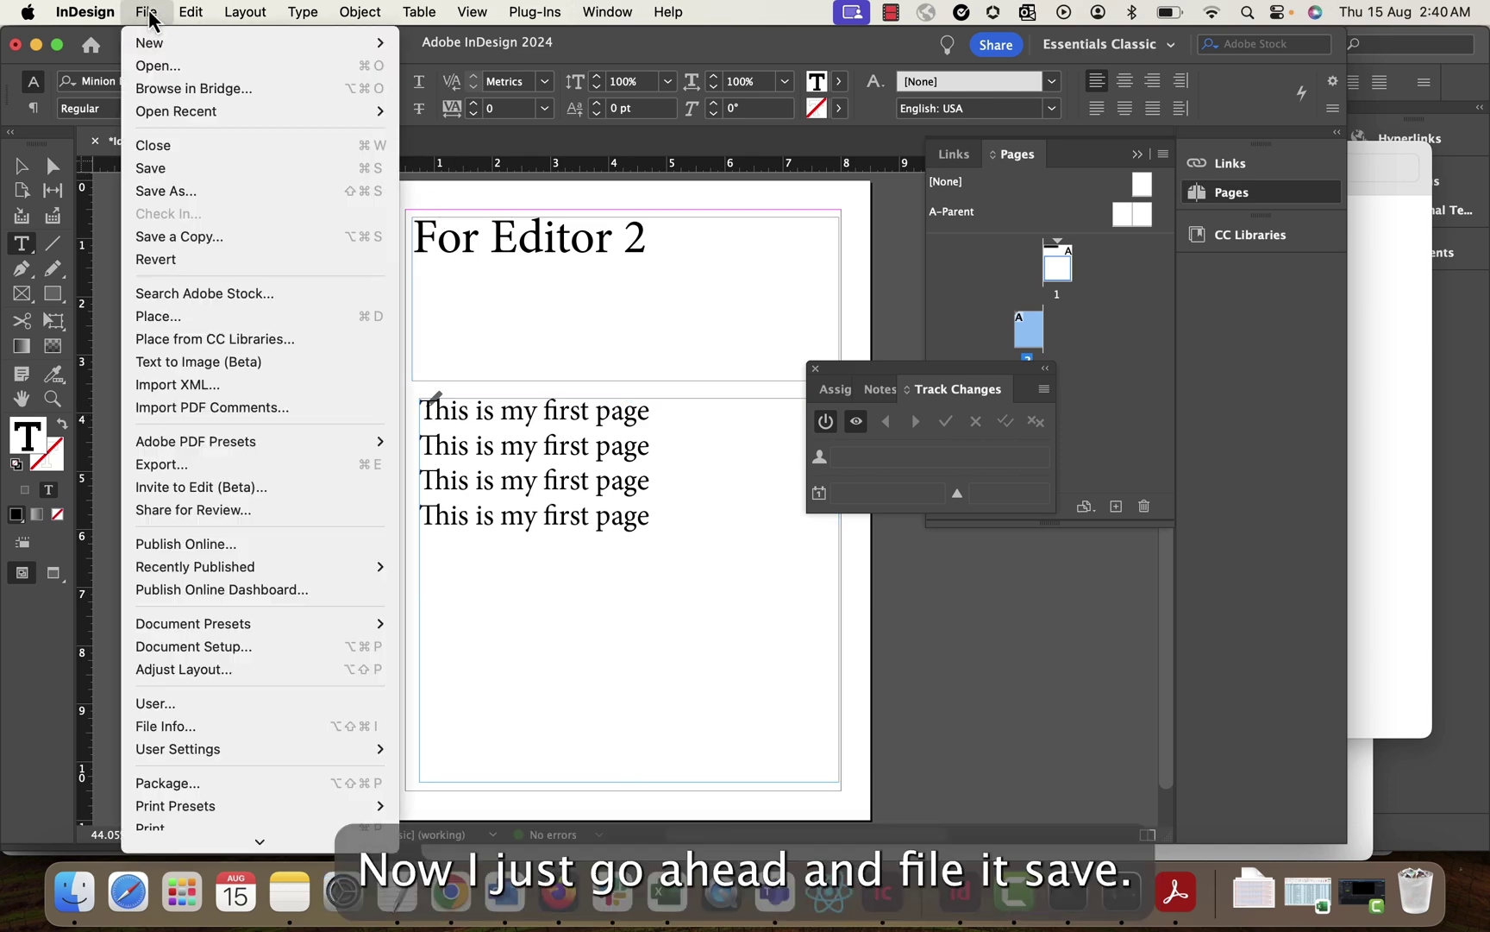
left_click(174, 172)
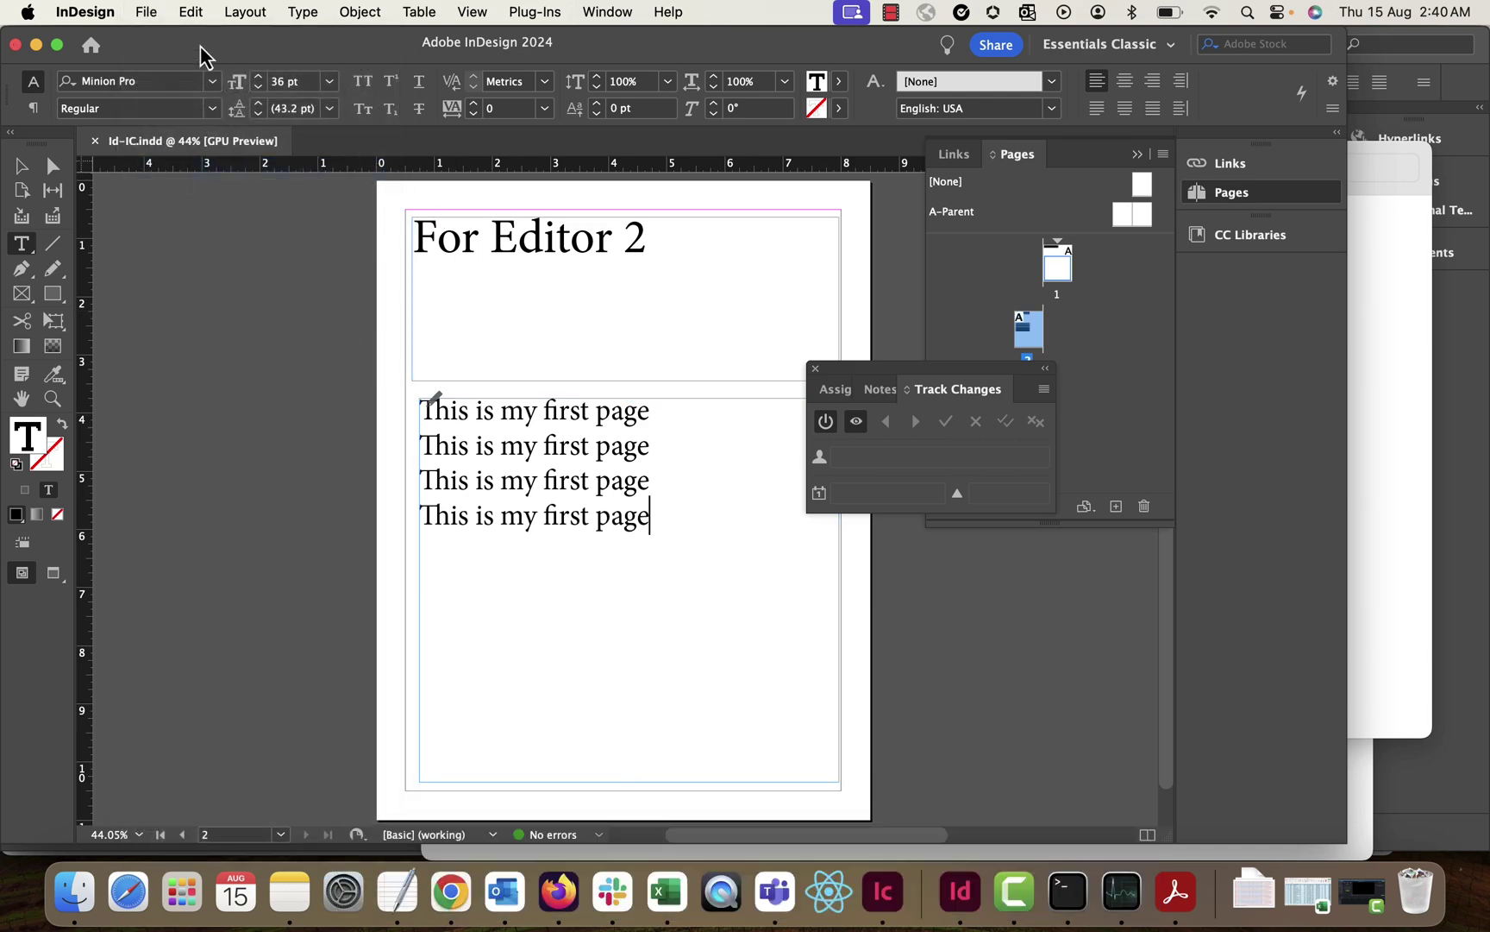
Step: Check in the InCopy story in the lower frame on page 2 and accept the undo warning
right_click(481, 443)
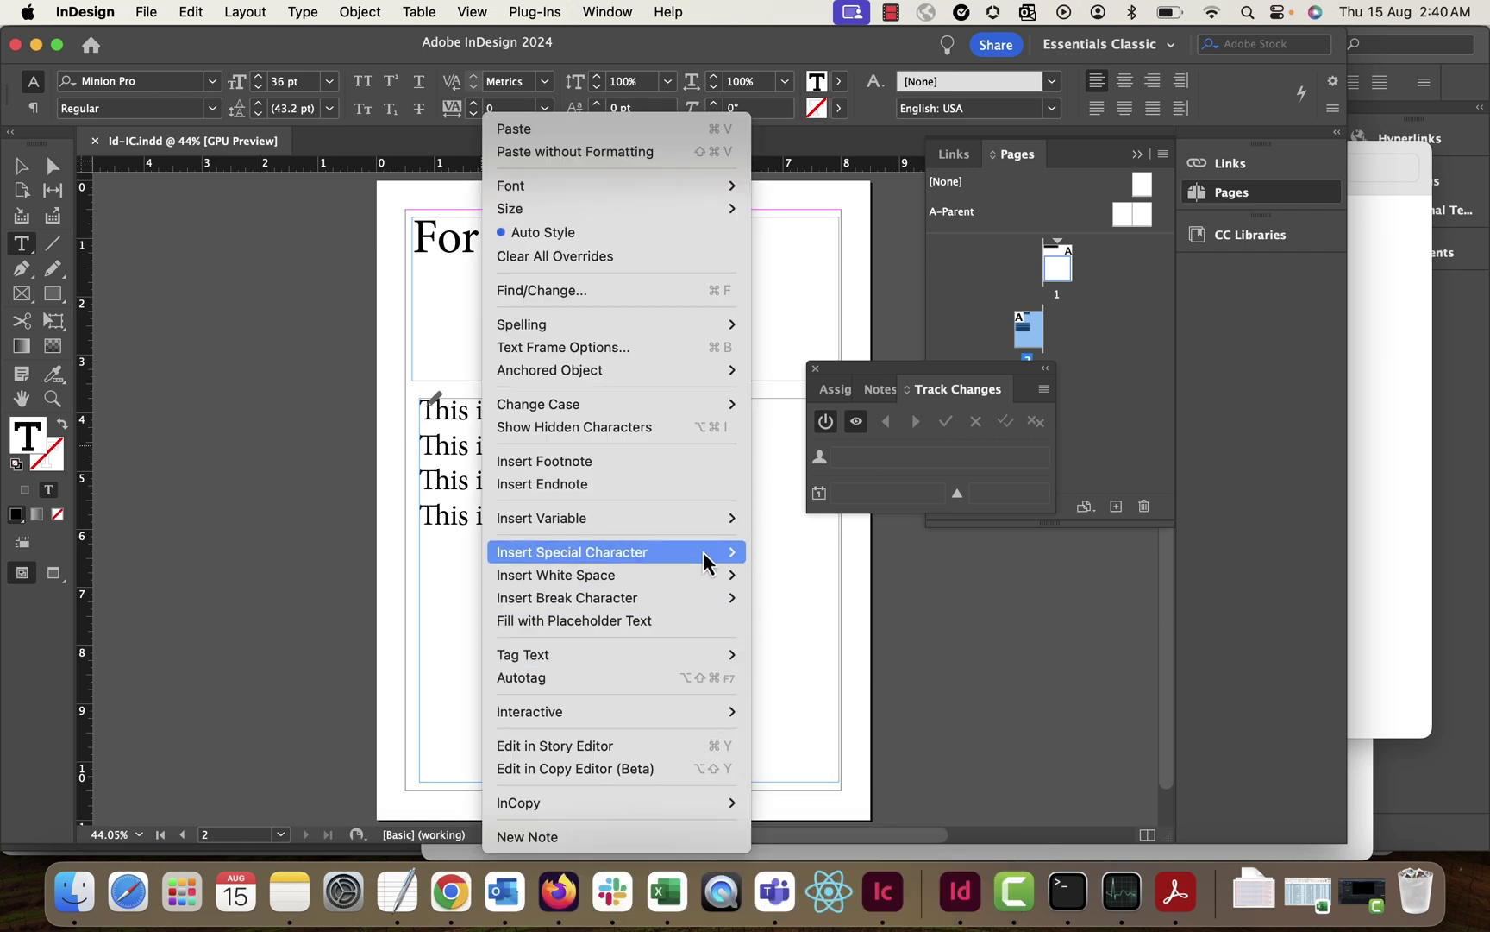
mouse_move(699, 802)
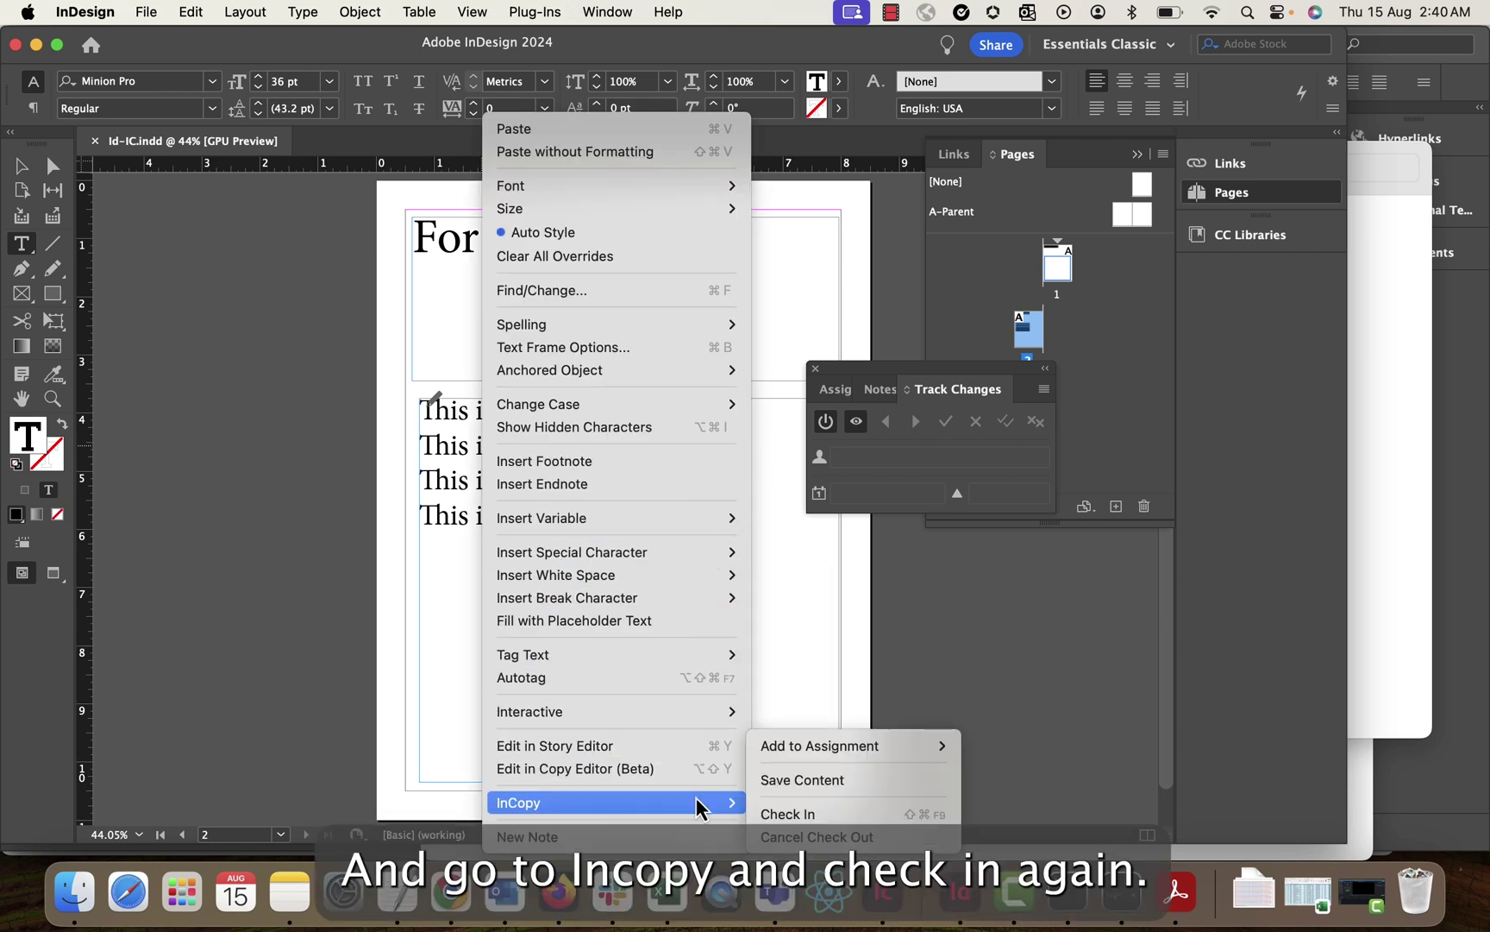
left_click(788, 814)
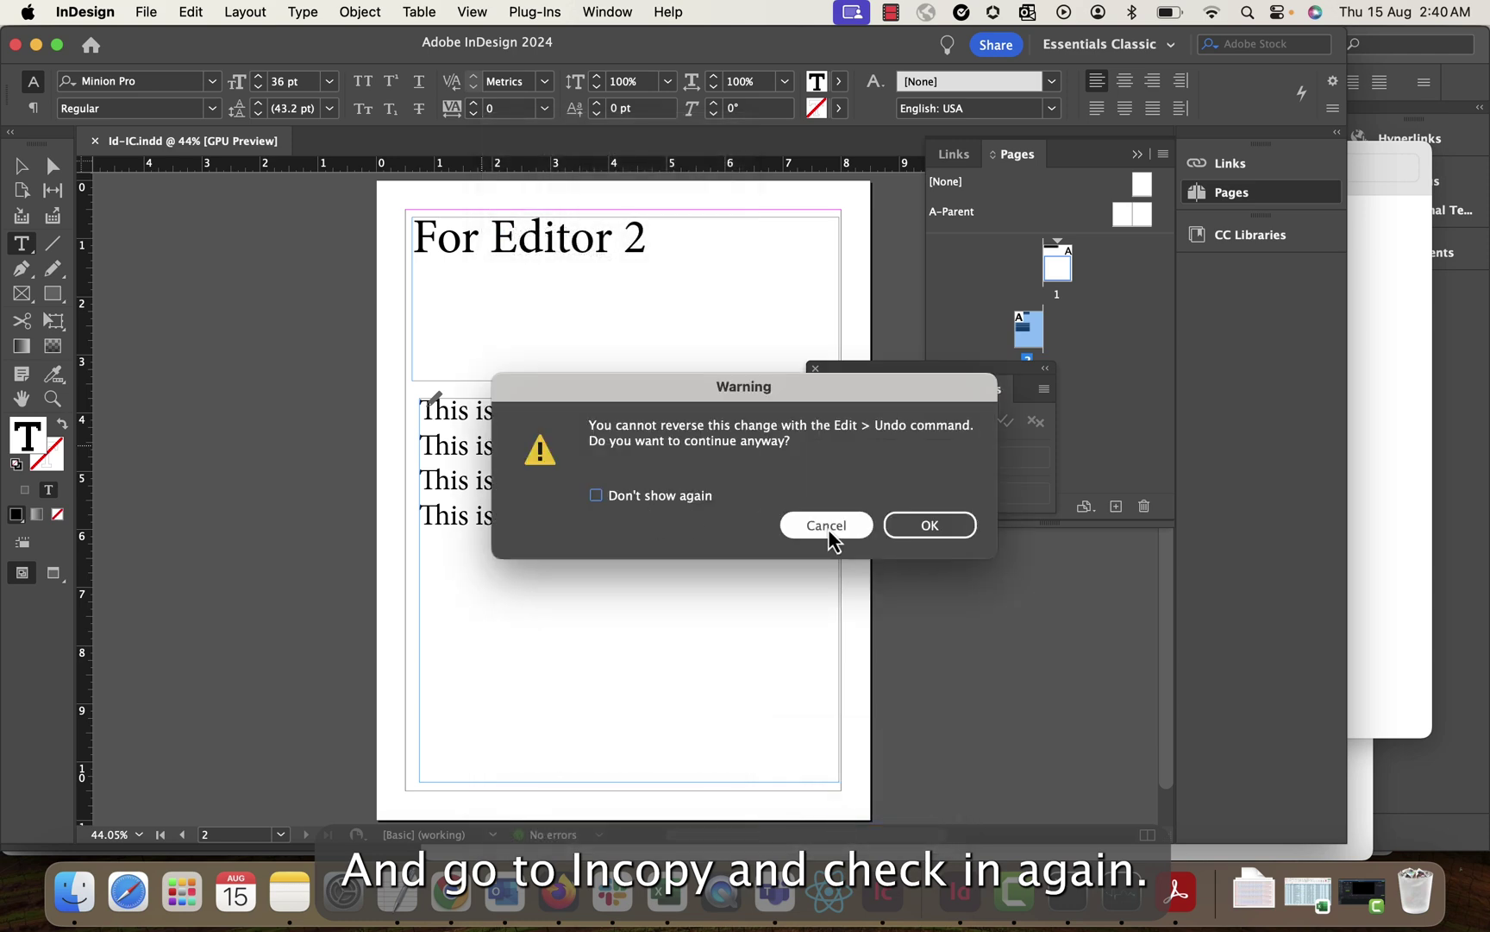
left_click(958, 532)
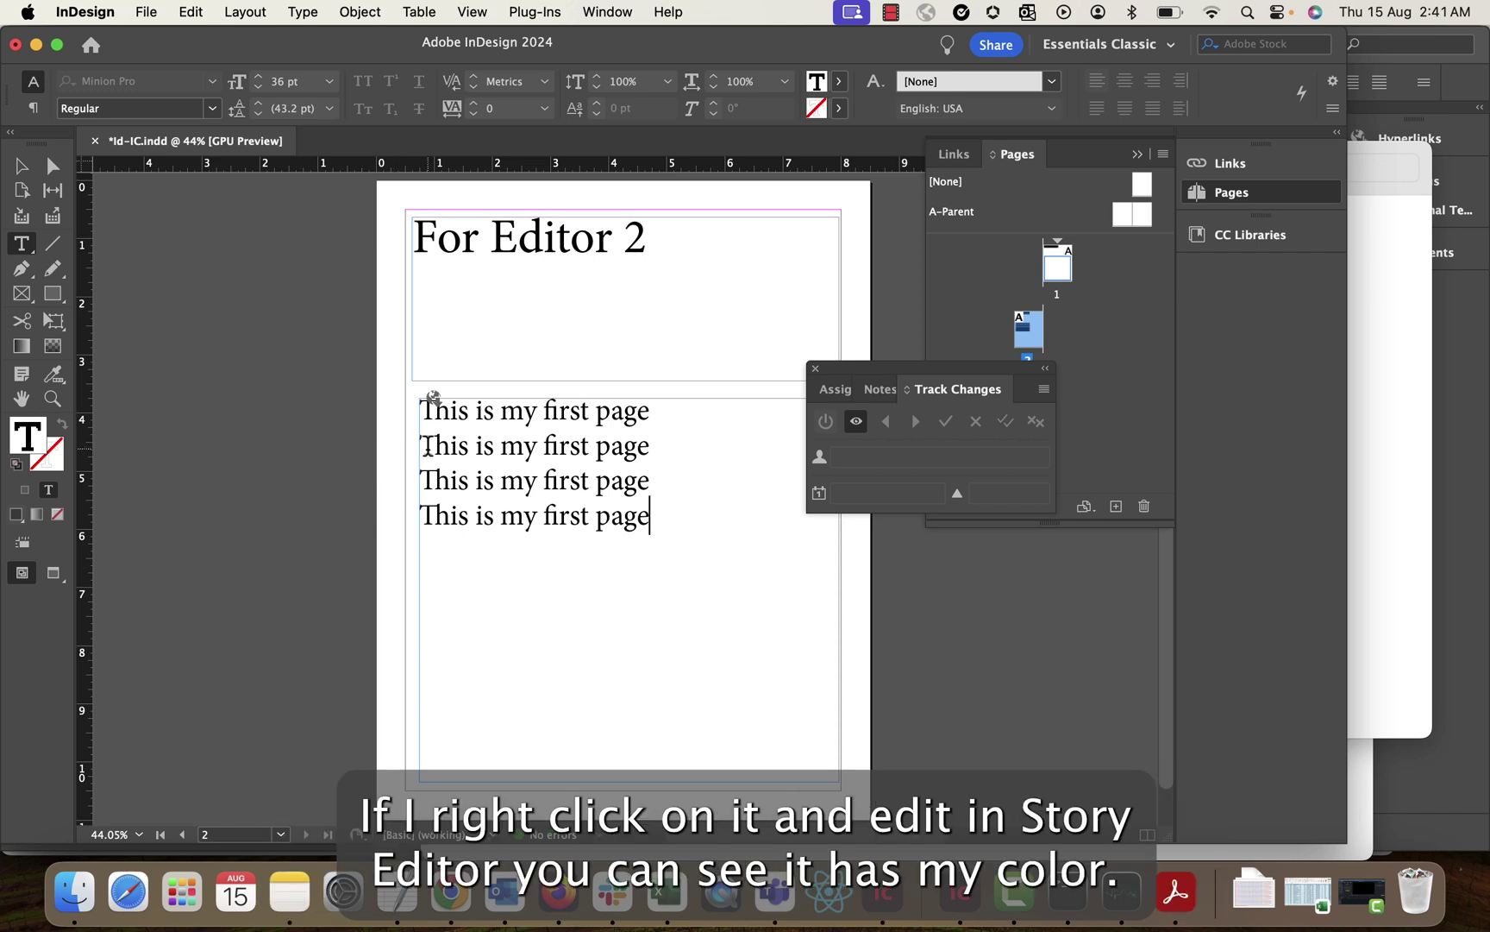
Step: Open the lower page 2 story in the Story Editor and inspect the tracked change on its first line
right_click(429, 455)
left_click(549, 662)
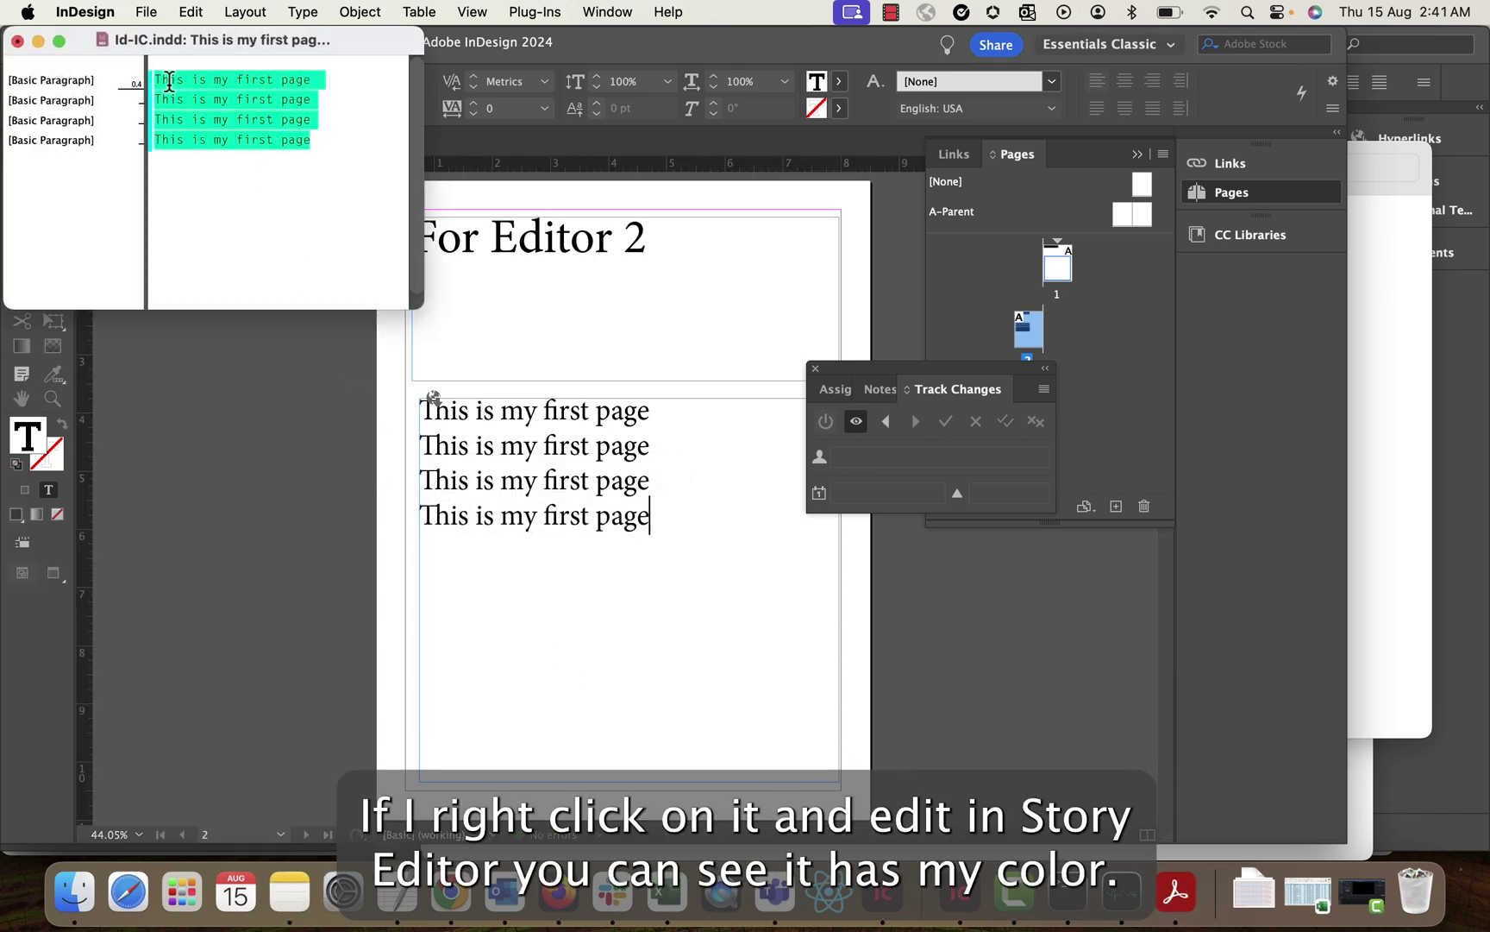
left_click_drag(159, 80, 219, 86)
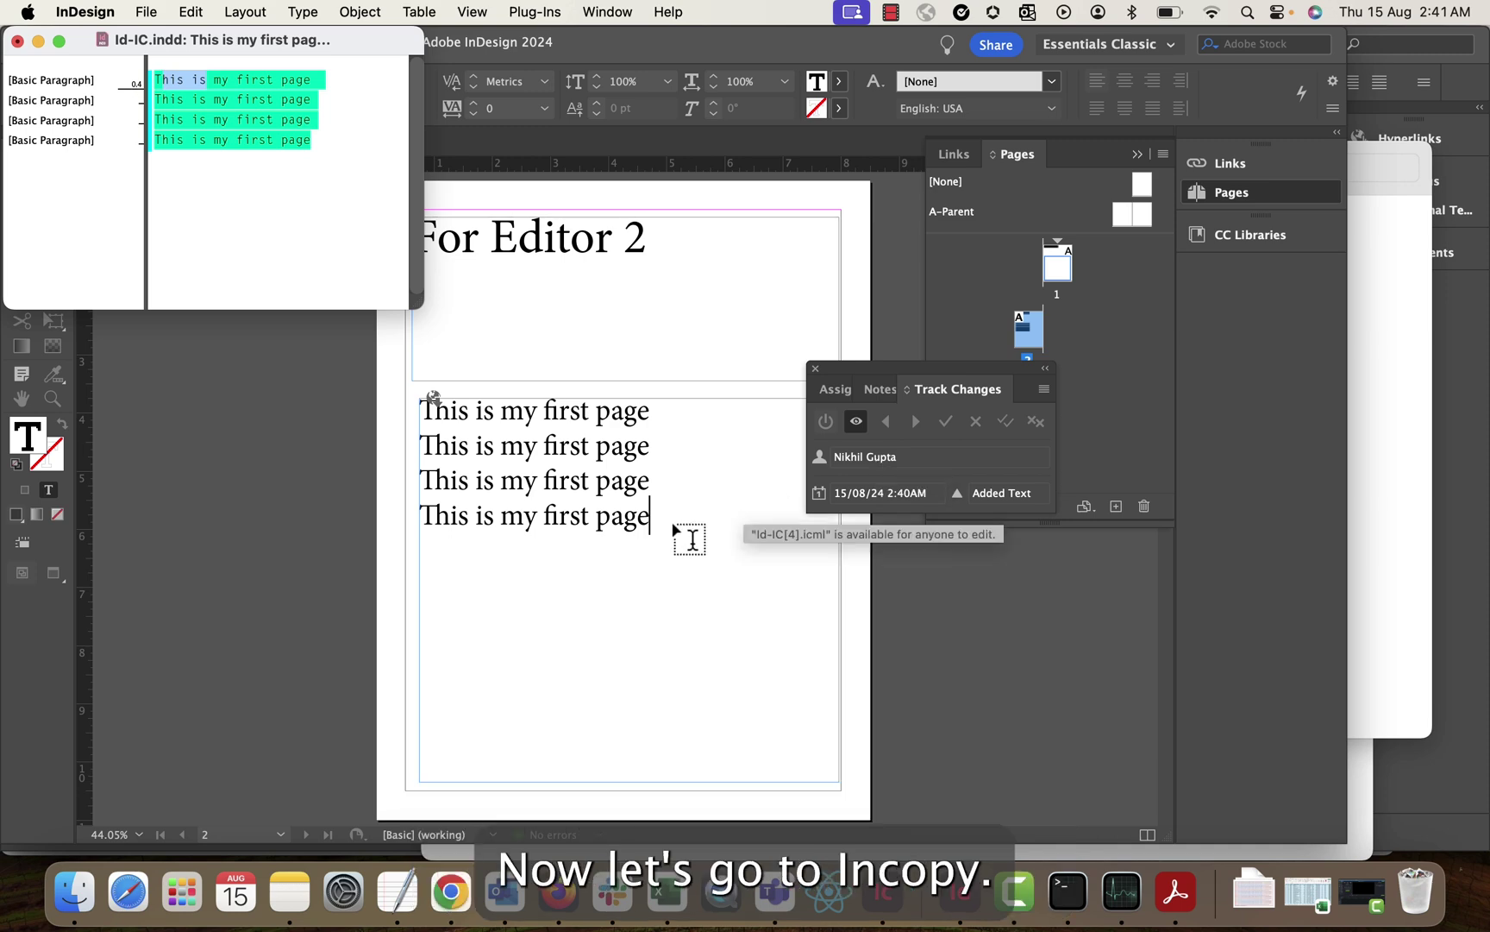
Step: Switch to InCopy and set the user identity with the editor's user name and the Forest color
left_click(885, 897)
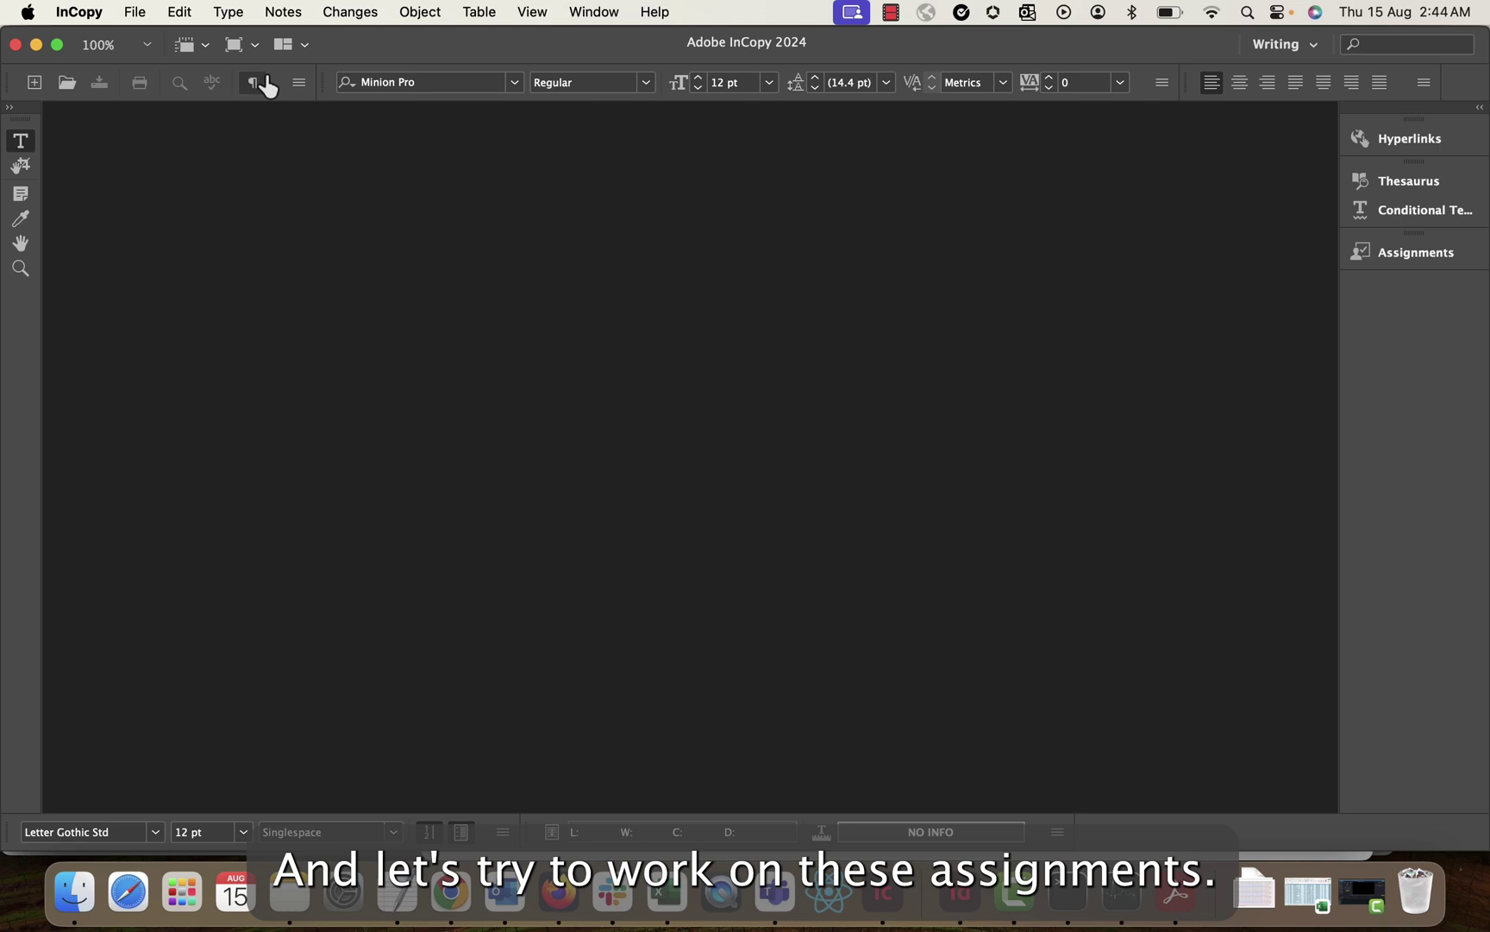
left_click(135, 11)
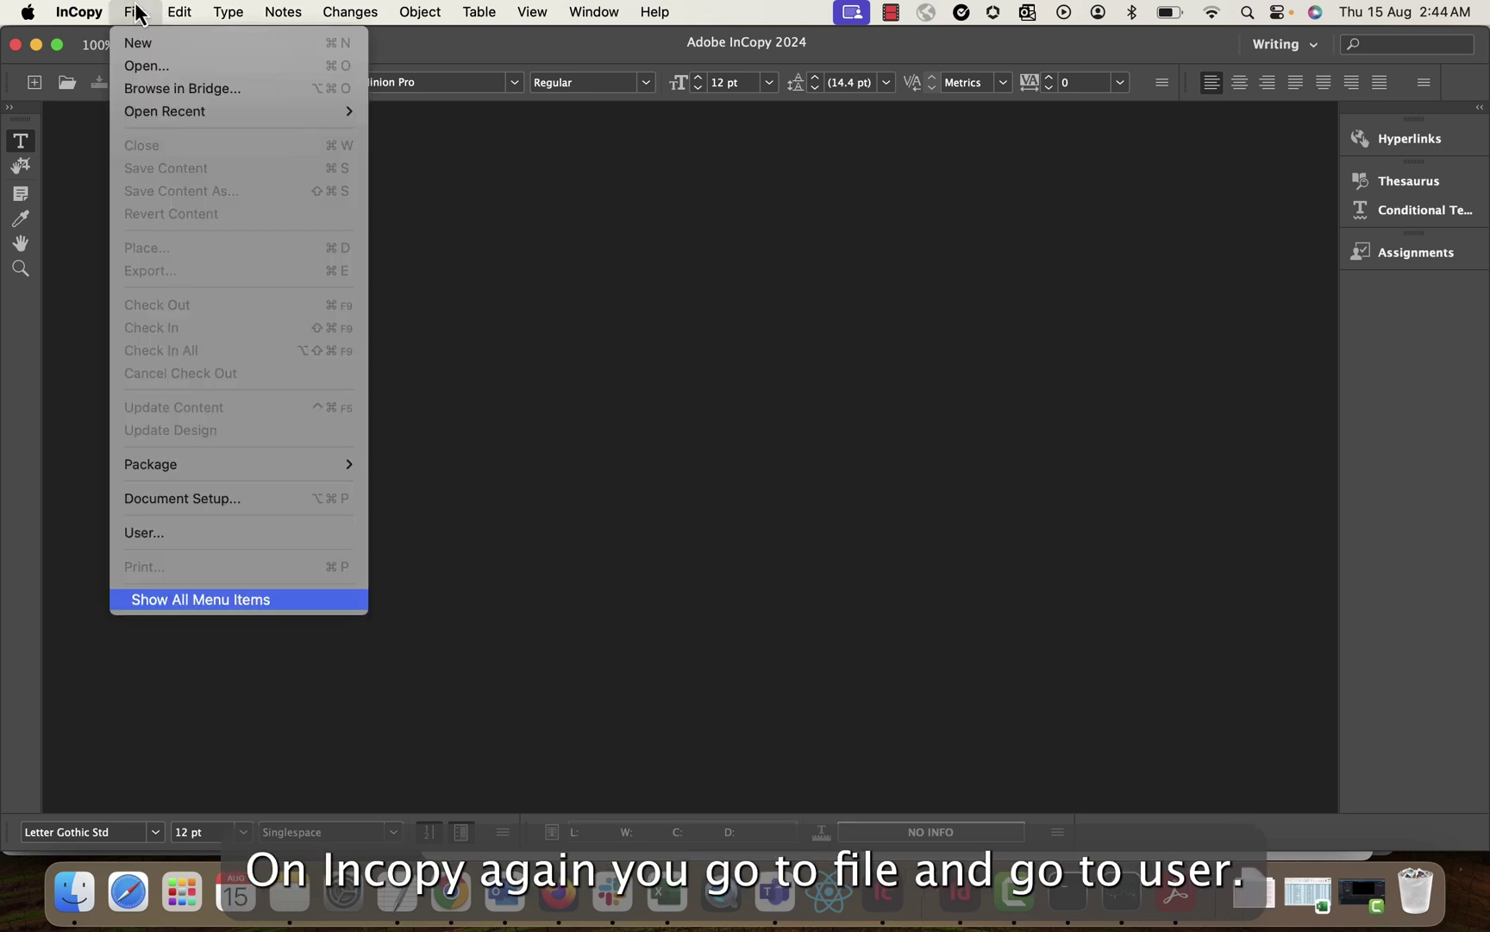
left_click(184, 532)
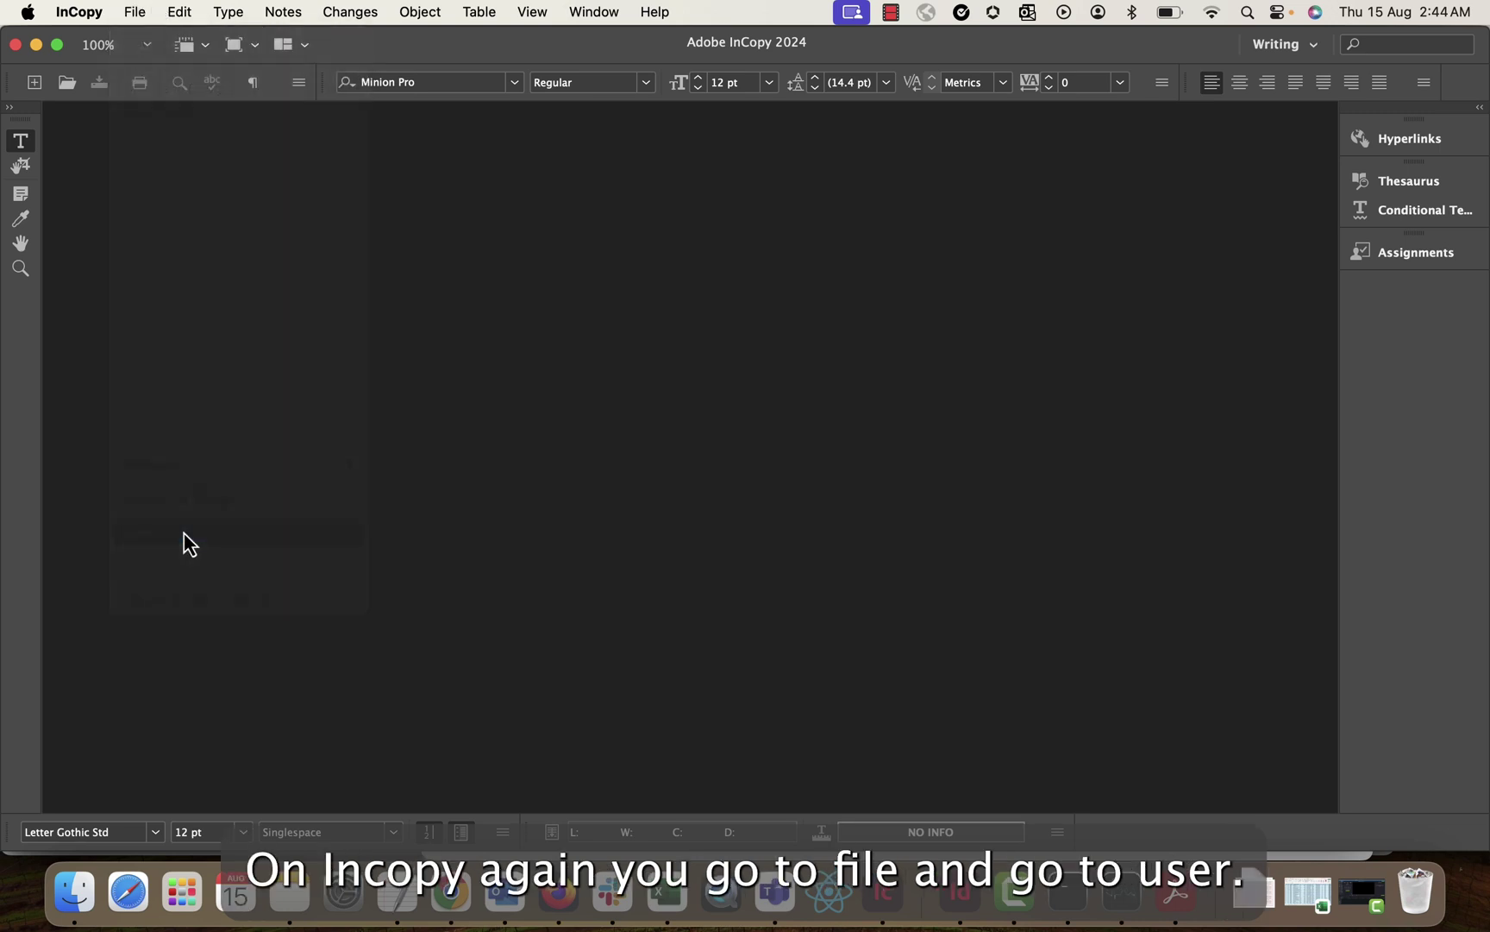
left_click(722, 408)
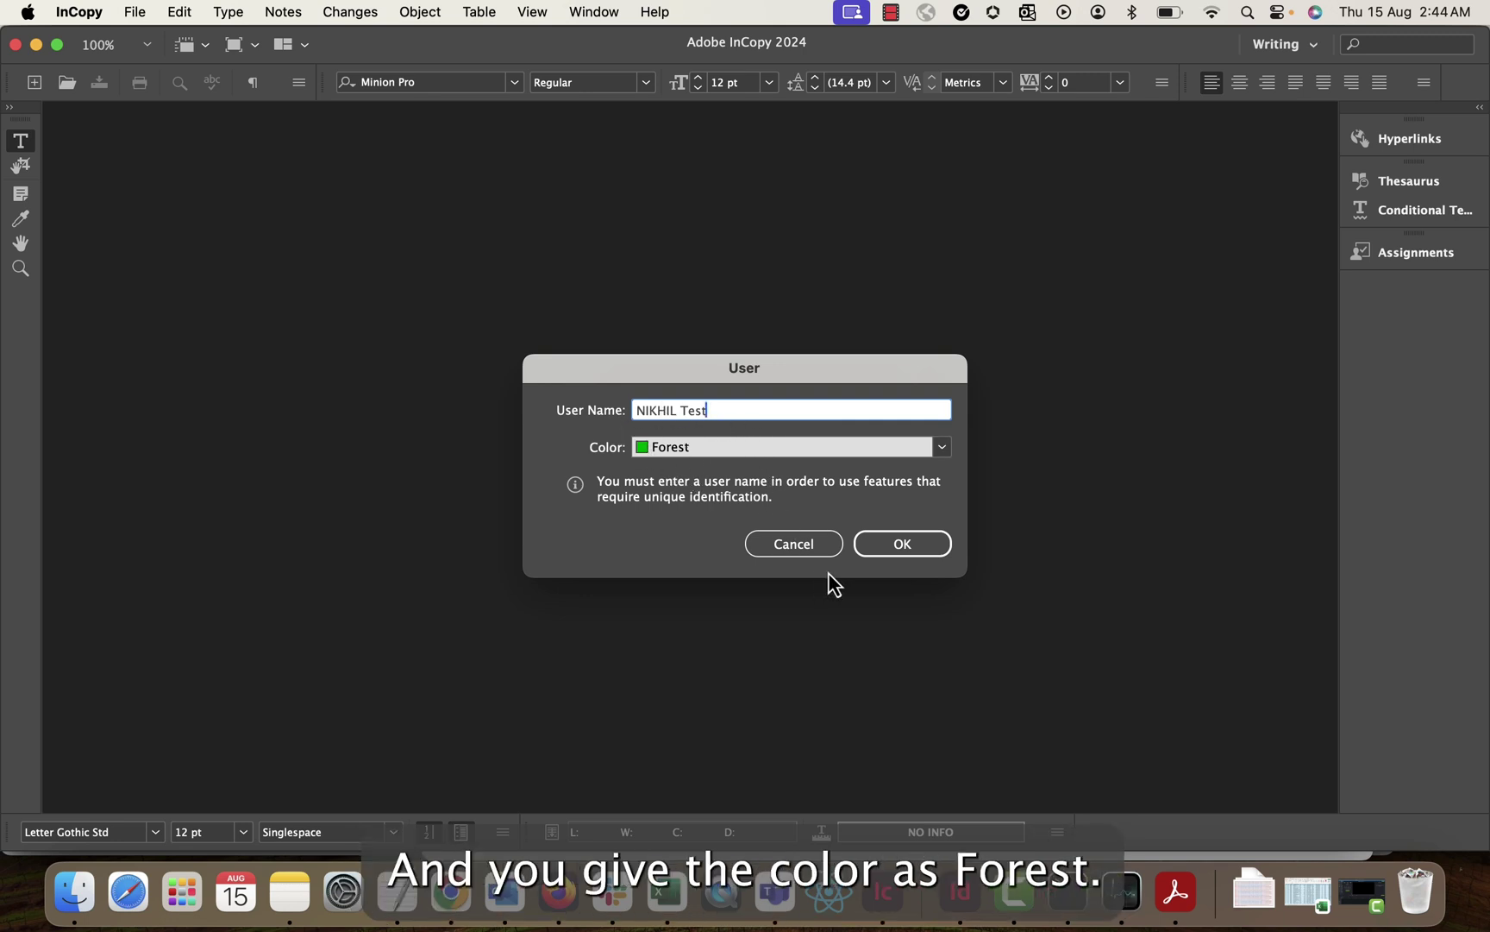
left_click(906, 559)
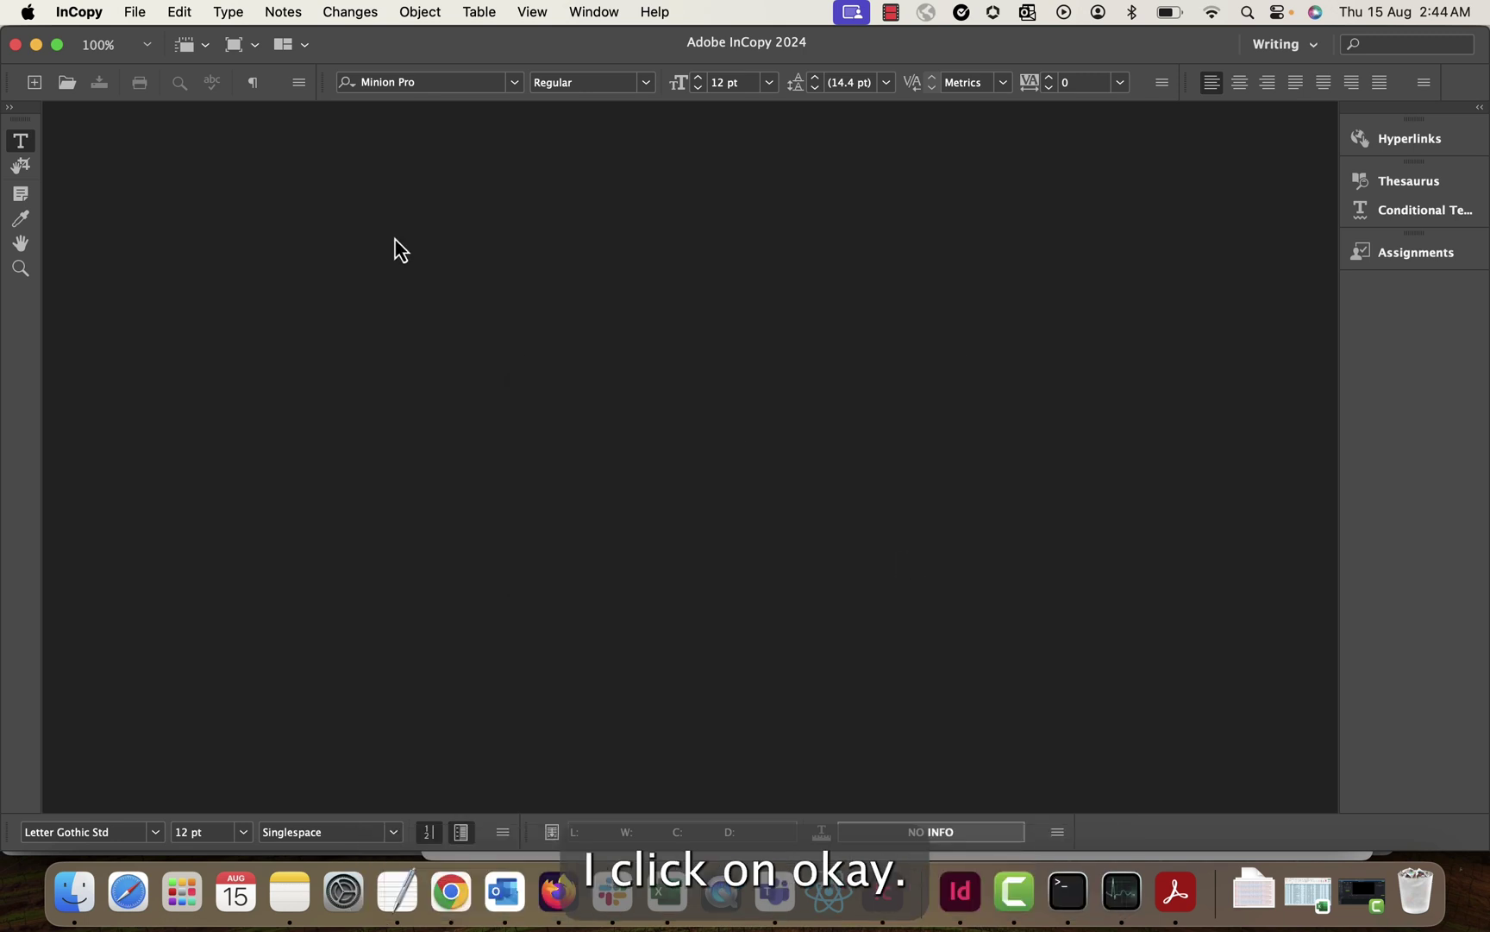
Step: Open the assignment file Editor 2.icma from the Id-IC Assignments folder
left_click(135, 12)
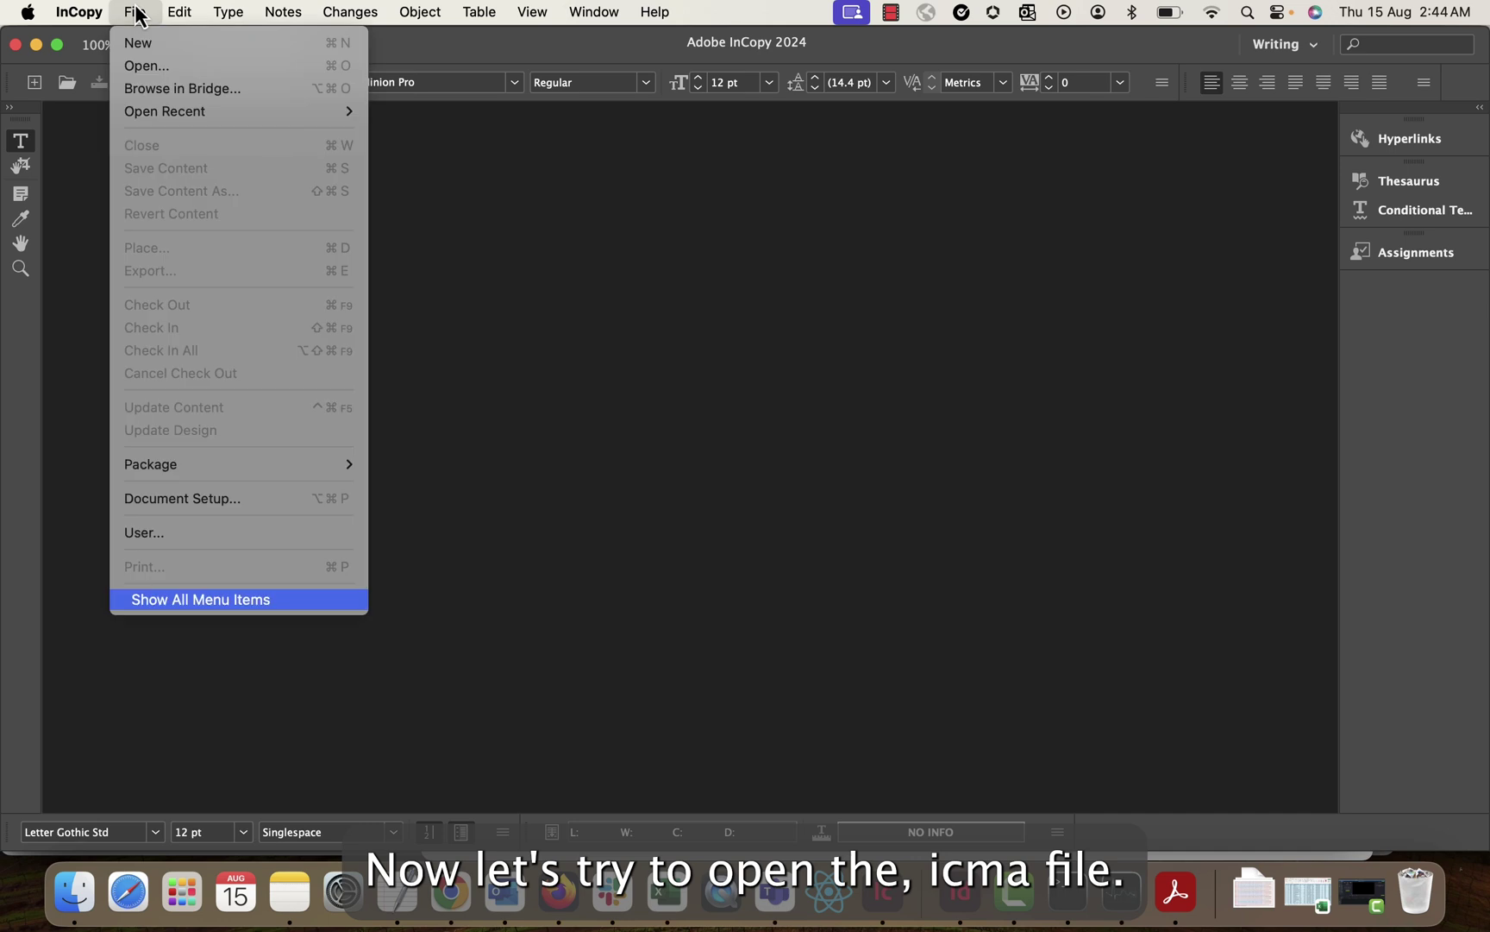
left_click(198, 69)
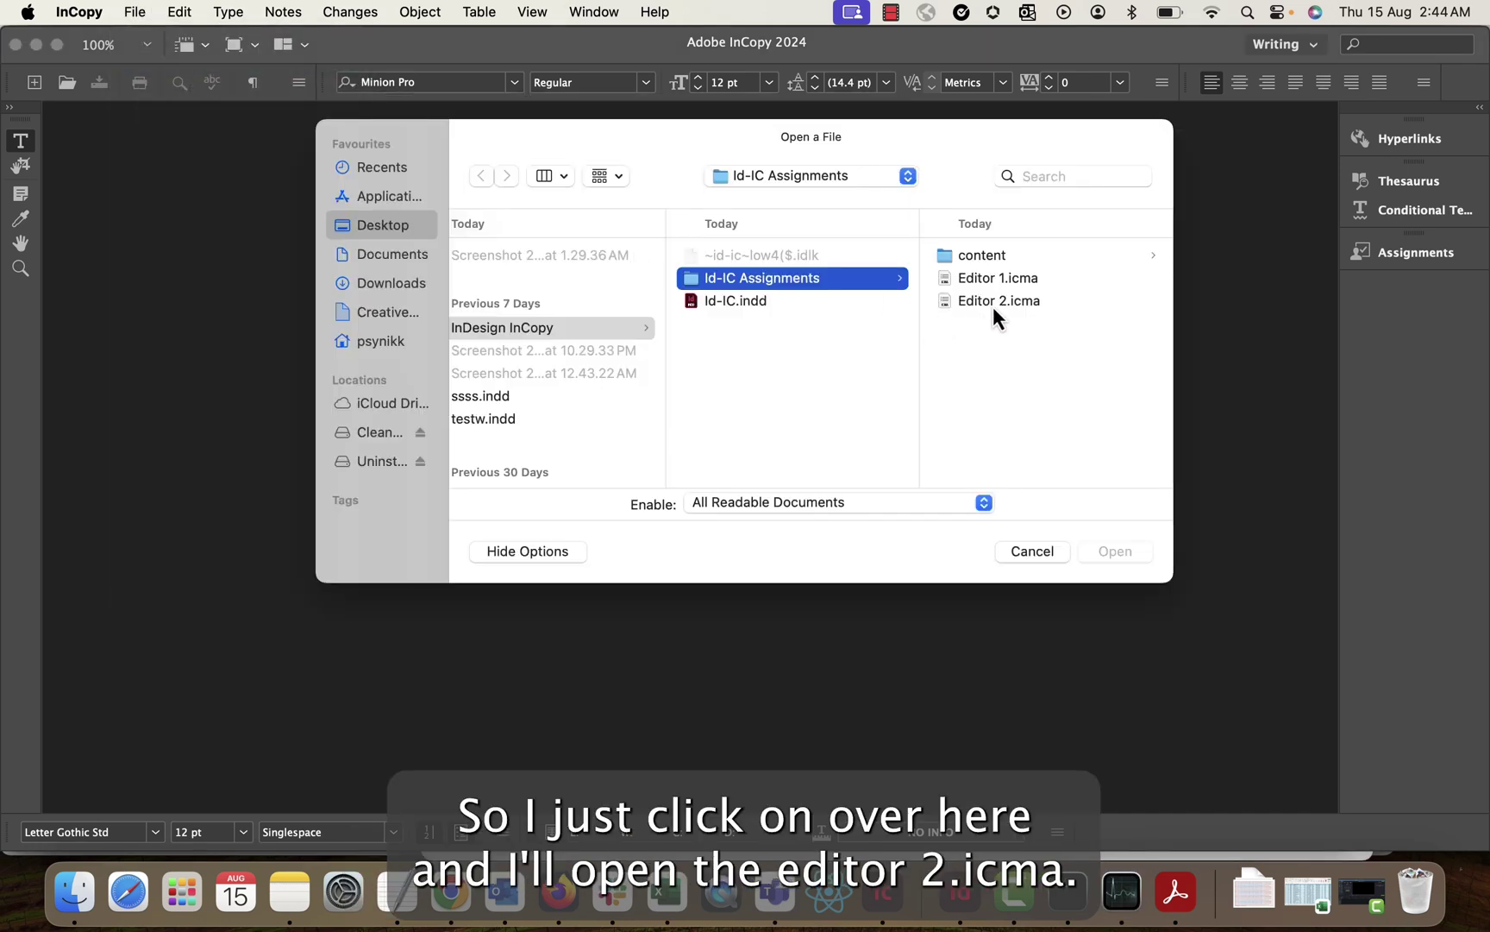
double_click(983, 302)
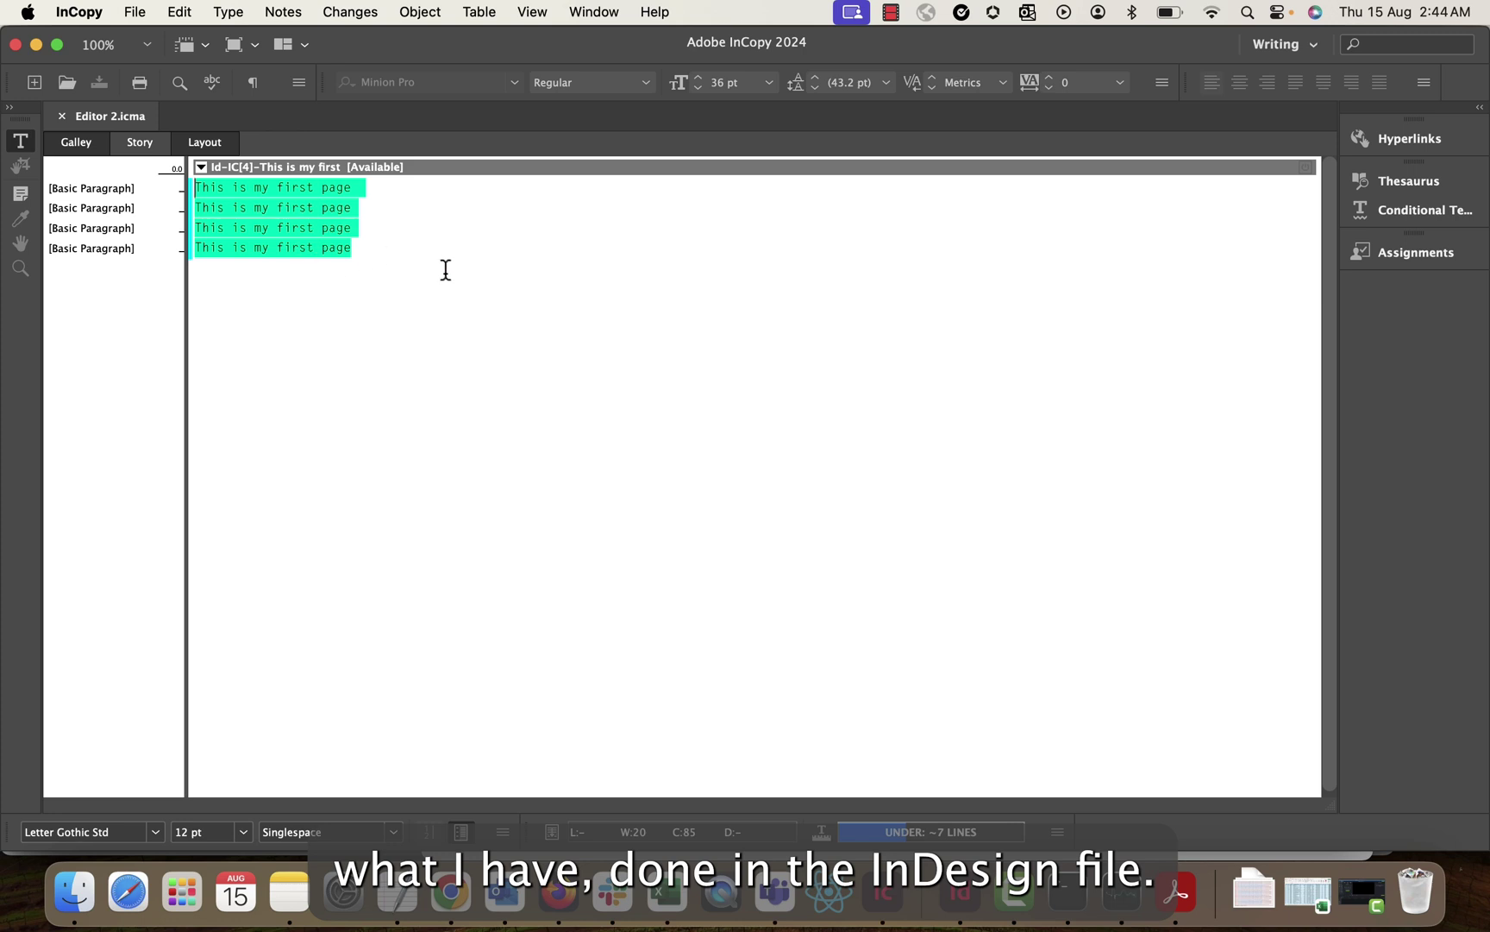
Step: Check whether Track Changes is available for the story before checking it out
left_click(378, 13)
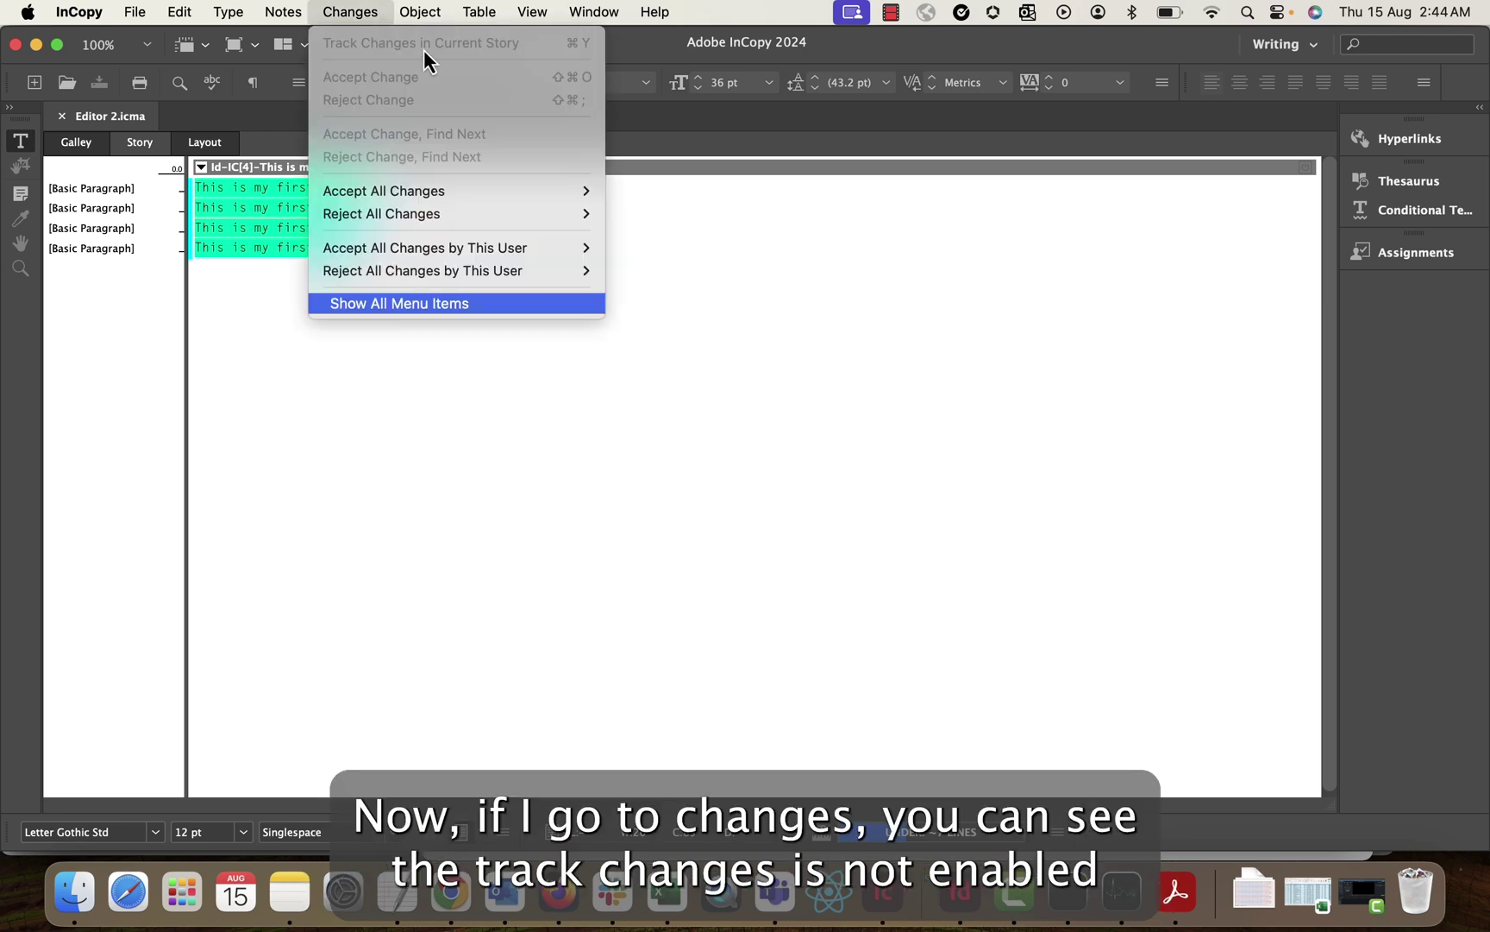
key("Down")
key("Right")
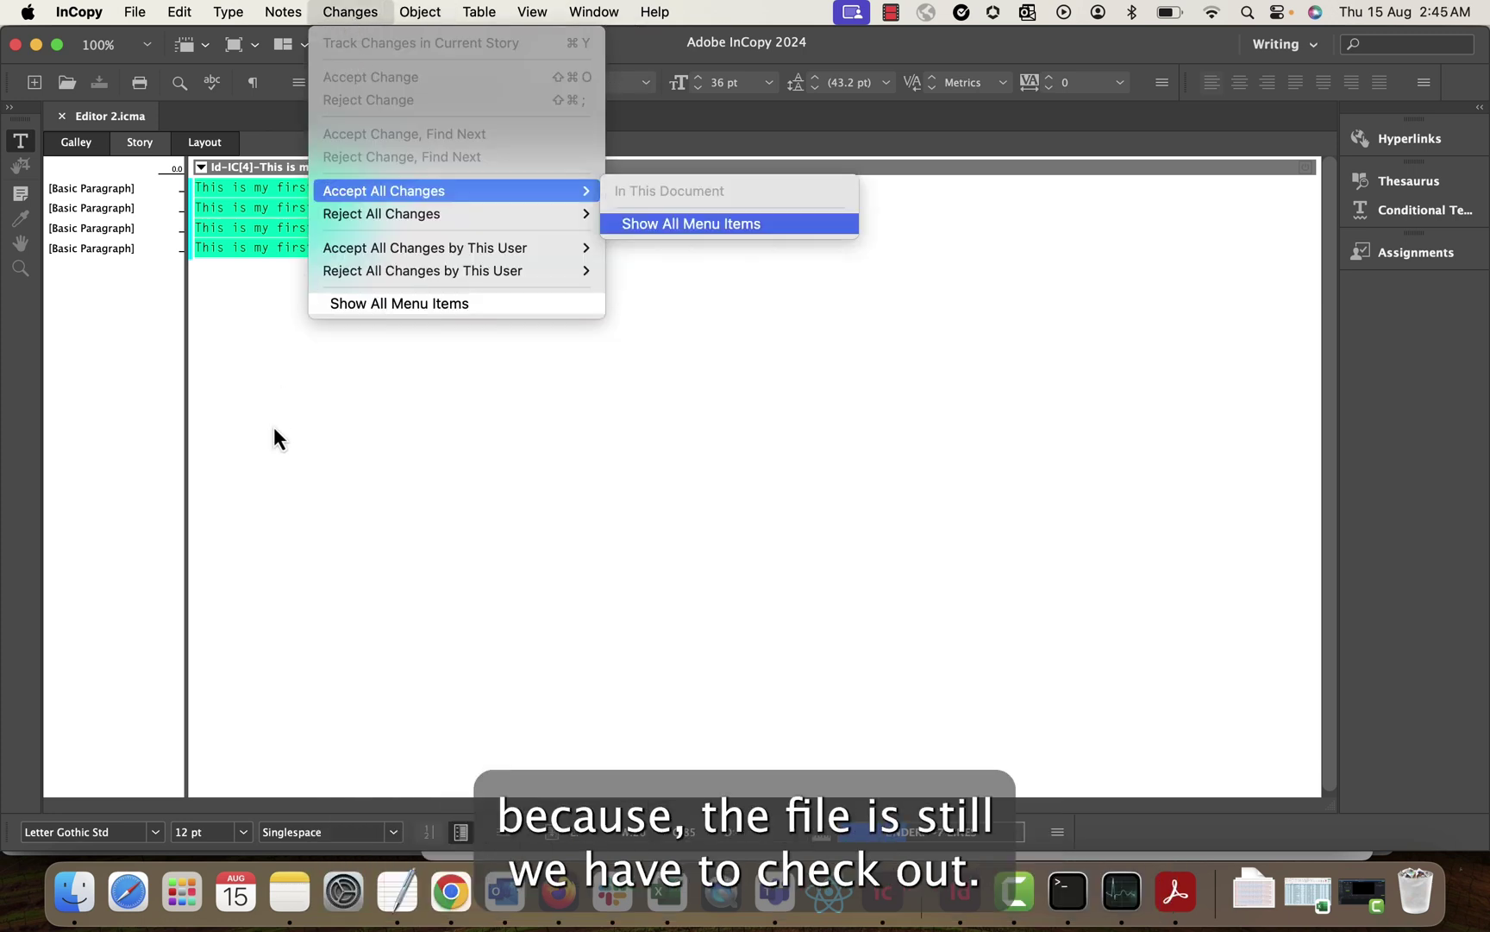
left_click(273, 426)
Step: Check out the story in Editor 2.icma and review its Track Changes setting
left_click(138, 10)
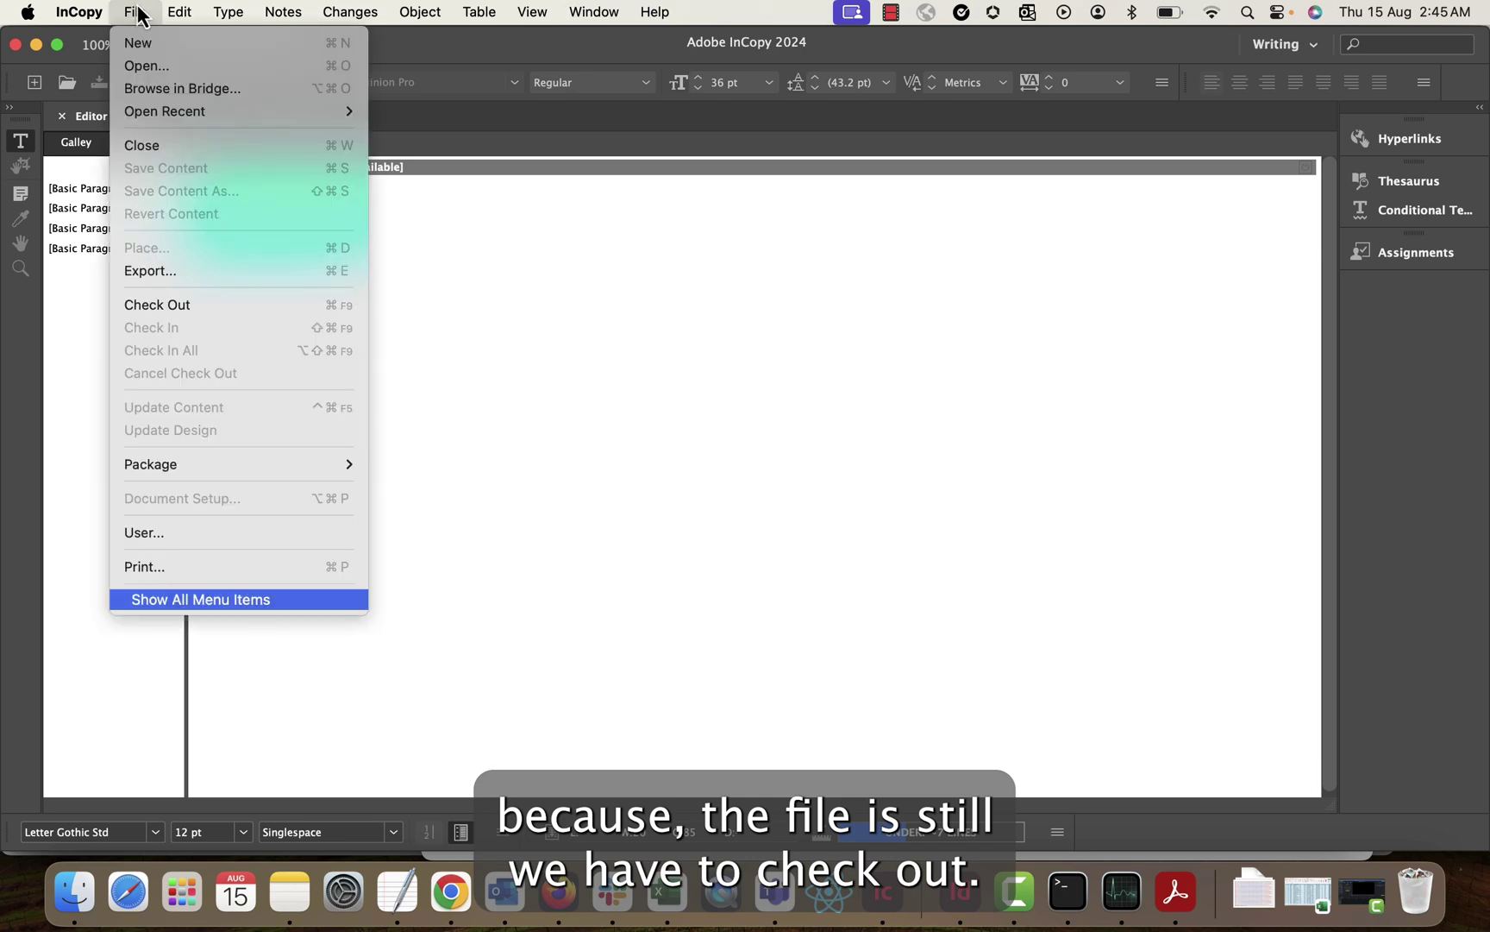
left_click(153, 310)
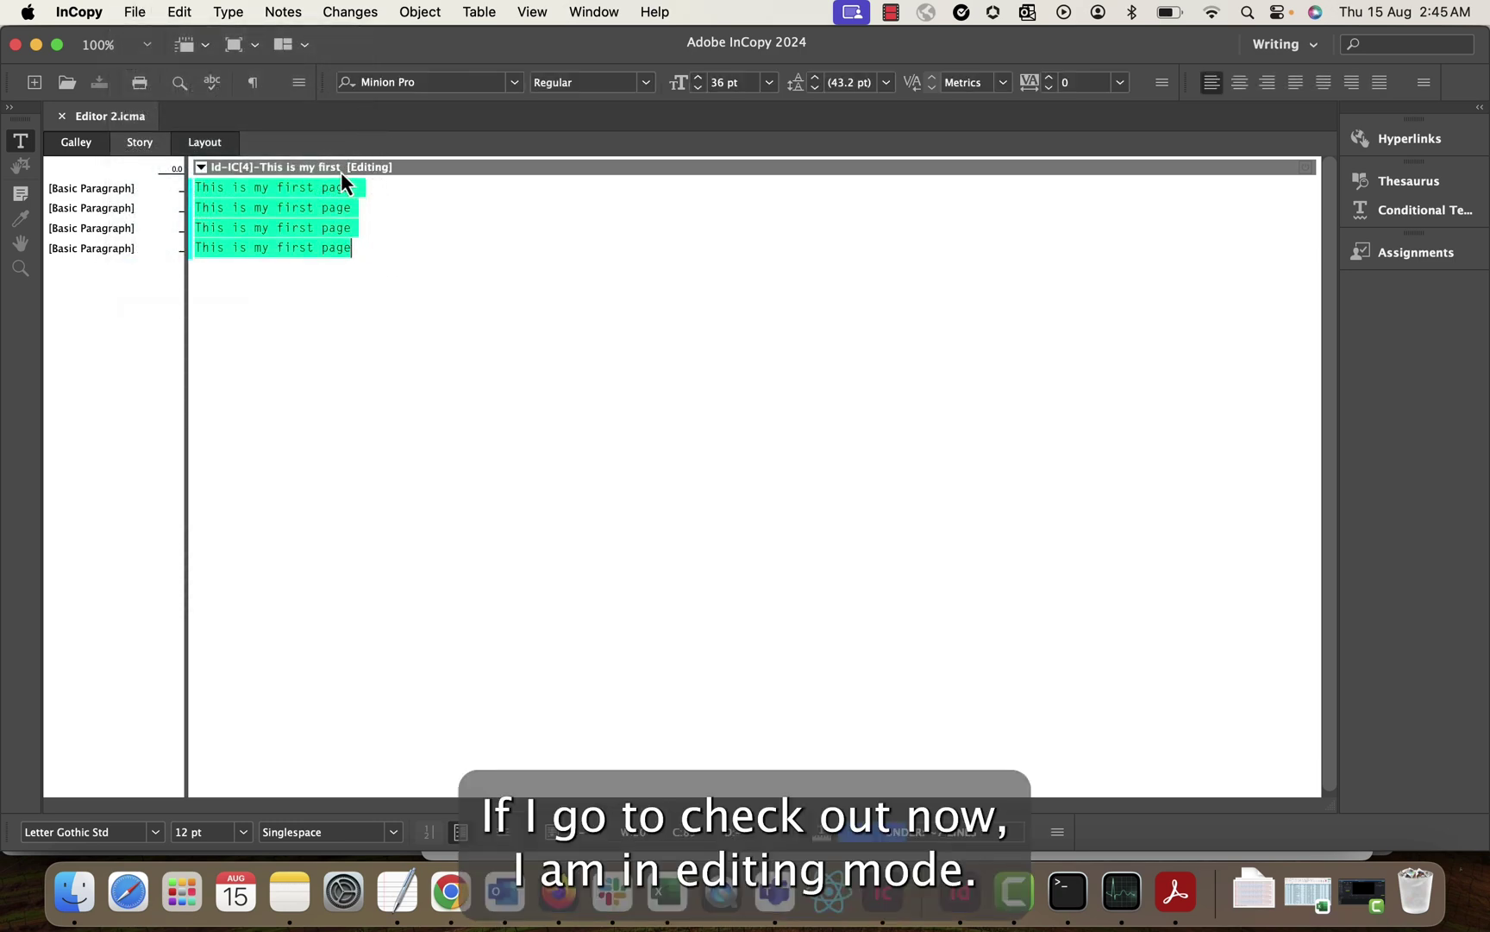
left_click(377, 13)
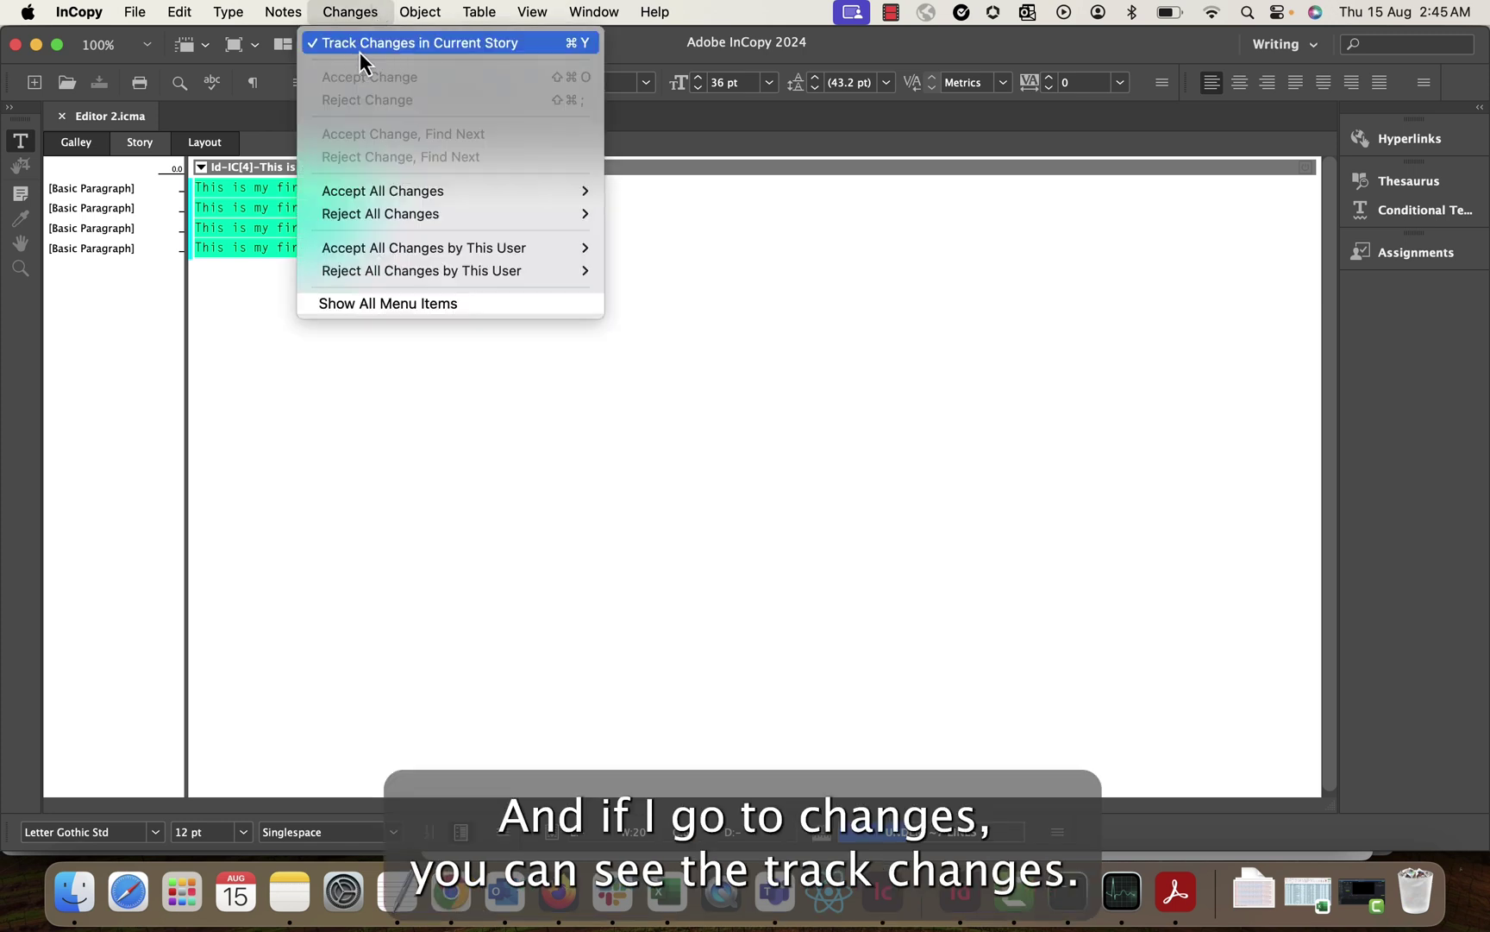
left_click(842, 474)
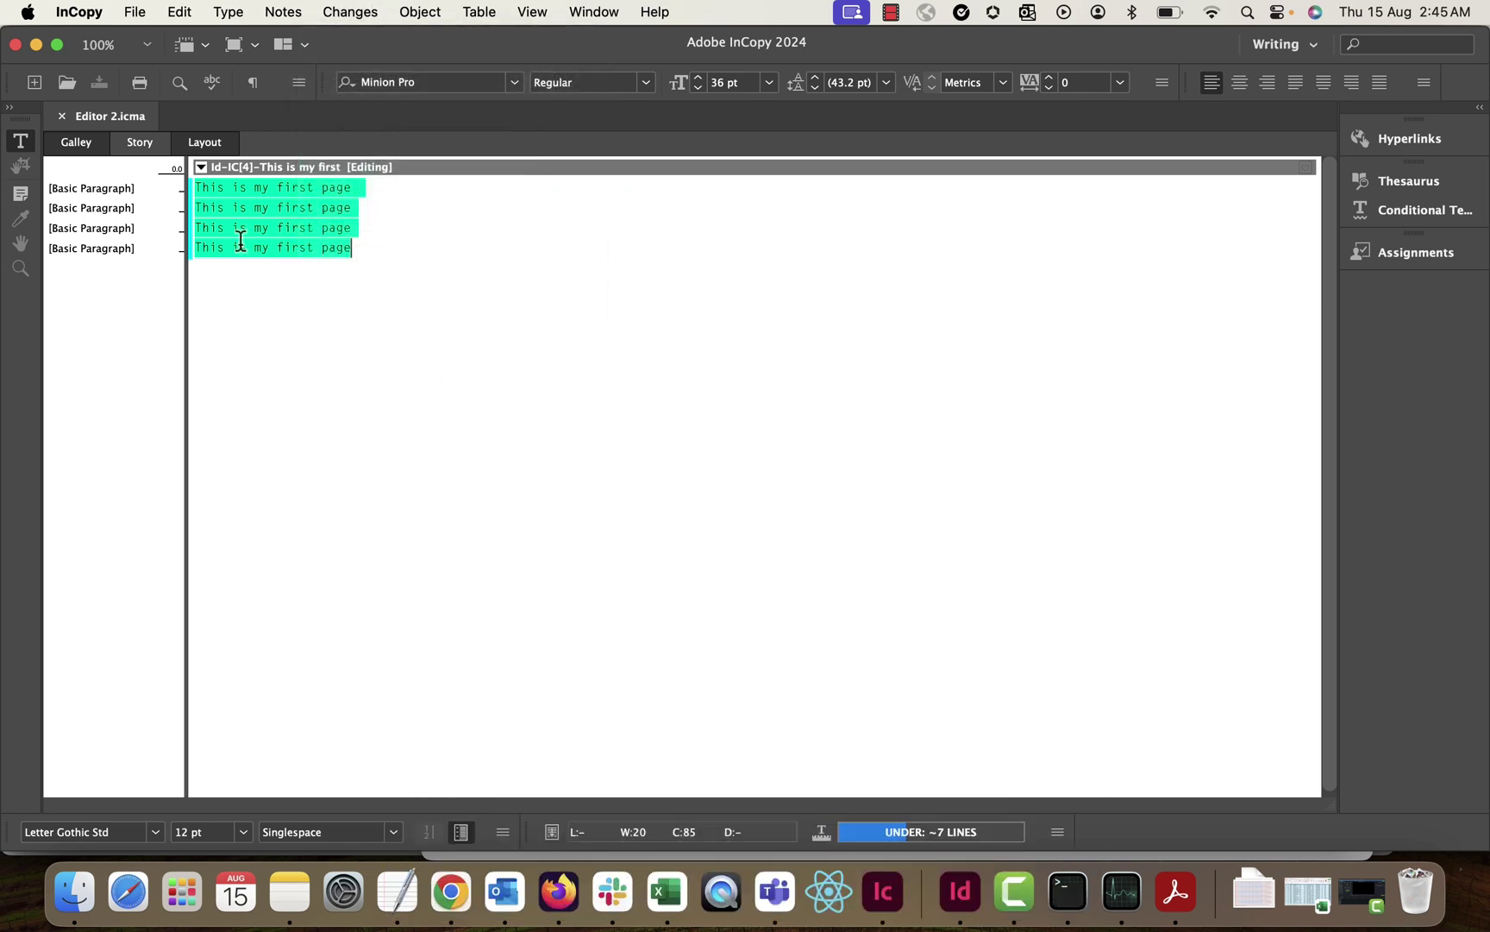
Step: Compare the Galley, Story and Layout views of the assignment, and return to the Story view
left_click(80, 151)
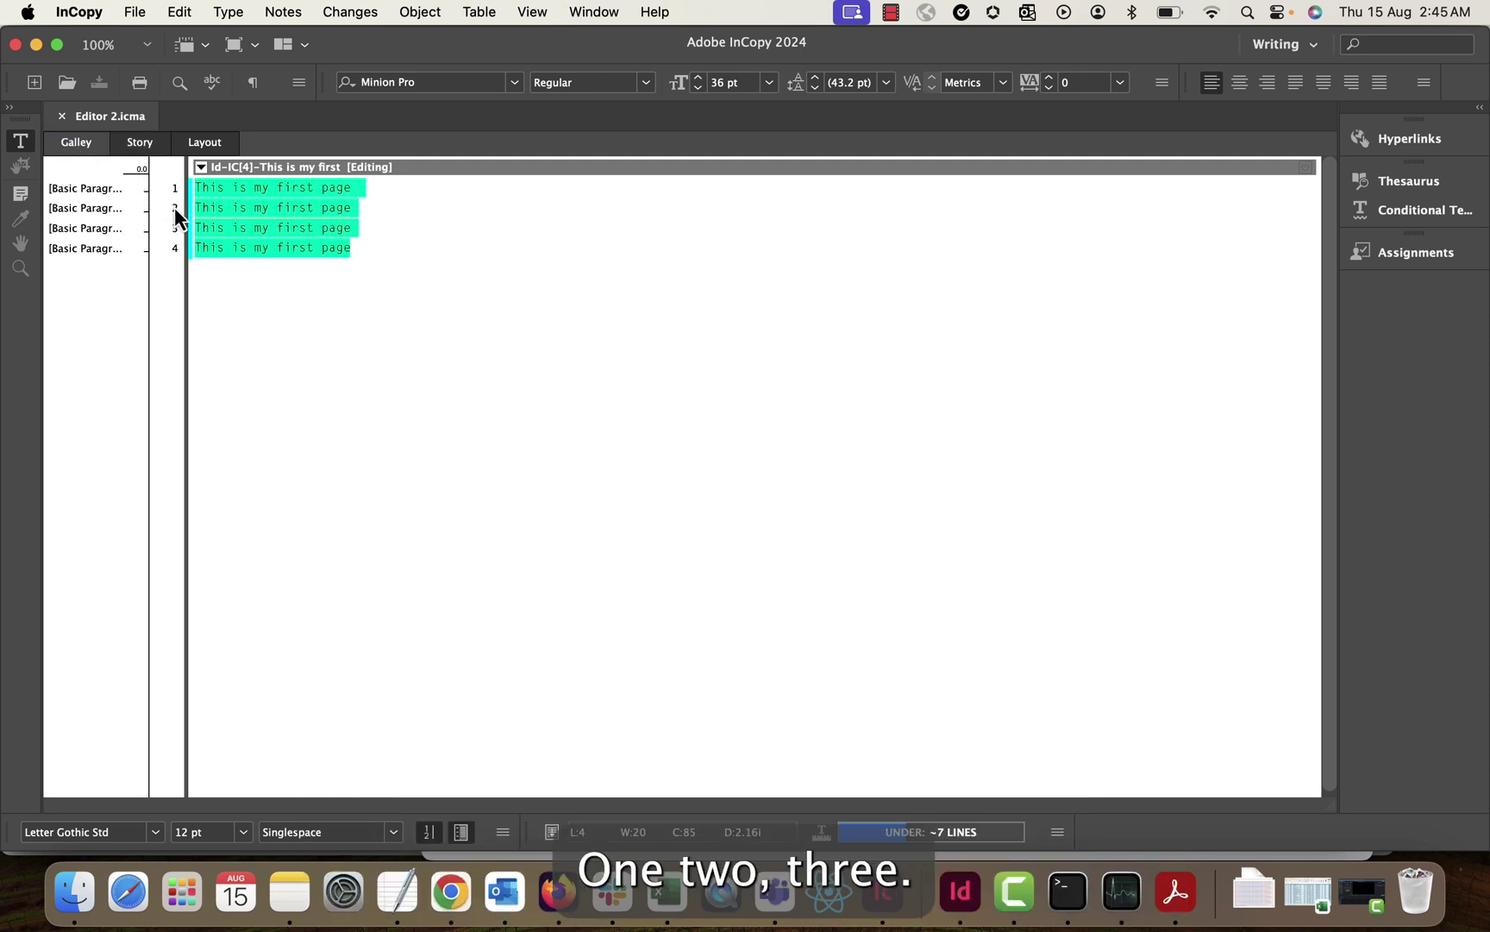
left_click(135, 140)
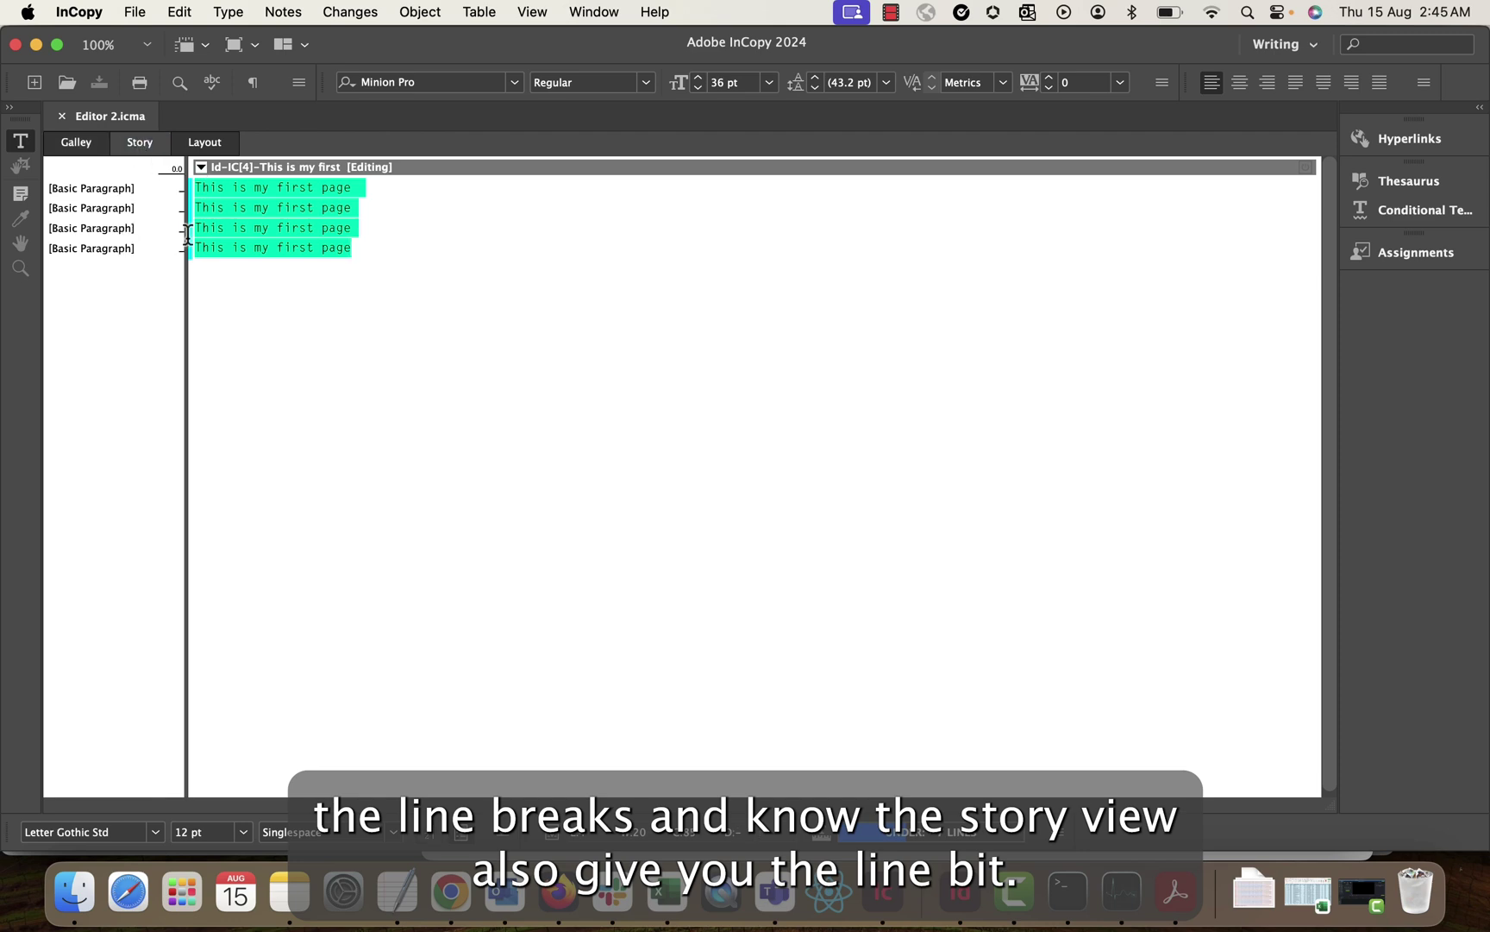
left_click(201, 141)
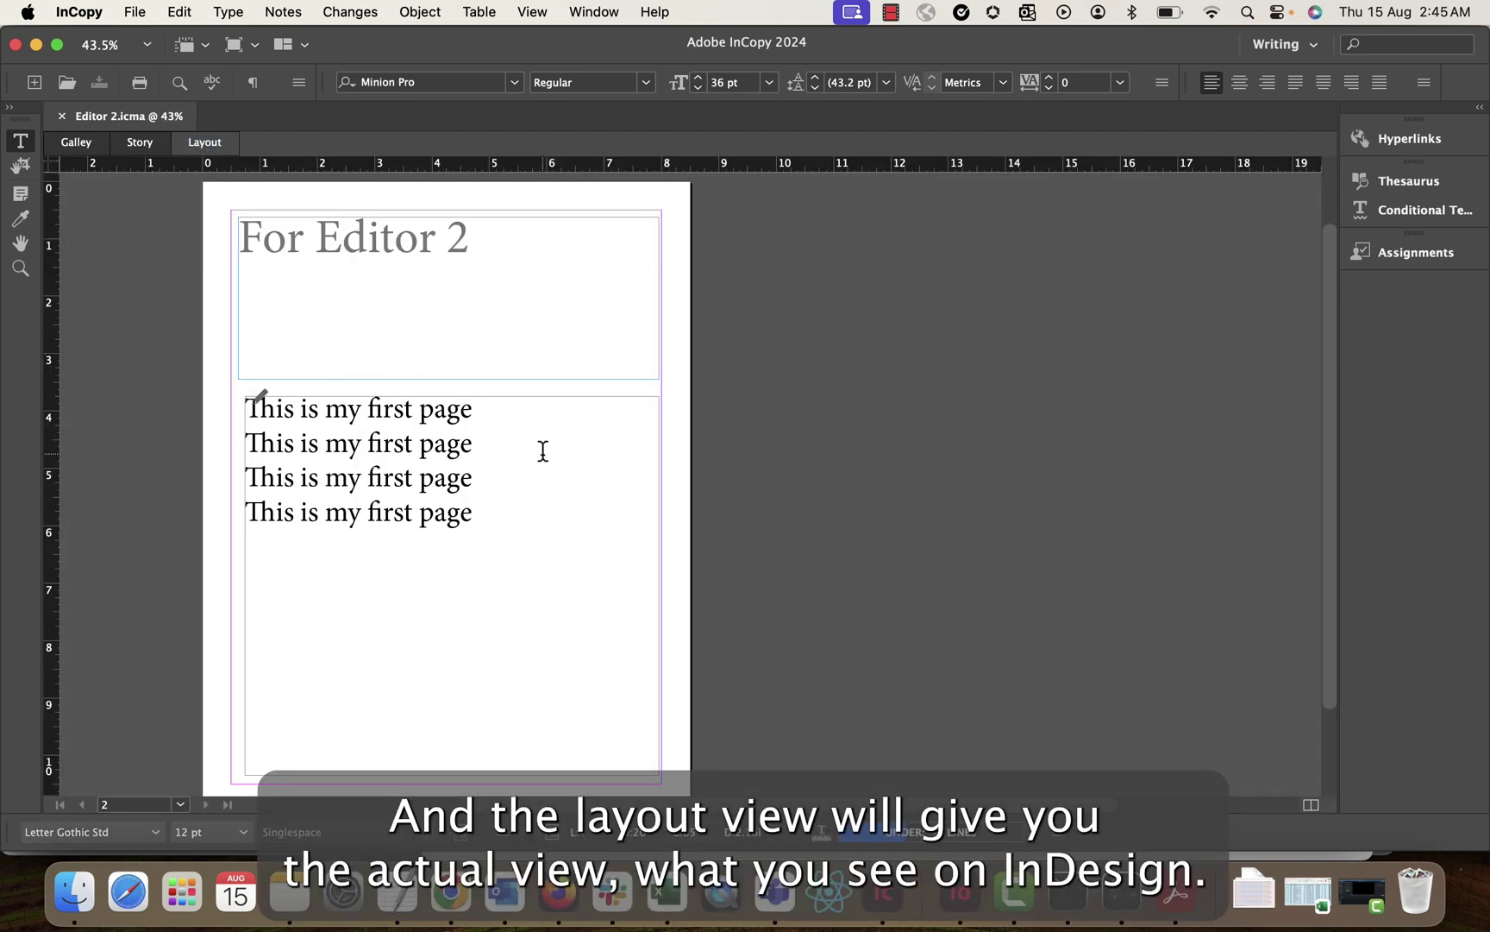
left_click(139, 143)
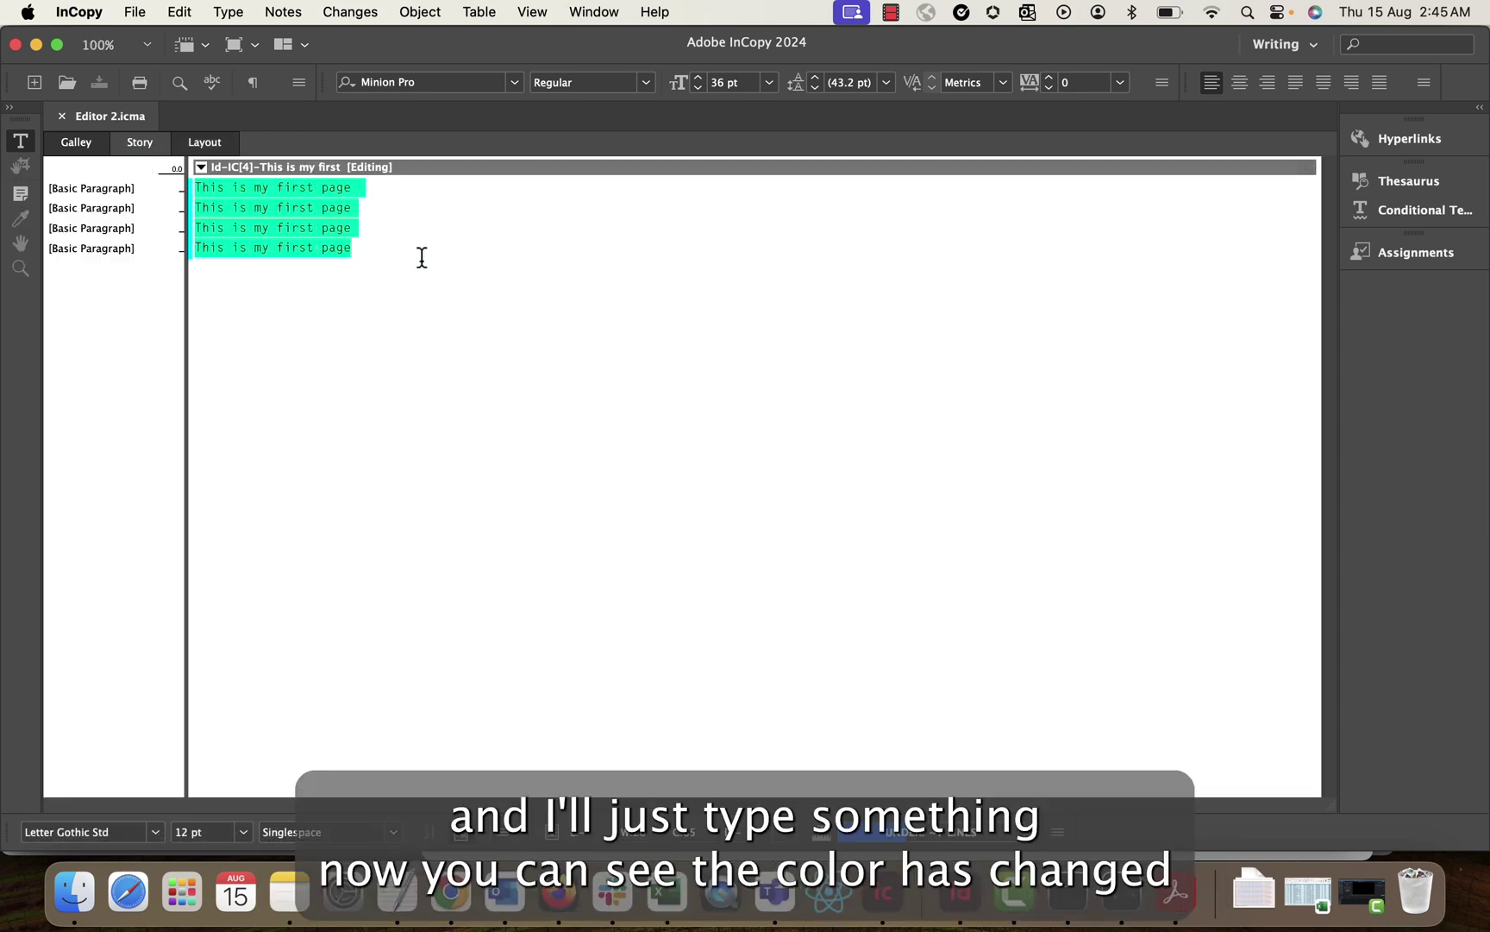
Step: Add three blank lines after the last "This is my first page" line, followed by two lines reading "This is my second page"
key("Return")
key("Return")
key("Return")
key("Return")
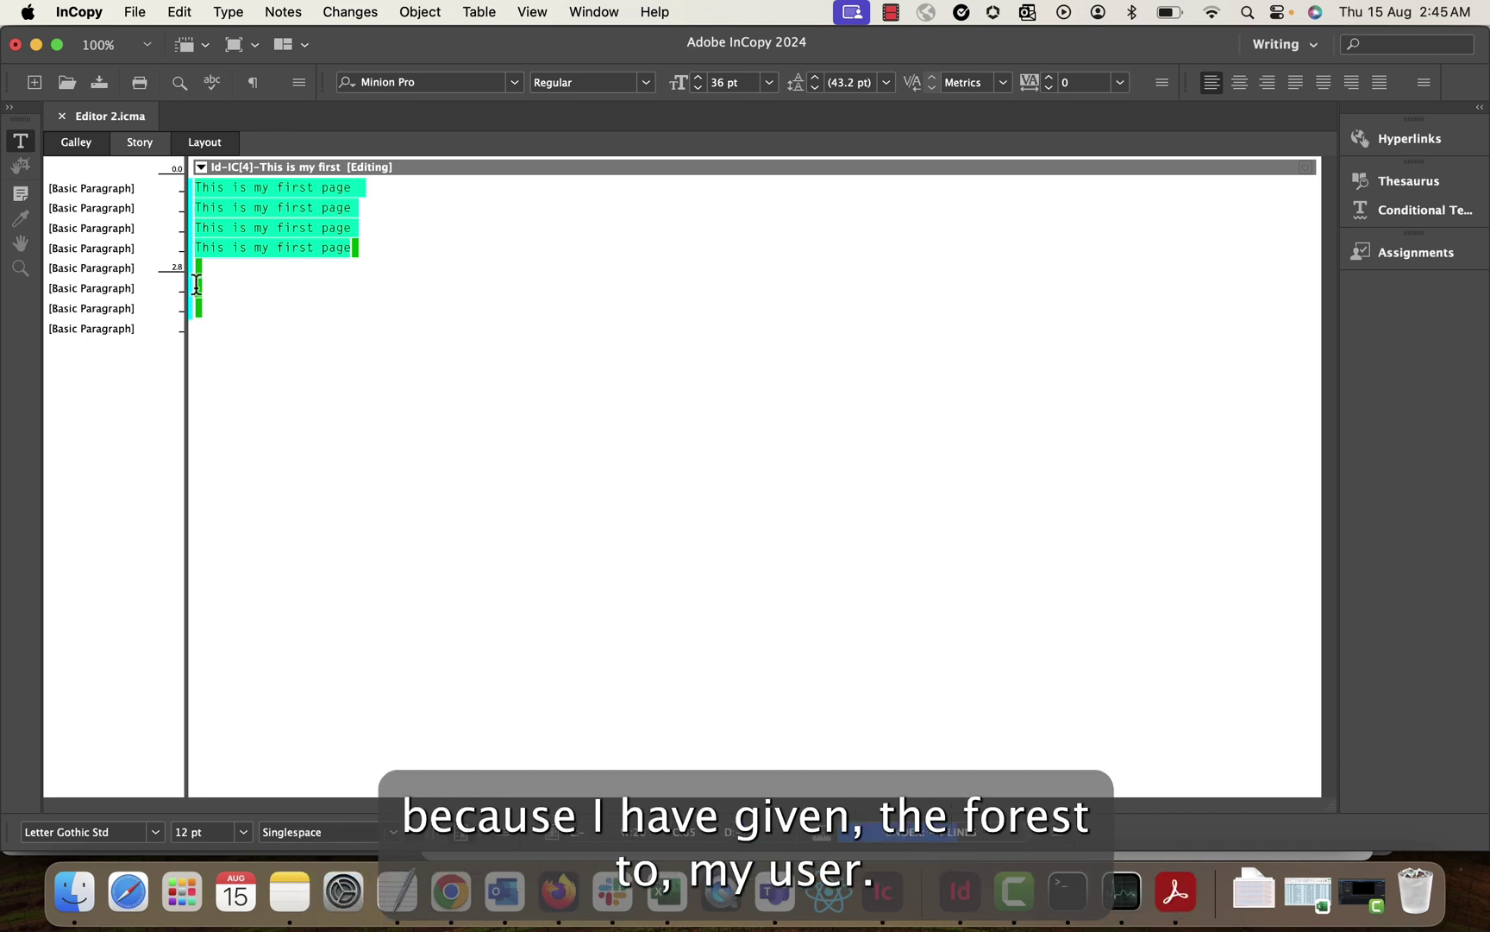
type("This is")
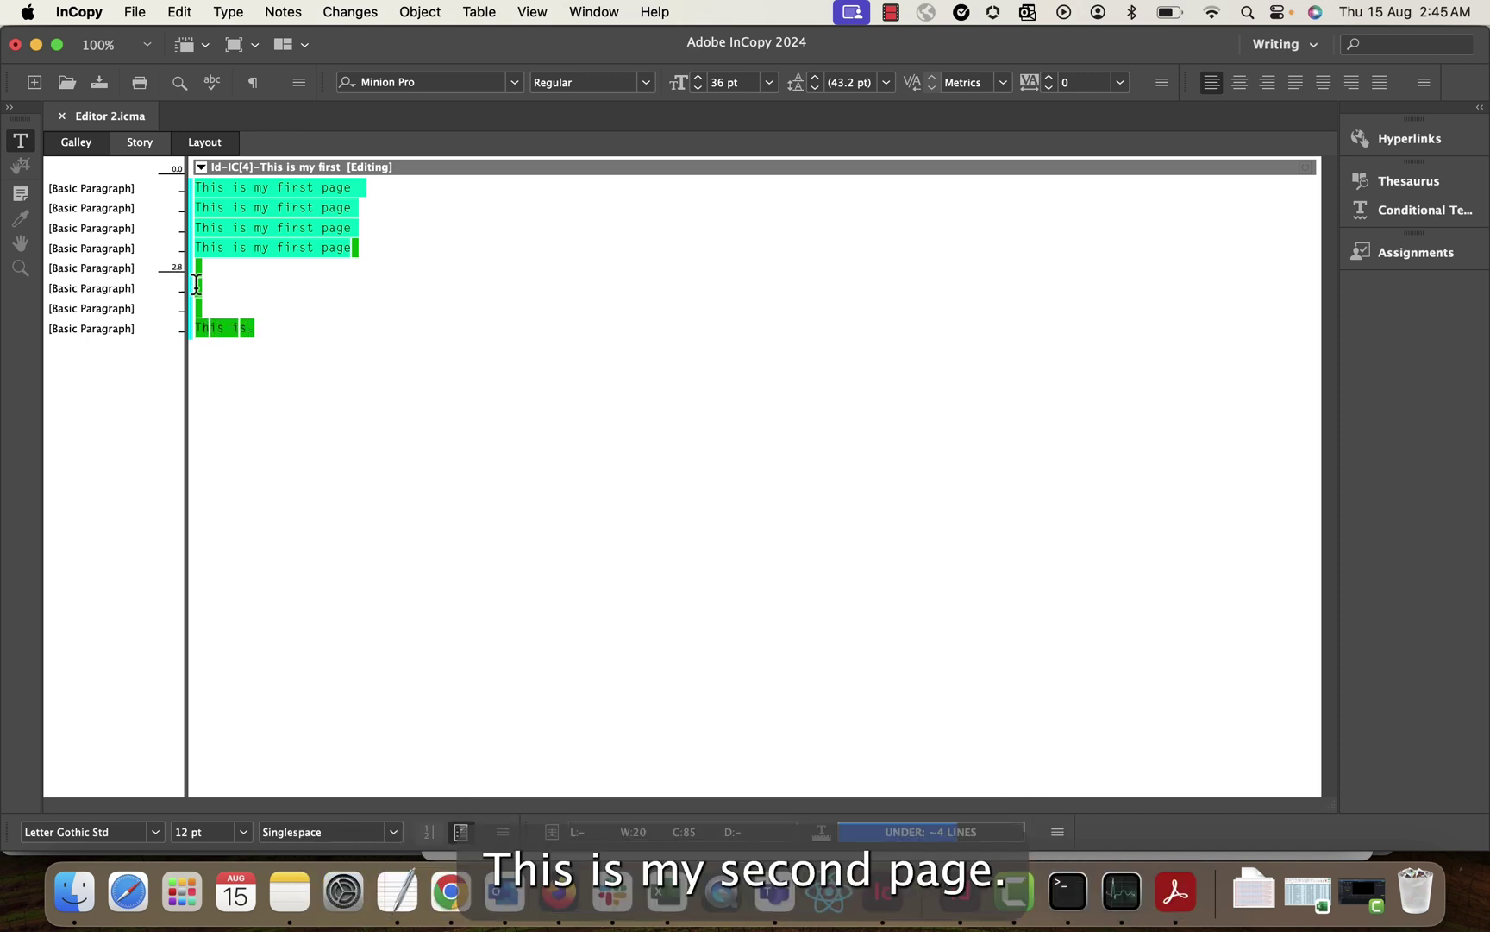
type(" my second page")
key("Return")
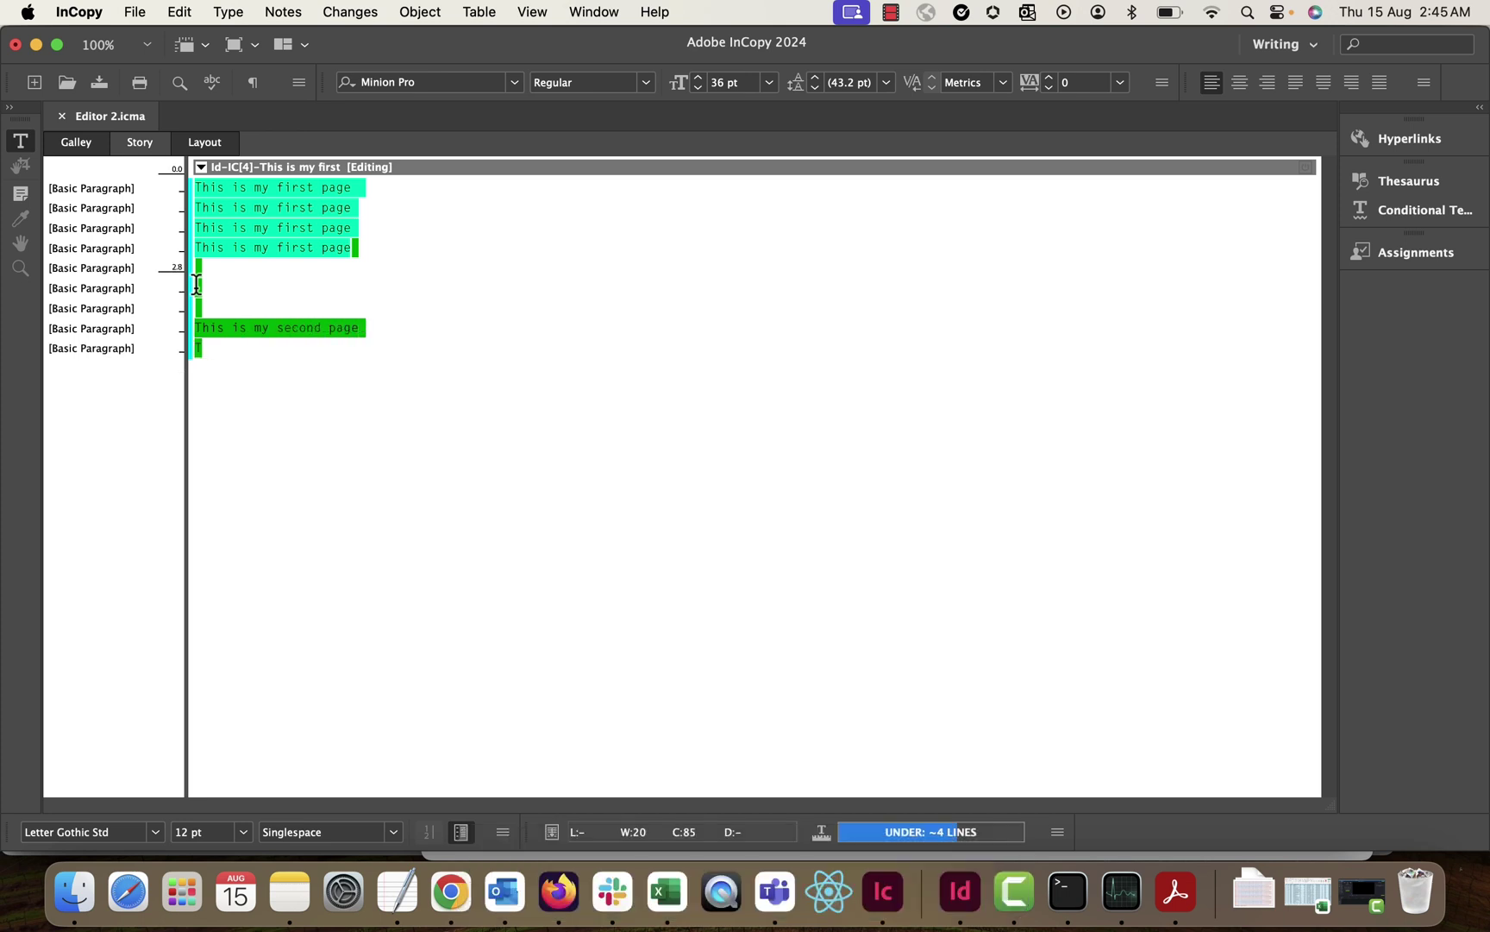
type("y")
type("y s")
type("econd page")
key("Return")
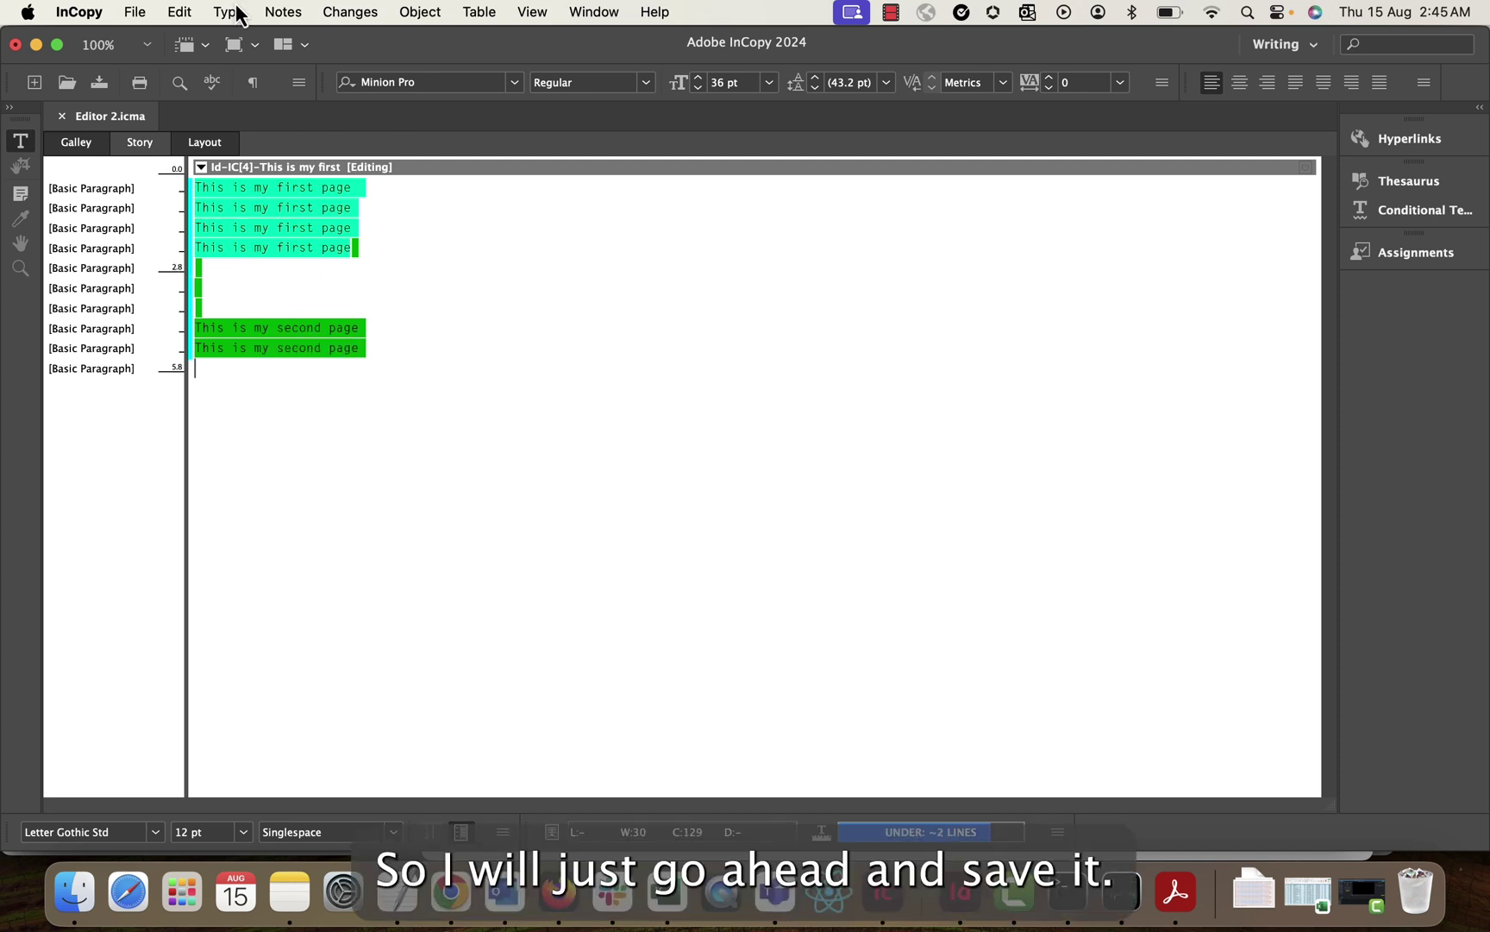
Step: Save the content of the Editor 2 story and check the story back in
left_click(135, 12)
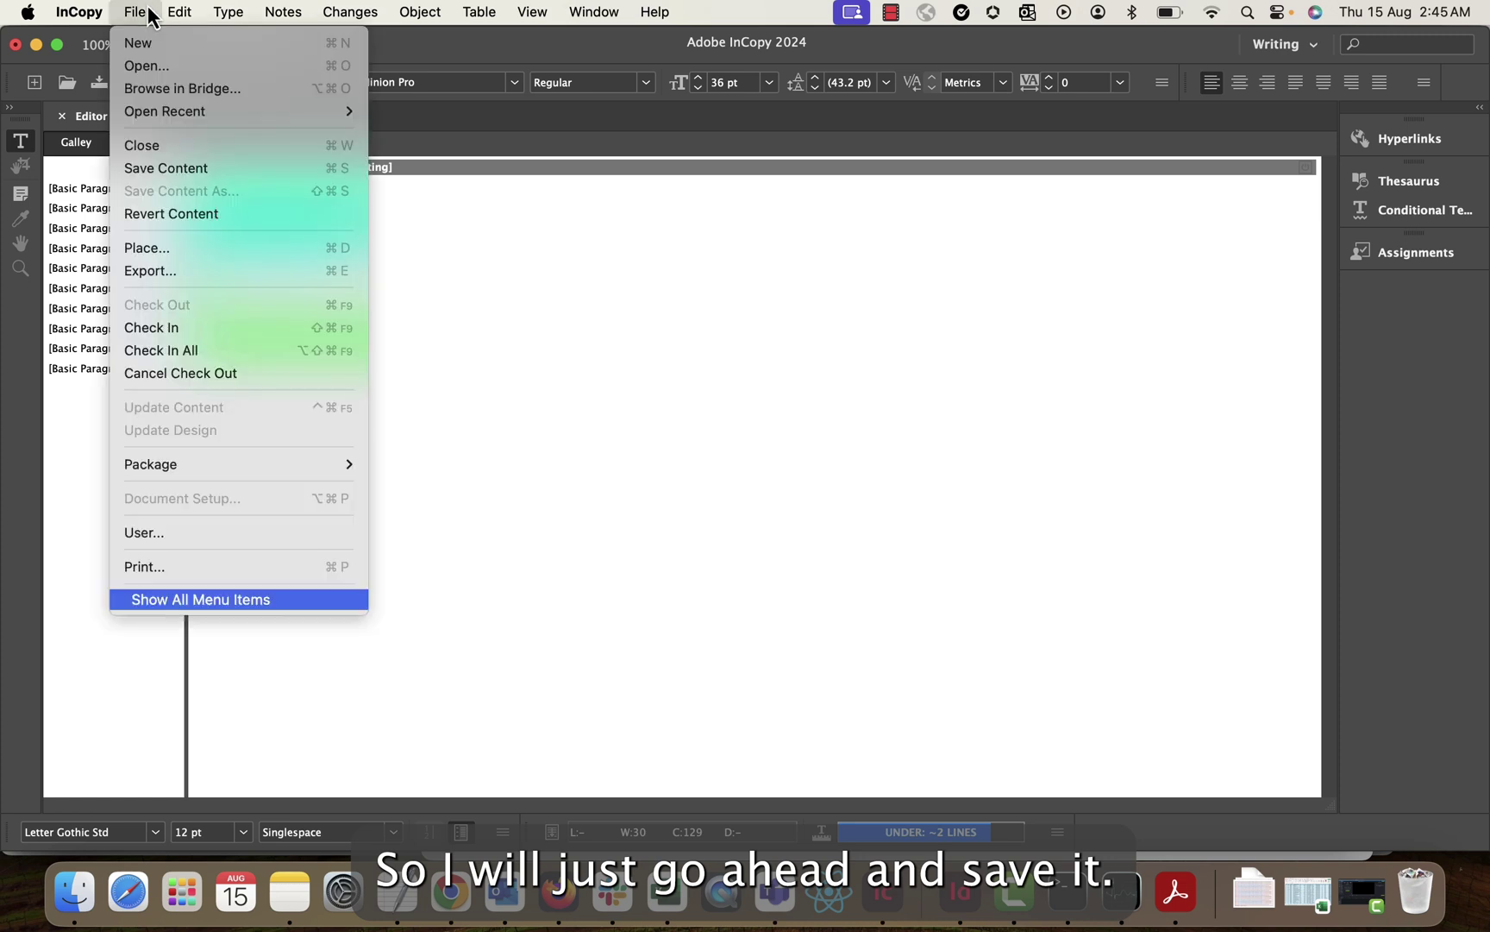
left_click(150, 170)
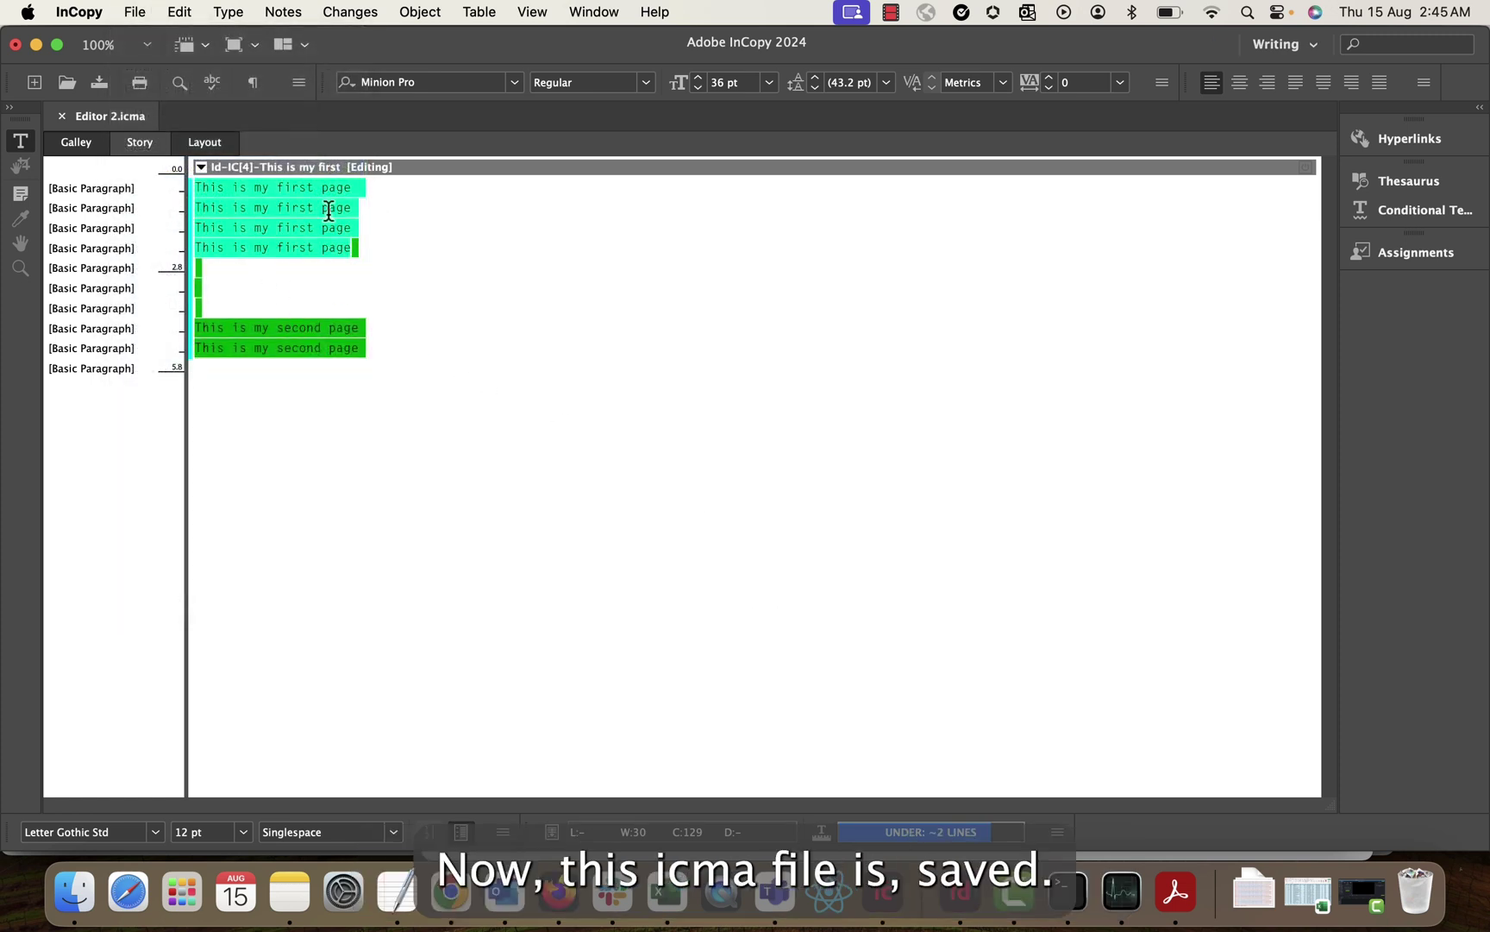
left_click(135, 12)
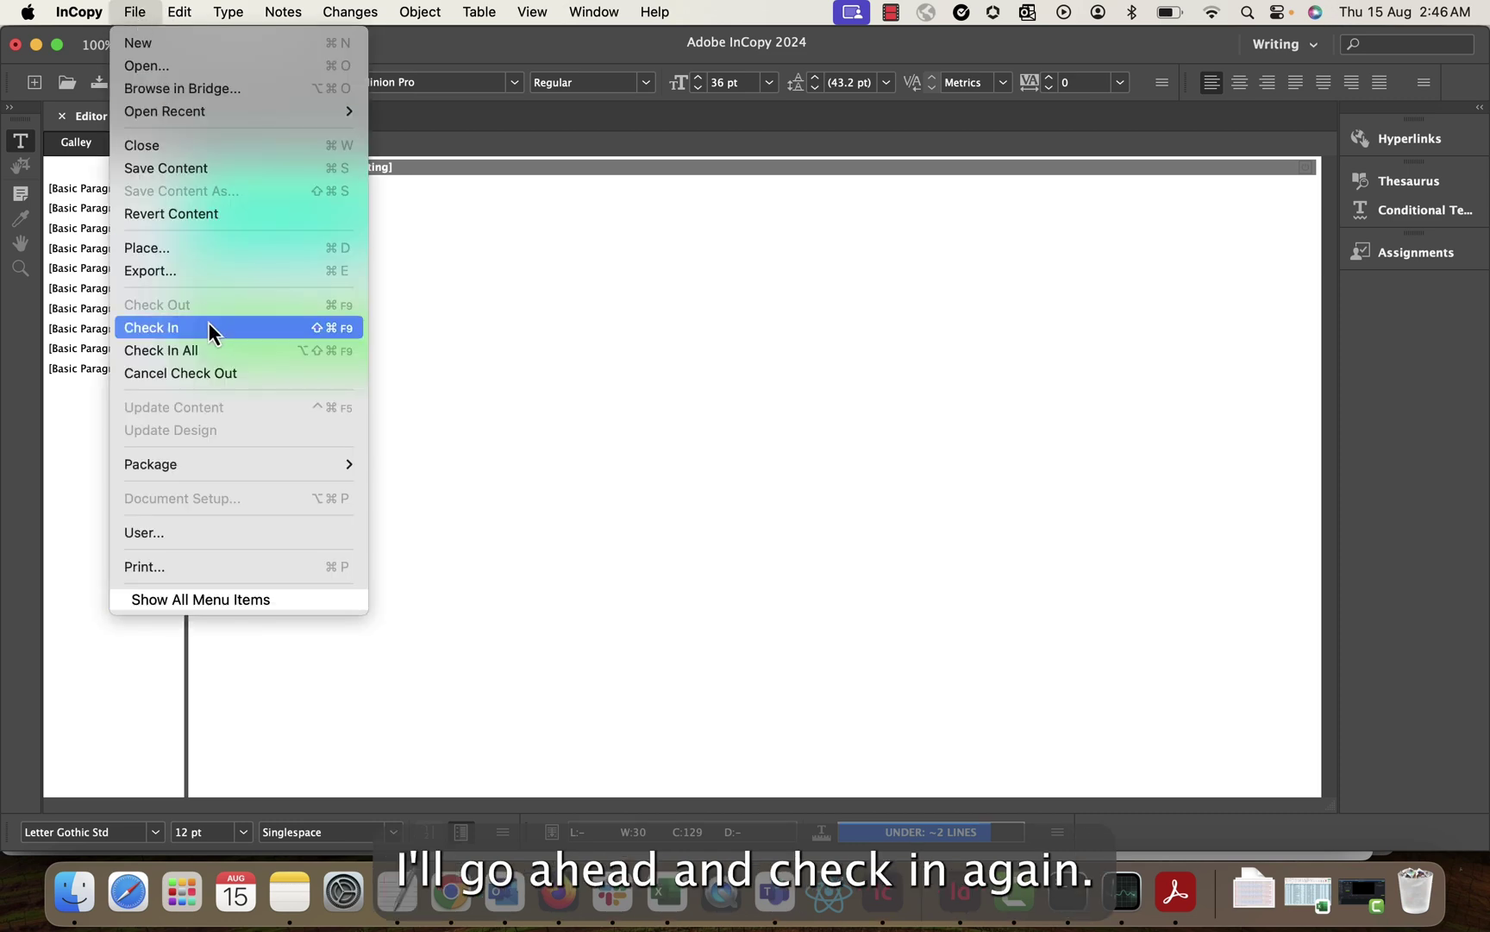
left_click(185, 326)
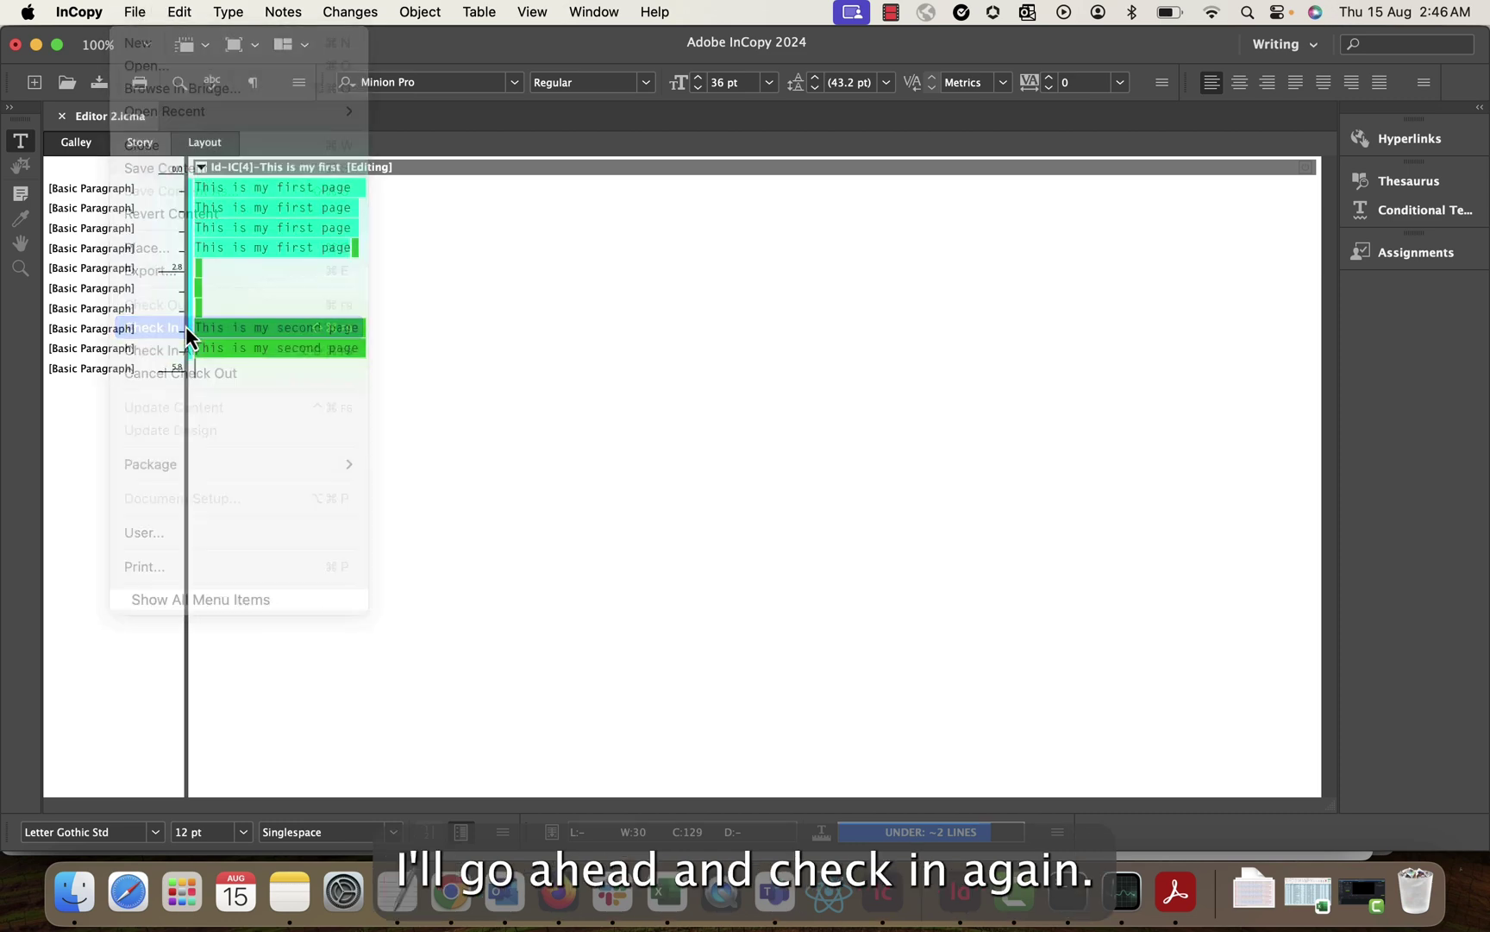
left_click(926, 528)
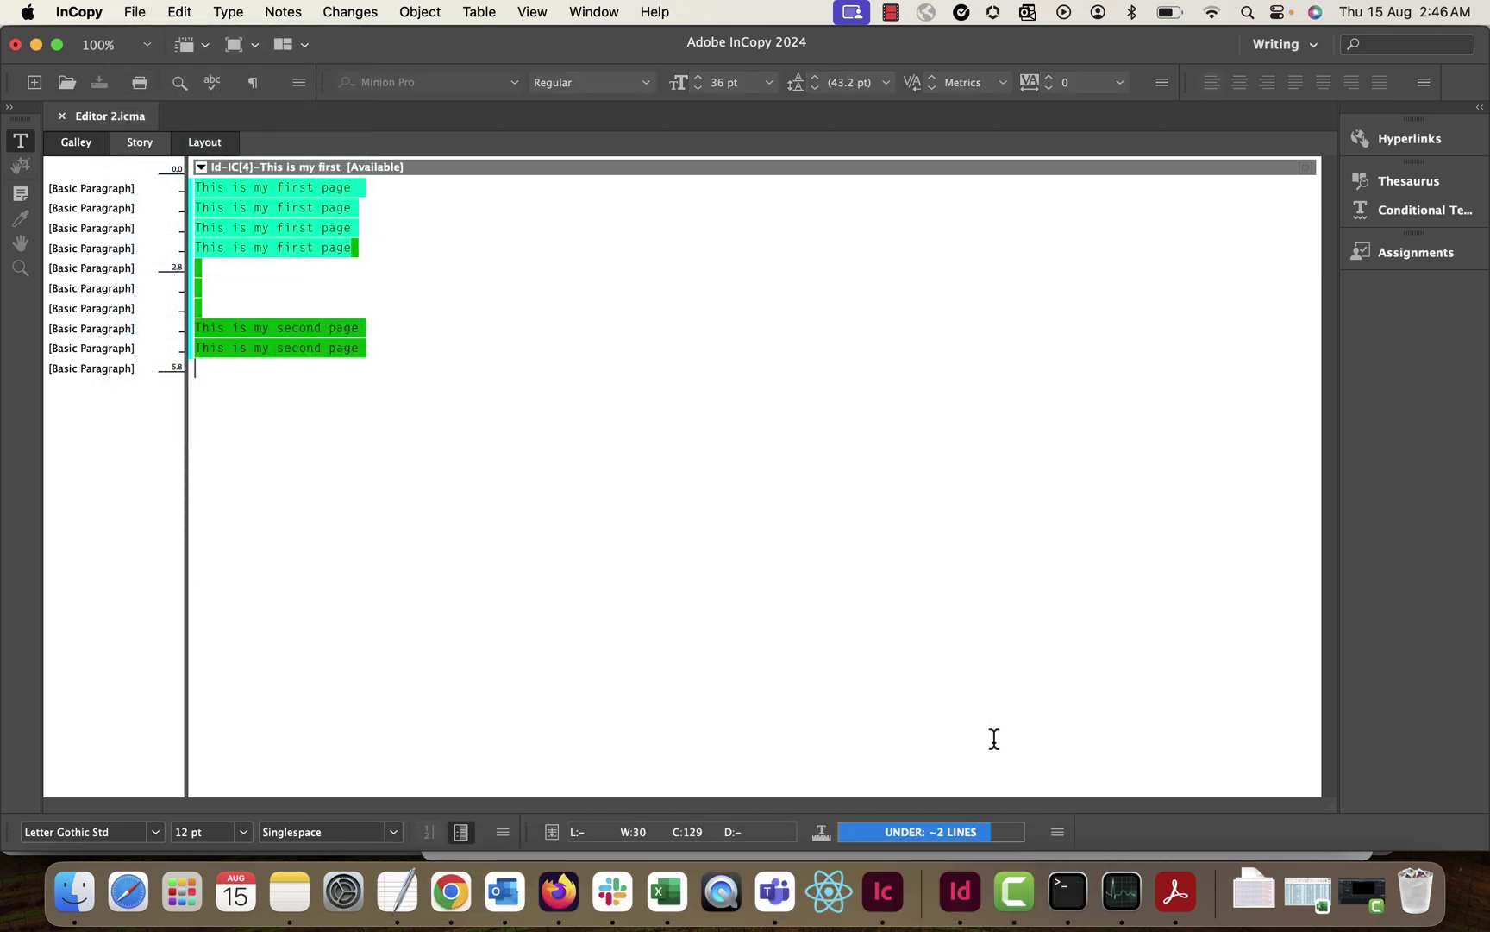
Step: Switch to InDesign and update the Editor 2 story Id-IC[4]-This is my first with its latest content
left_click(962, 892)
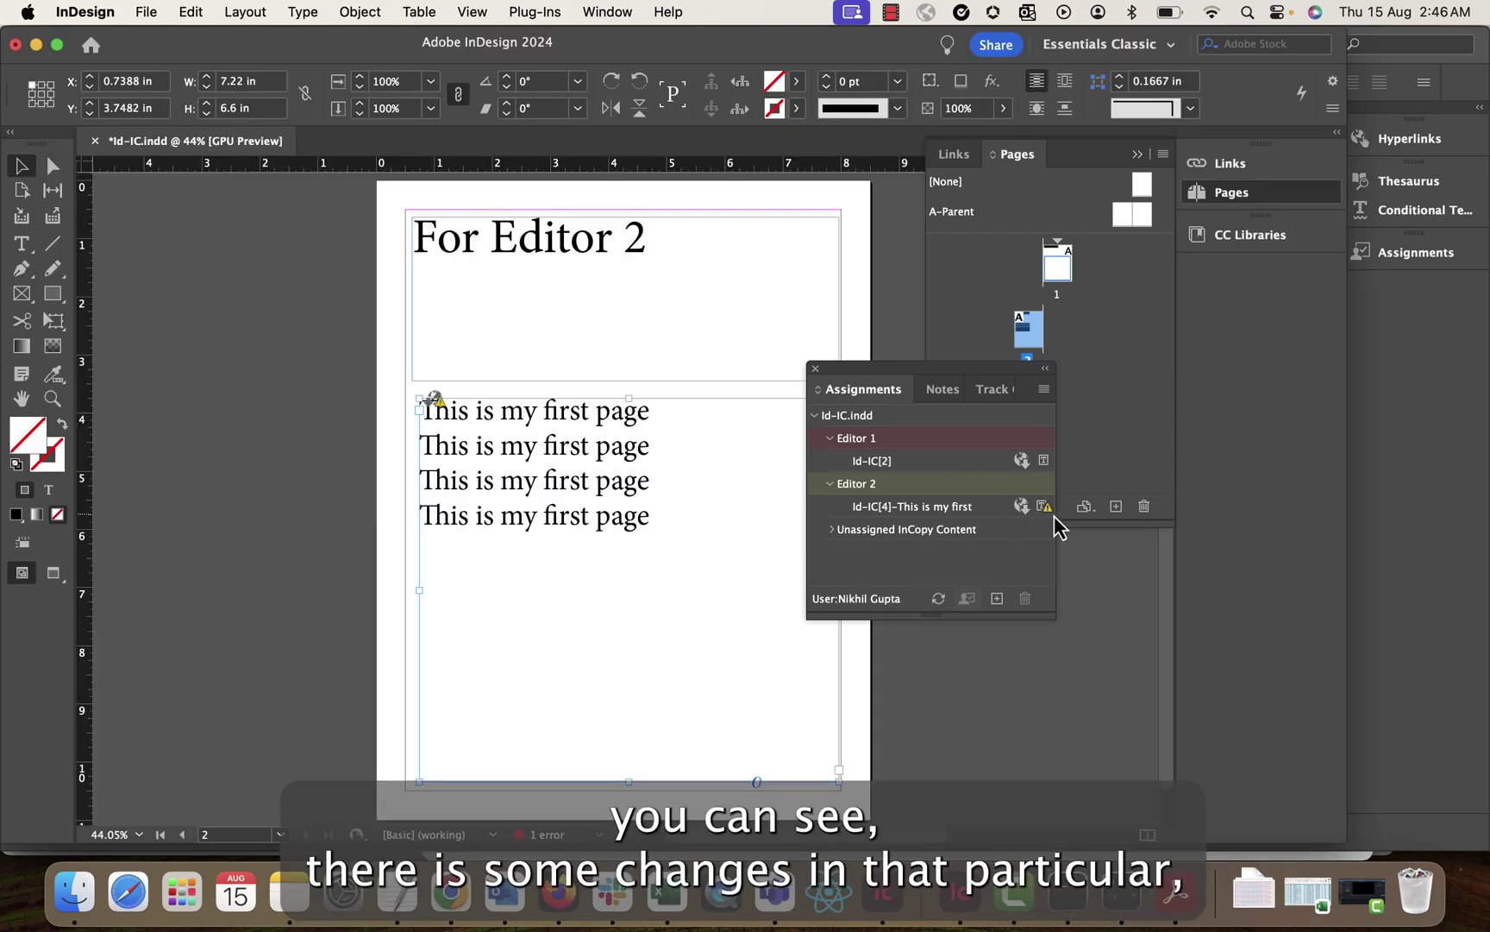
left_click(958, 509)
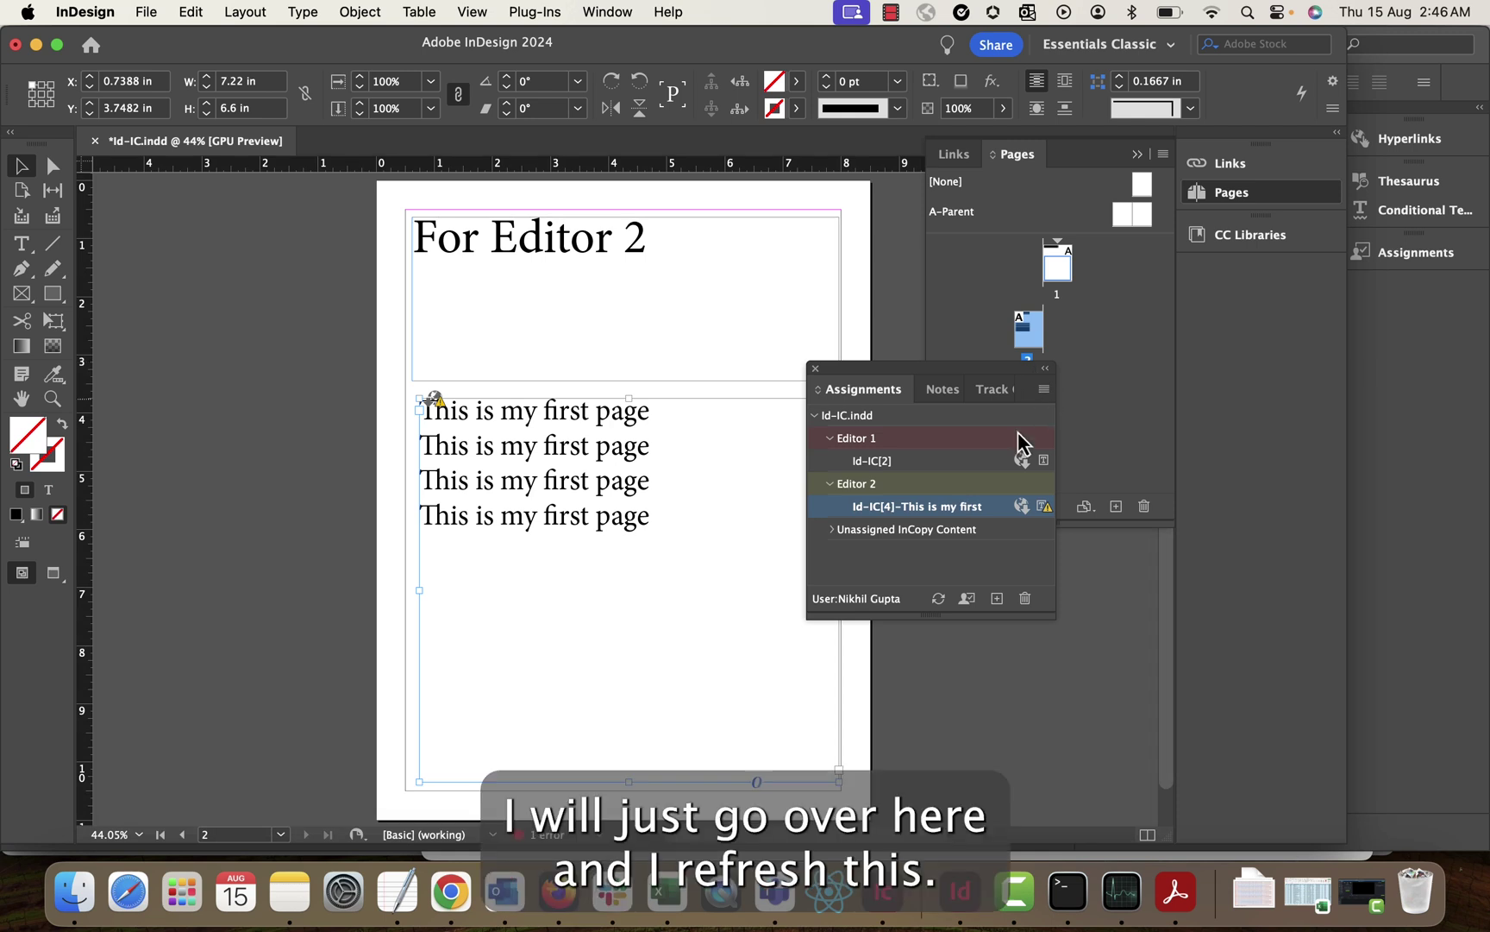
left_click(938, 598)
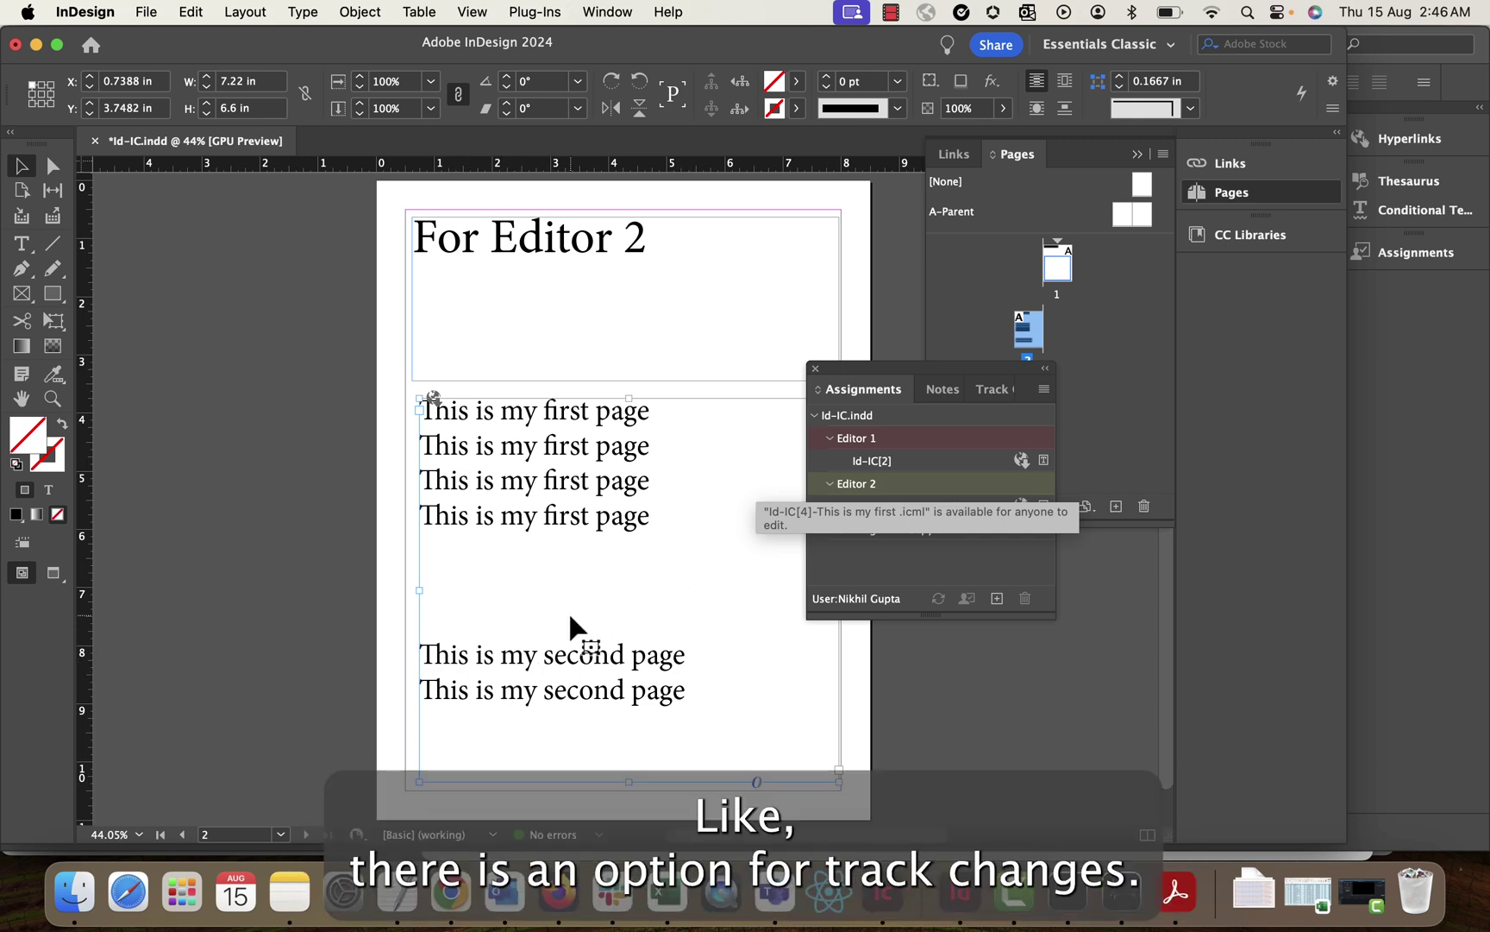
Step: Inspect the tracked changes of the Editor 2 story in the Story Editor, comparing who added the first-page and second-page lines
left_click(992, 389)
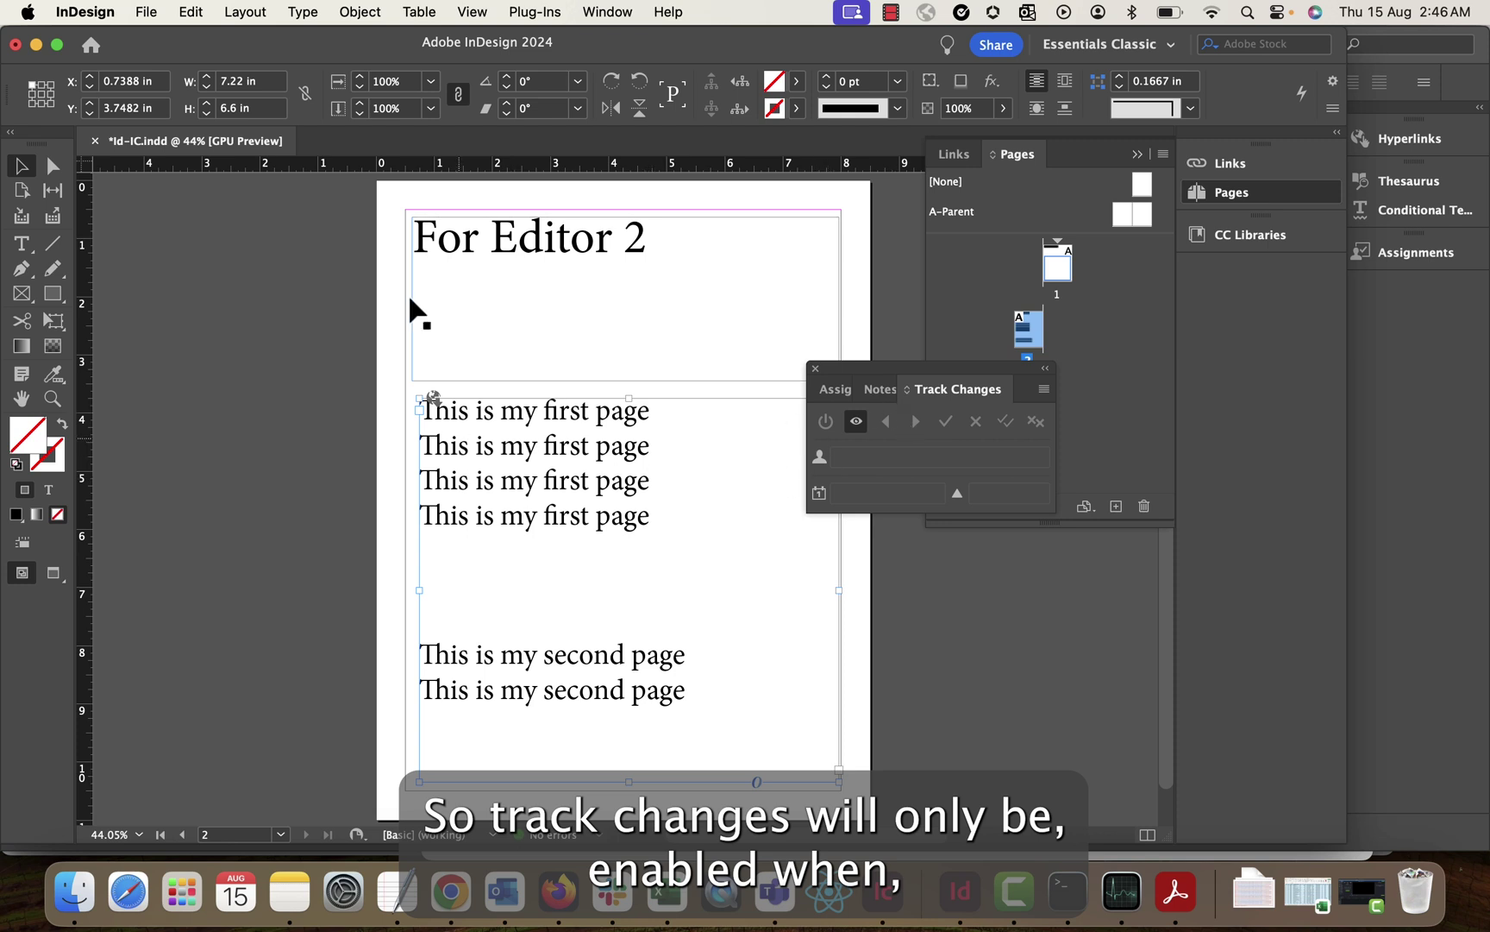
right_click(474, 464)
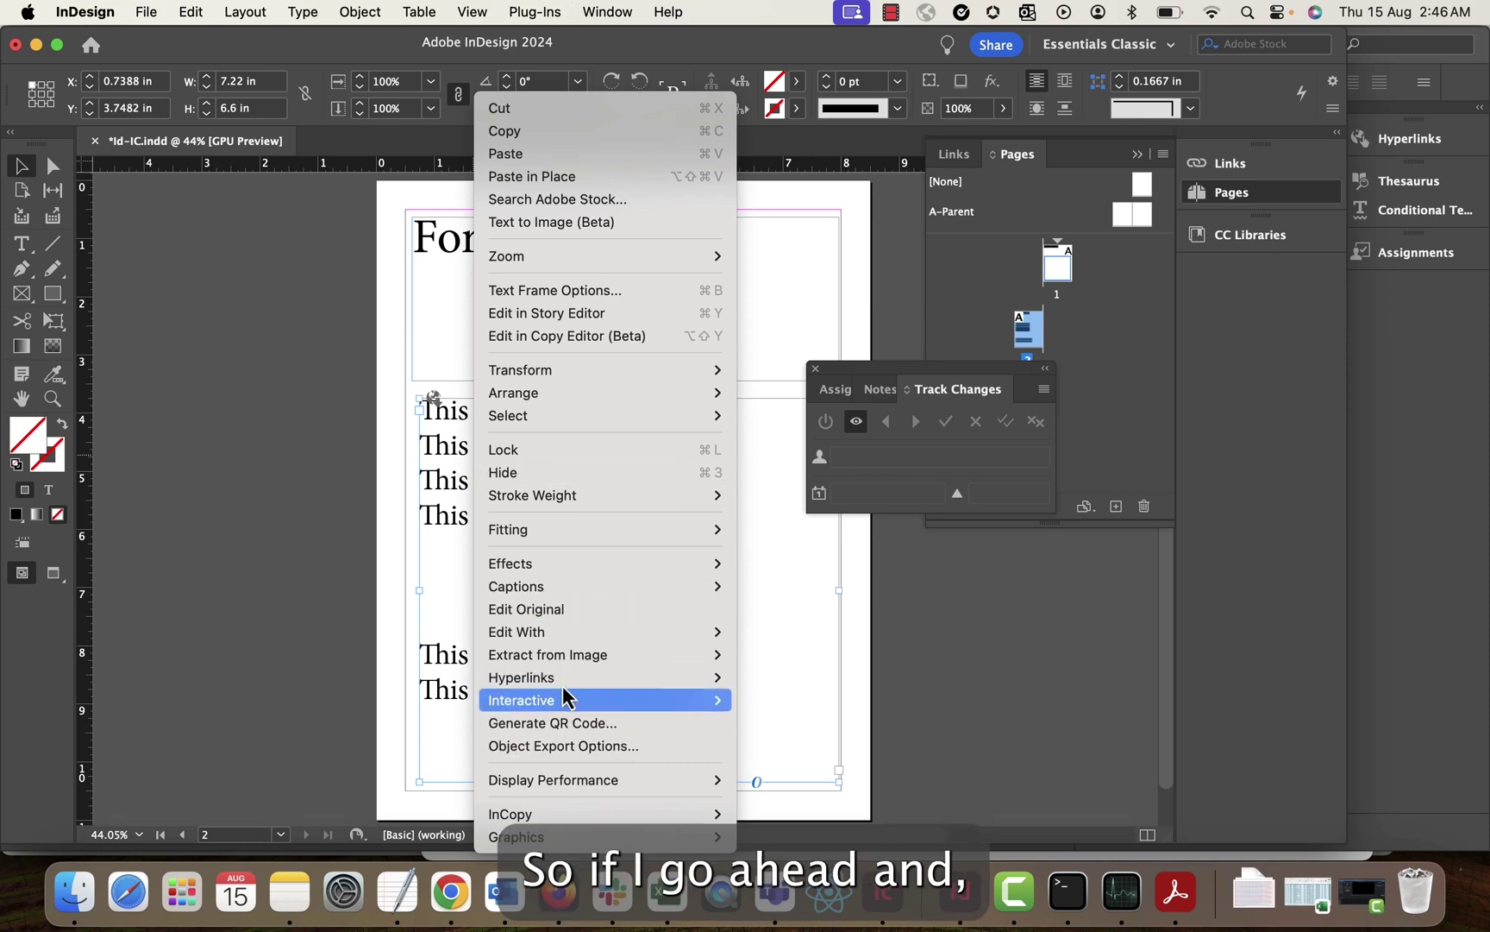
left_click(557, 313)
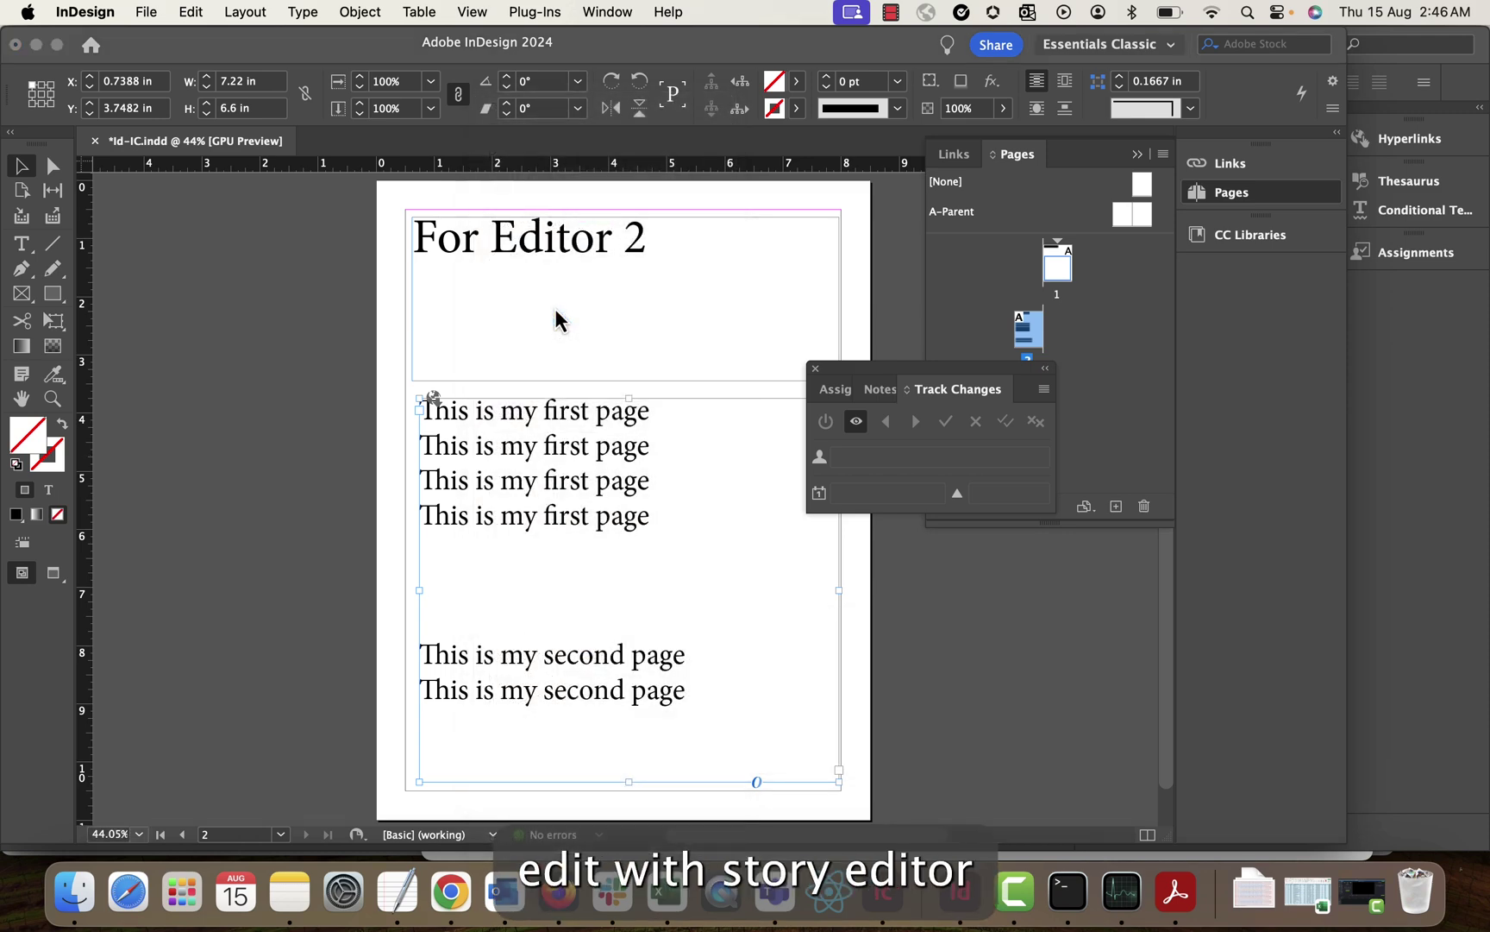
left_click(224, 234)
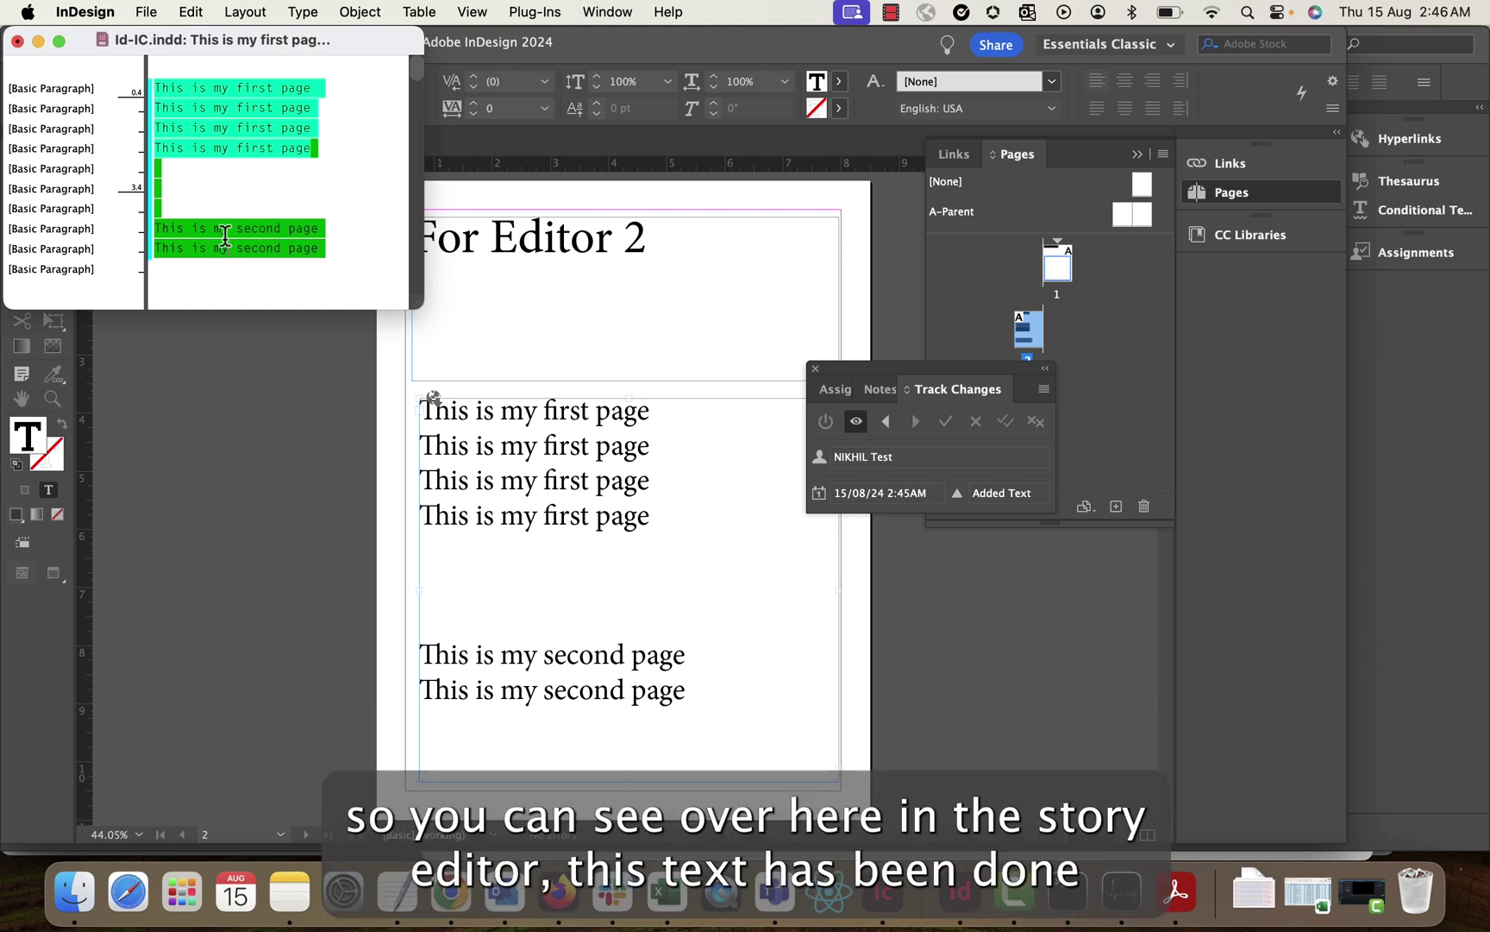
left_click_drag(157, 88, 213, 111)
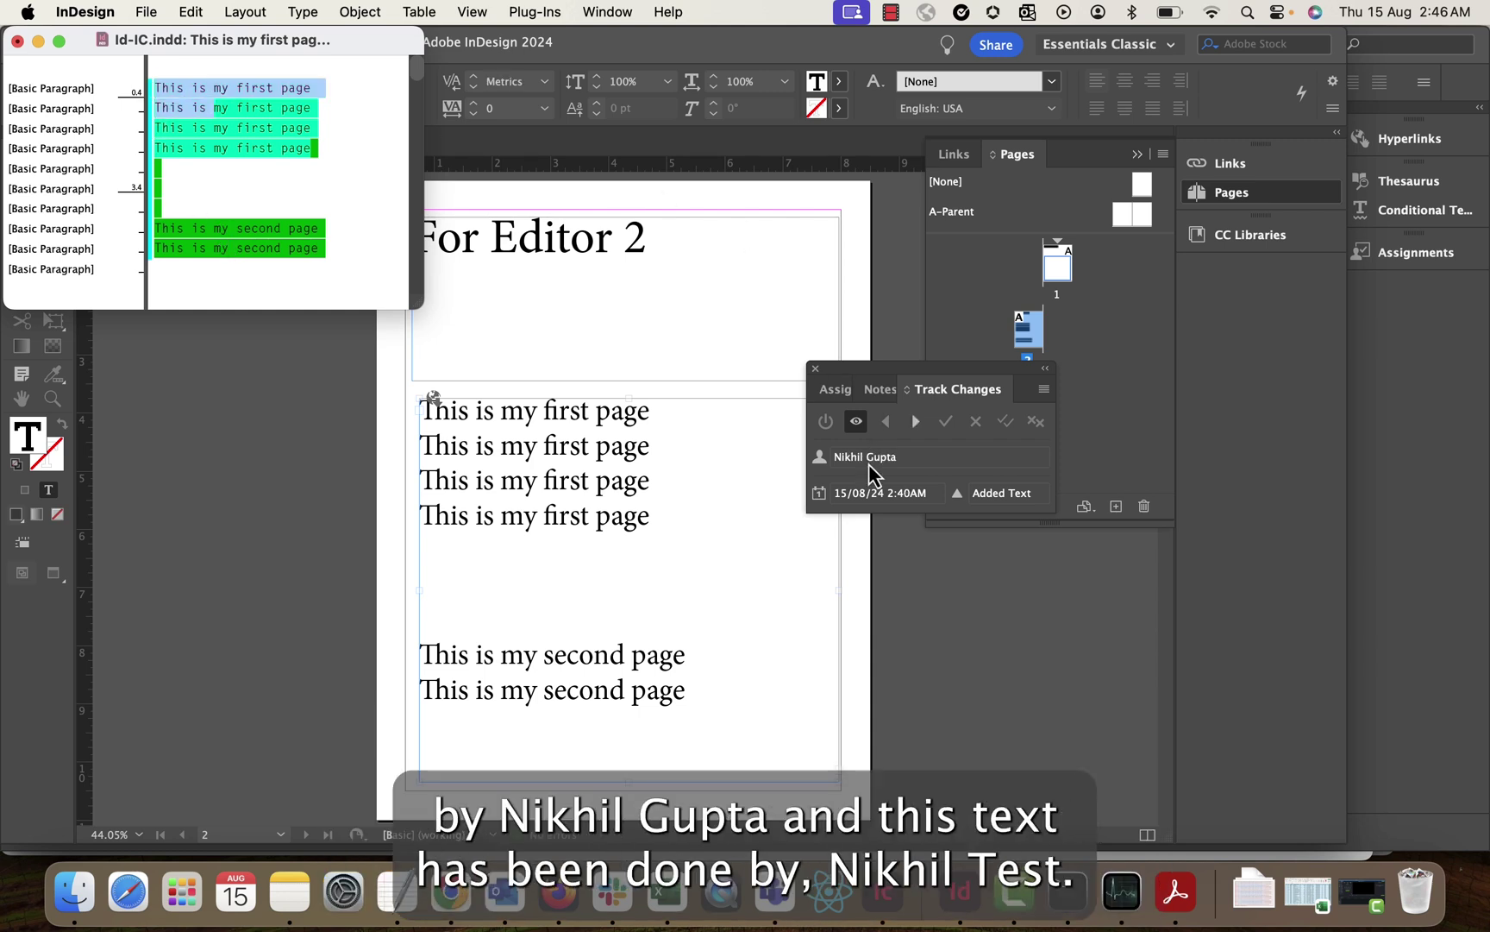
left_click(207, 235)
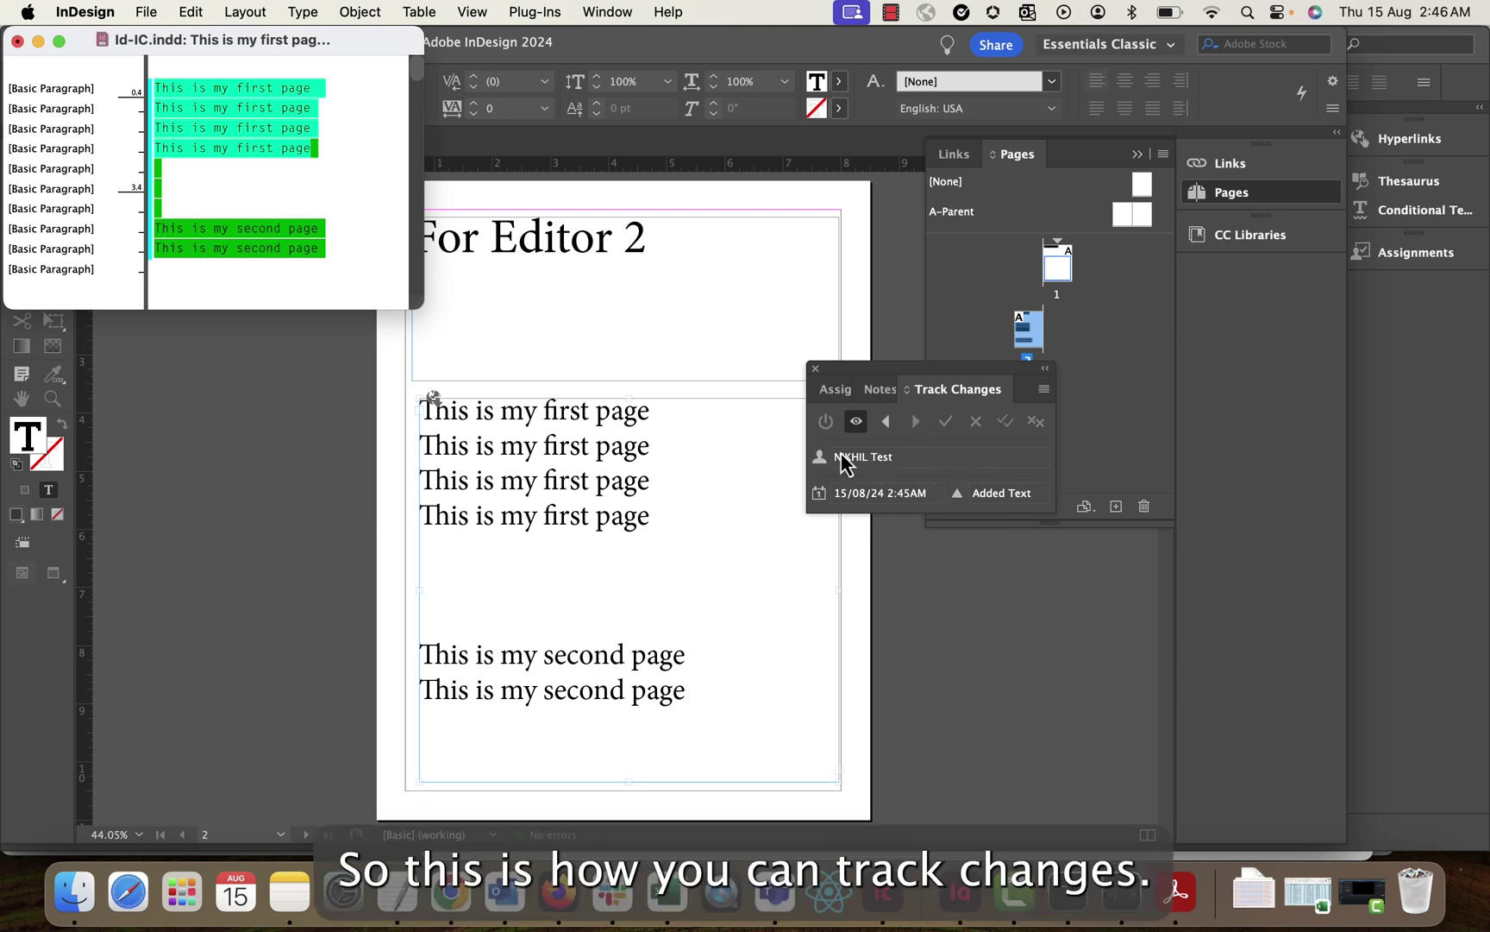
Step: Check out the Editor 2 story in InDesign and open it in the Story Editor
right_click(500, 424)
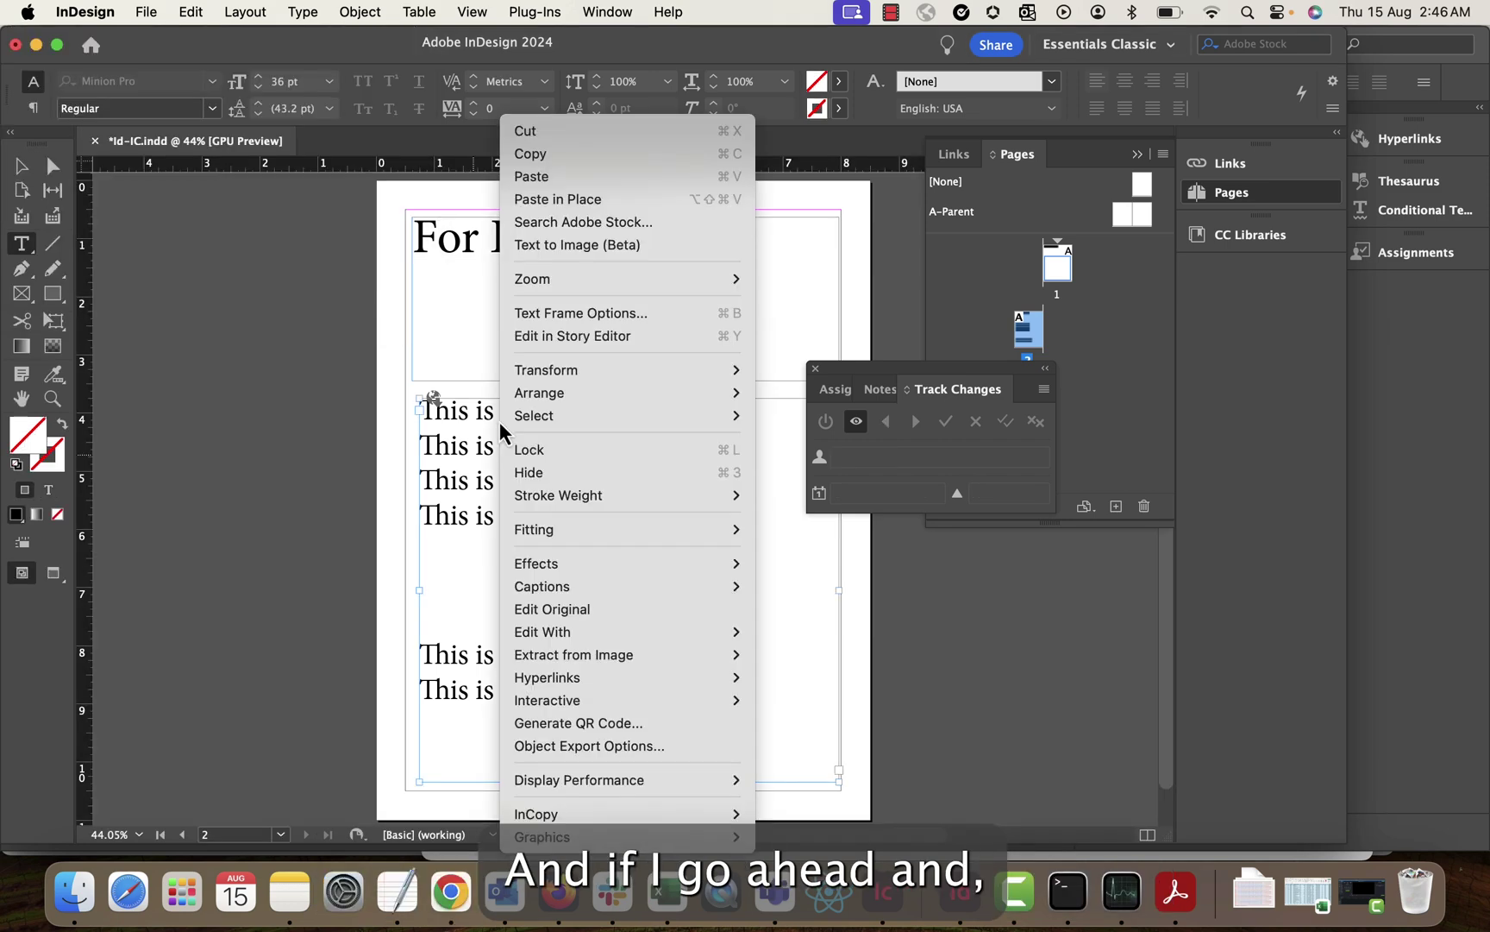
mouse_move(690, 369)
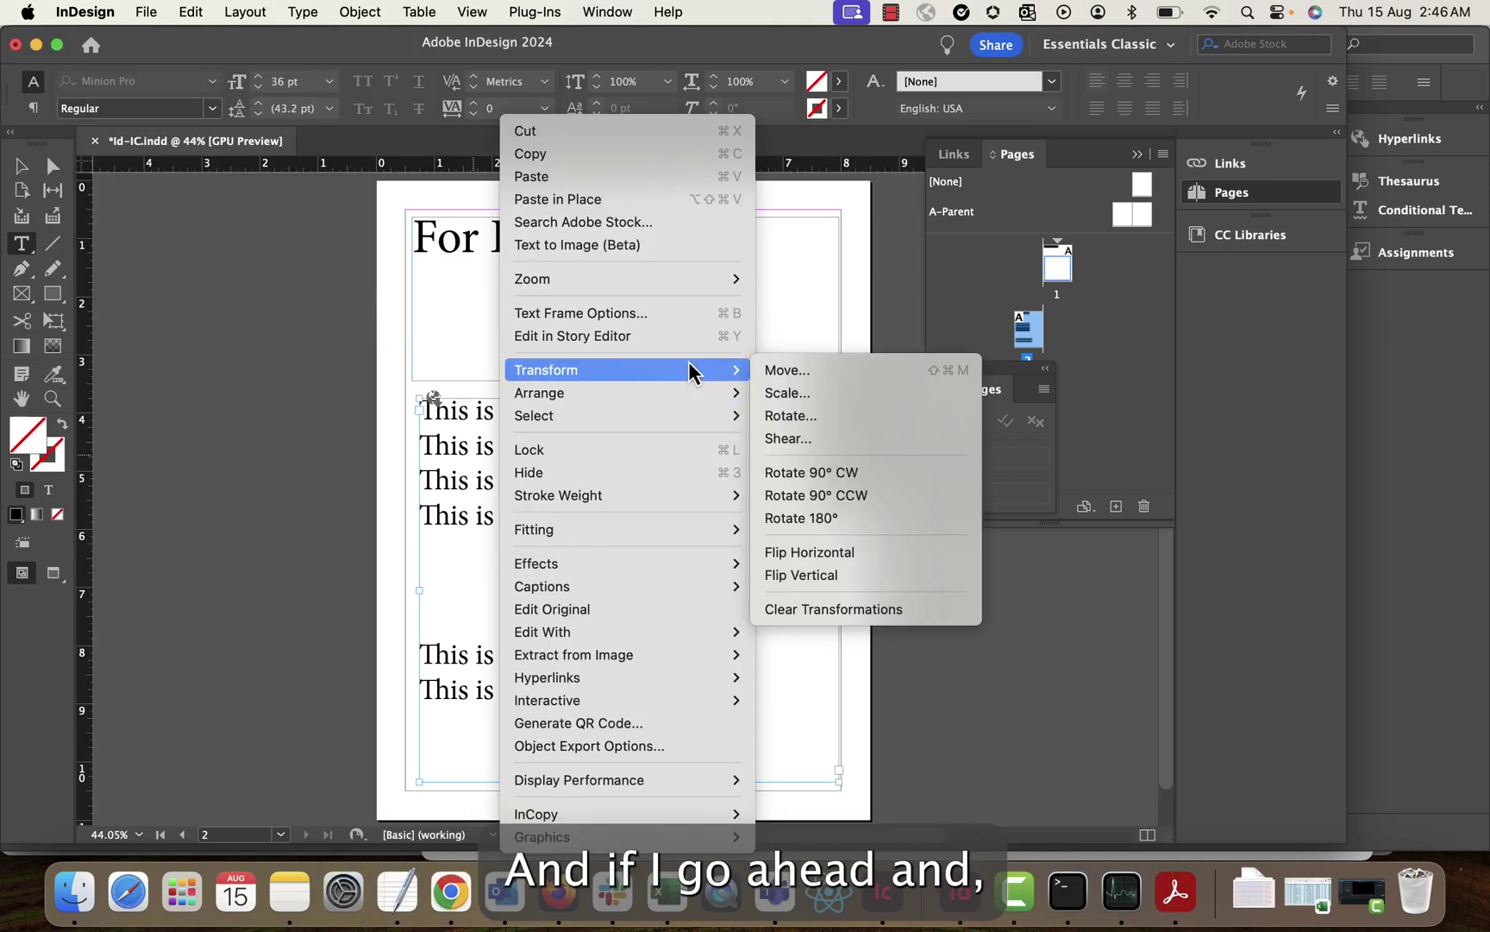
mouse_move(638, 813)
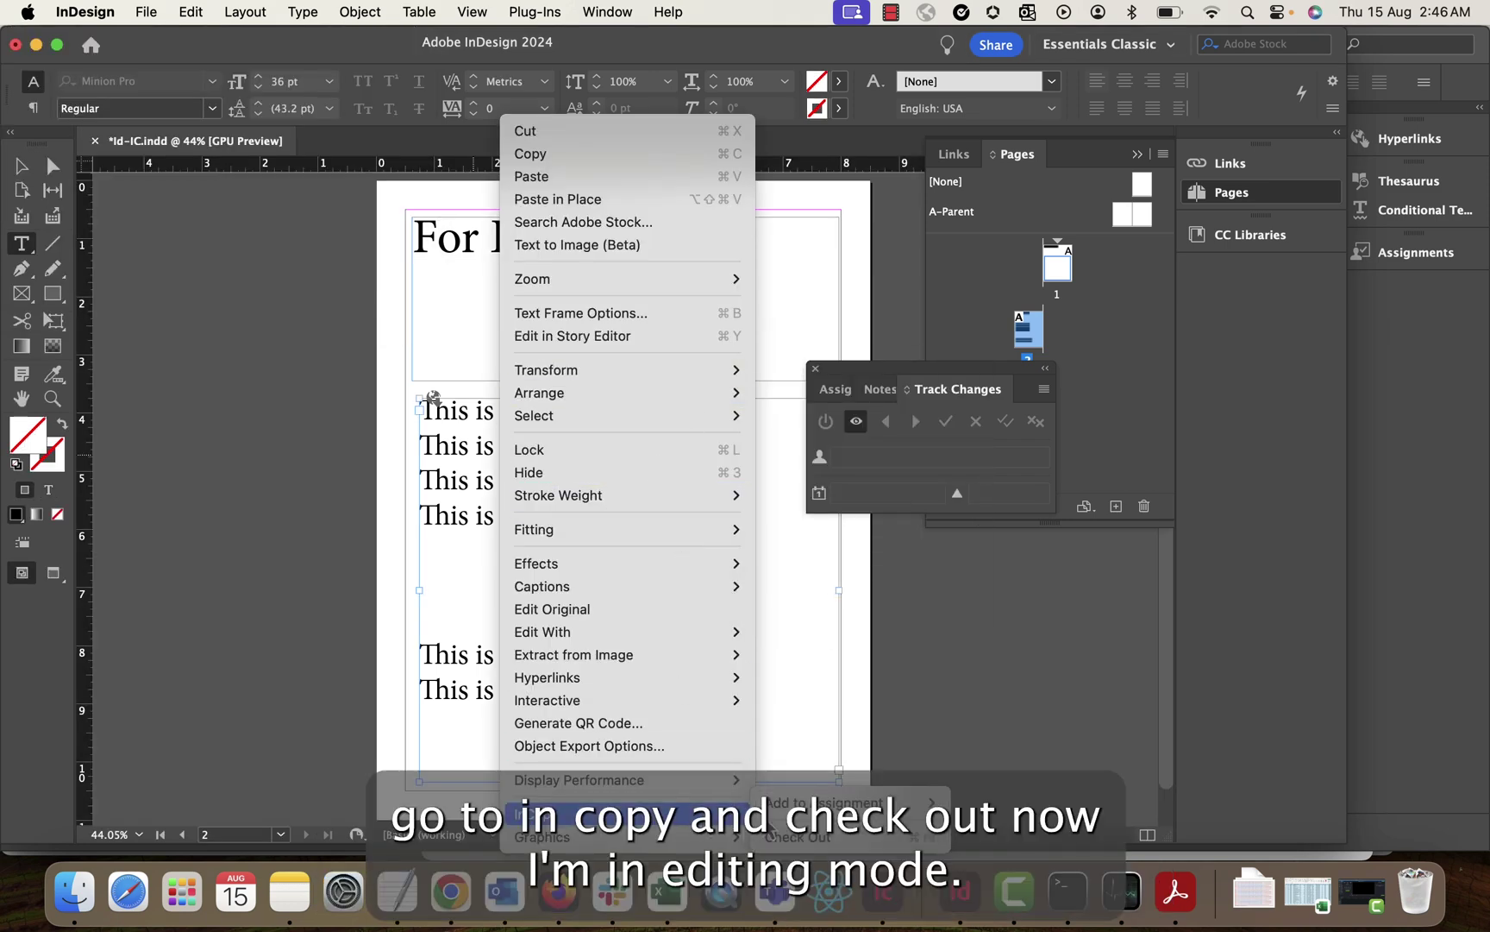
left_click(798, 837)
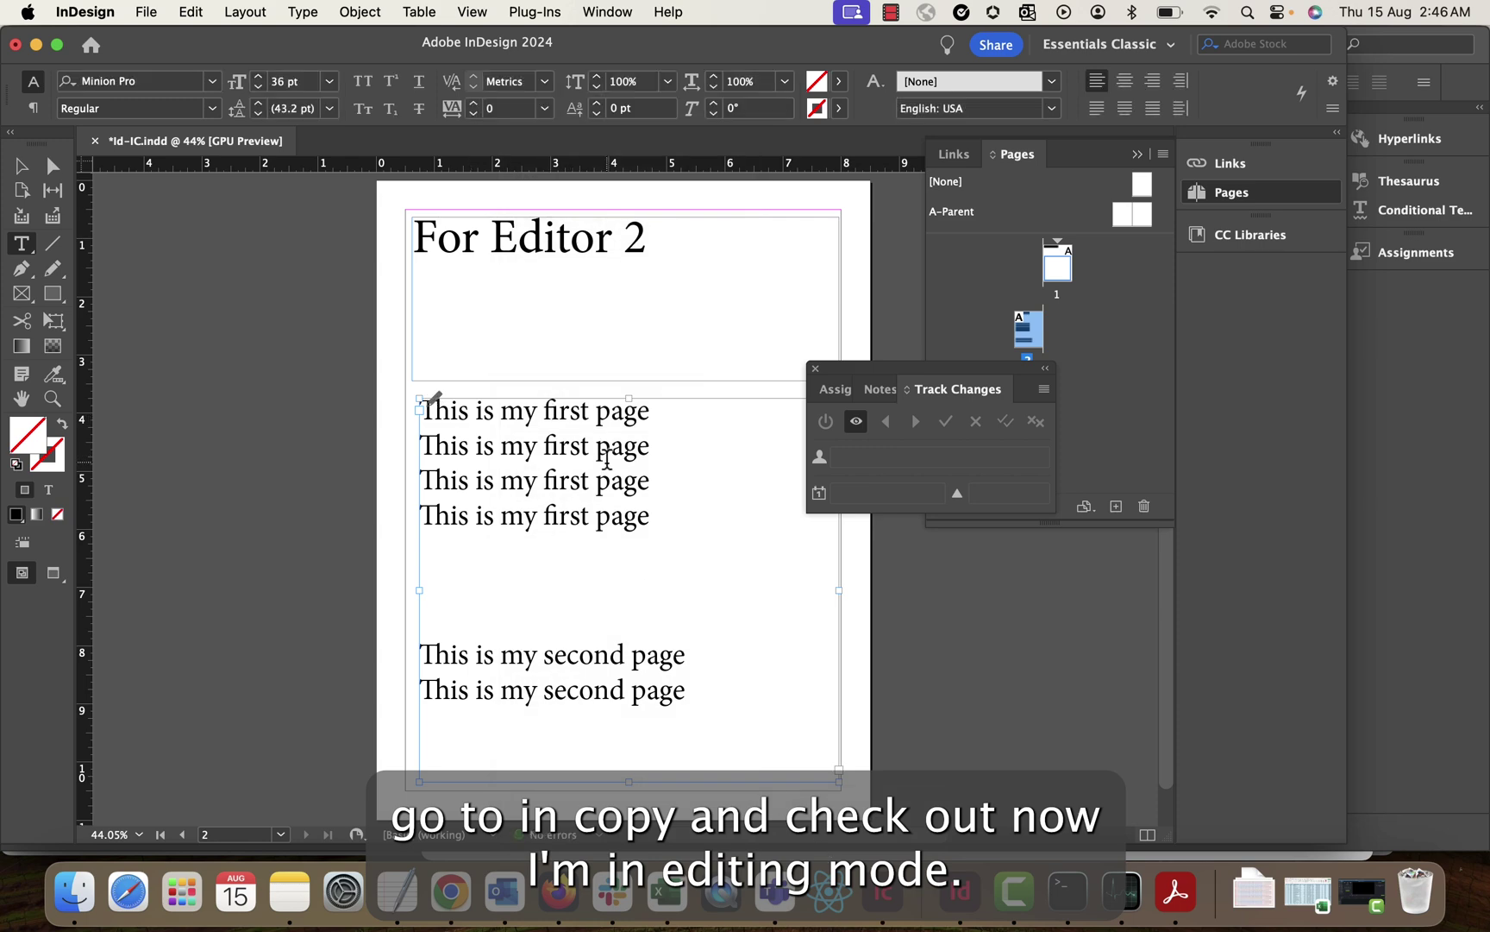
right_click(523, 490)
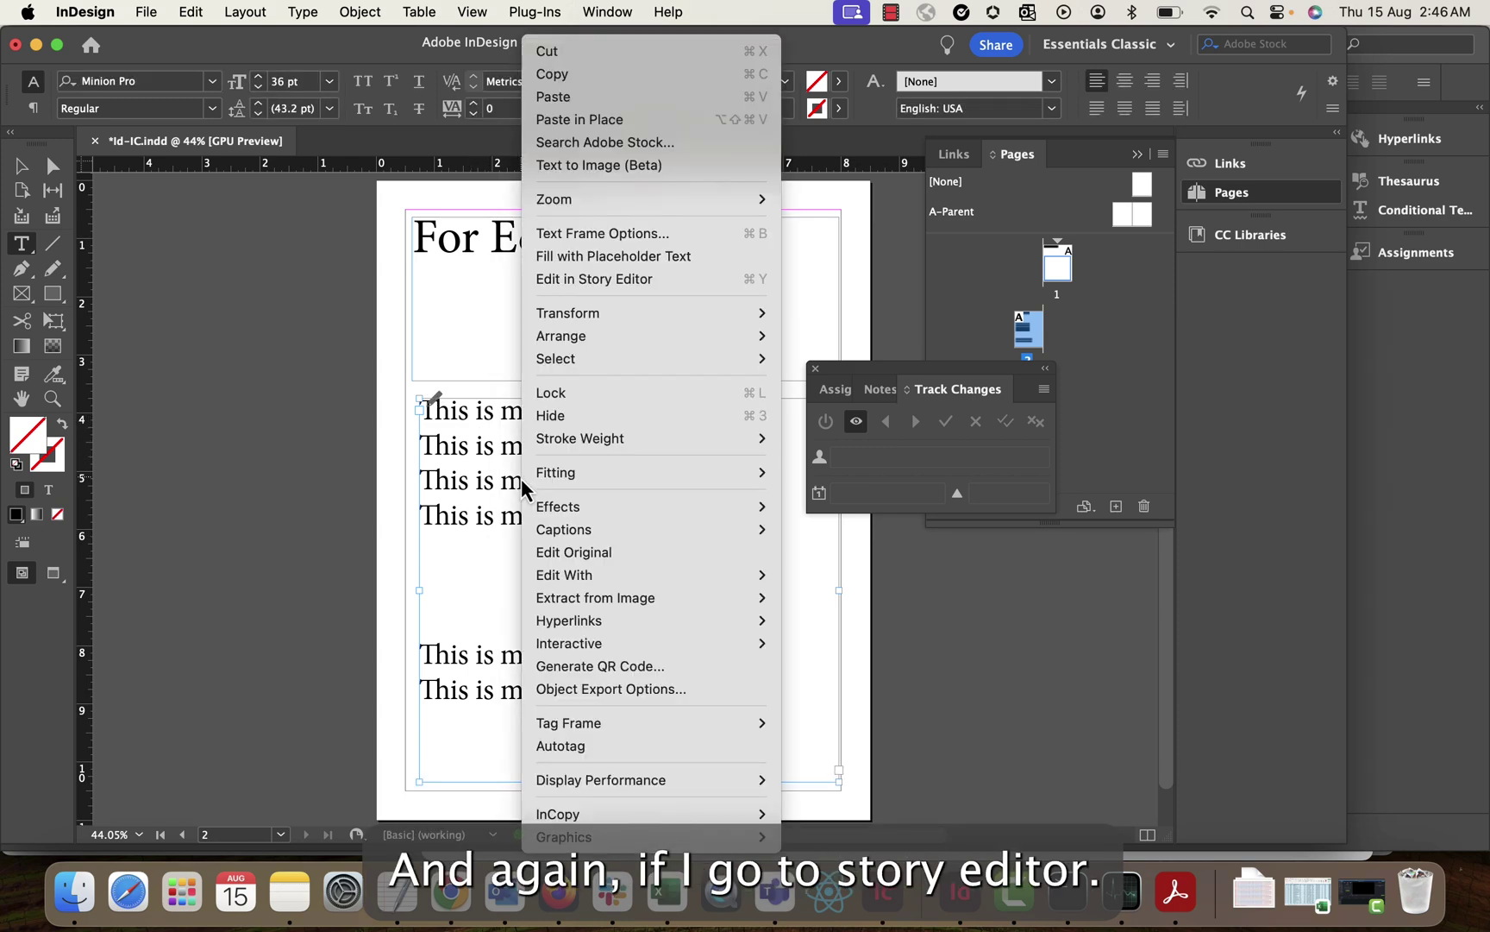
left_click(618, 278)
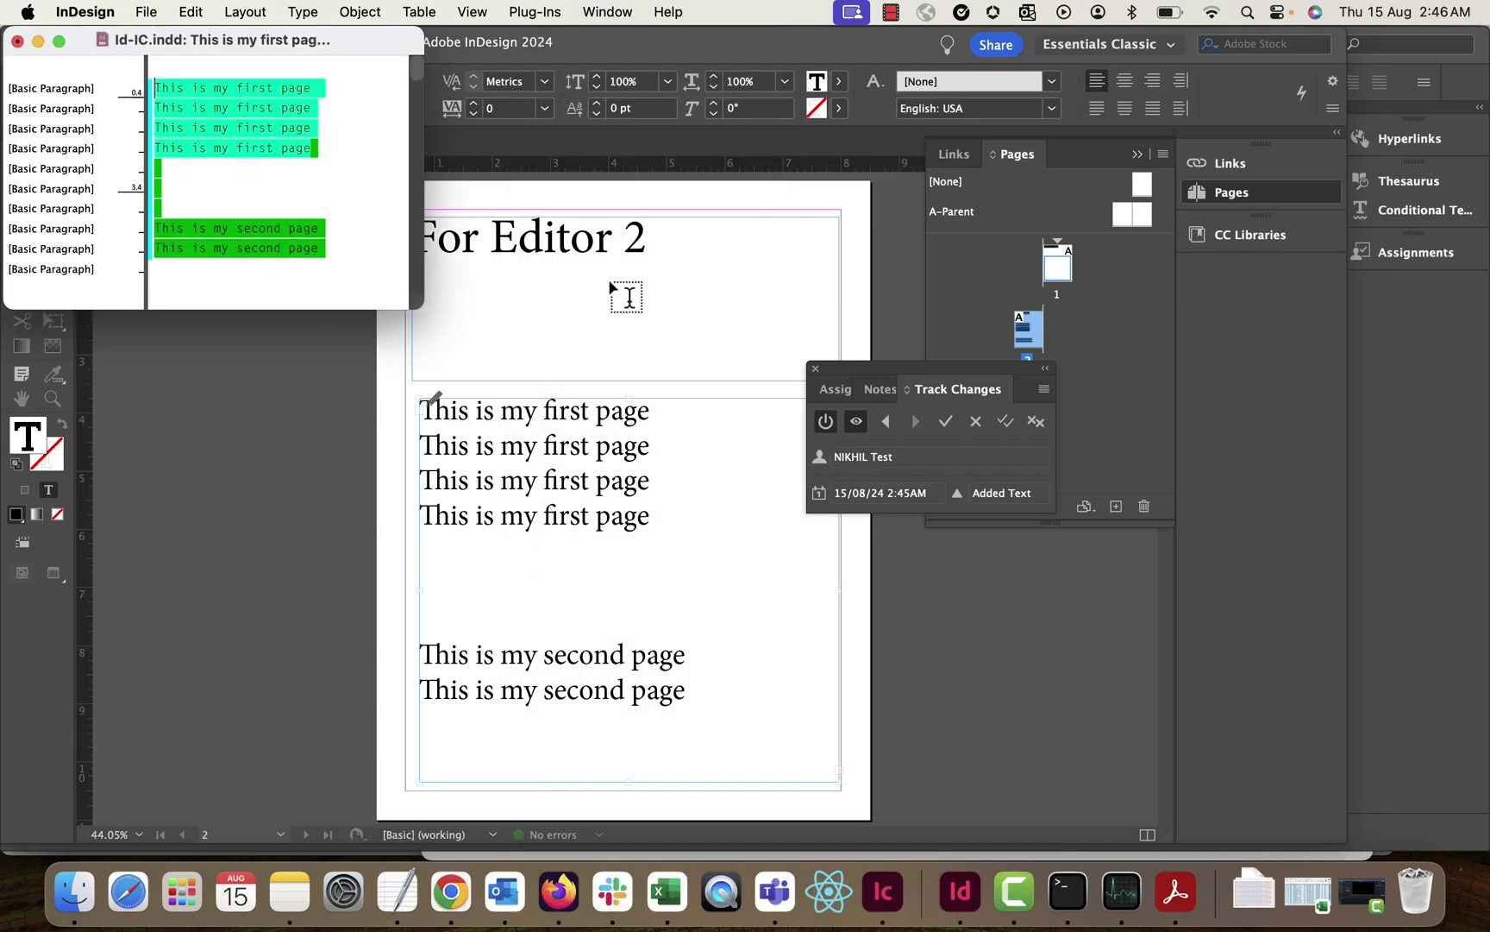
Step: Reject the tracked addition of the first "This is my second page" line and save the document
left_click_drag(157, 227, 320, 258)
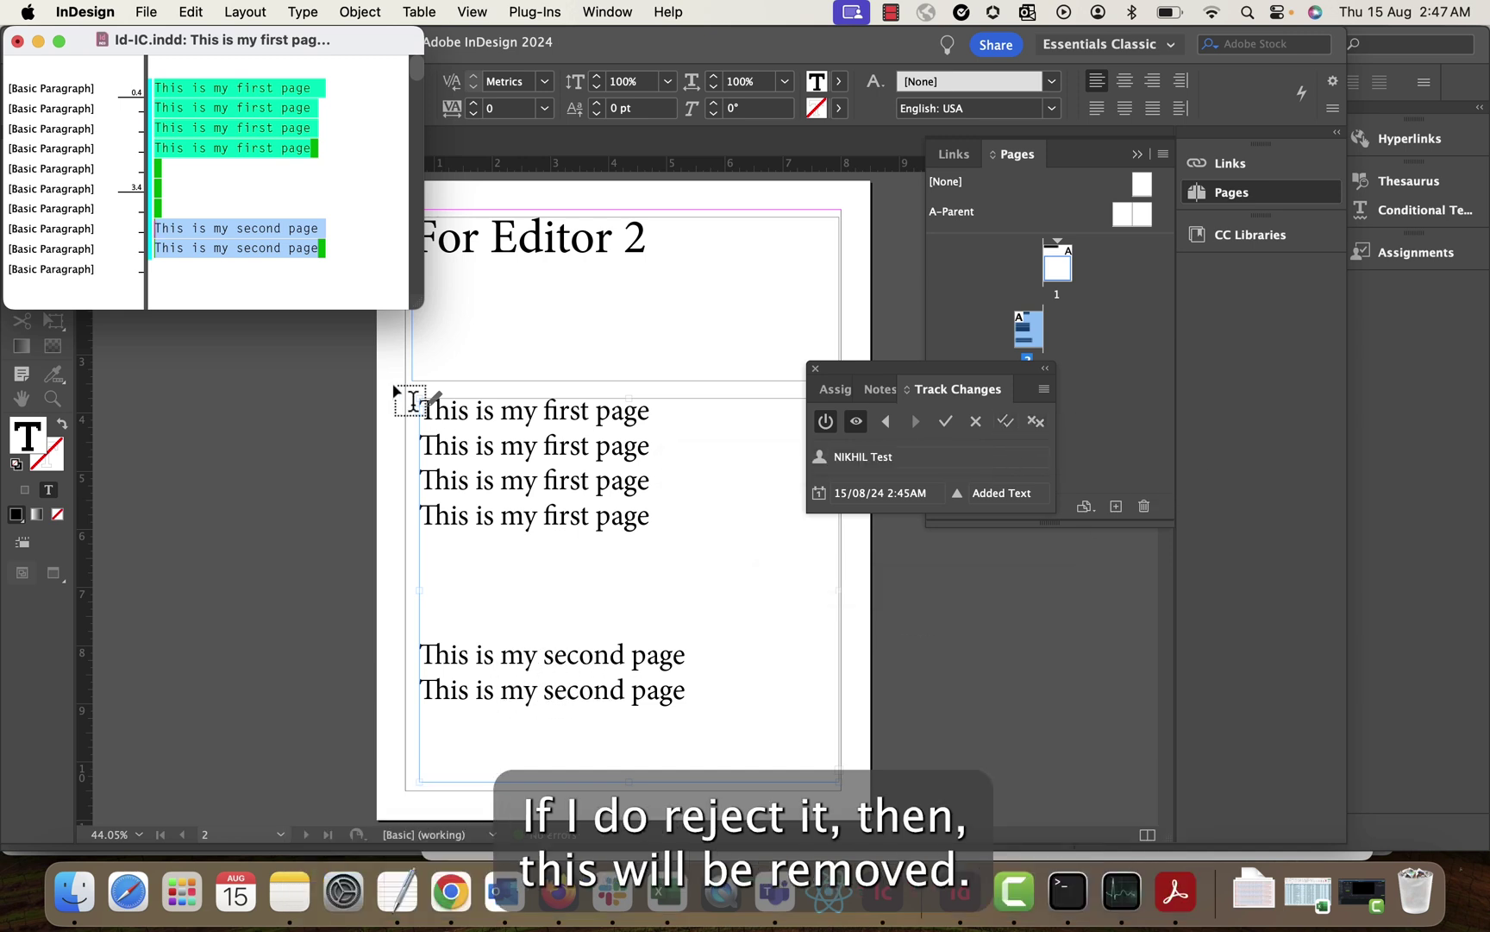
left_click(226, 246)
triple_click(223, 235)
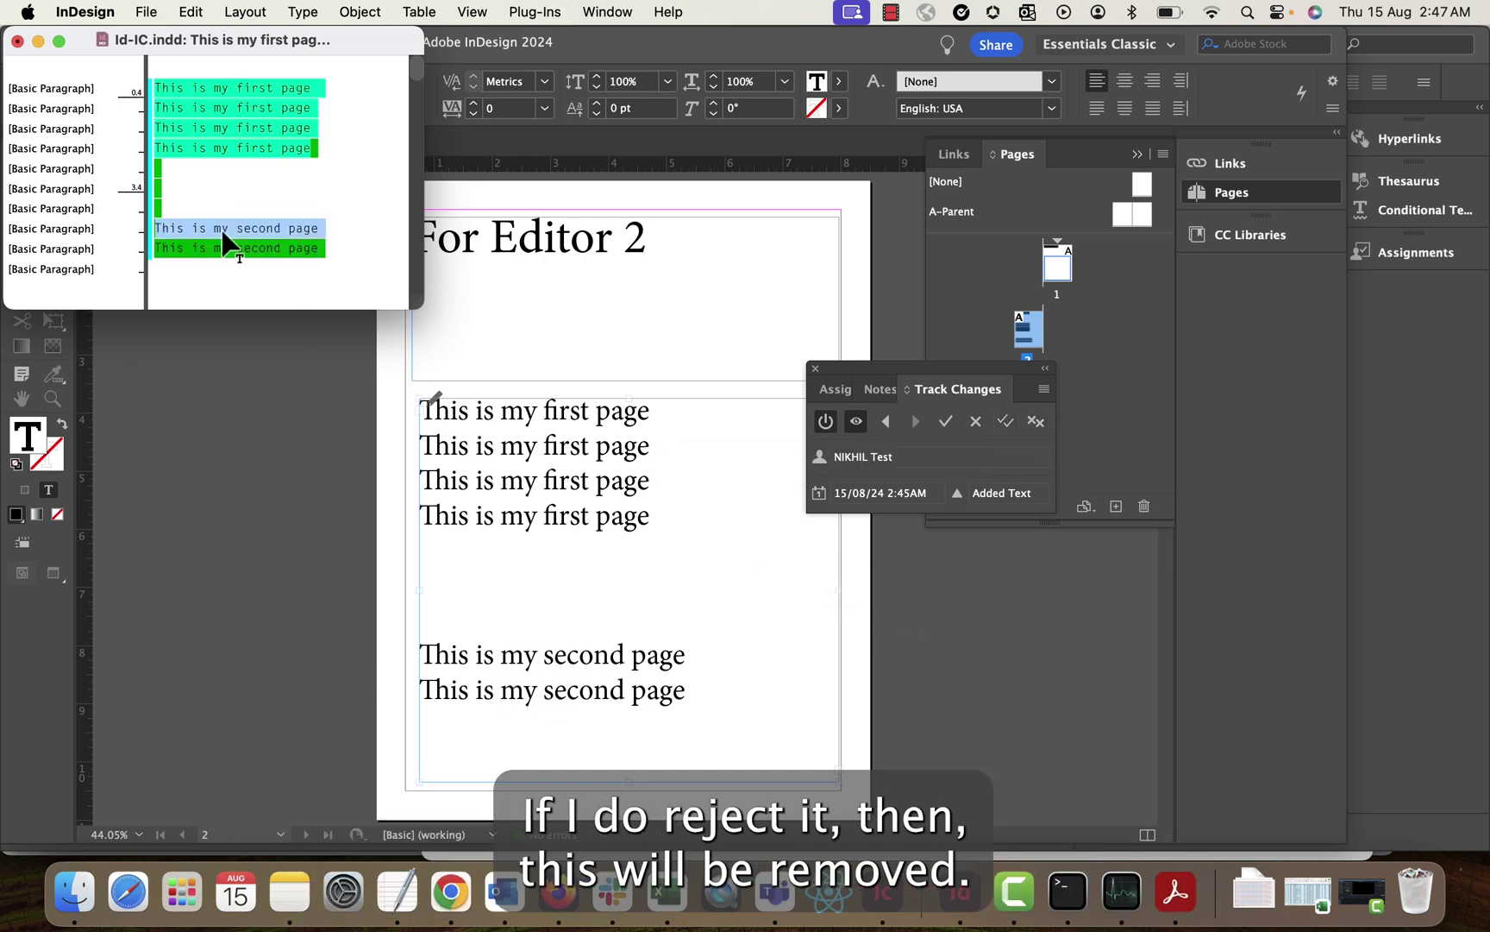
left_click(976, 423)
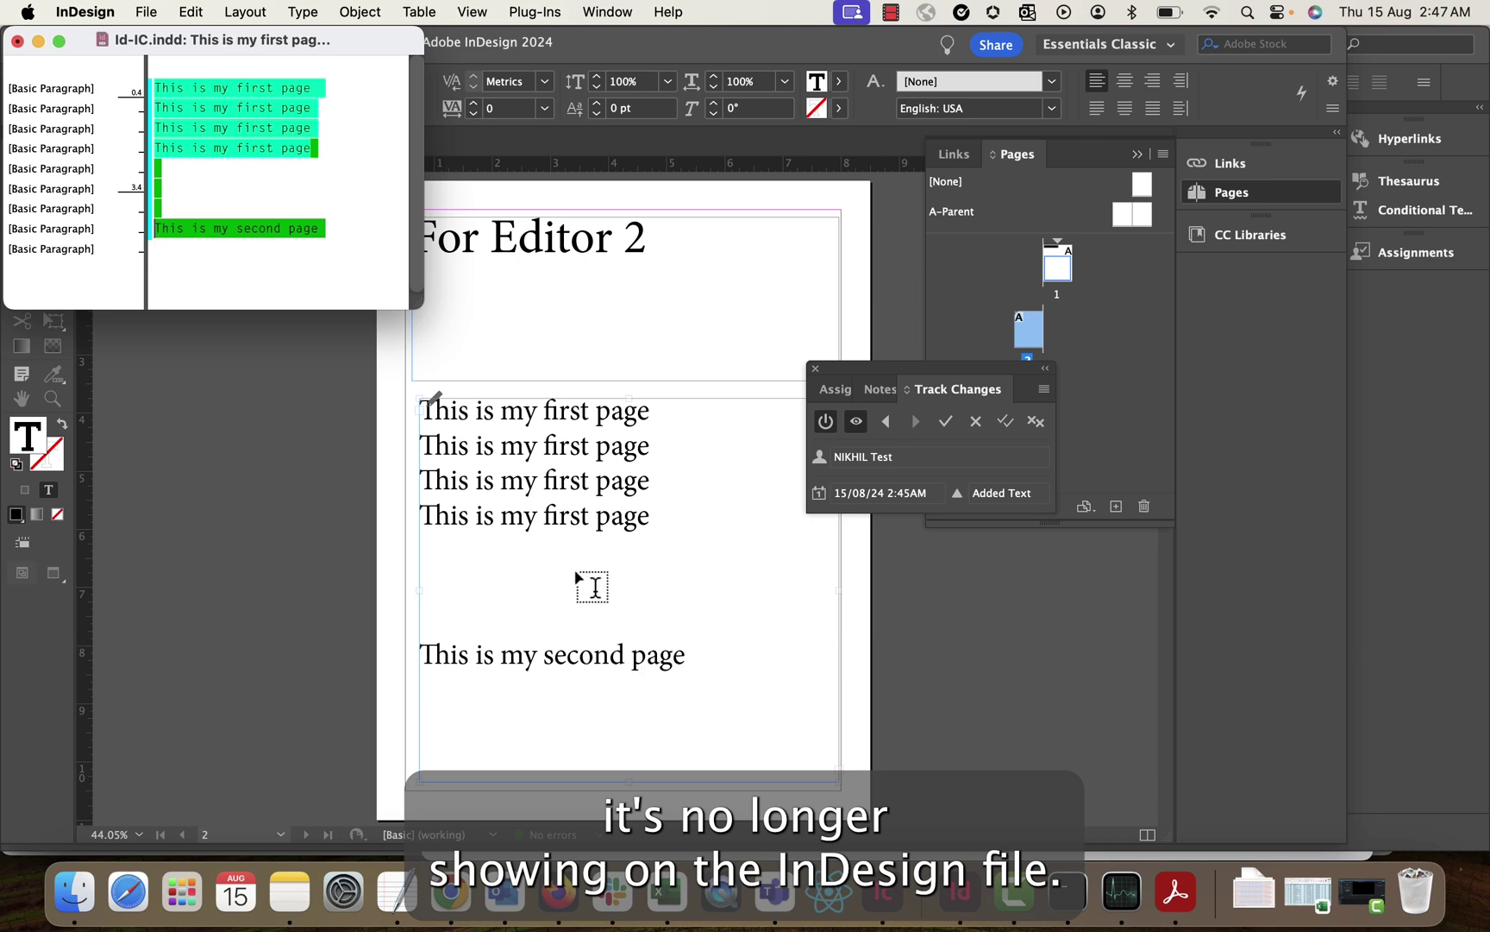
left_click(144, 12)
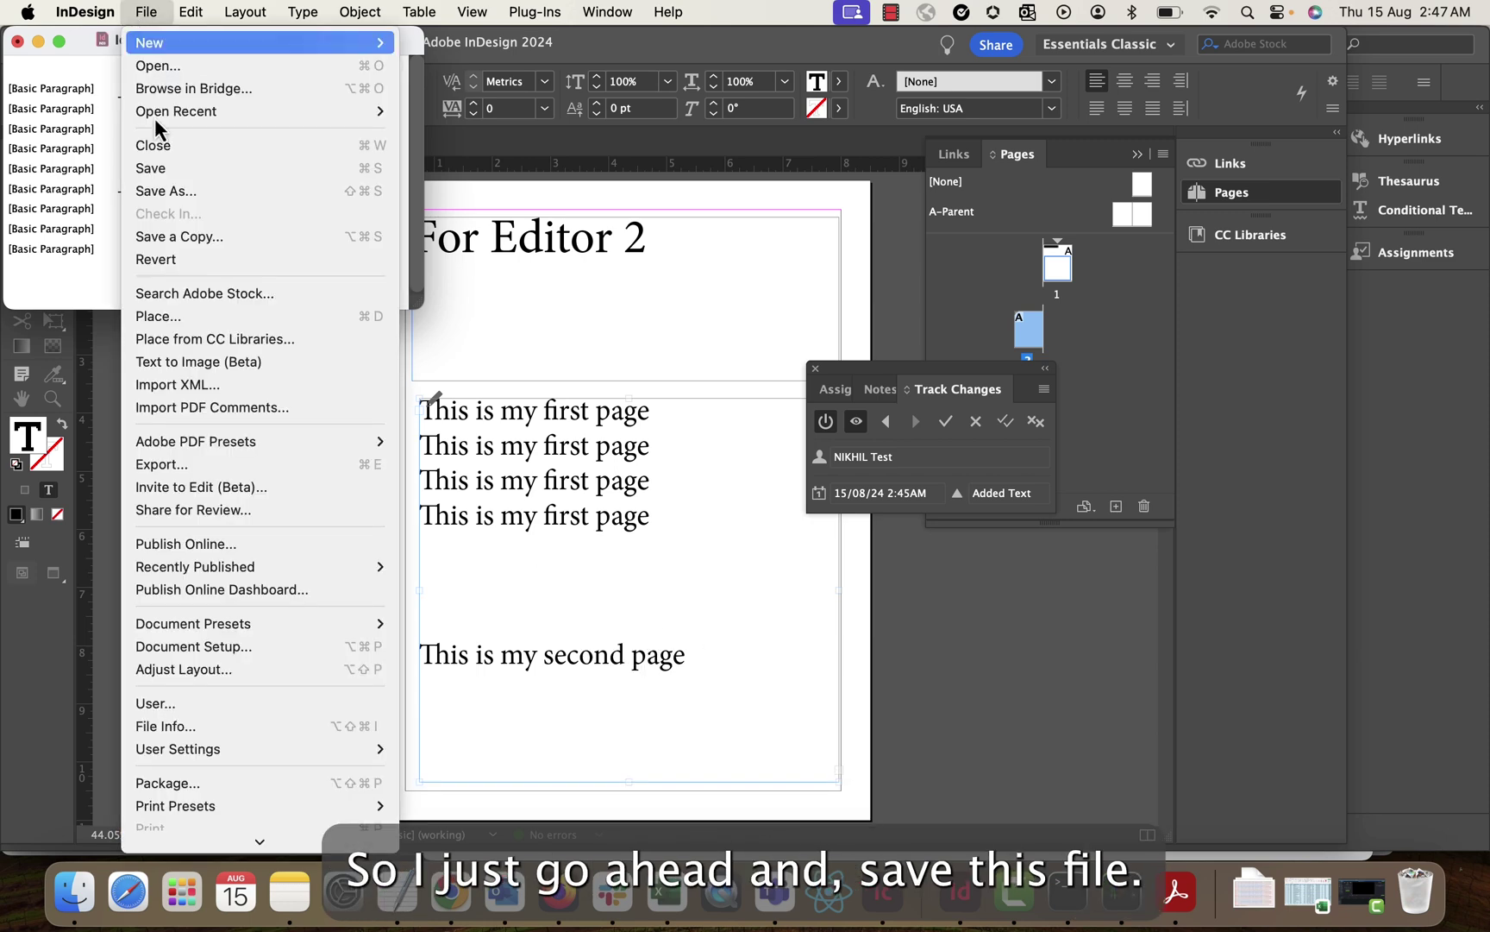
left_click(164, 170)
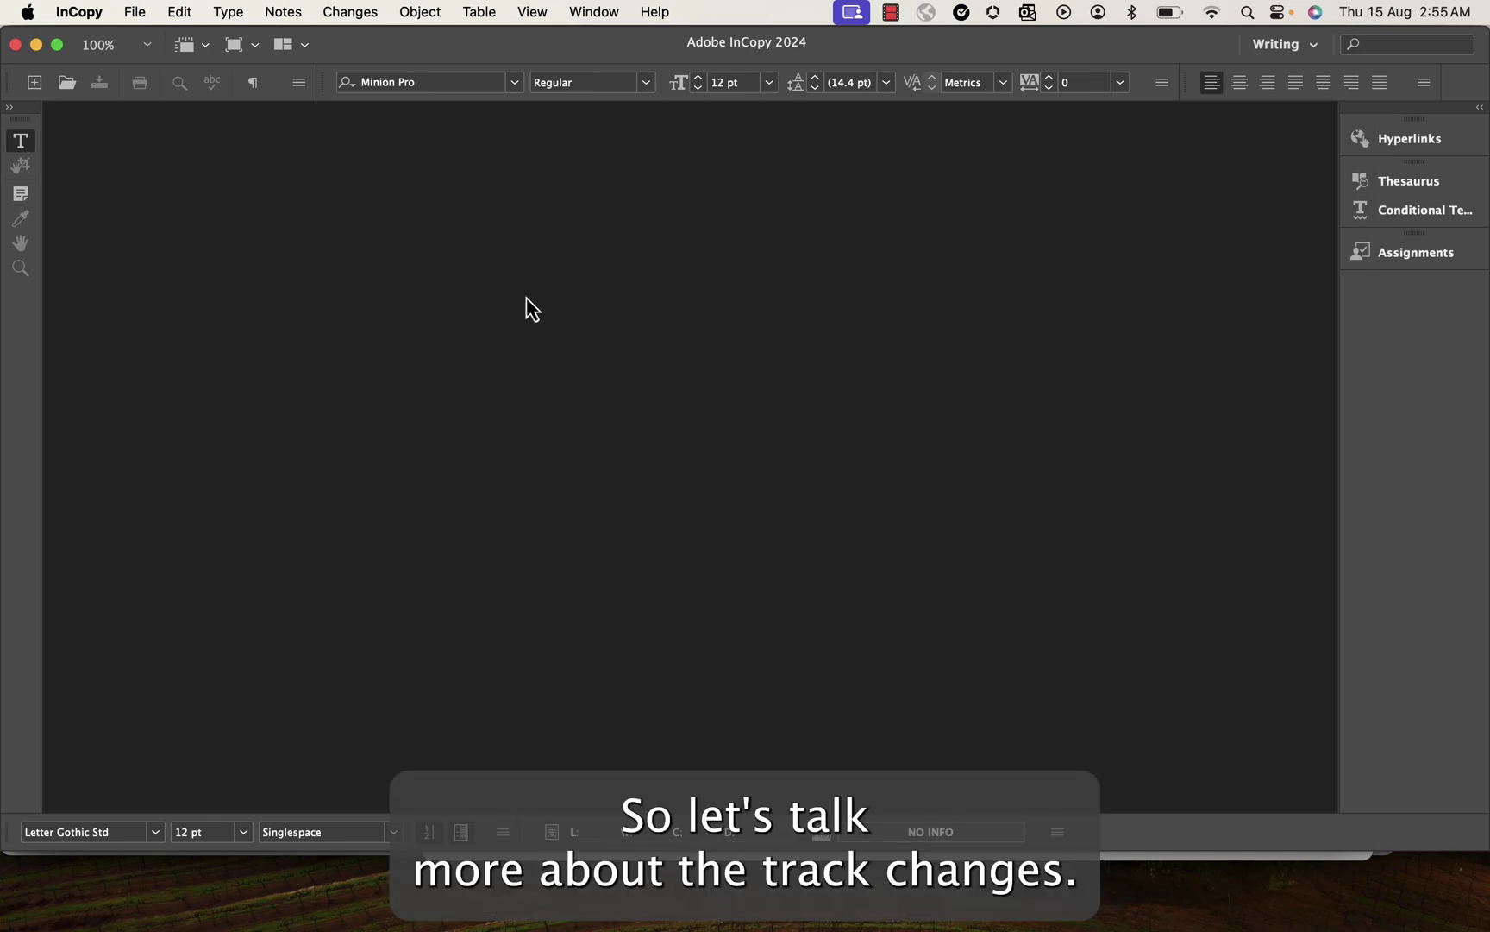
Step: In InCopy, open Editor 1.icma from the Id-IC Assignments folder and check out its story
left_click(145, 19)
left_click(211, 69)
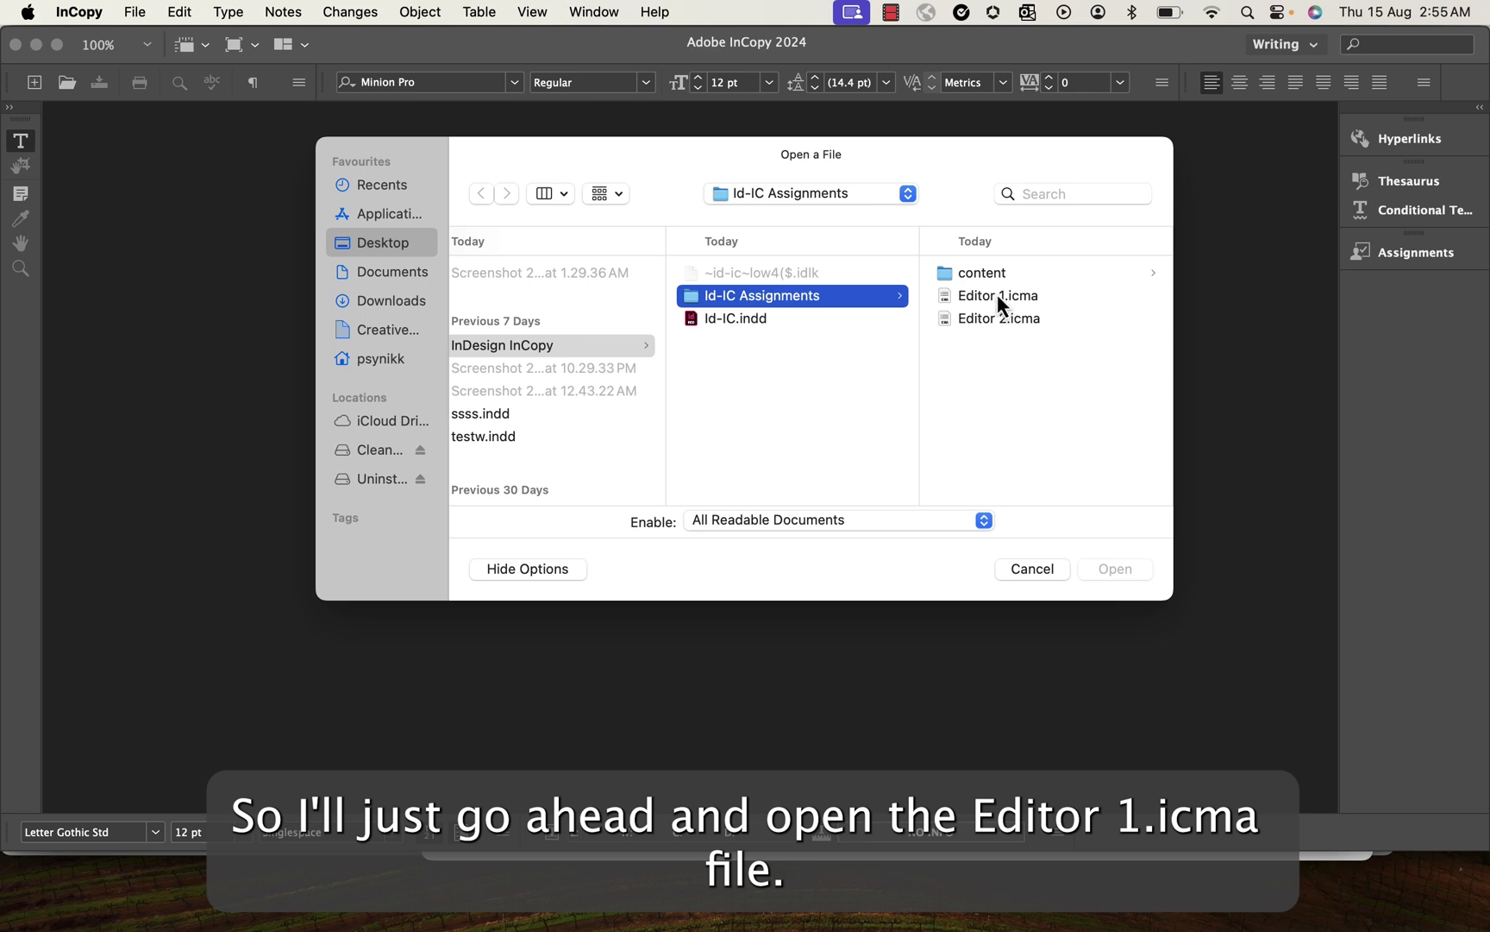
double_click(998, 295)
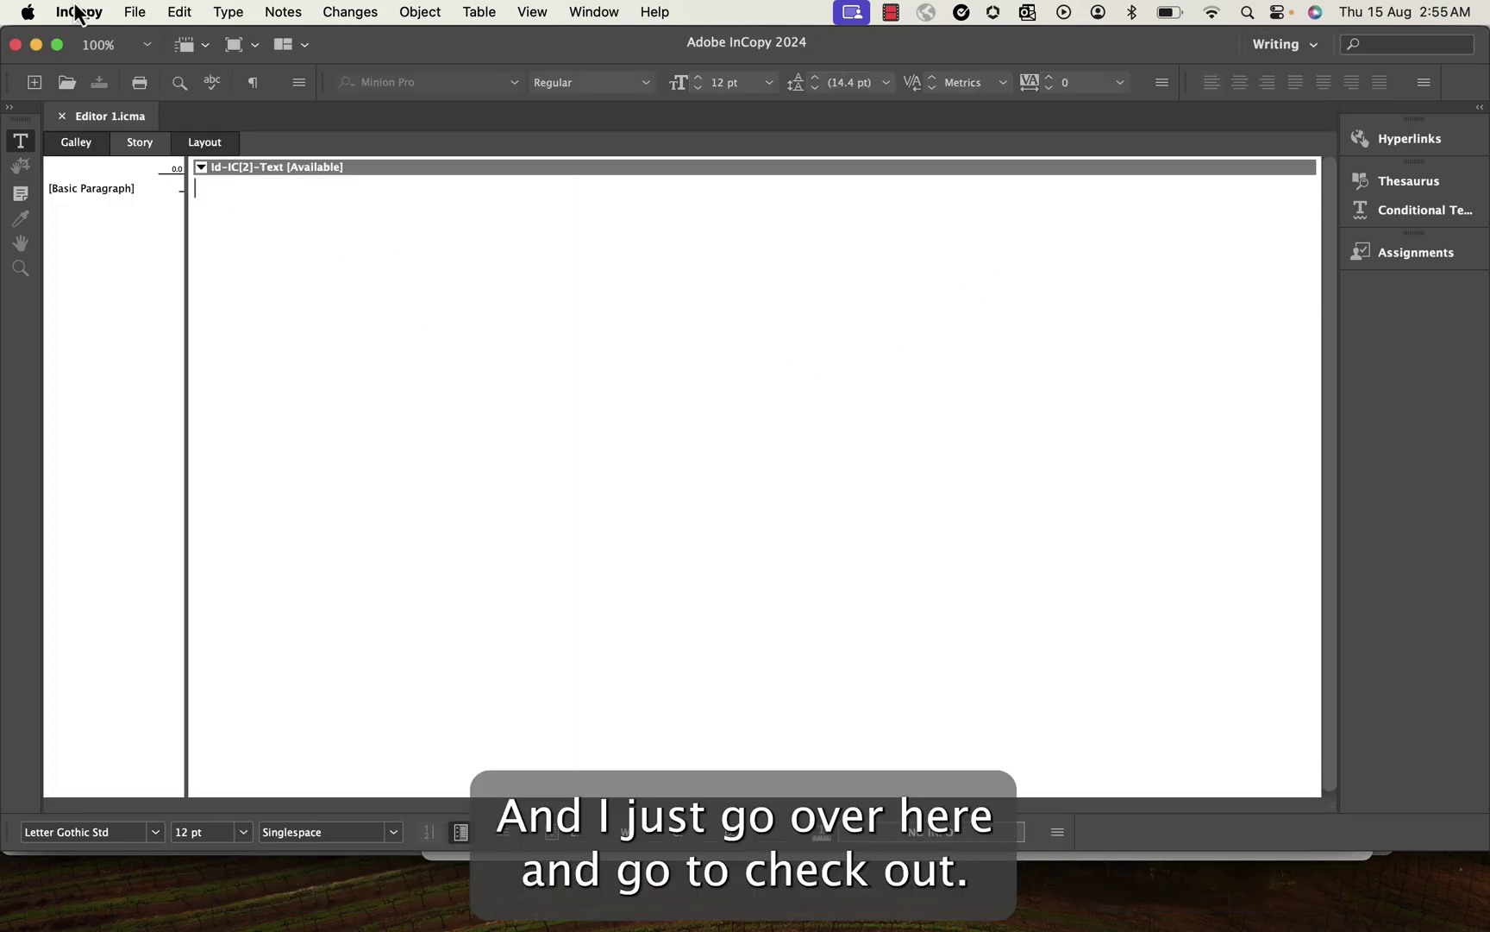
left_click(143, 11)
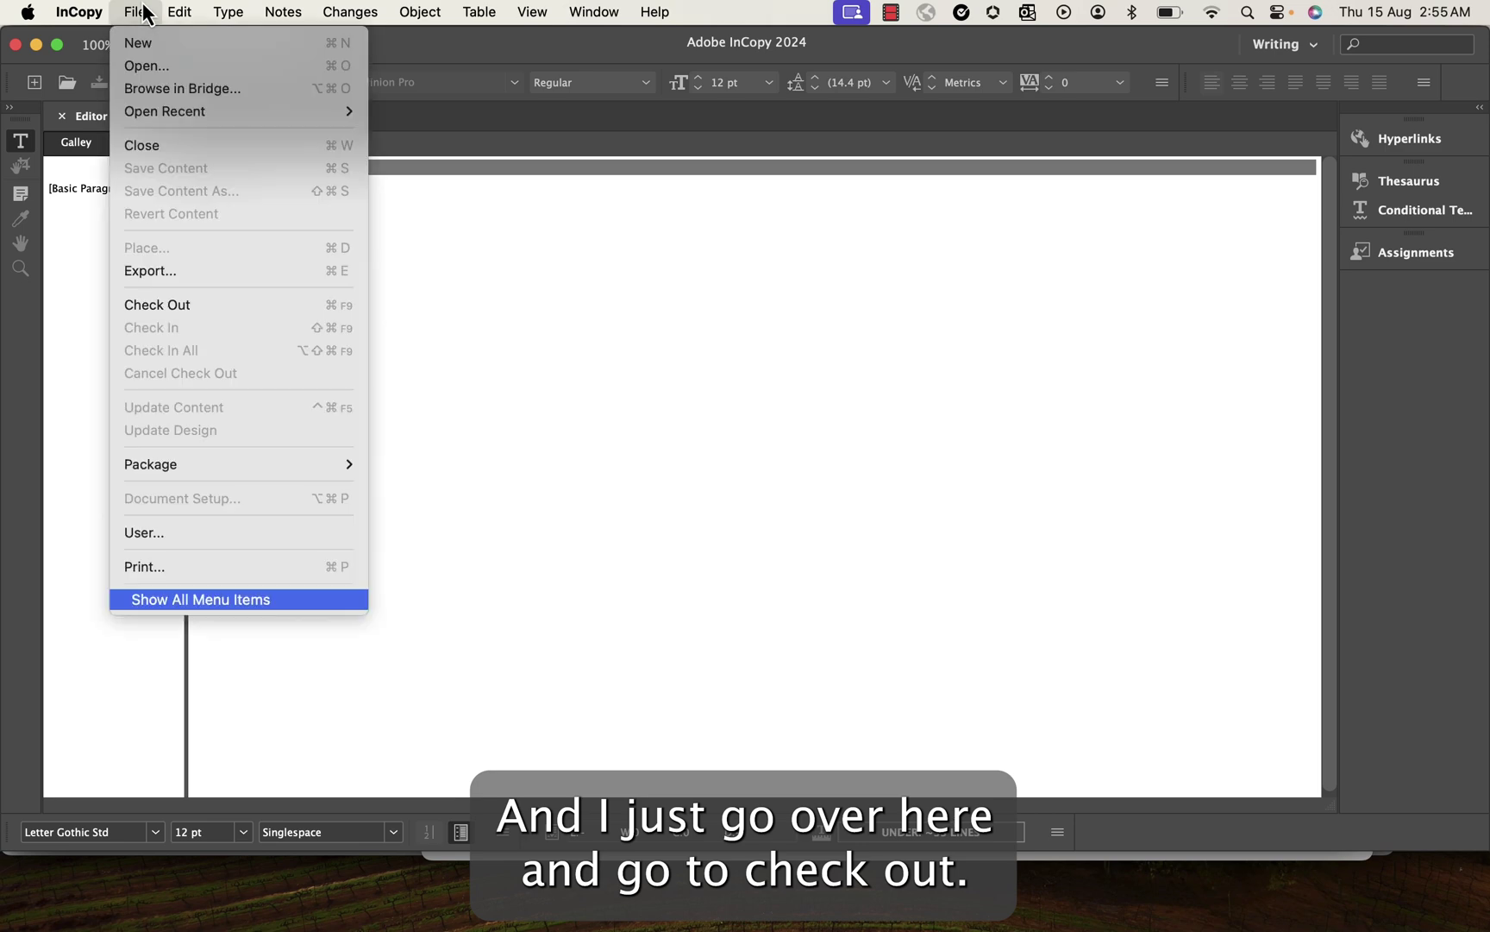
left_click(188, 305)
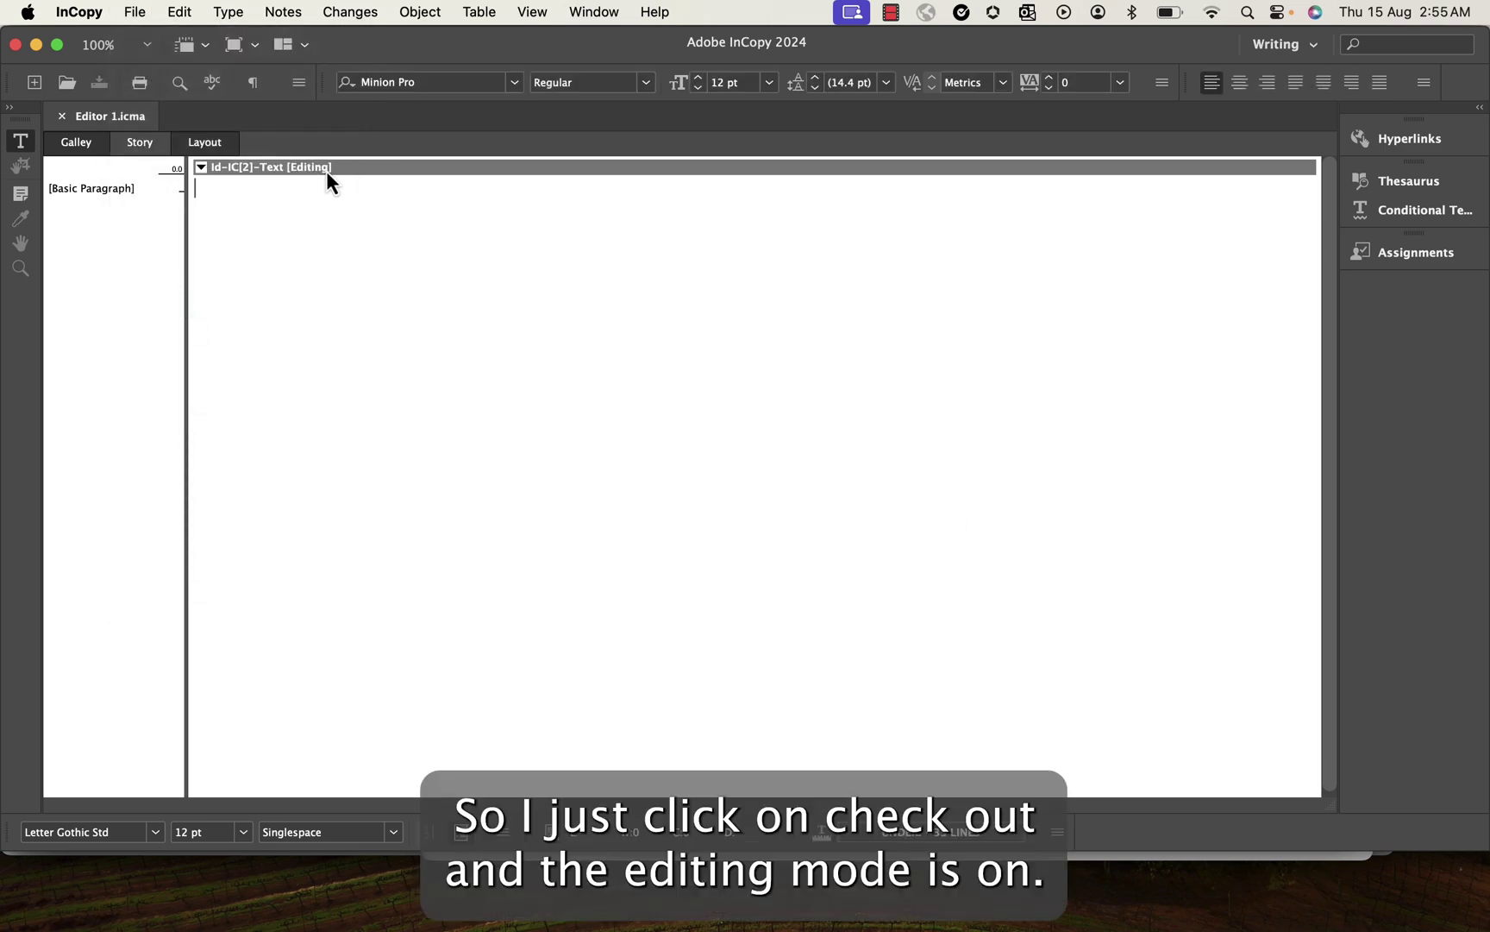
Step: Enable Track Changes for the current Editor 1 story and check that the setting is on
left_click(356, 12)
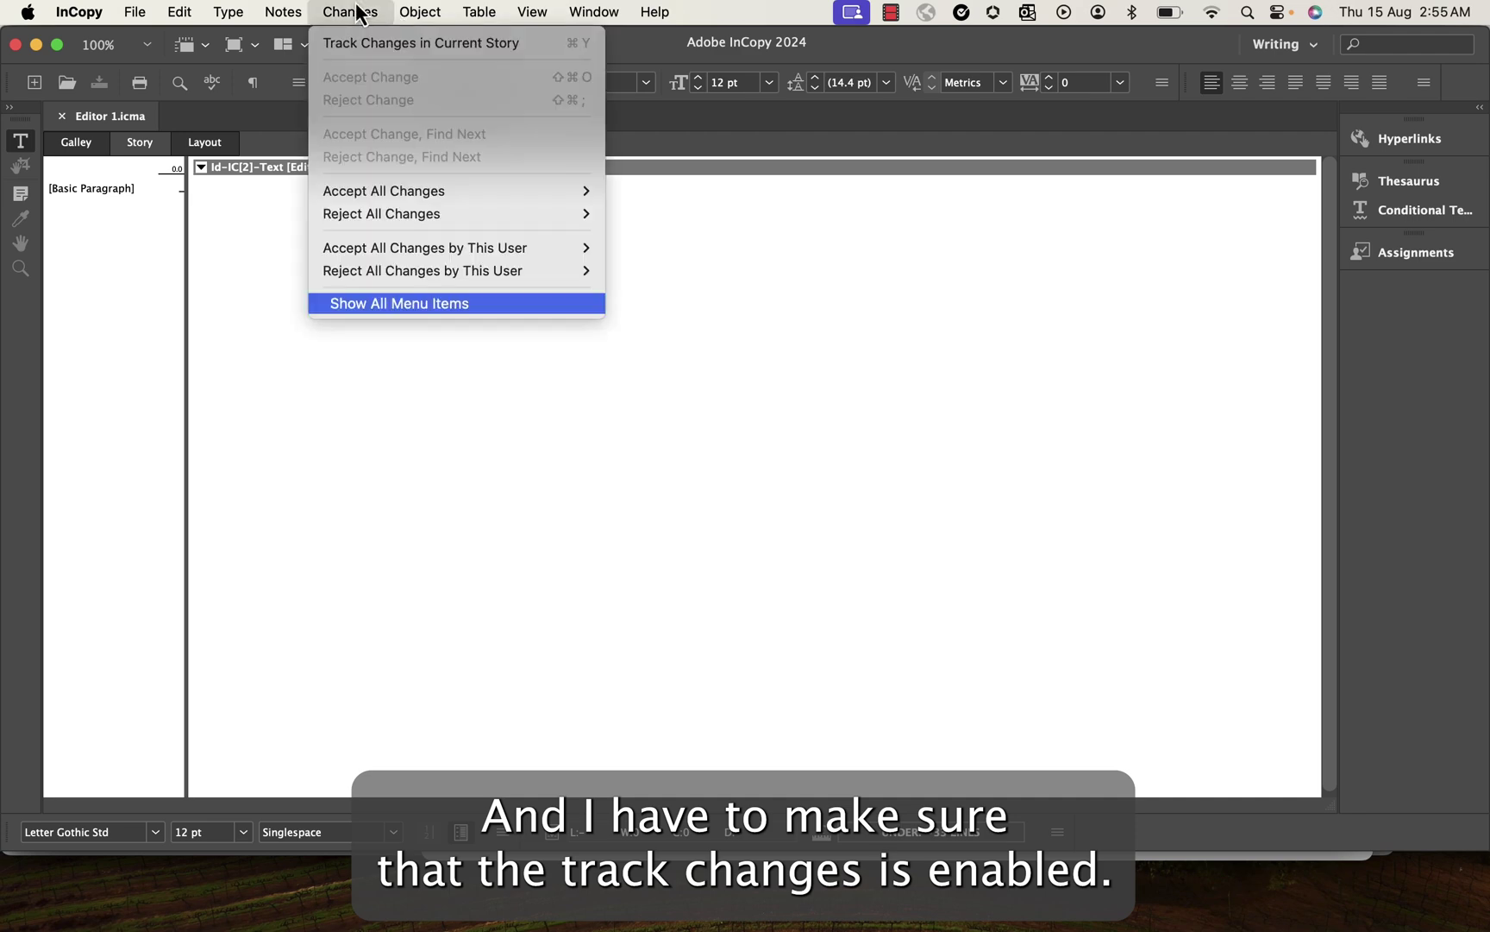
left_click(404, 44)
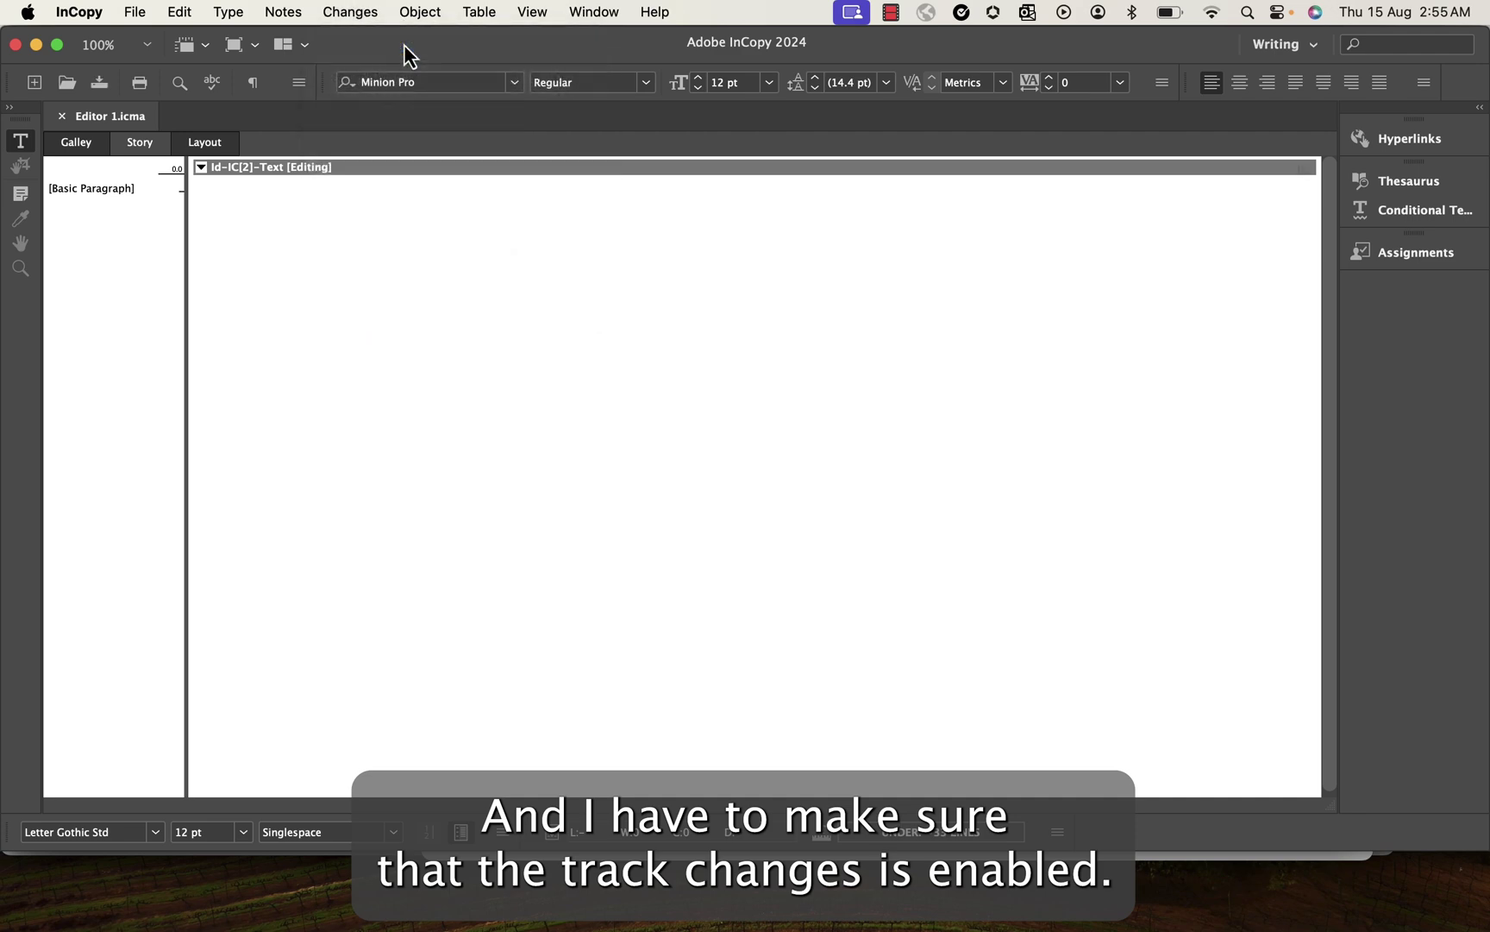
left_click(366, 14)
left_click(729, 576)
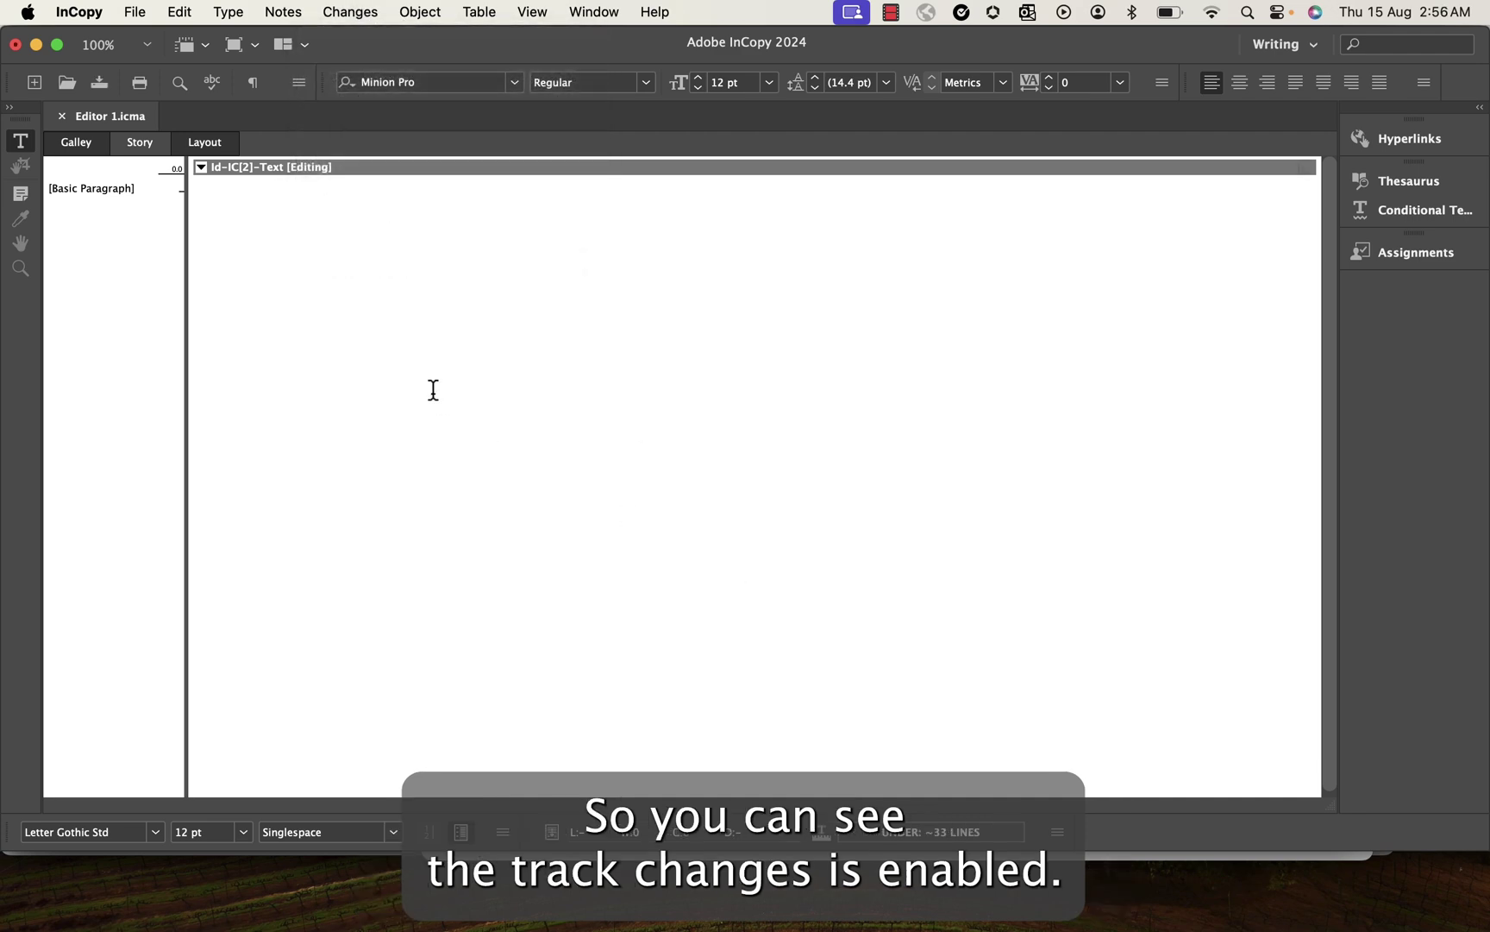
Step: Enter "This is my third page" in the Editor 1 story and duplicate it to fill seven lines
type("This is my")
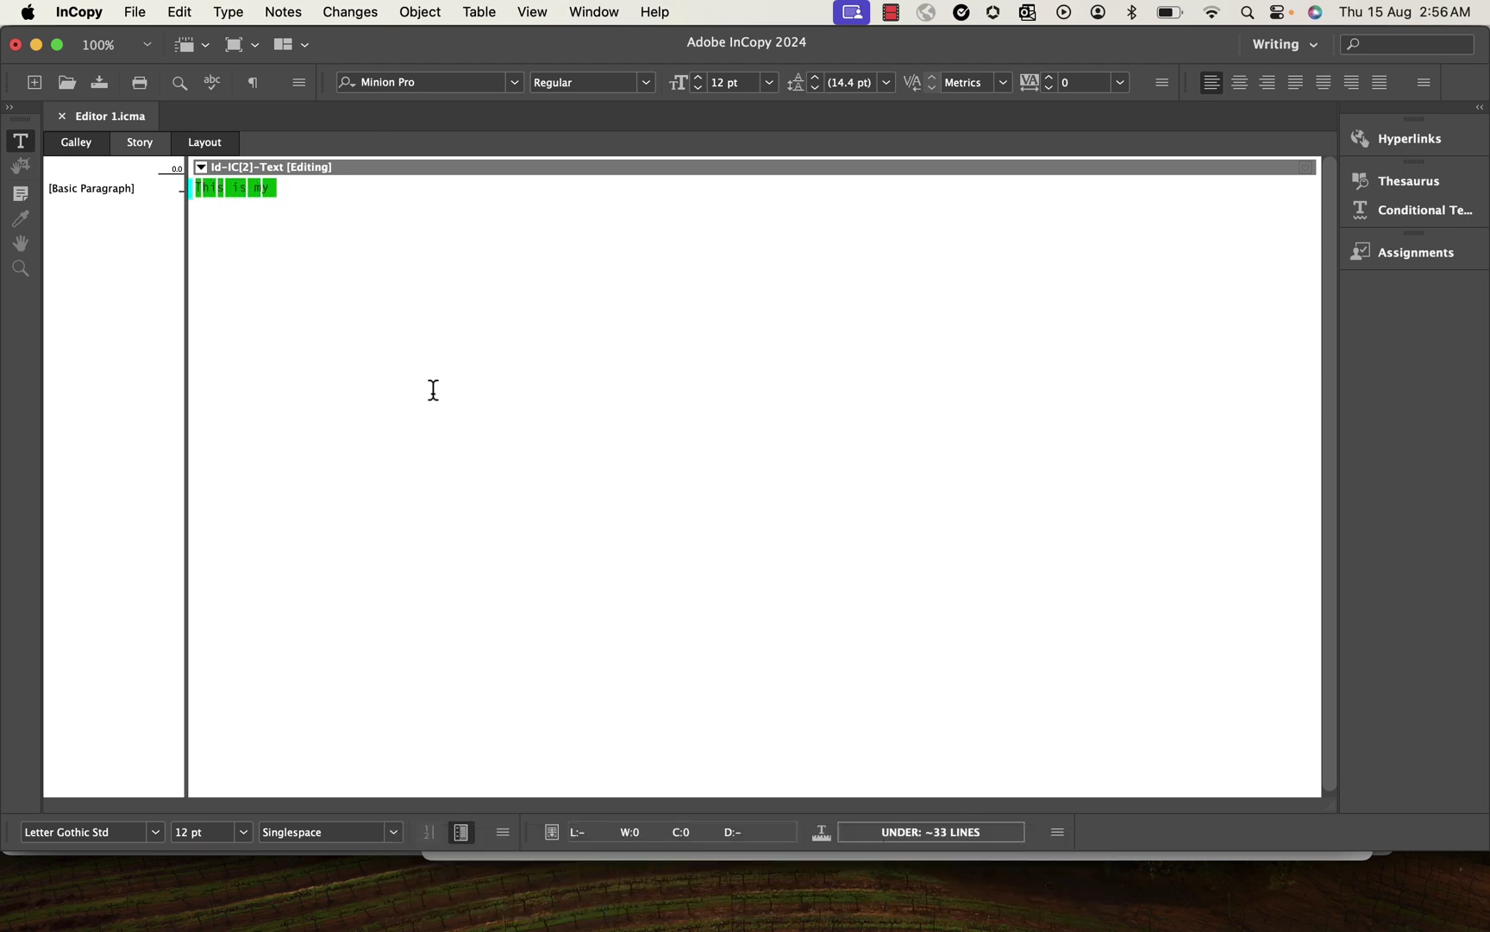
type(" third page")
key("Return")
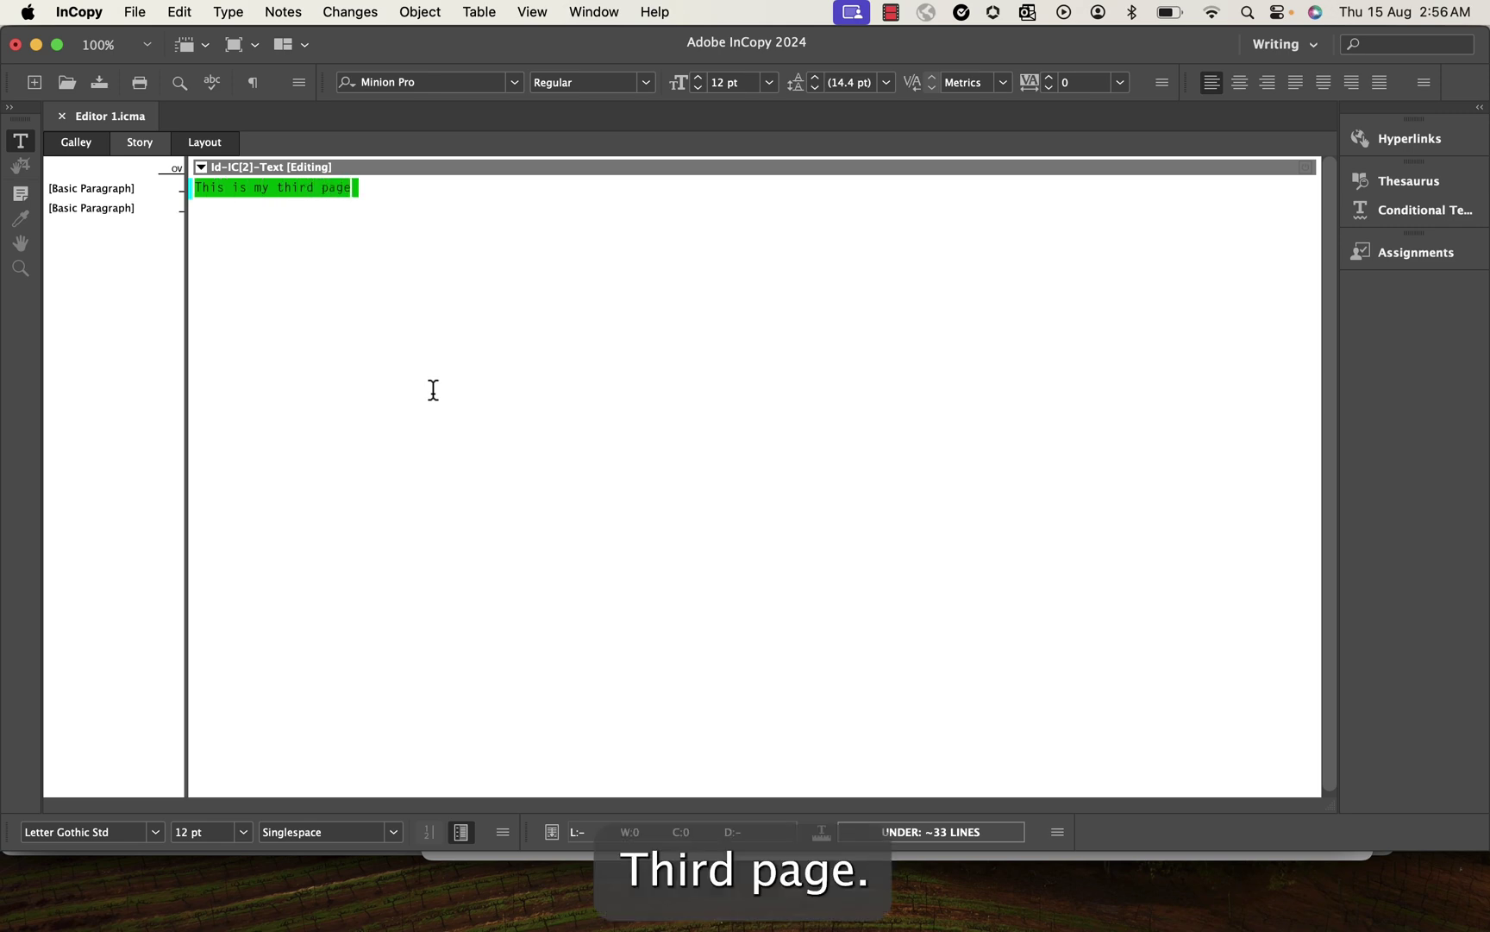
key("super+a")
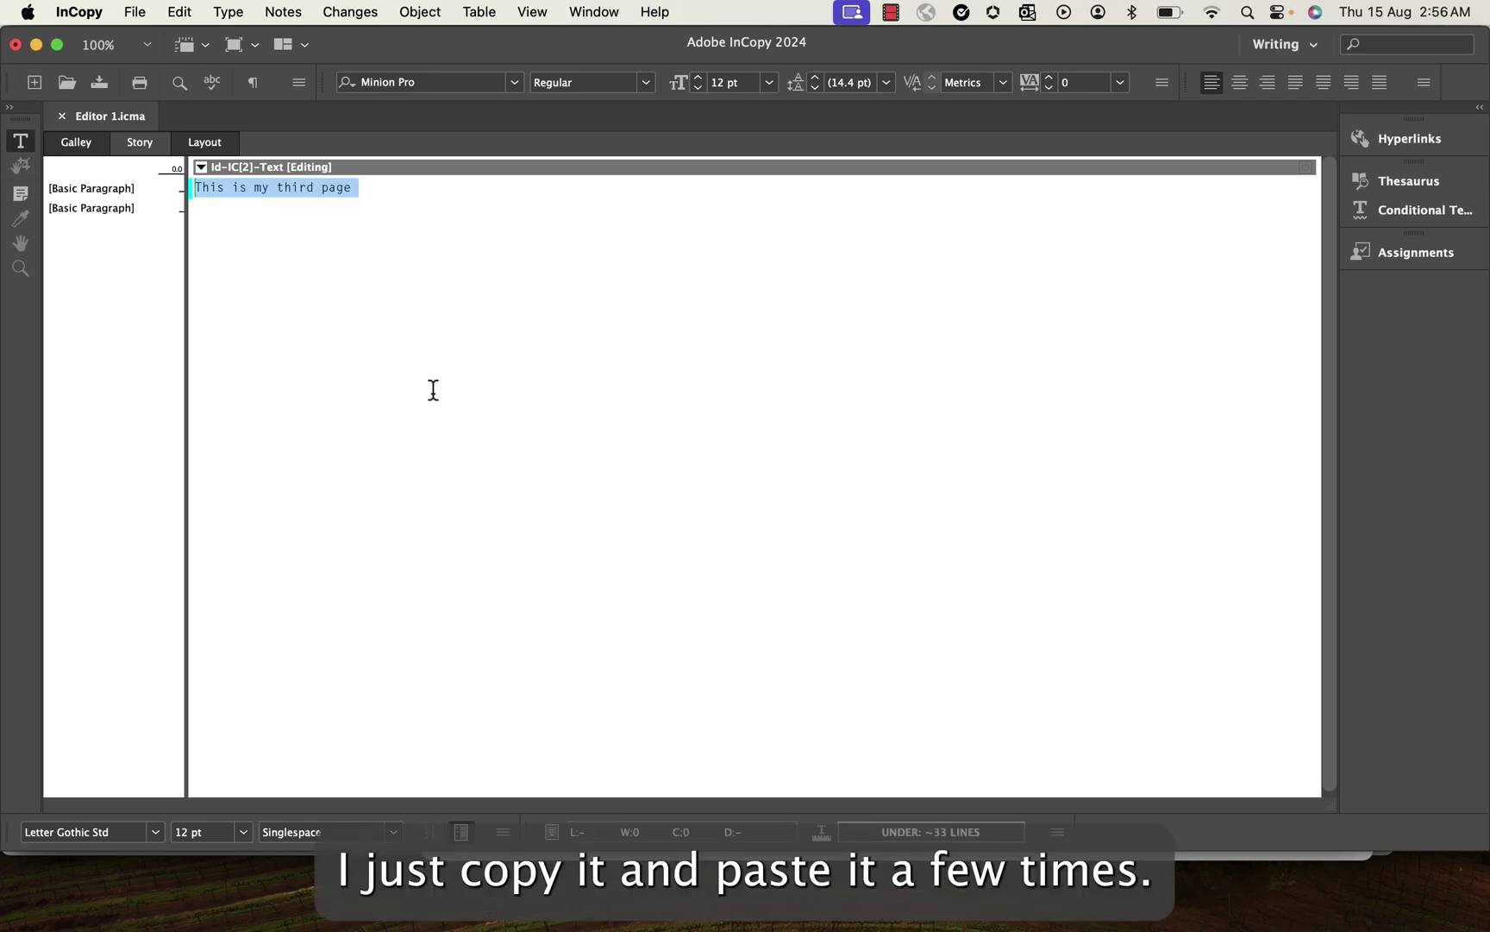
key("super+c")
key("super+v")
key("super+v")
key("super+v")
key("super+v")
key("super+v")
key("super+v")
key("super+v")
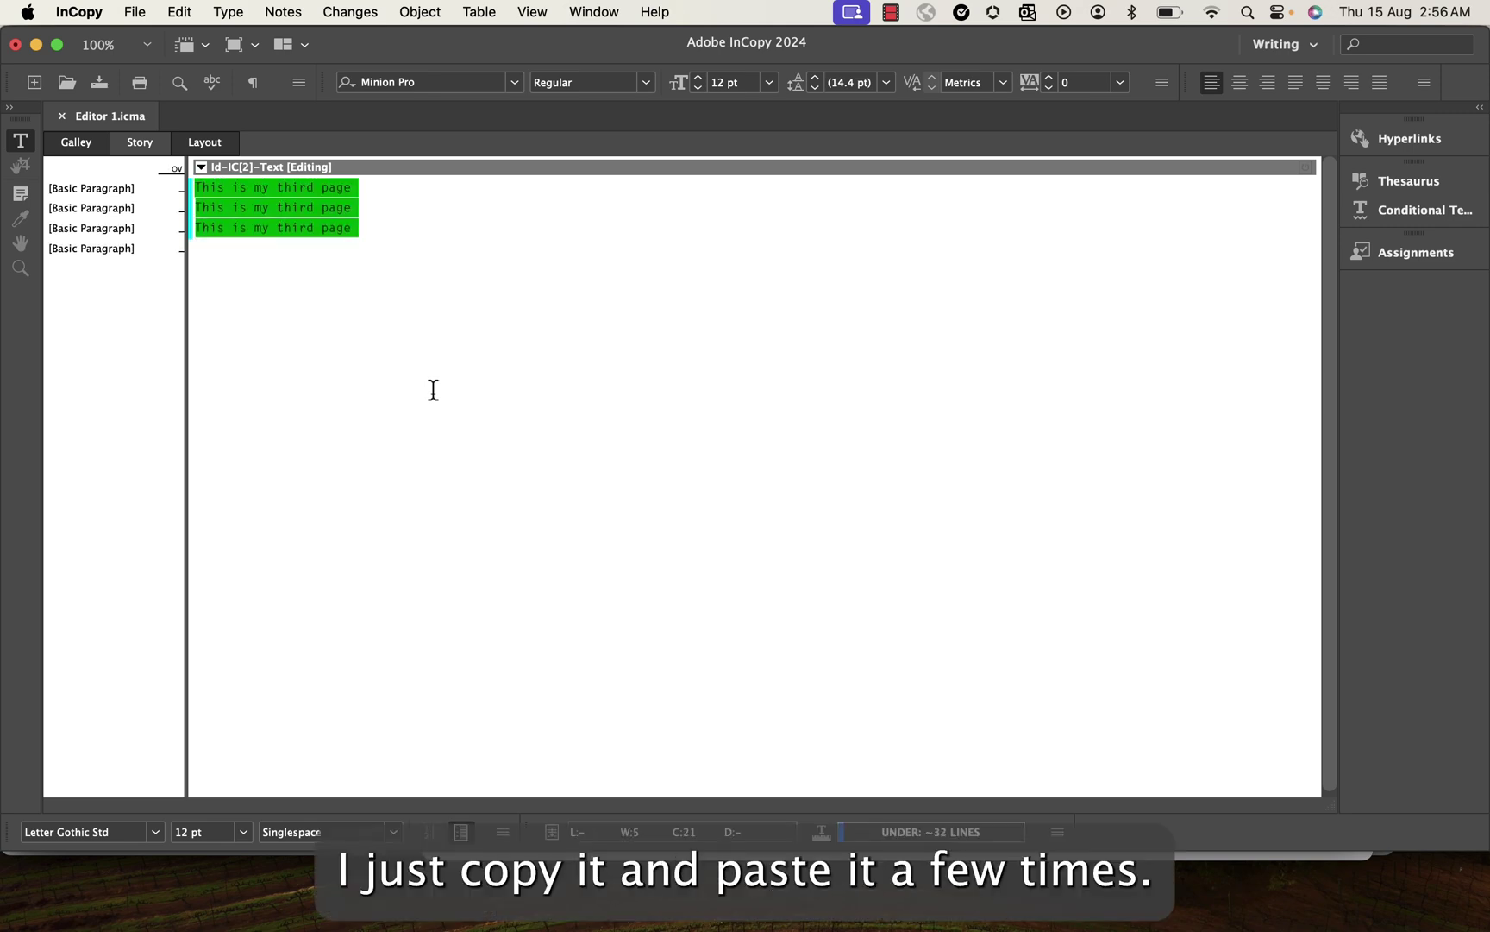
Step: Add four blank lines below the third-page text, followed by the line "This is my last page"
key("Return")
key("Return")
key("Return")
key("Return")
type("This is my last page")
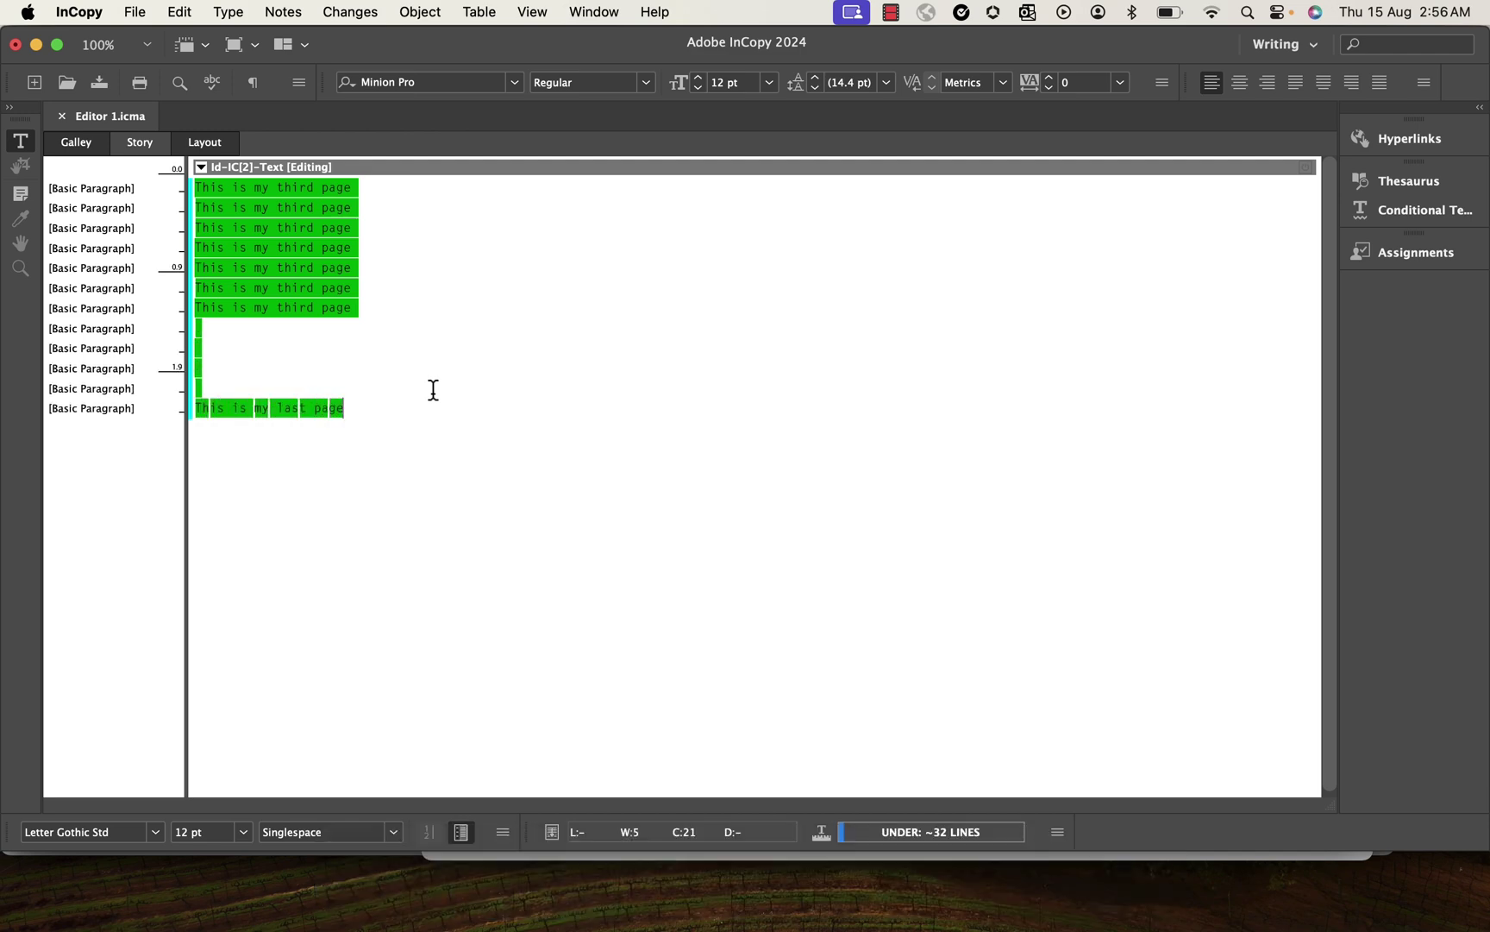
Step: Replace the "This is my last page" line with one more blank line and two pasted copies of that text
triple_click(248, 414)
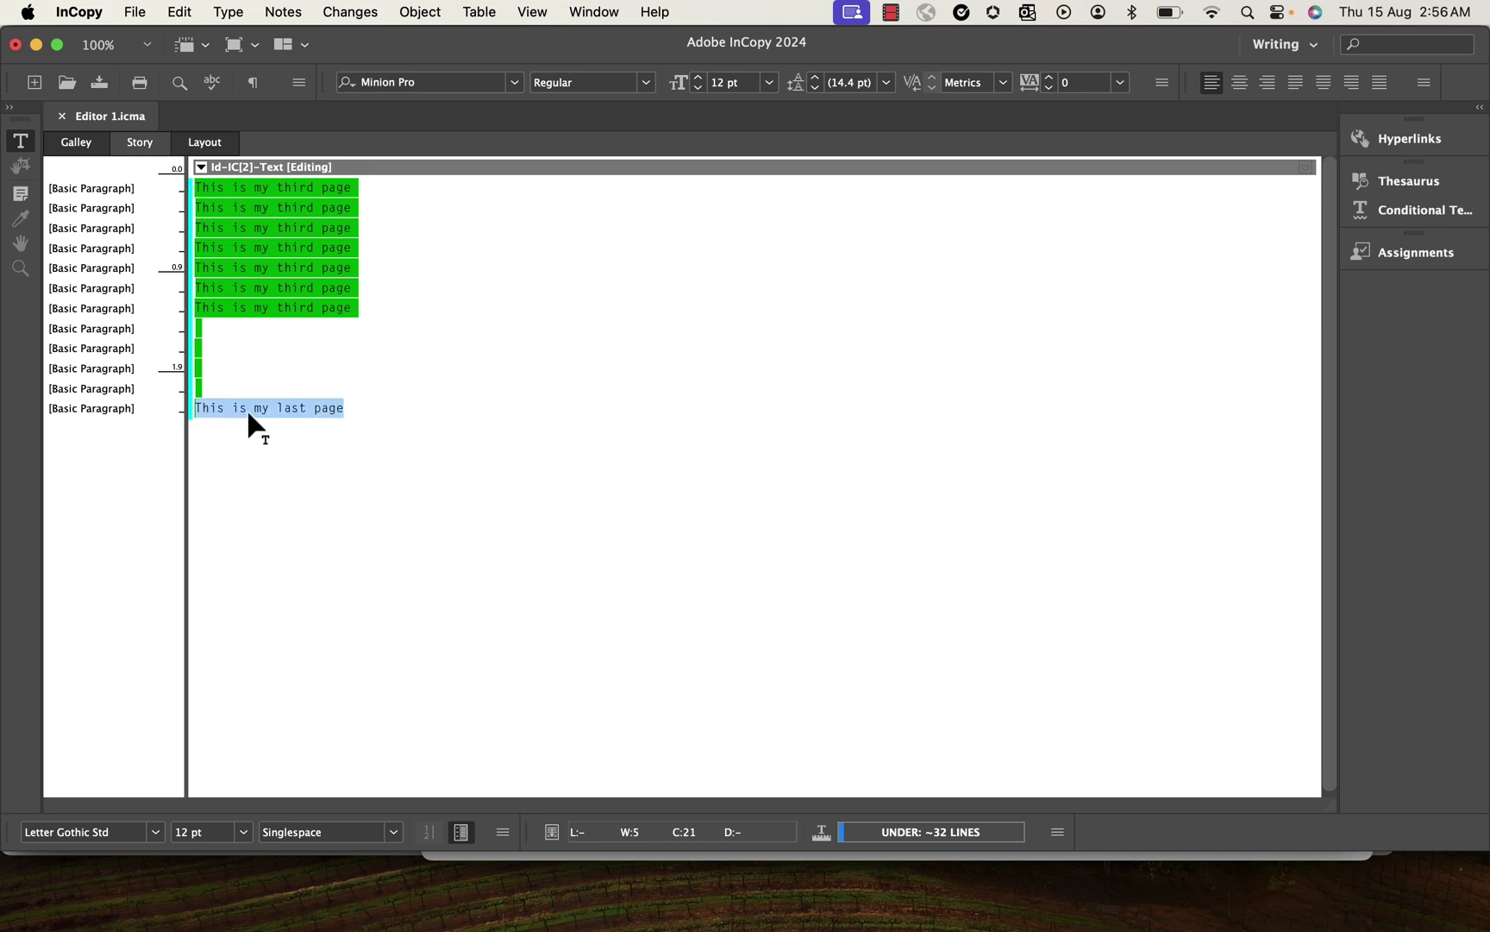
key("super+c")
key("Return")
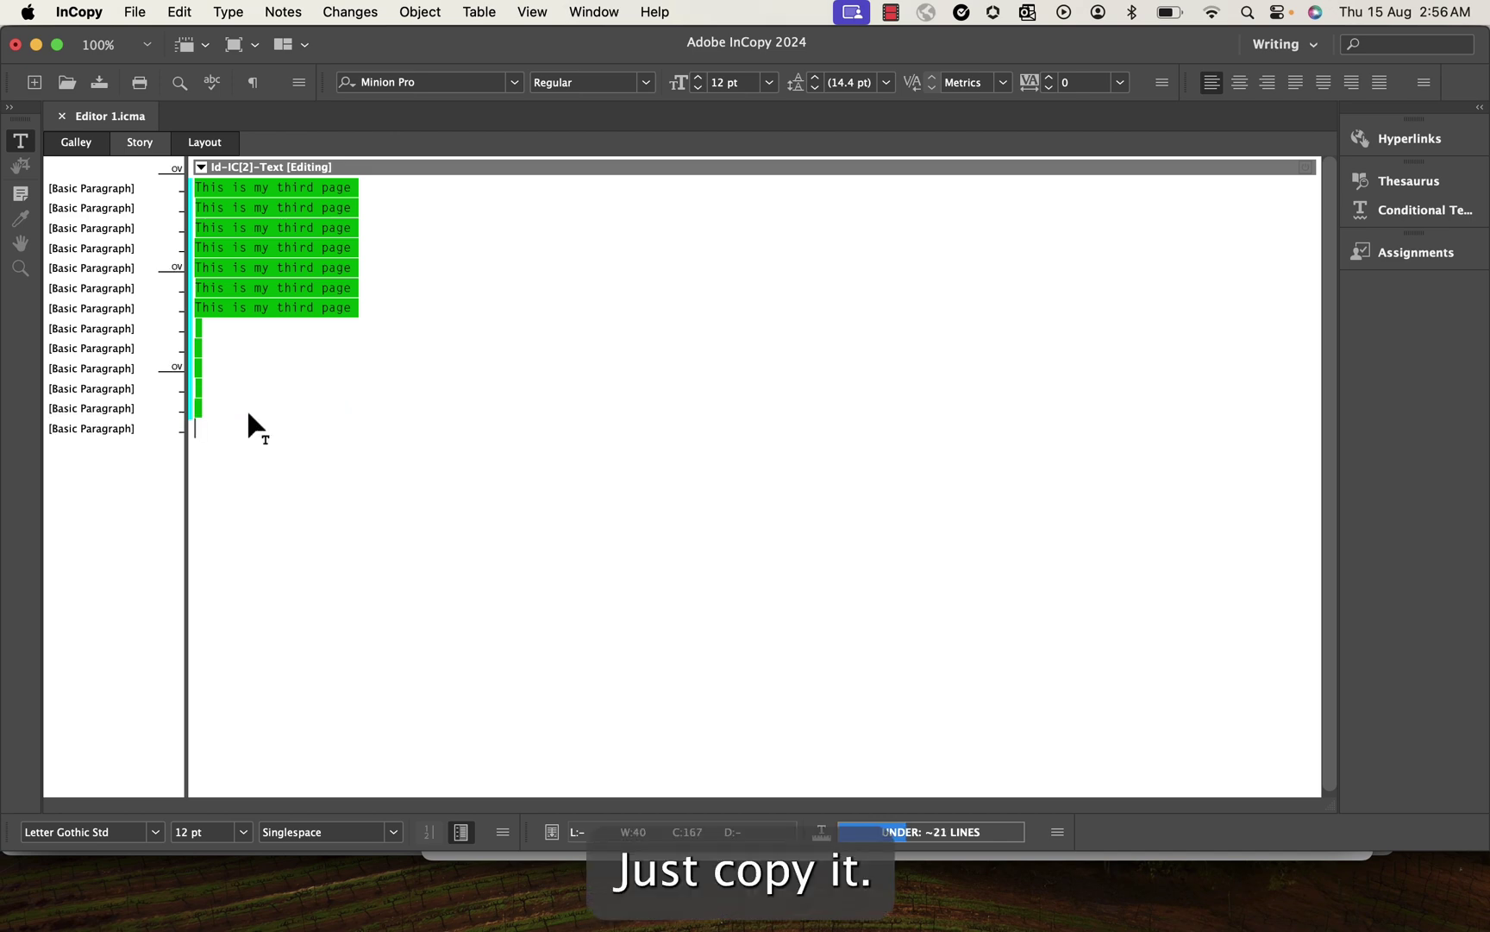
key("super+v")
key("Return")
key("super+v")
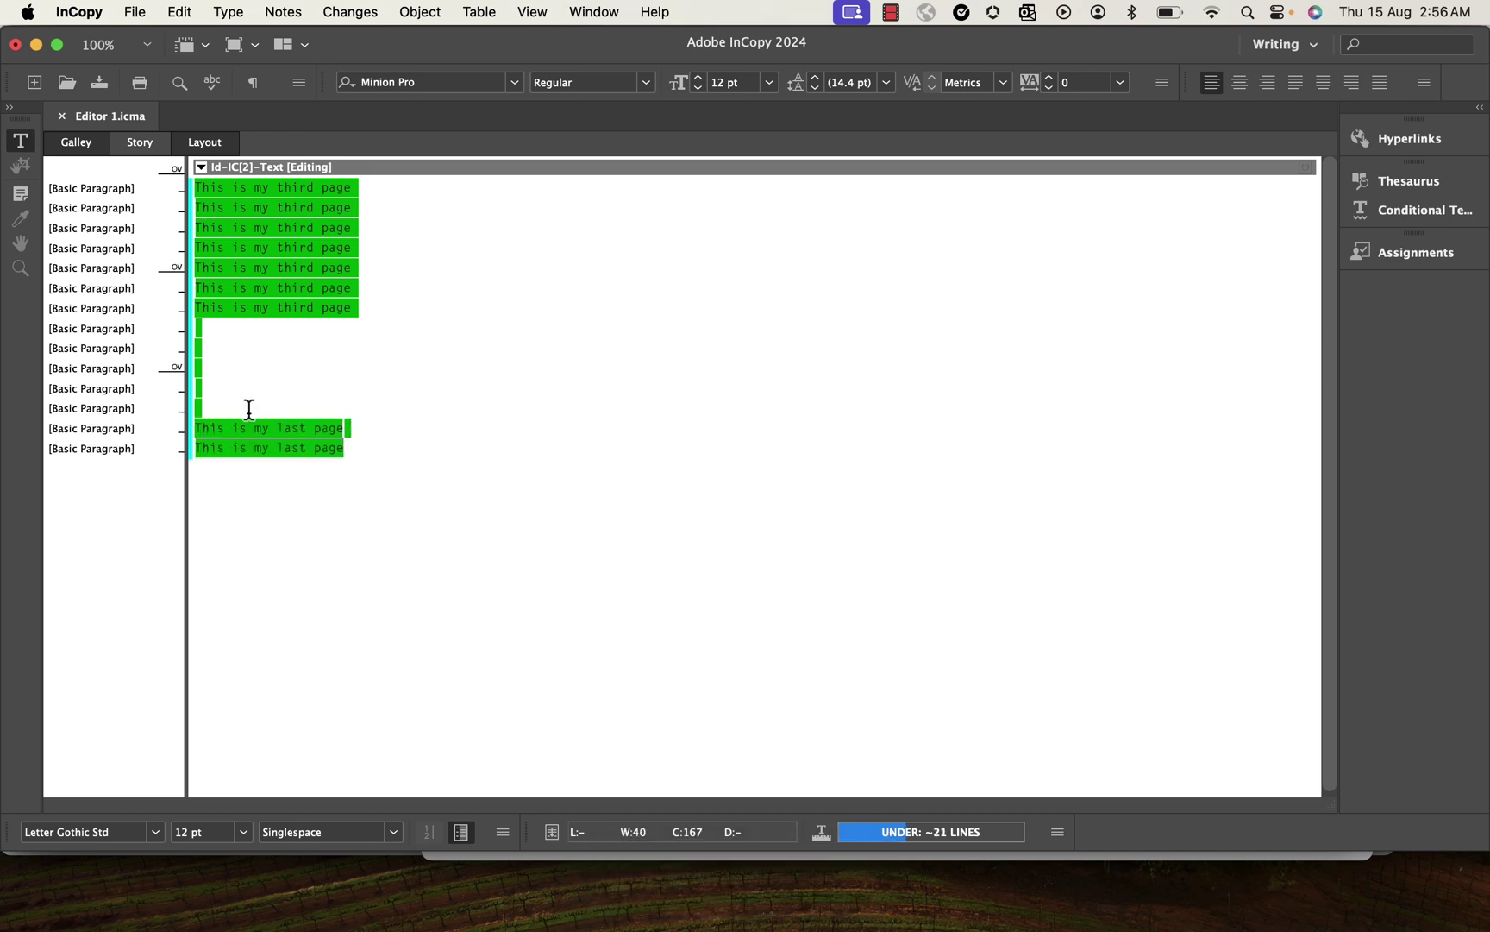
Step: Add a third "This is my last page" line at the end of the Editor 1 story
key("super+Return")
key("Escape")
key("Return")
key("super+v")
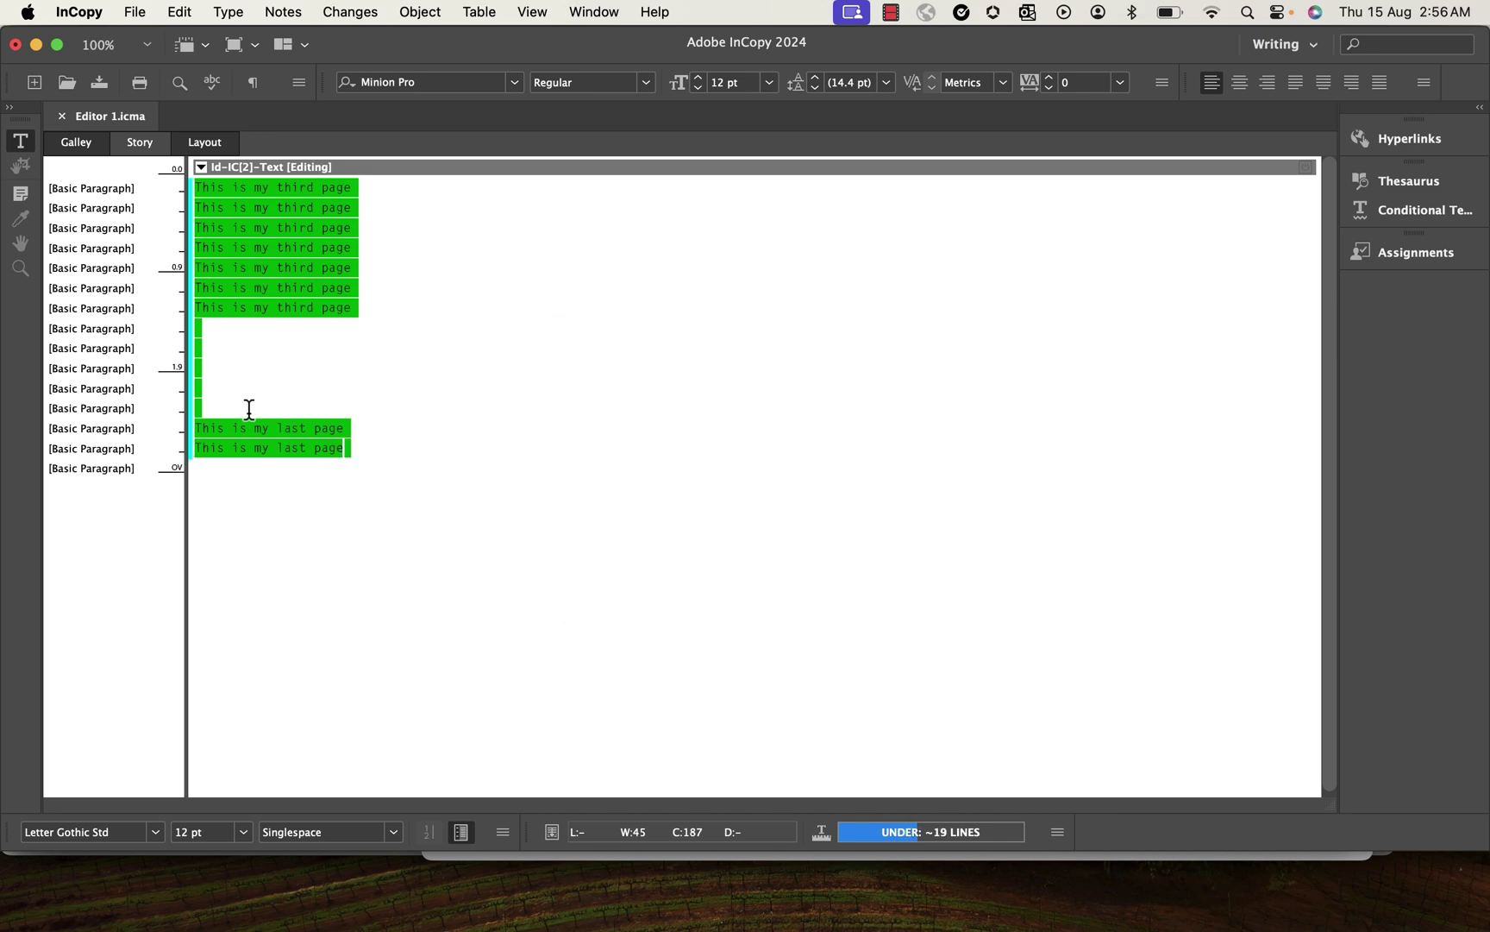
Step: Save the content of the Editor 1 story and check in all of its content
left_click(133, 12)
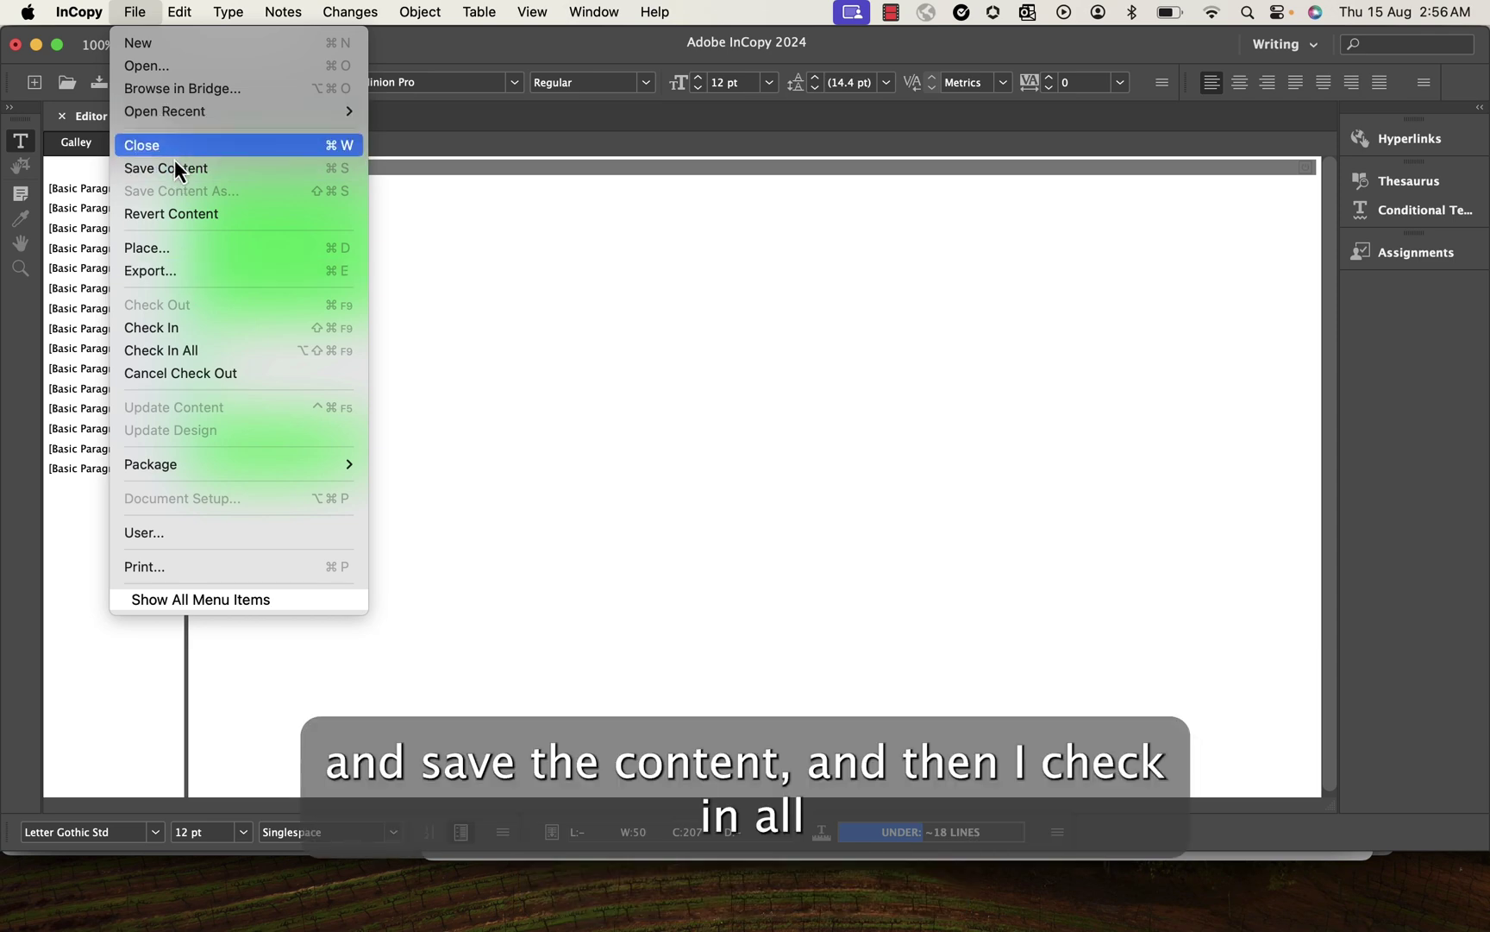
left_click(171, 170)
left_click(134, 12)
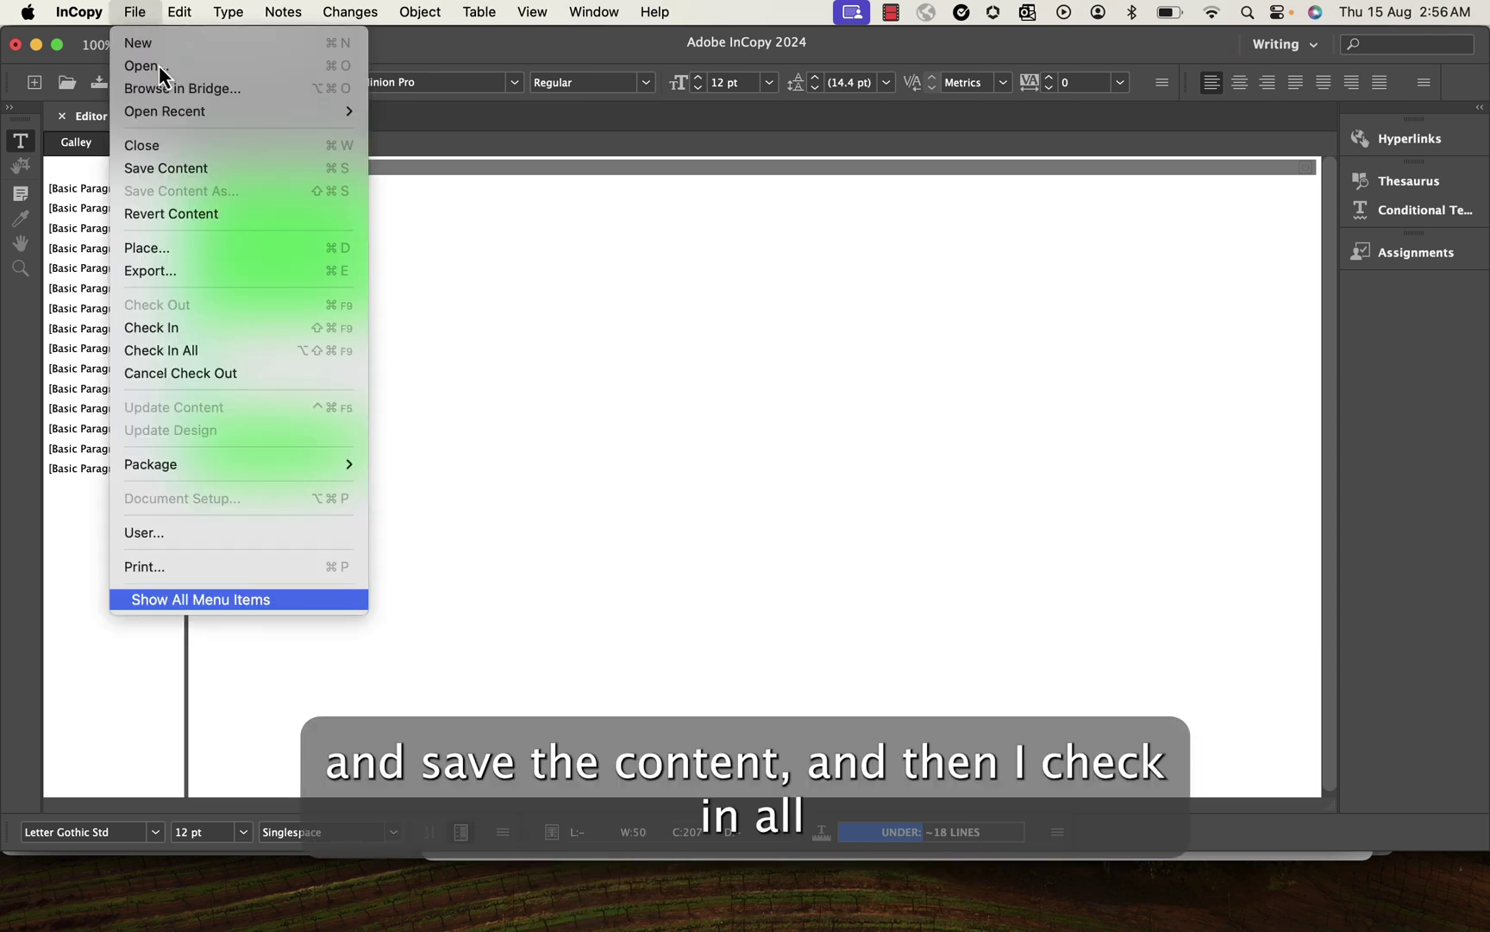
left_click(194, 353)
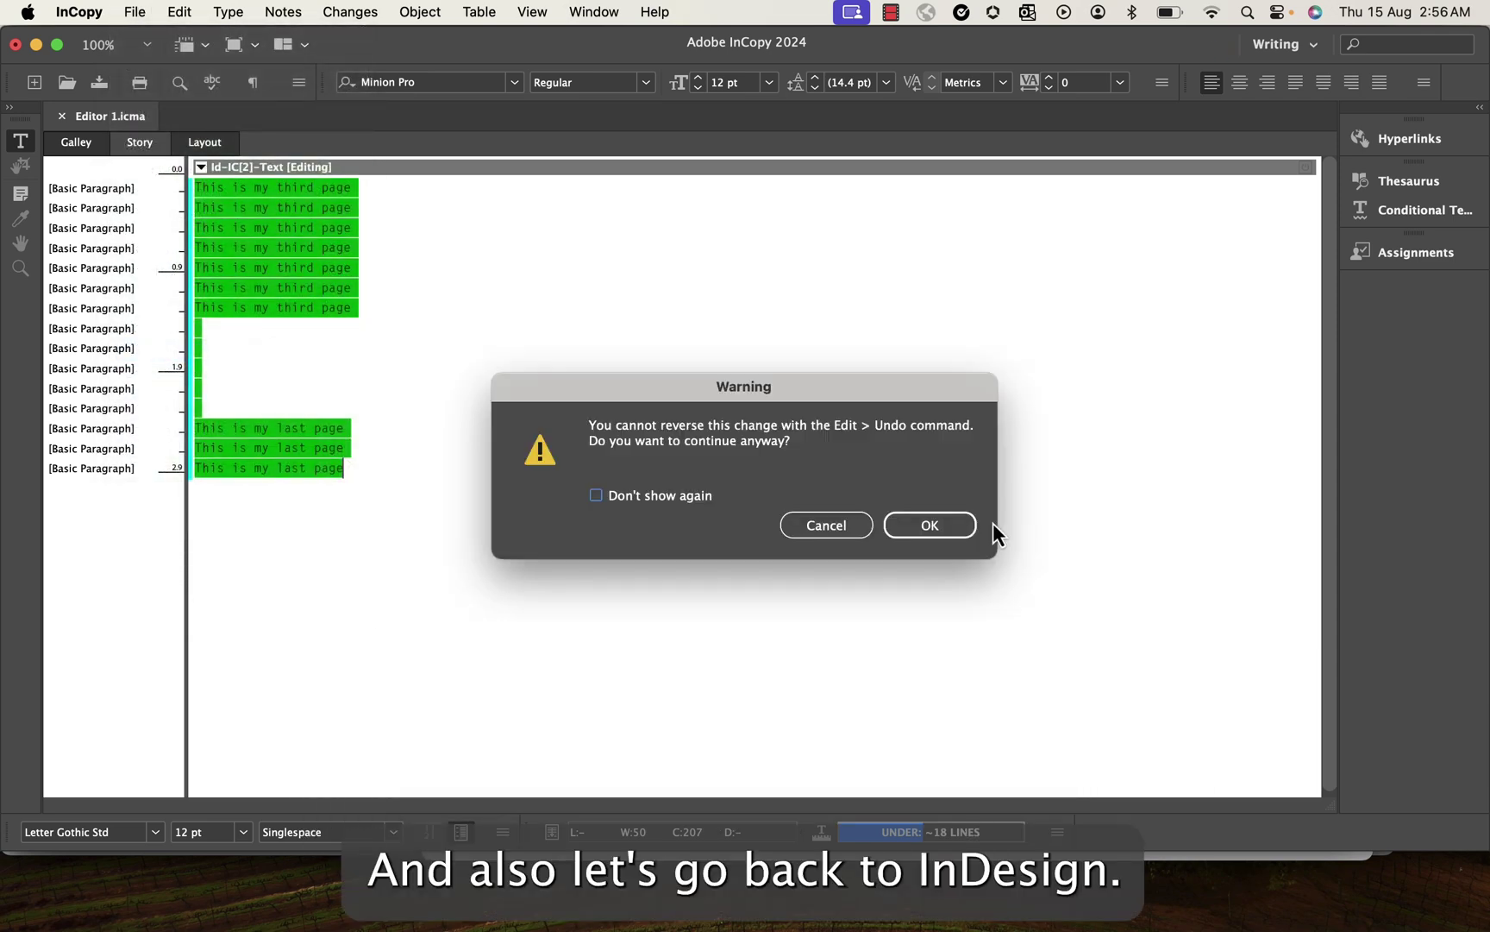
left_click(945, 532)
Step: Switch to InDesign and update the outdated Id-IC[2]-Text content in the Editor 1 assignment
key("super+Tab")
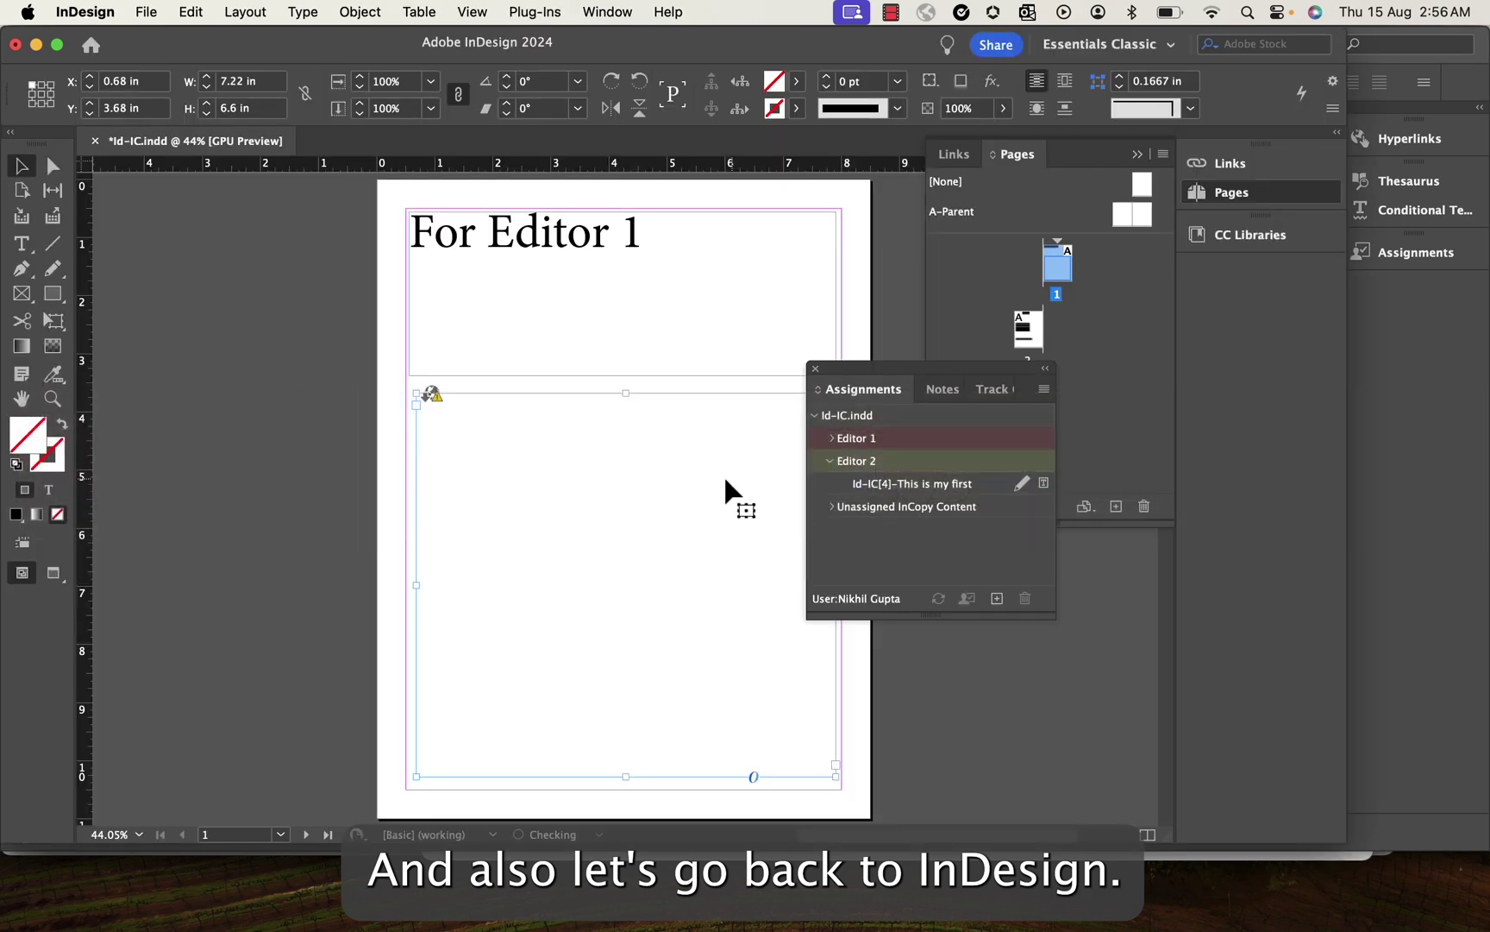
left_click(832, 438)
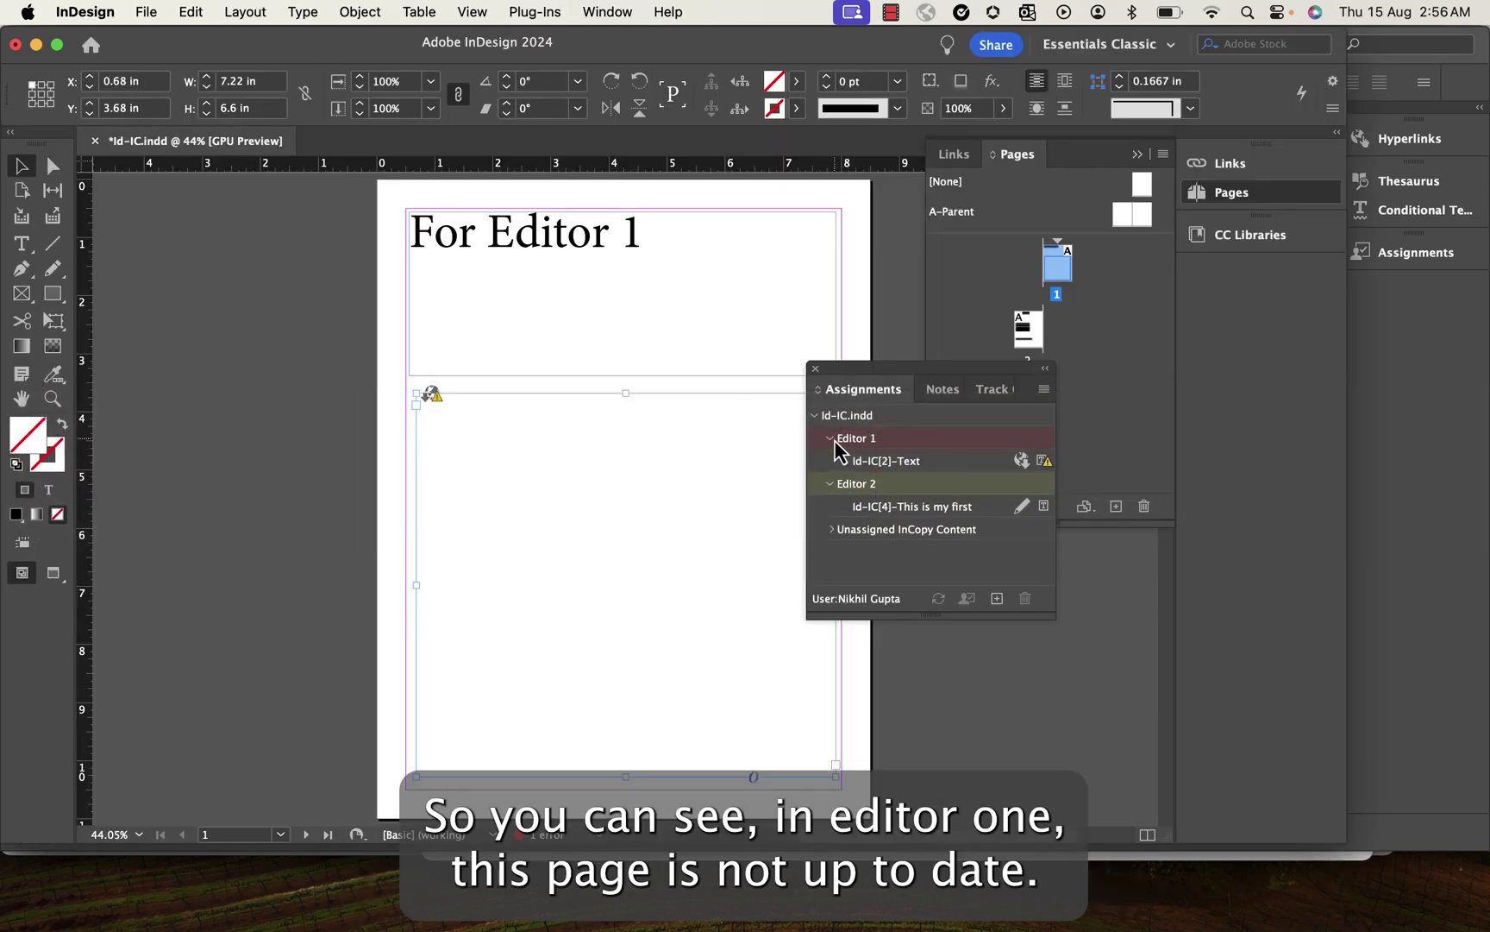
left_click(983, 463)
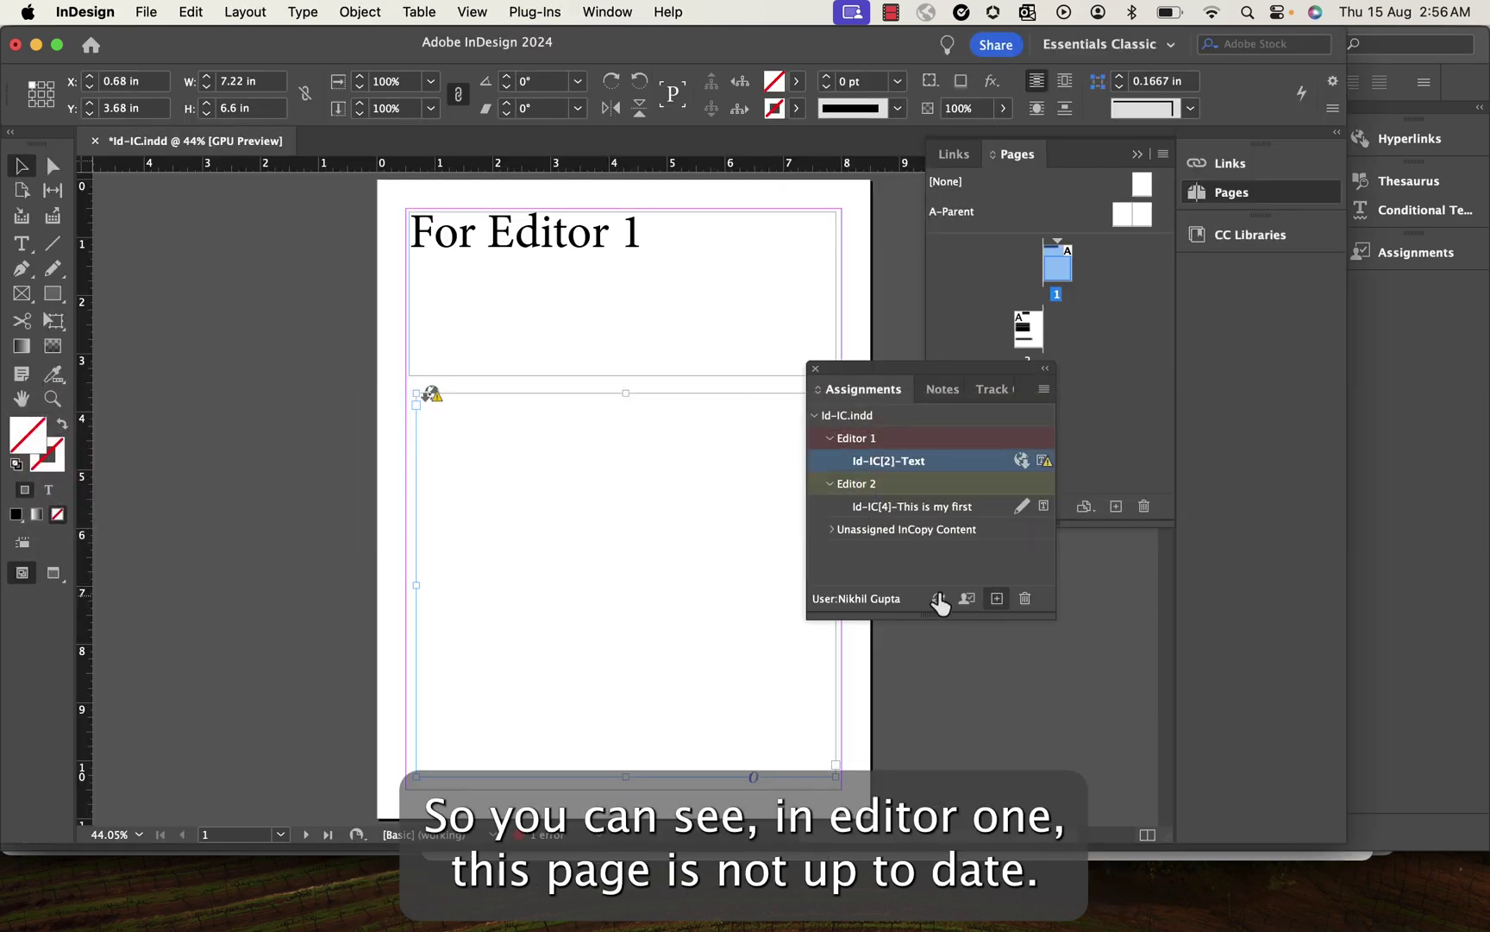
left_click(938, 598)
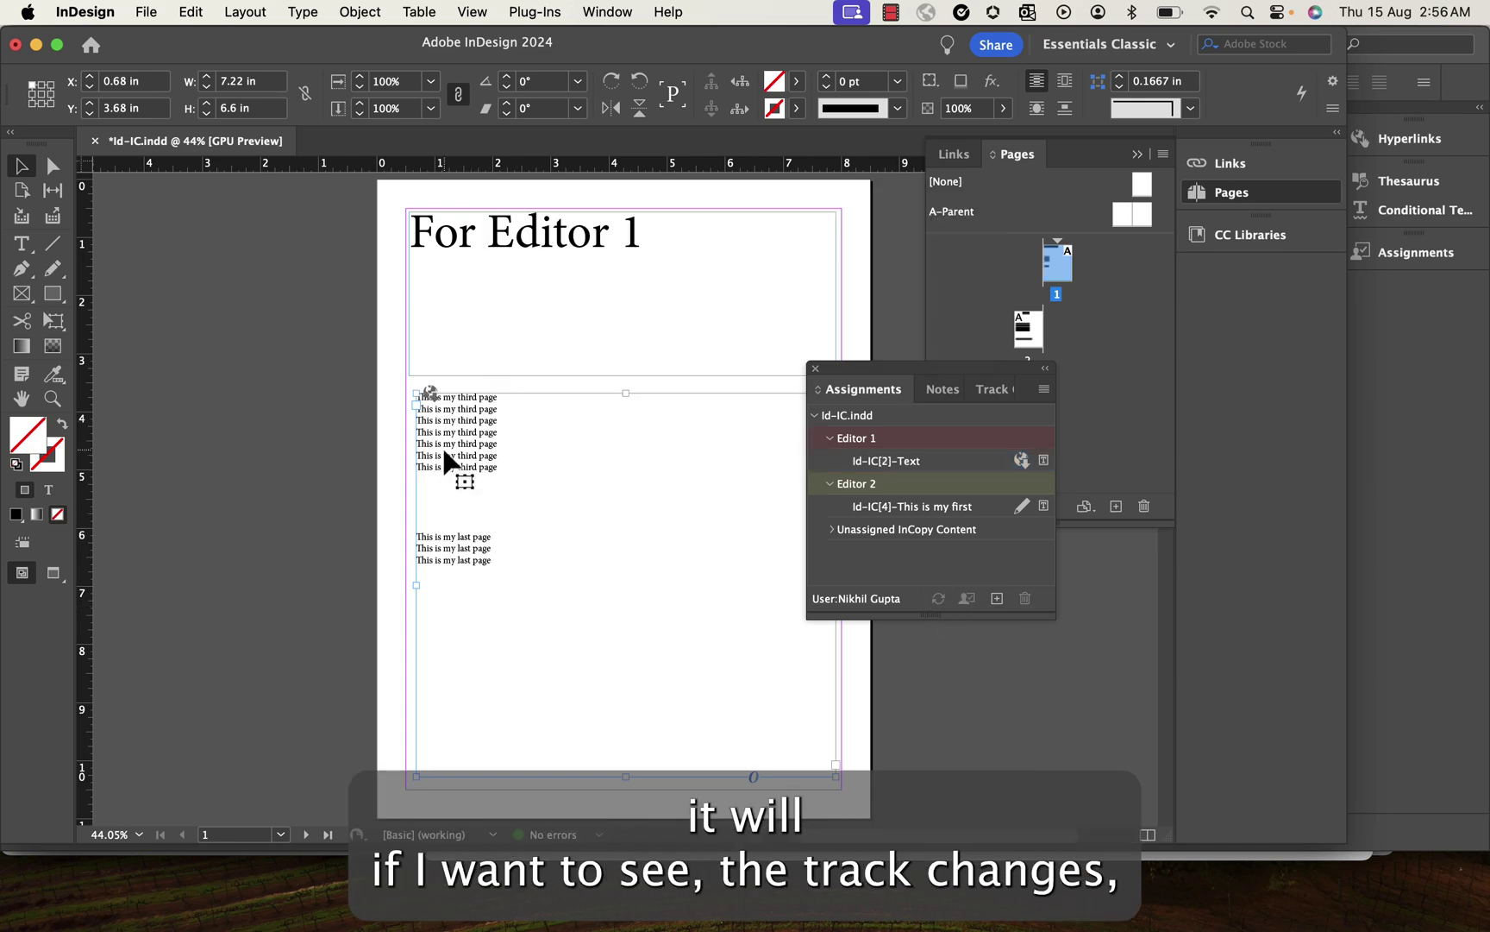
Step: Open the Editor 1 story in the Story Editor and inspect who made the tracked additions in the "This is my third page" lines
right_click(445, 453)
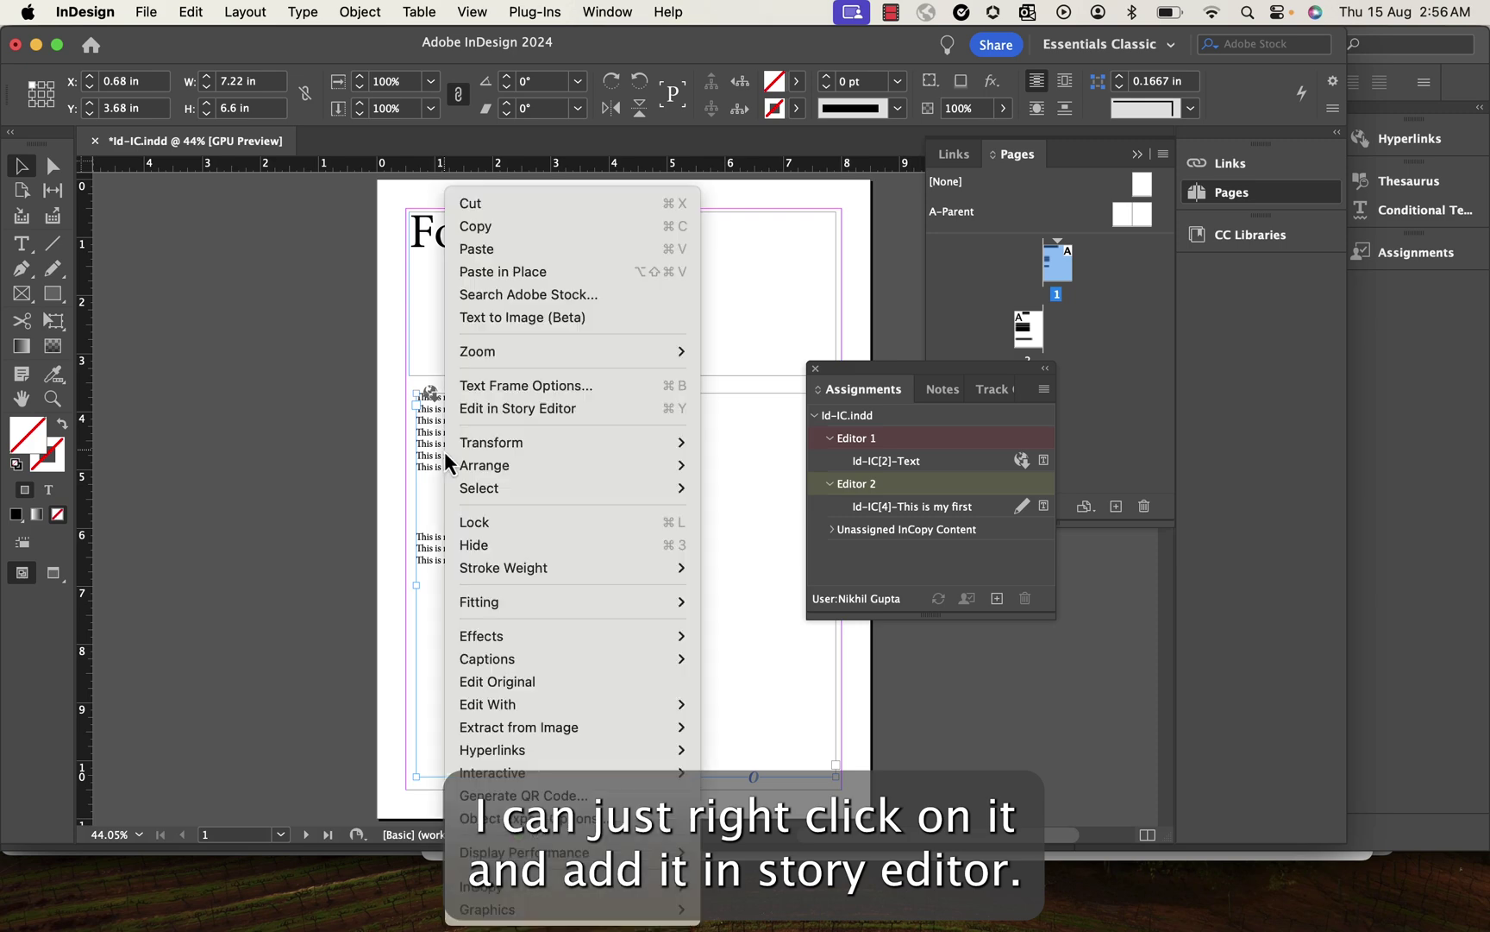
left_click(488, 408)
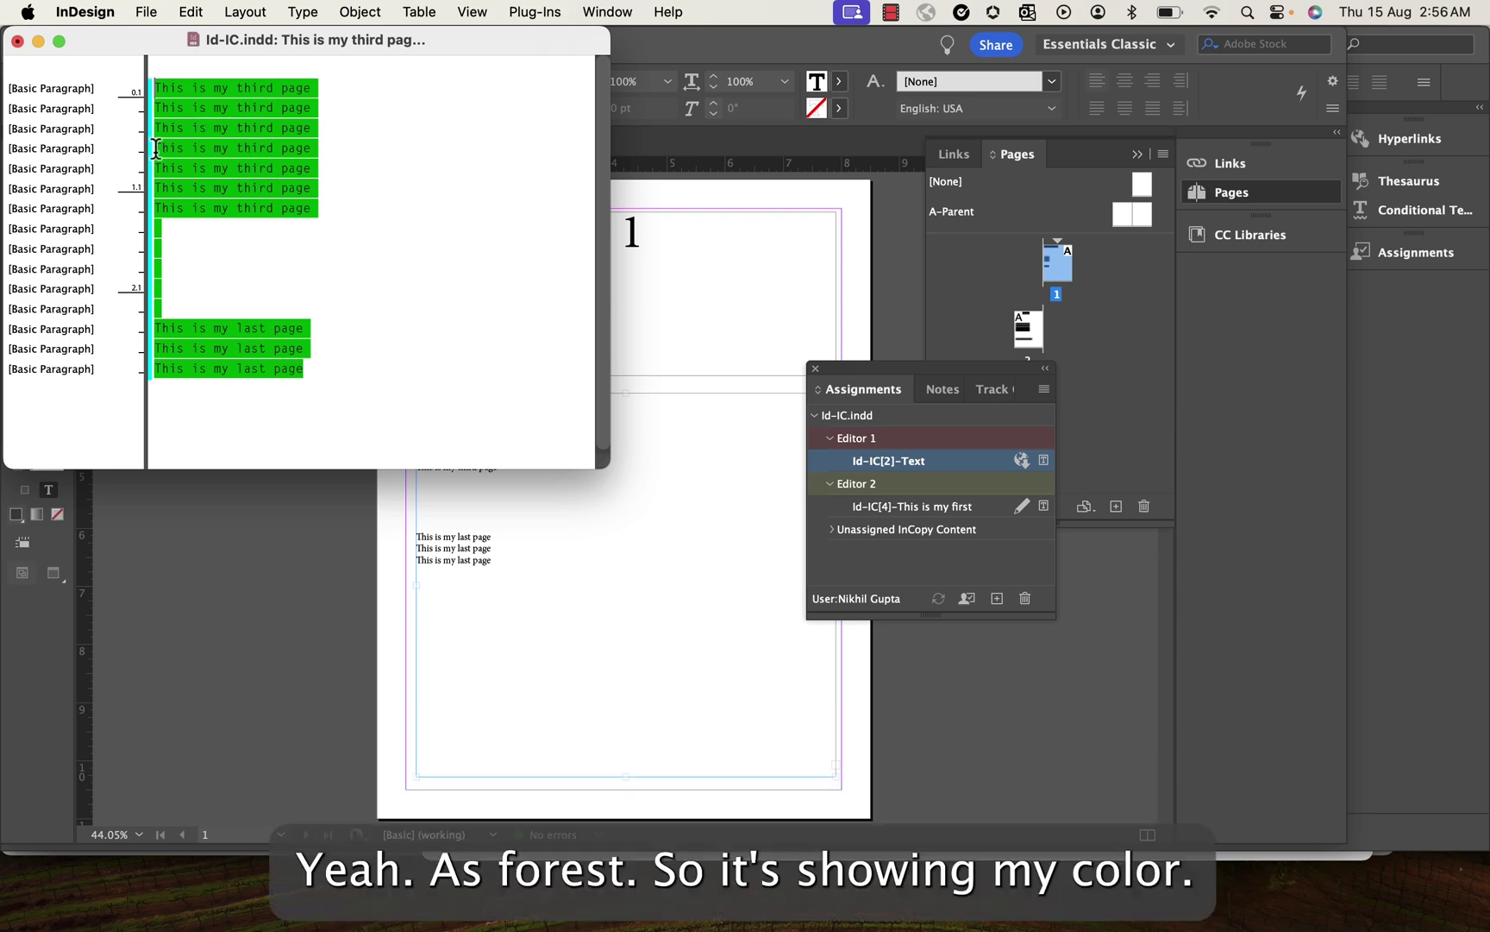
left_click_drag(156, 148, 304, 143)
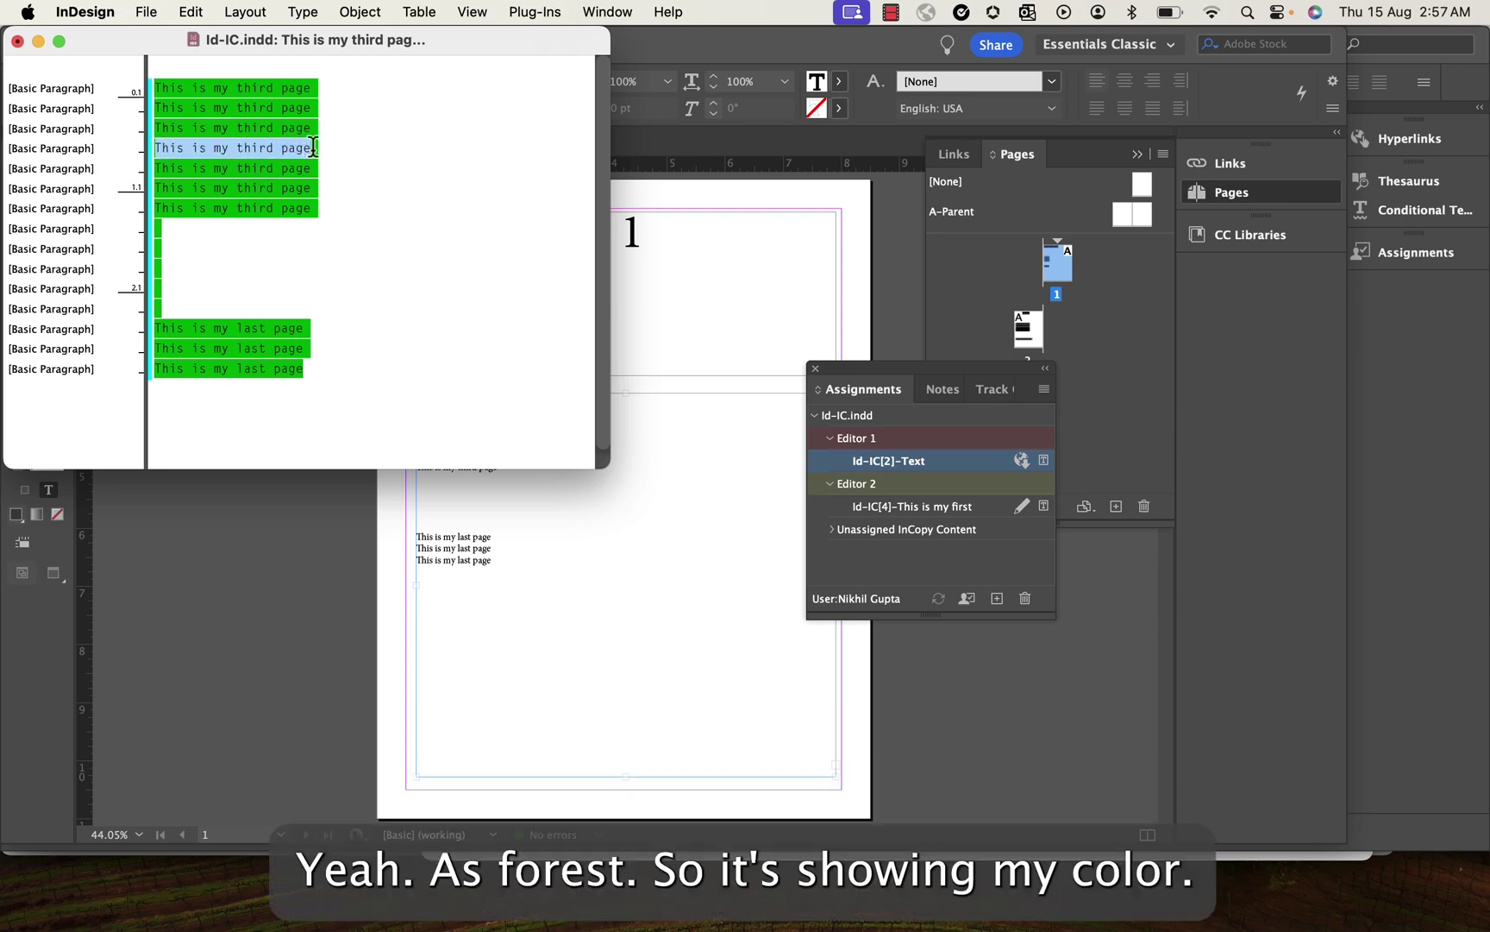
left_click(997, 389)
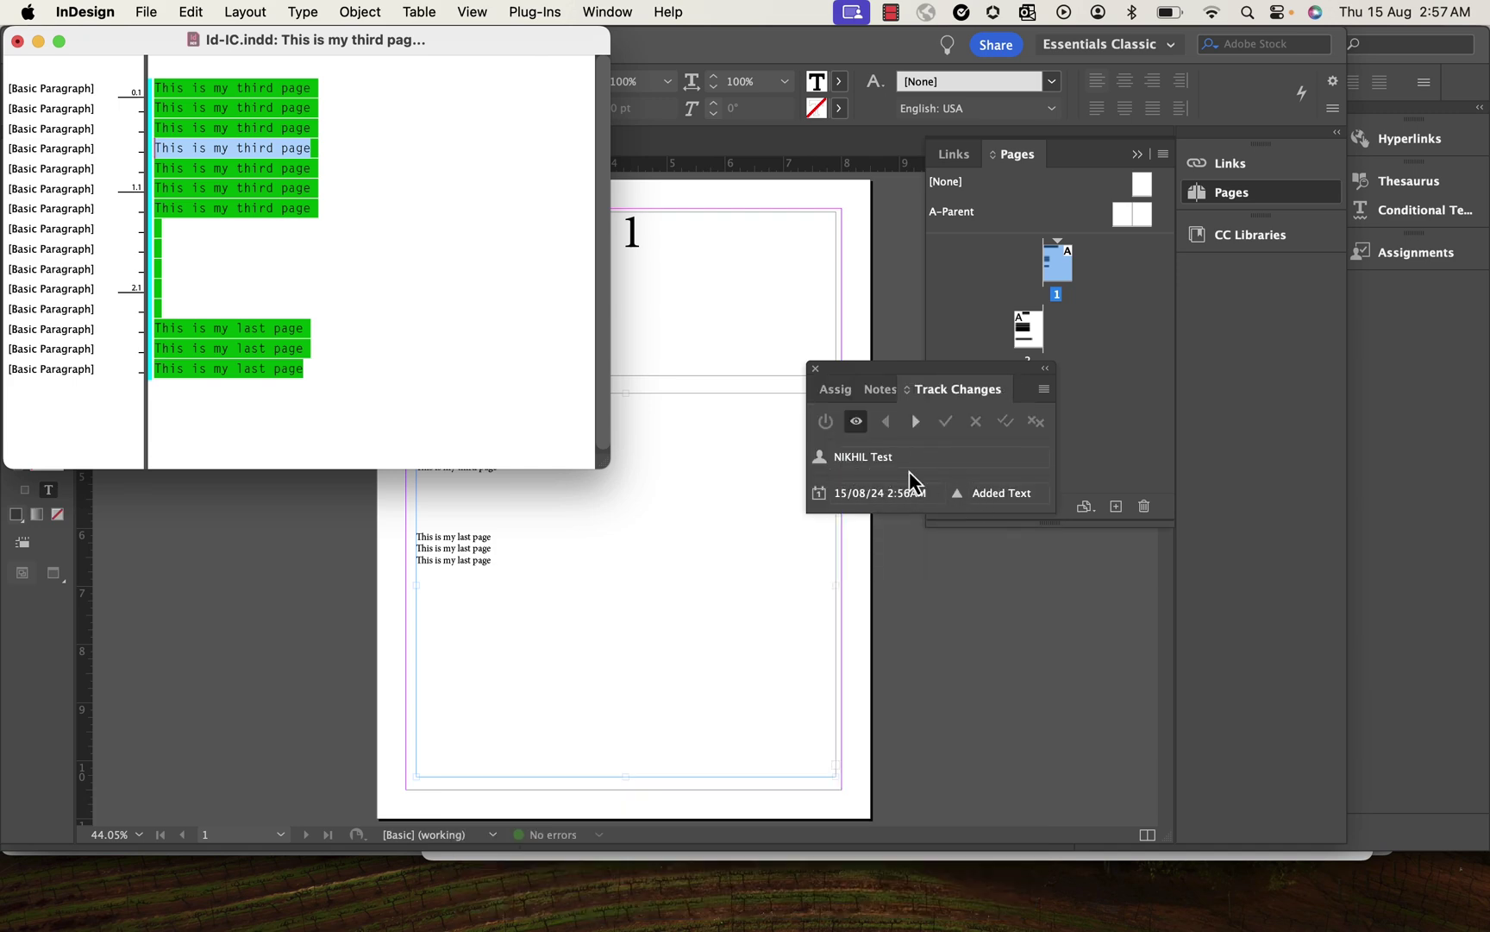
left_click(240, 169)
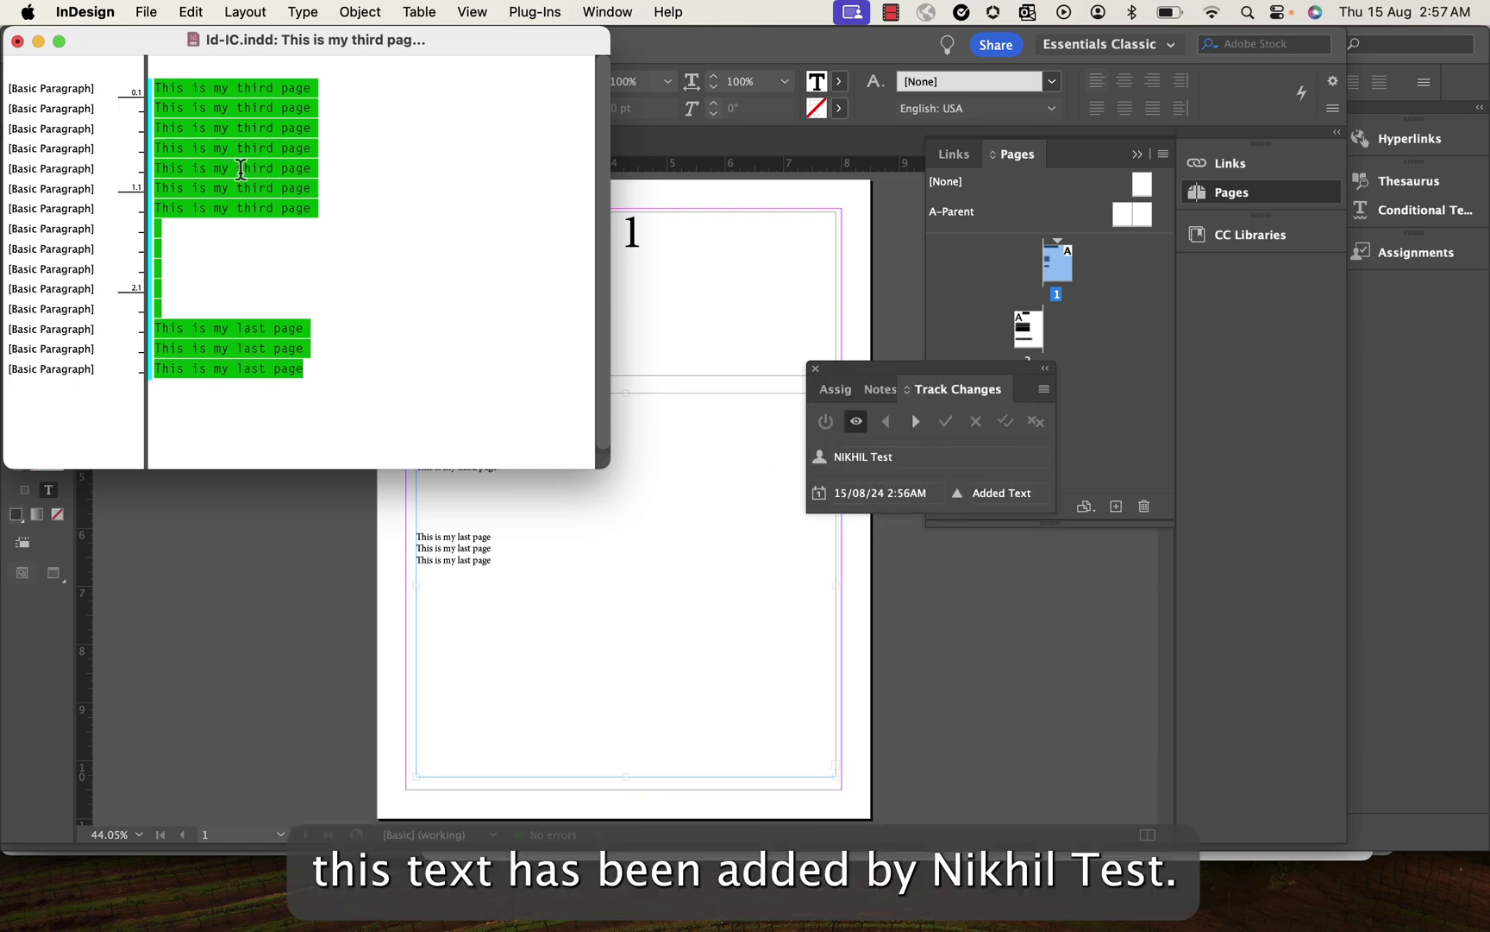
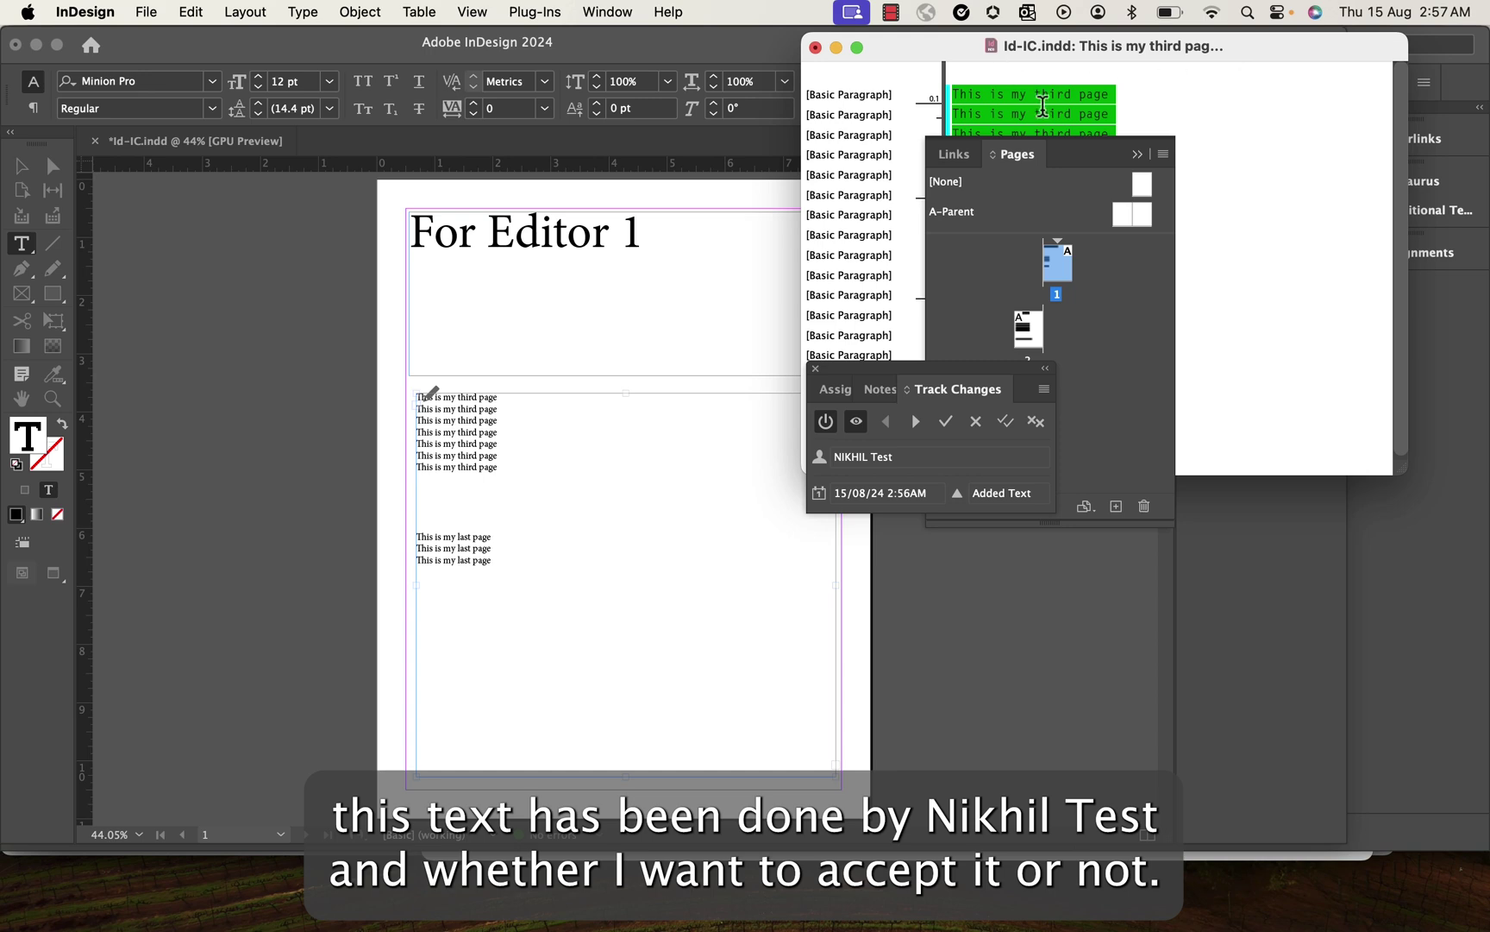
Step: Reject the tracked additions in the last three "This is my third page" lines and close the Story Editor
left_click(1142, 155)
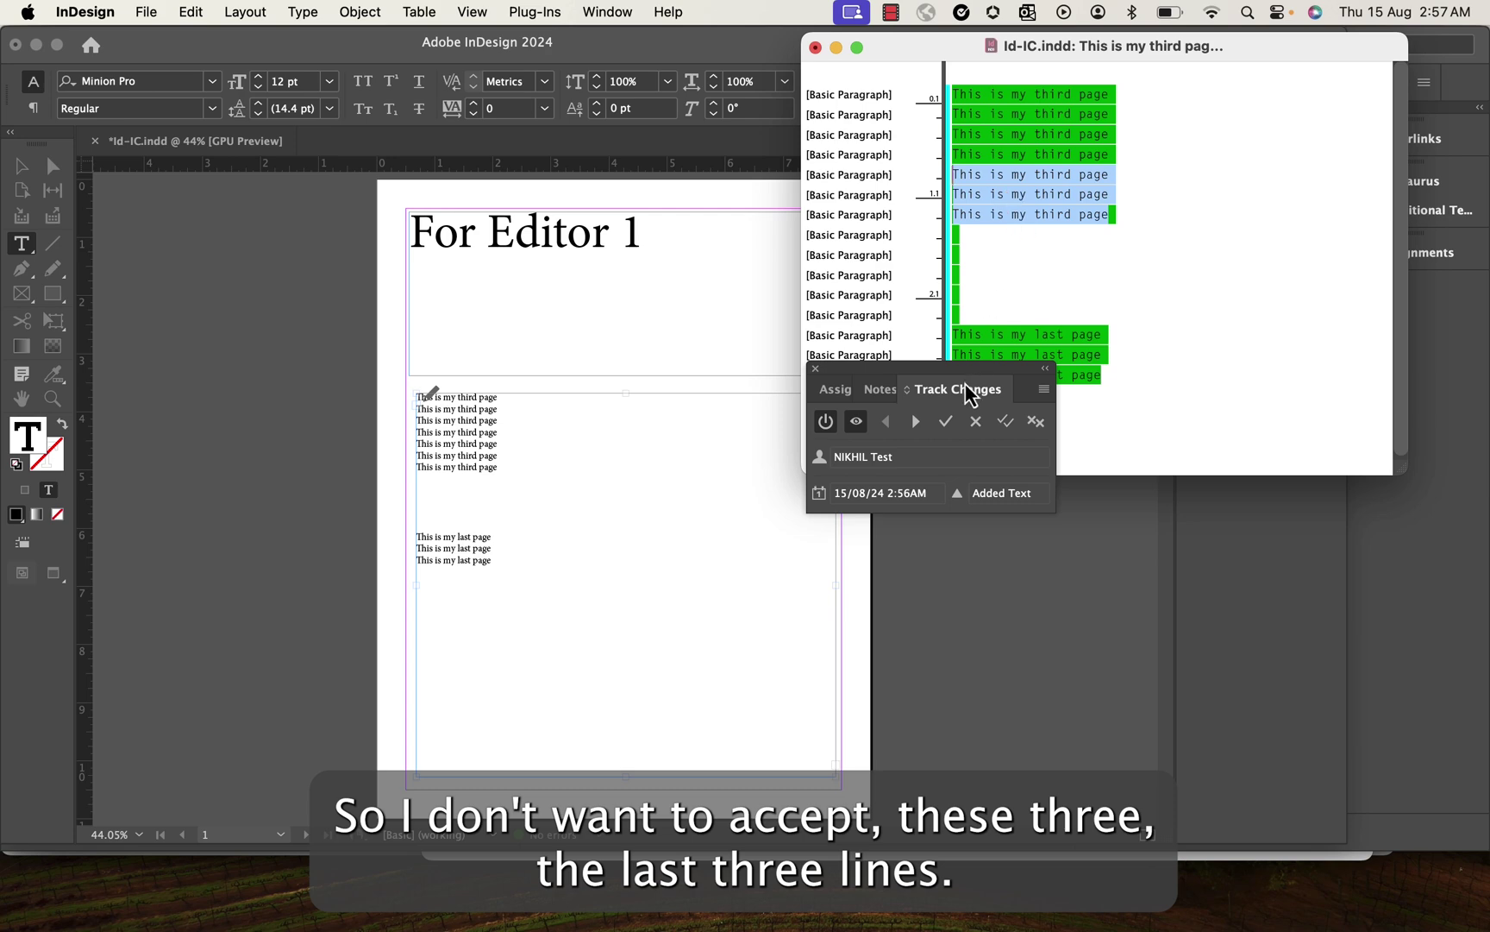
left_click(976, 423)
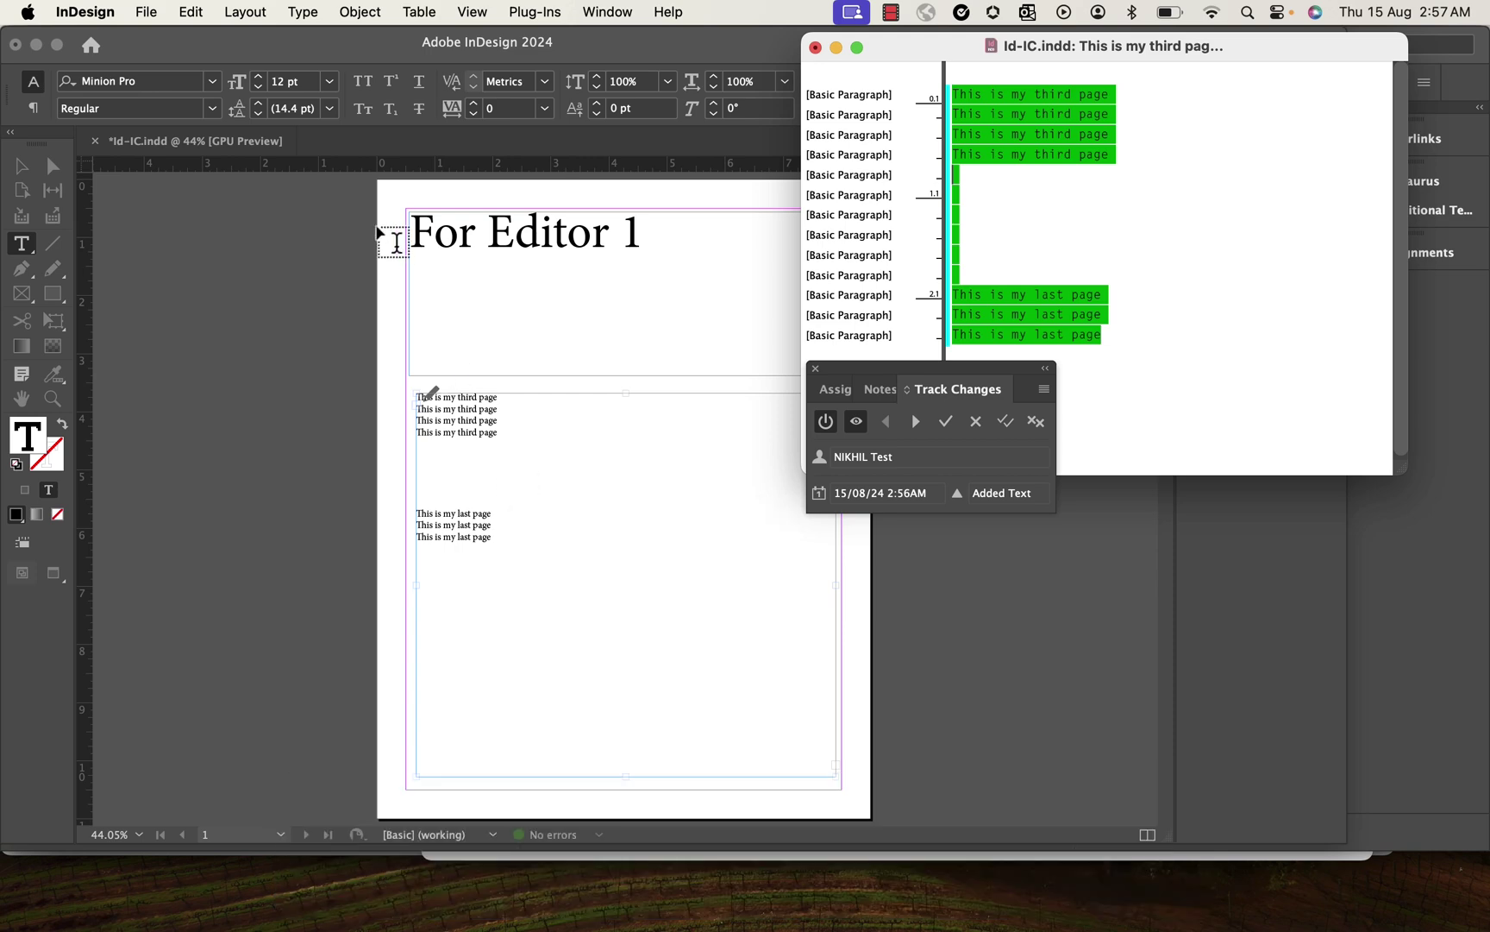
left_click(190, 17)
mouse_move(154, 13)
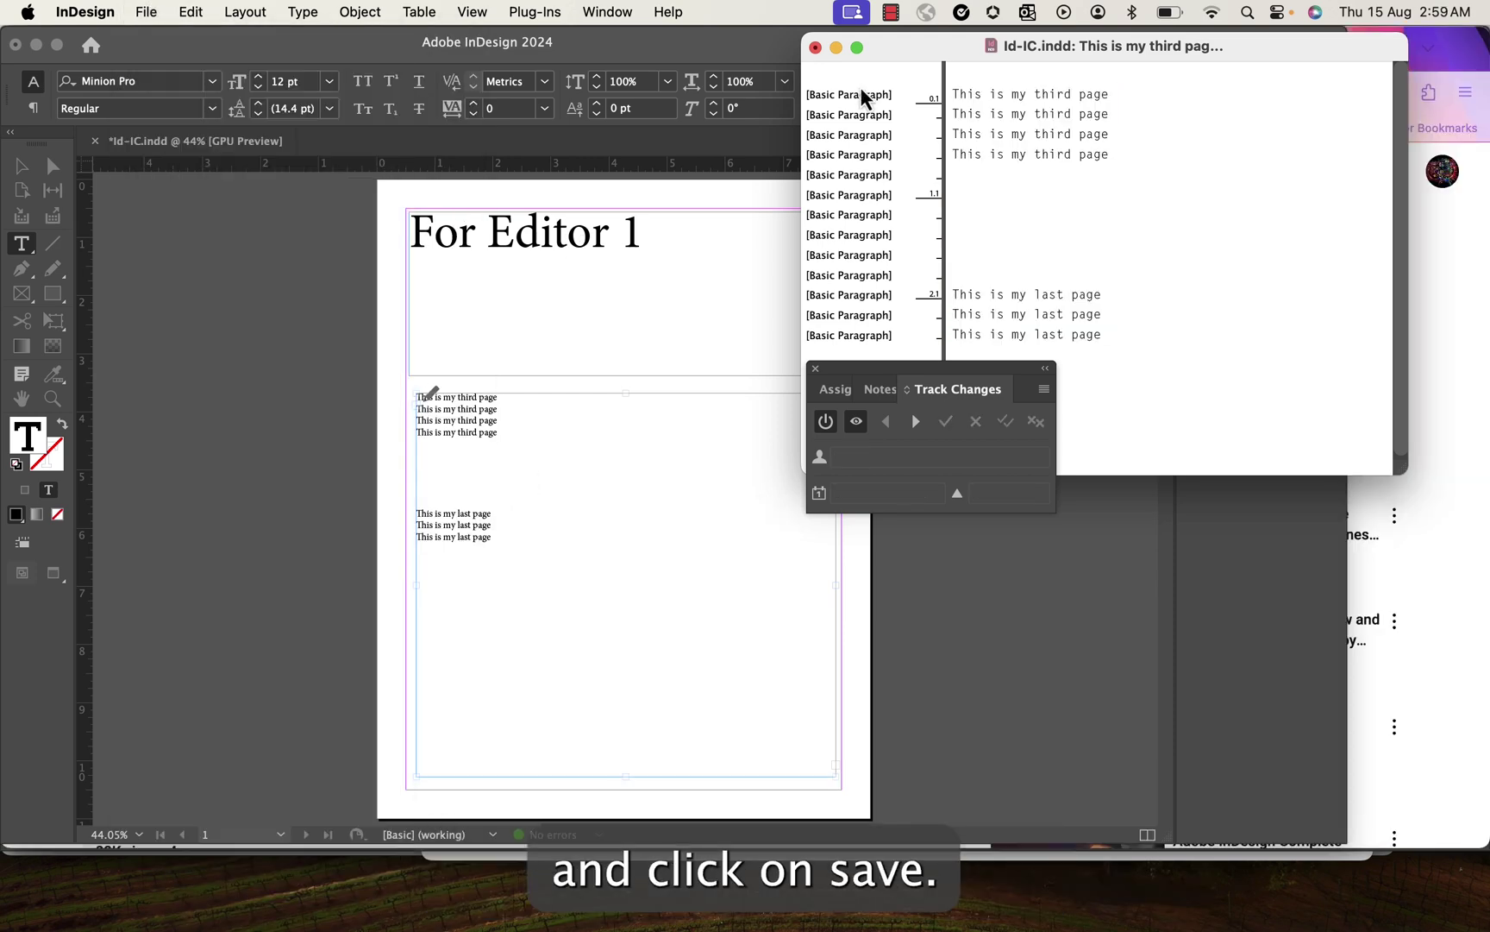
left_click(815, 47)
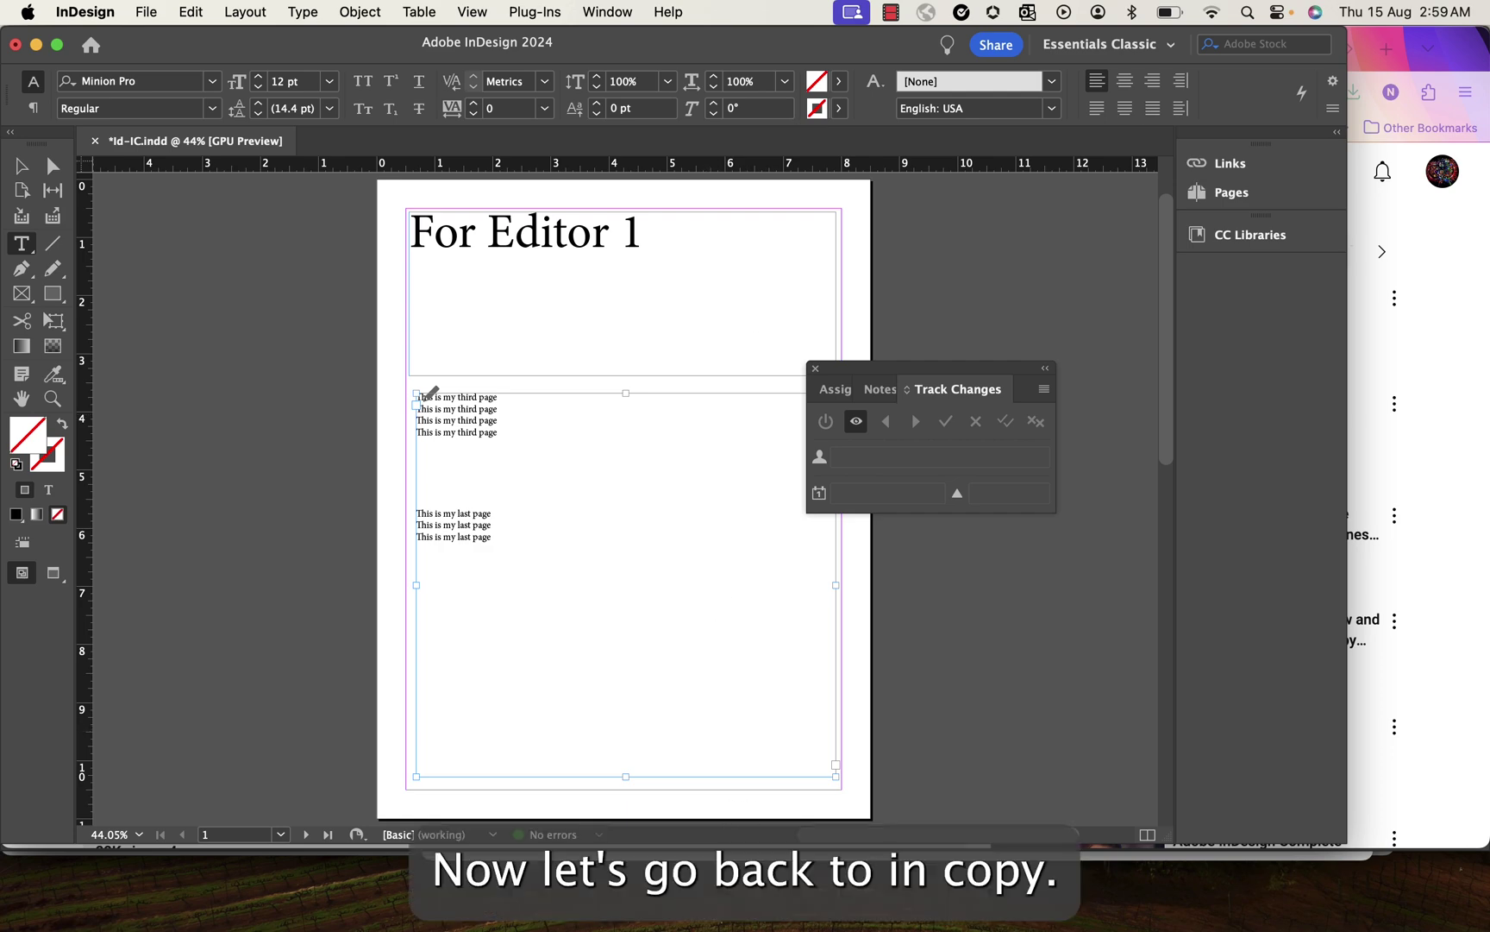
Step: Switch to InCopy, reopen the recent Editor 1.icma assignment from Id-IC Assignments and check out its story
key("super+Tab")
key("Tab")
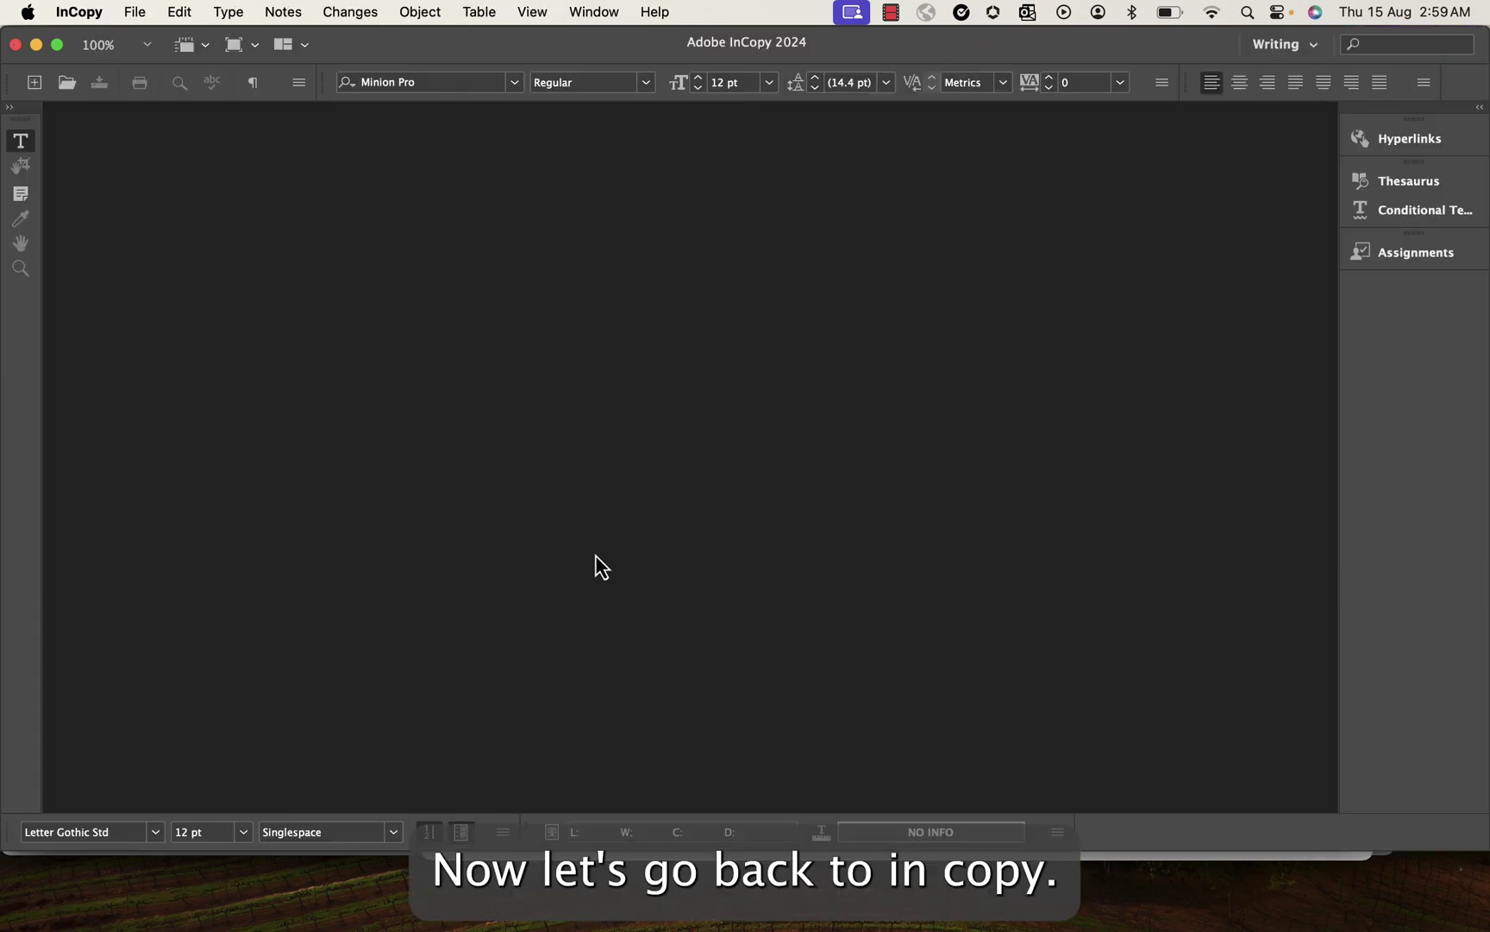
left_click(134, 12)
mouse_move(361, 113)
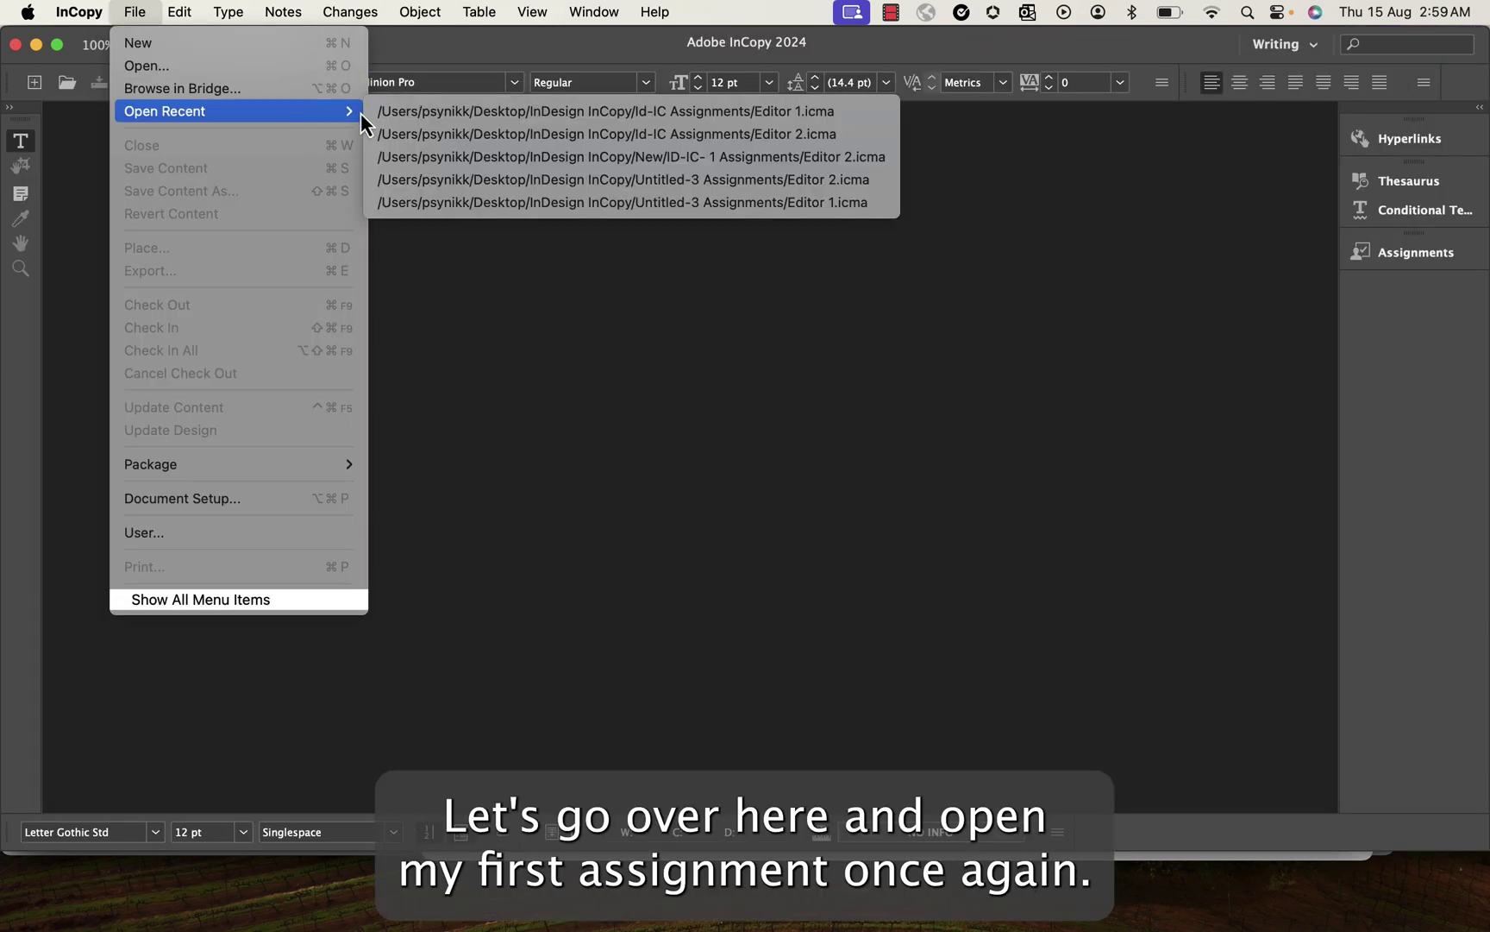
left_click(425, 123)
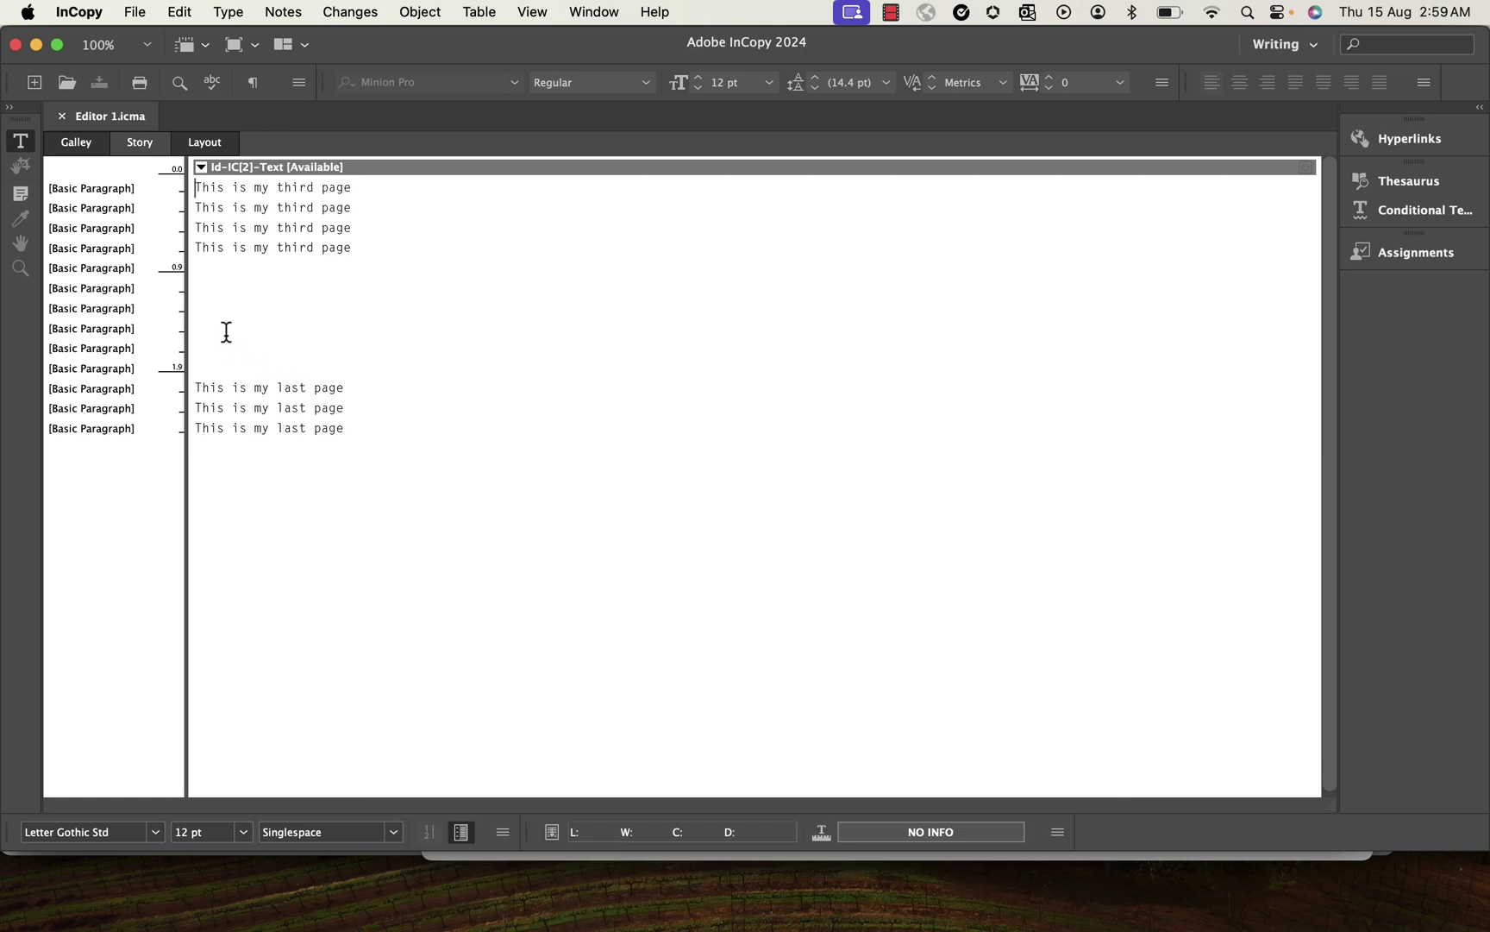
right_click(243, 203)
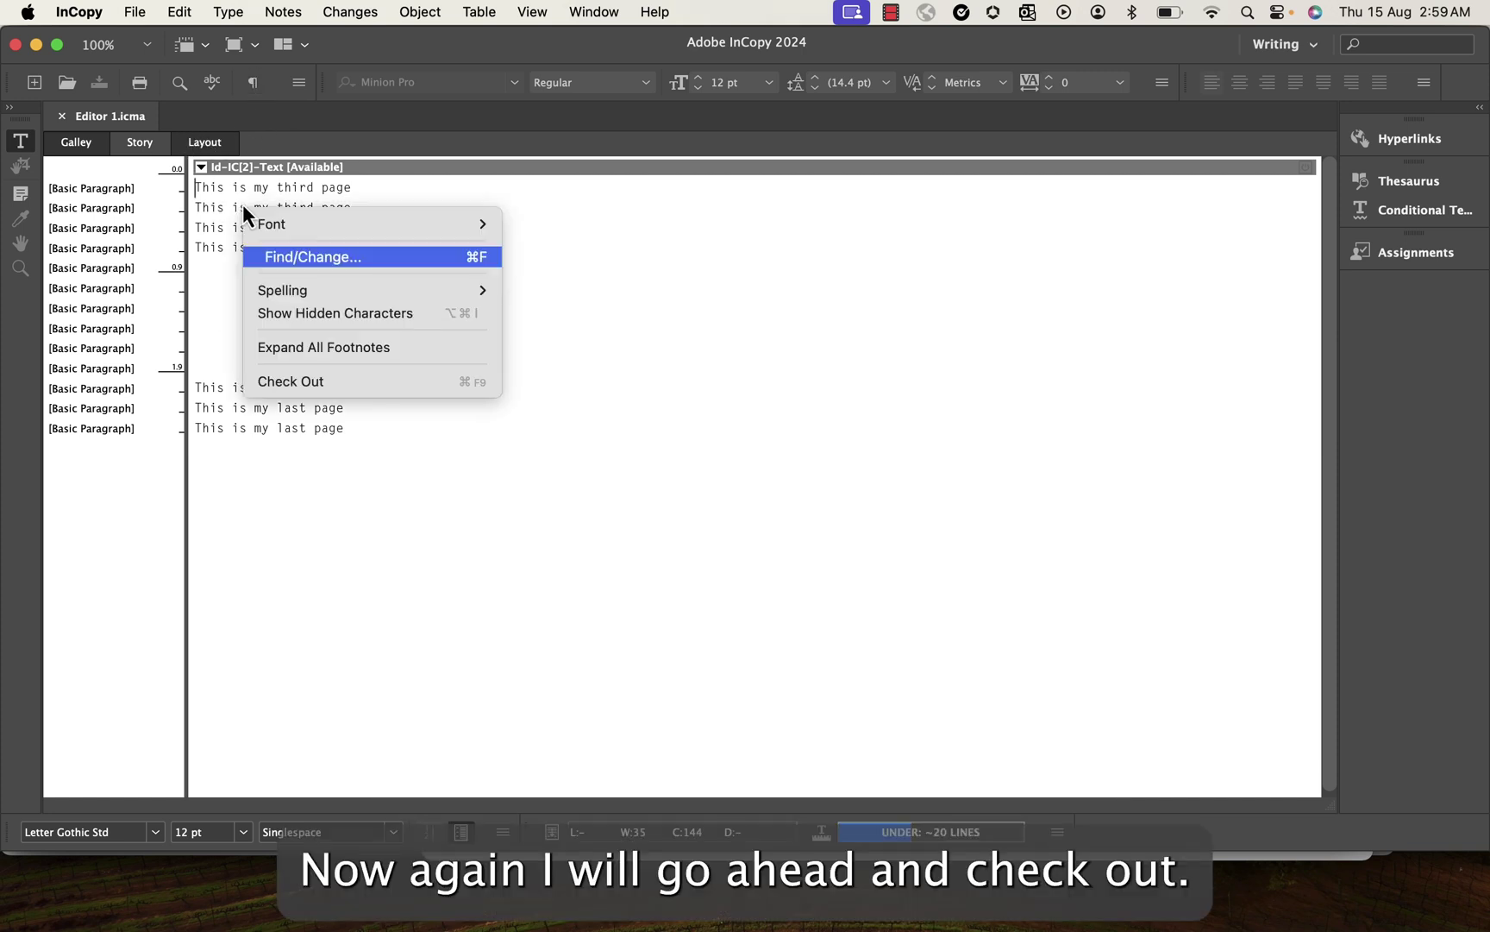
left_click(307, 377)
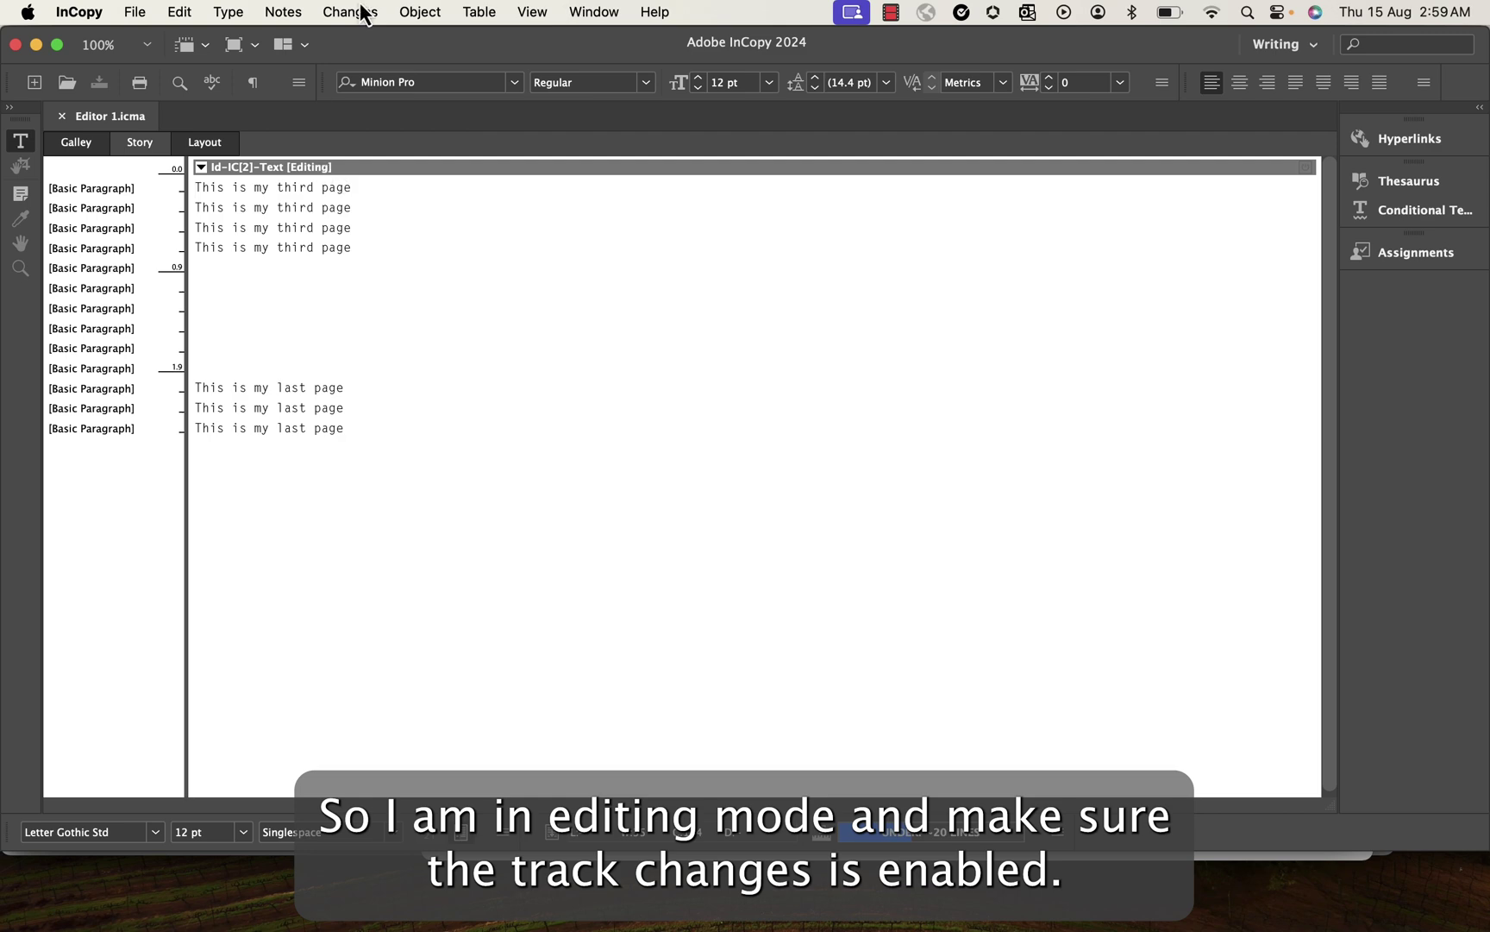
Step: With Track Changes on, delete the third and fourth "This is my third page" lines and the second "This is my last page" line
left_click(361, 12)
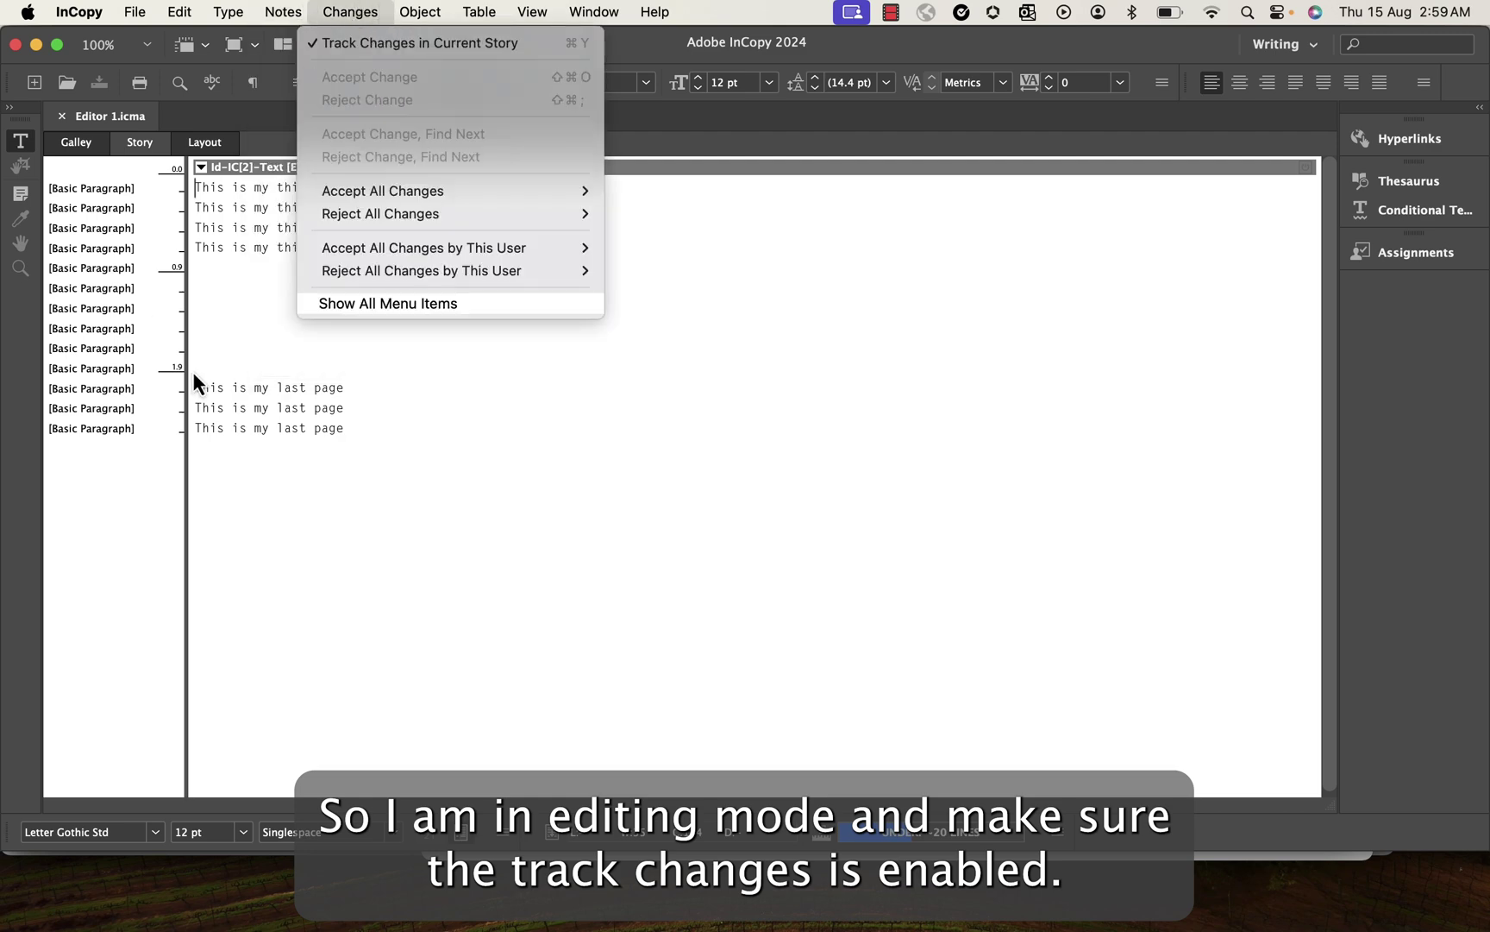
left_click(299, 445)
left_click_drag(195, 228, 375, 242)
key("BackSpace")
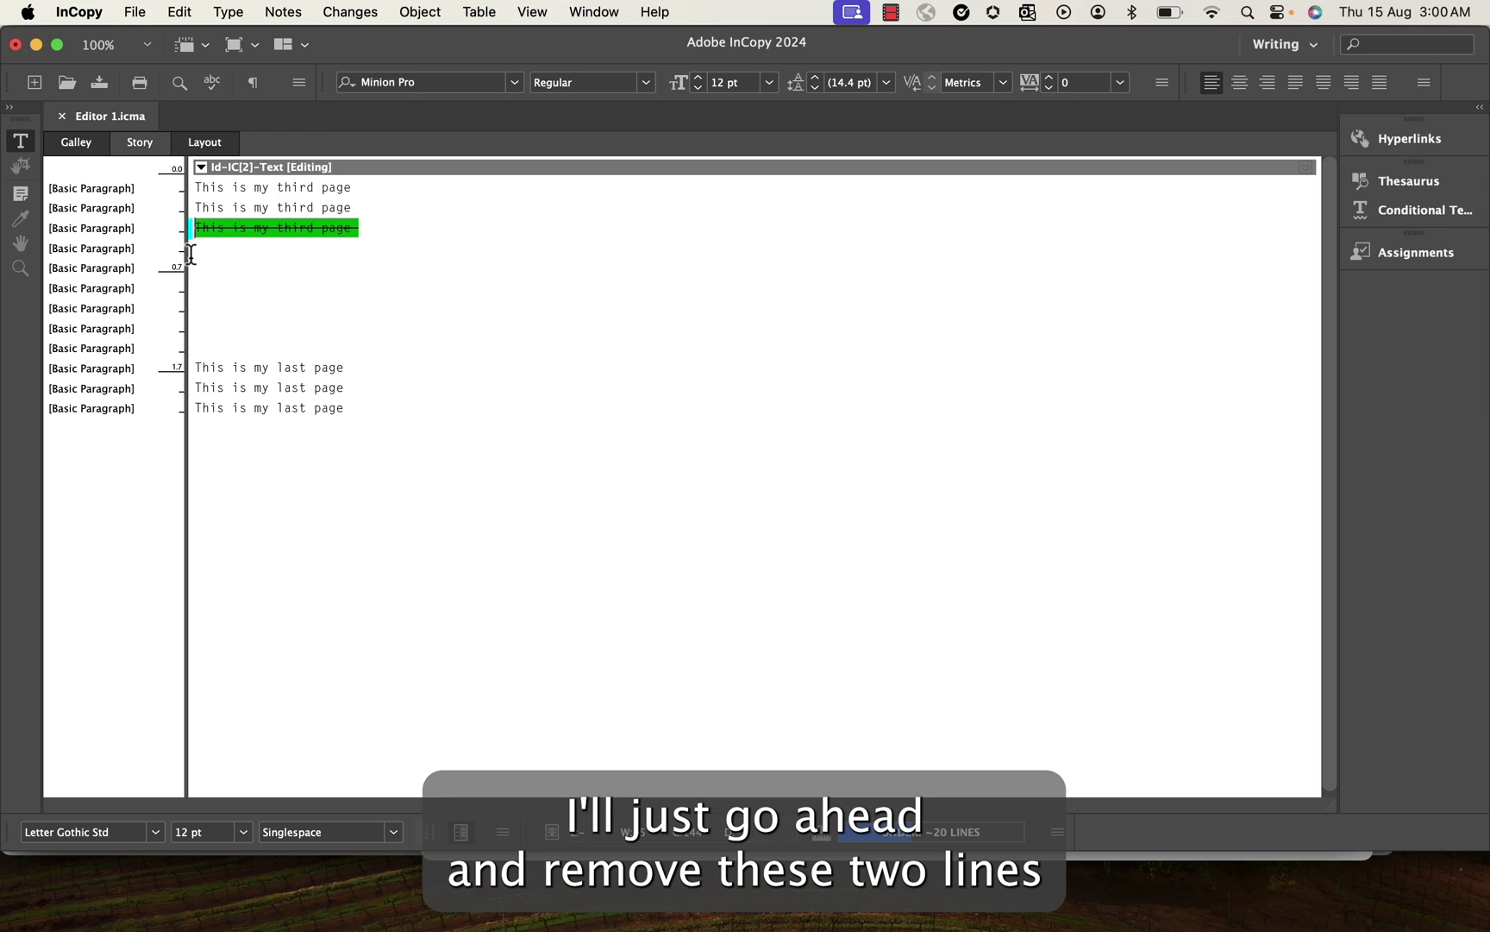
left_click(207, 281)
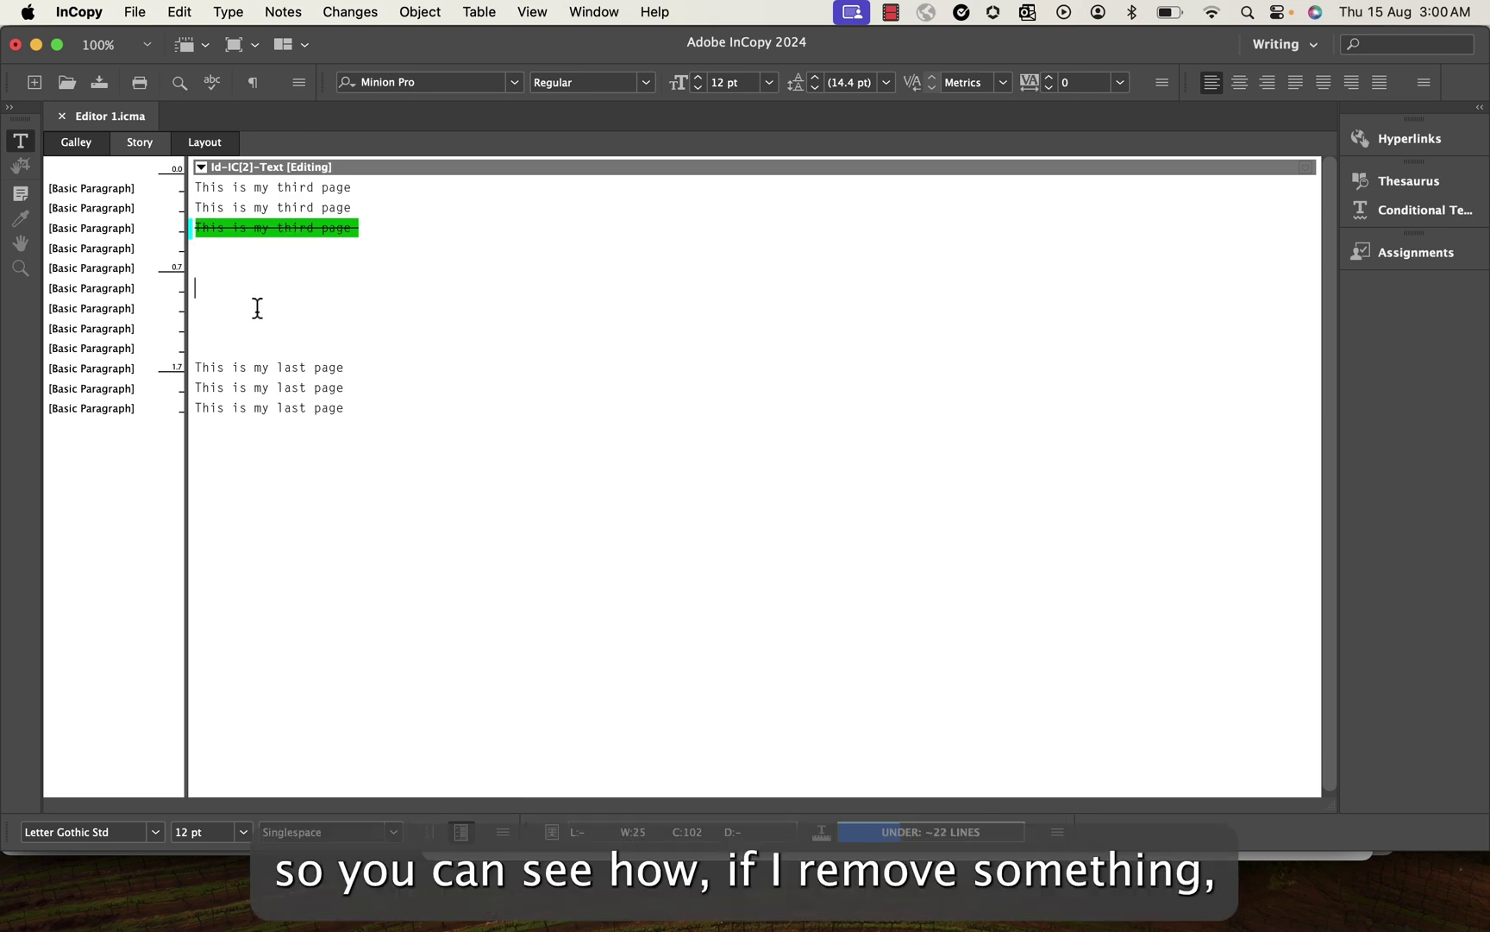
left_click(196, 387)
left_click(393, 389, "shift")
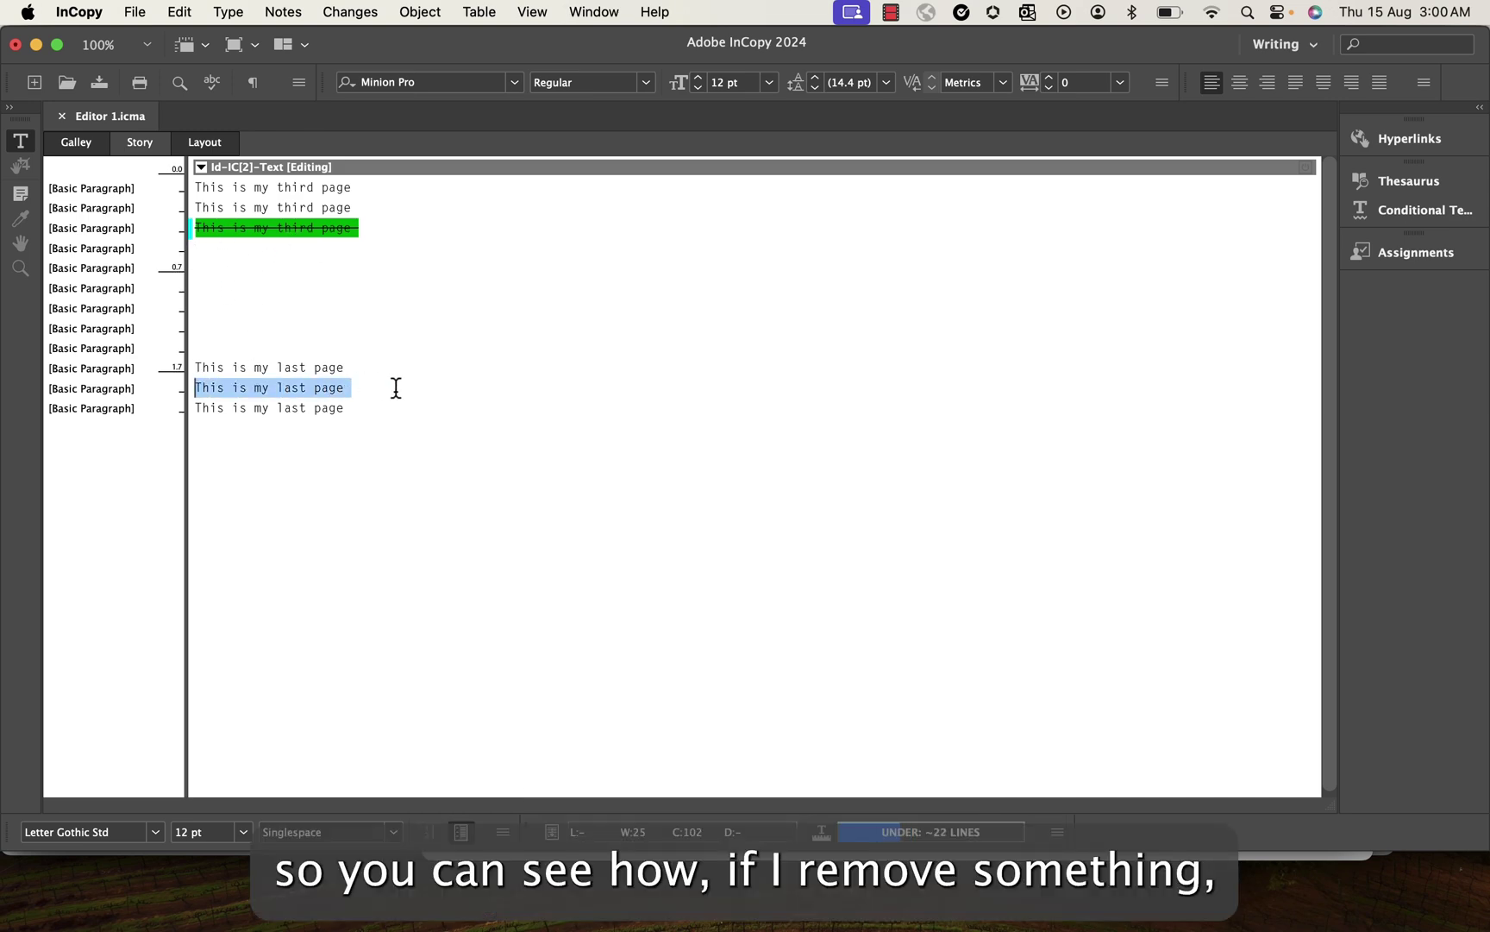
key("BackSpace")
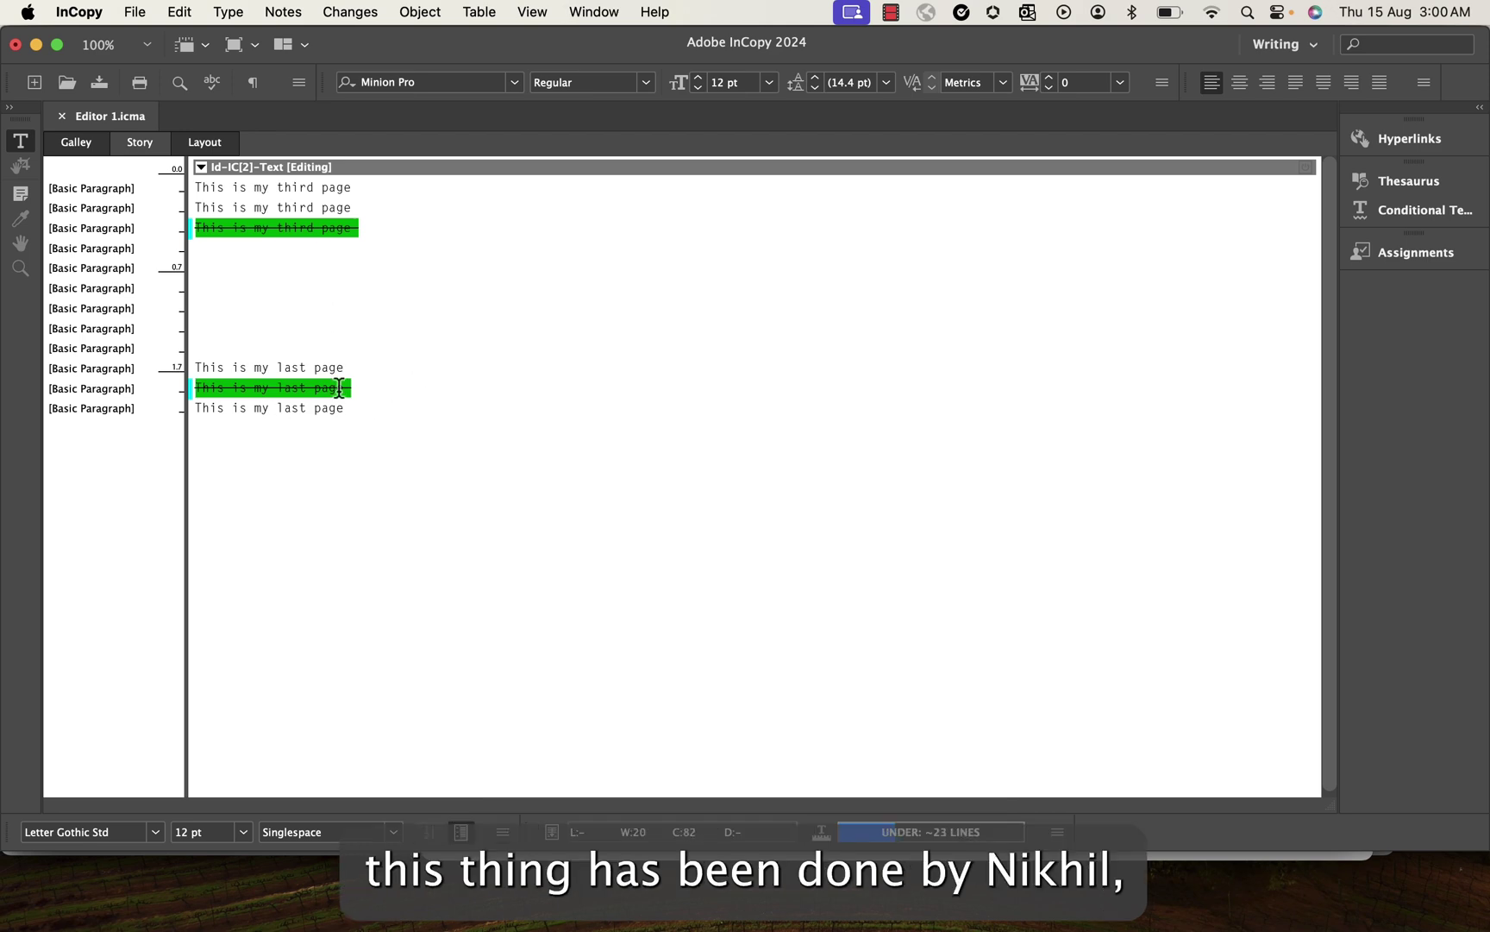
left_click(320, 276)
Step: Save the edited Editor 1 content, check in all stories and close Editor 1.icma
left_click(134, 12)
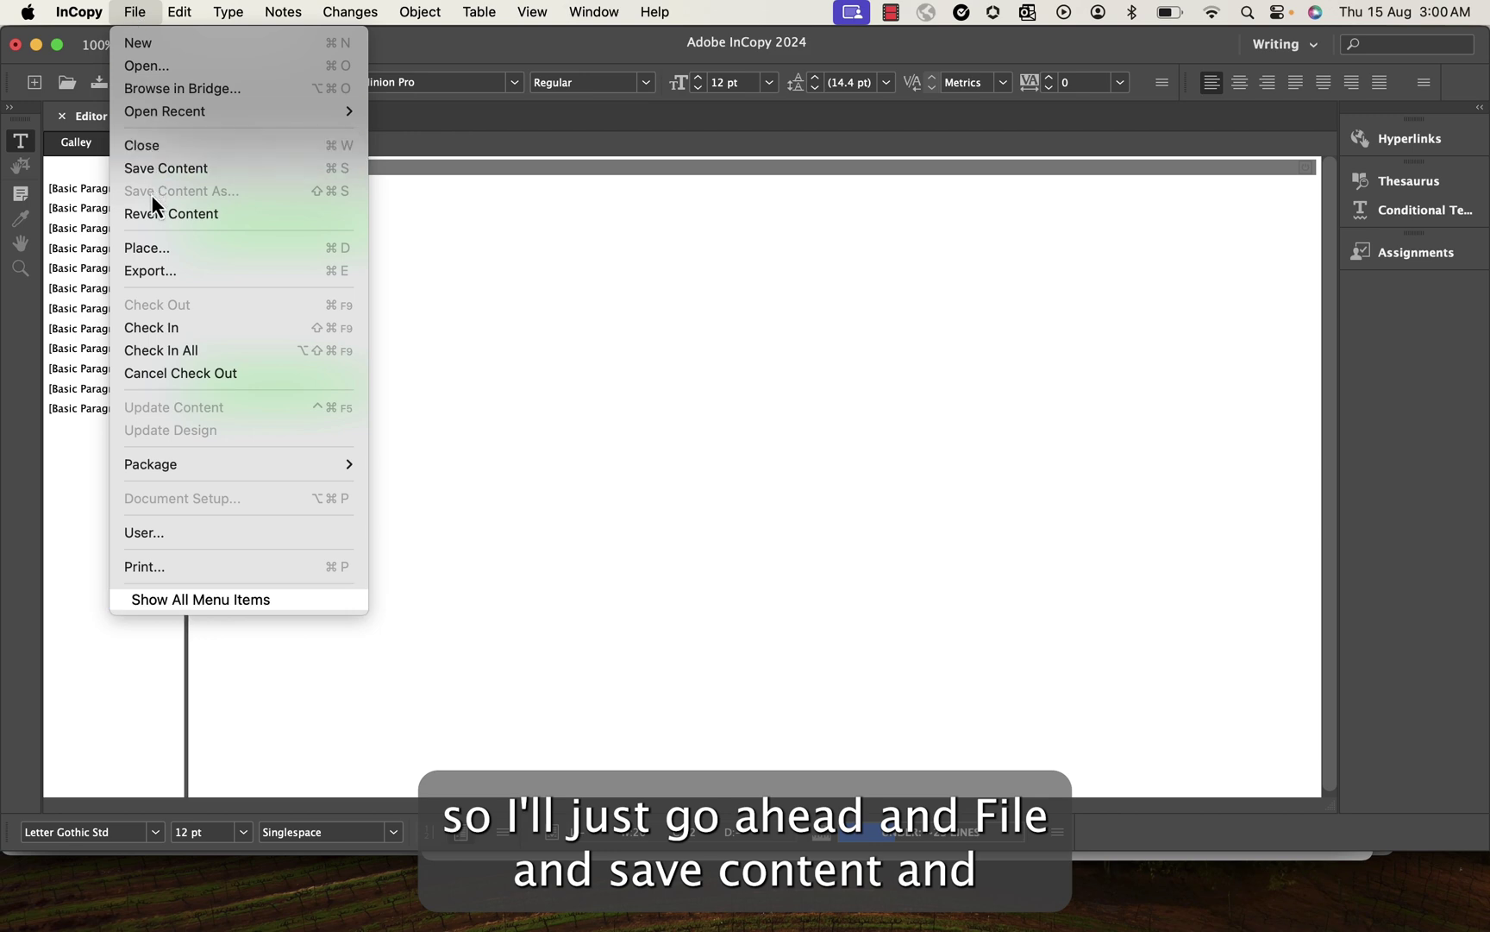
left_click(159, 167)
left_click(136, 12)
left_click(135, 12)
left_click(134, 12)
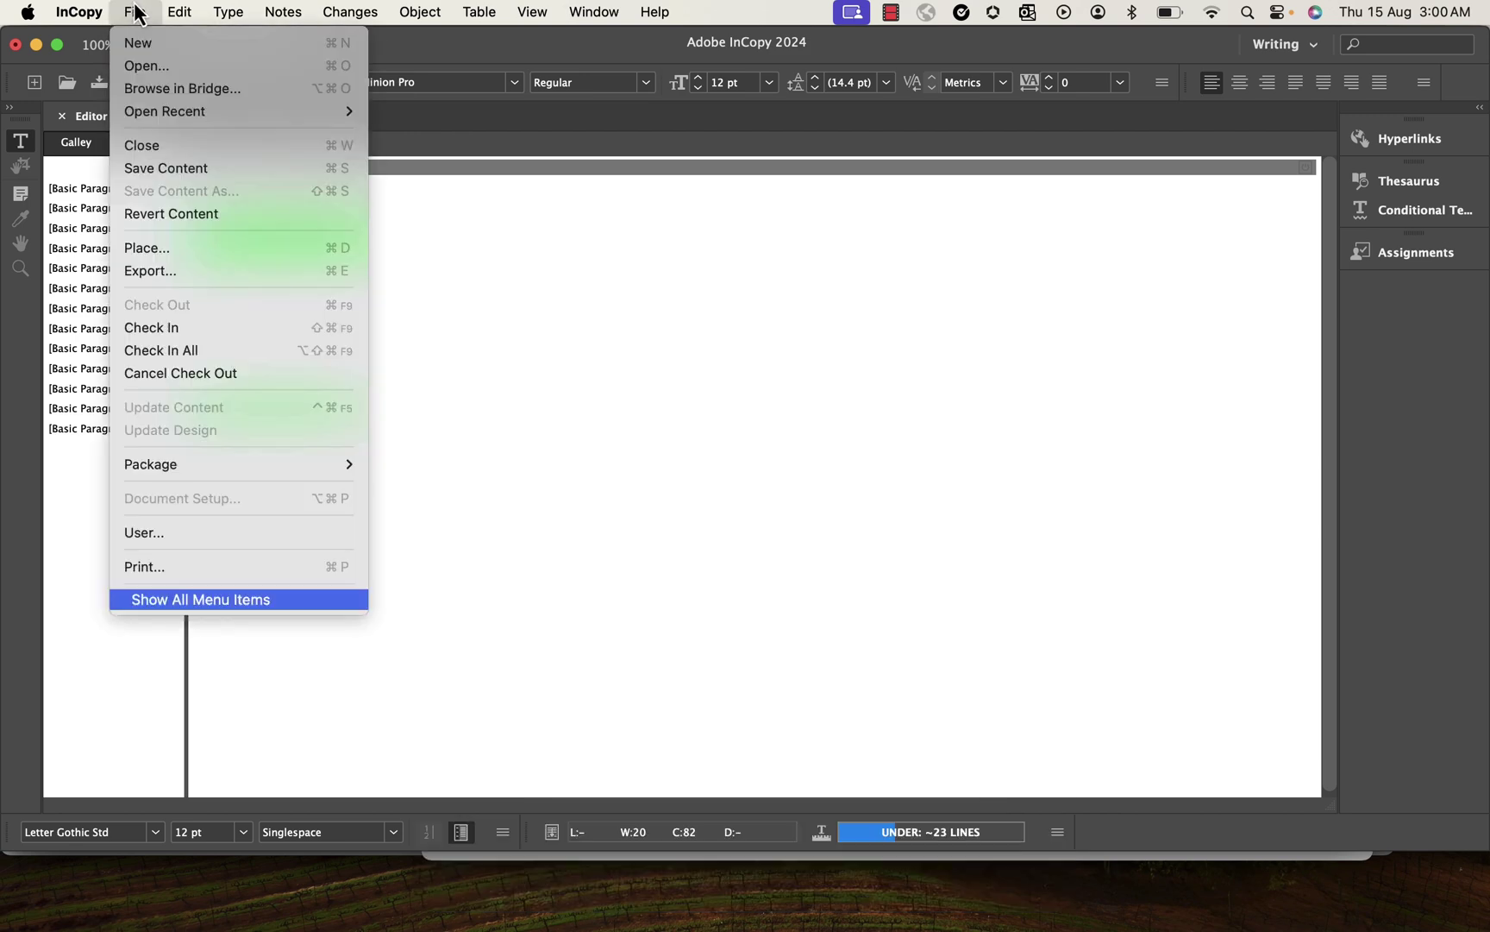
left_click(174, 357)
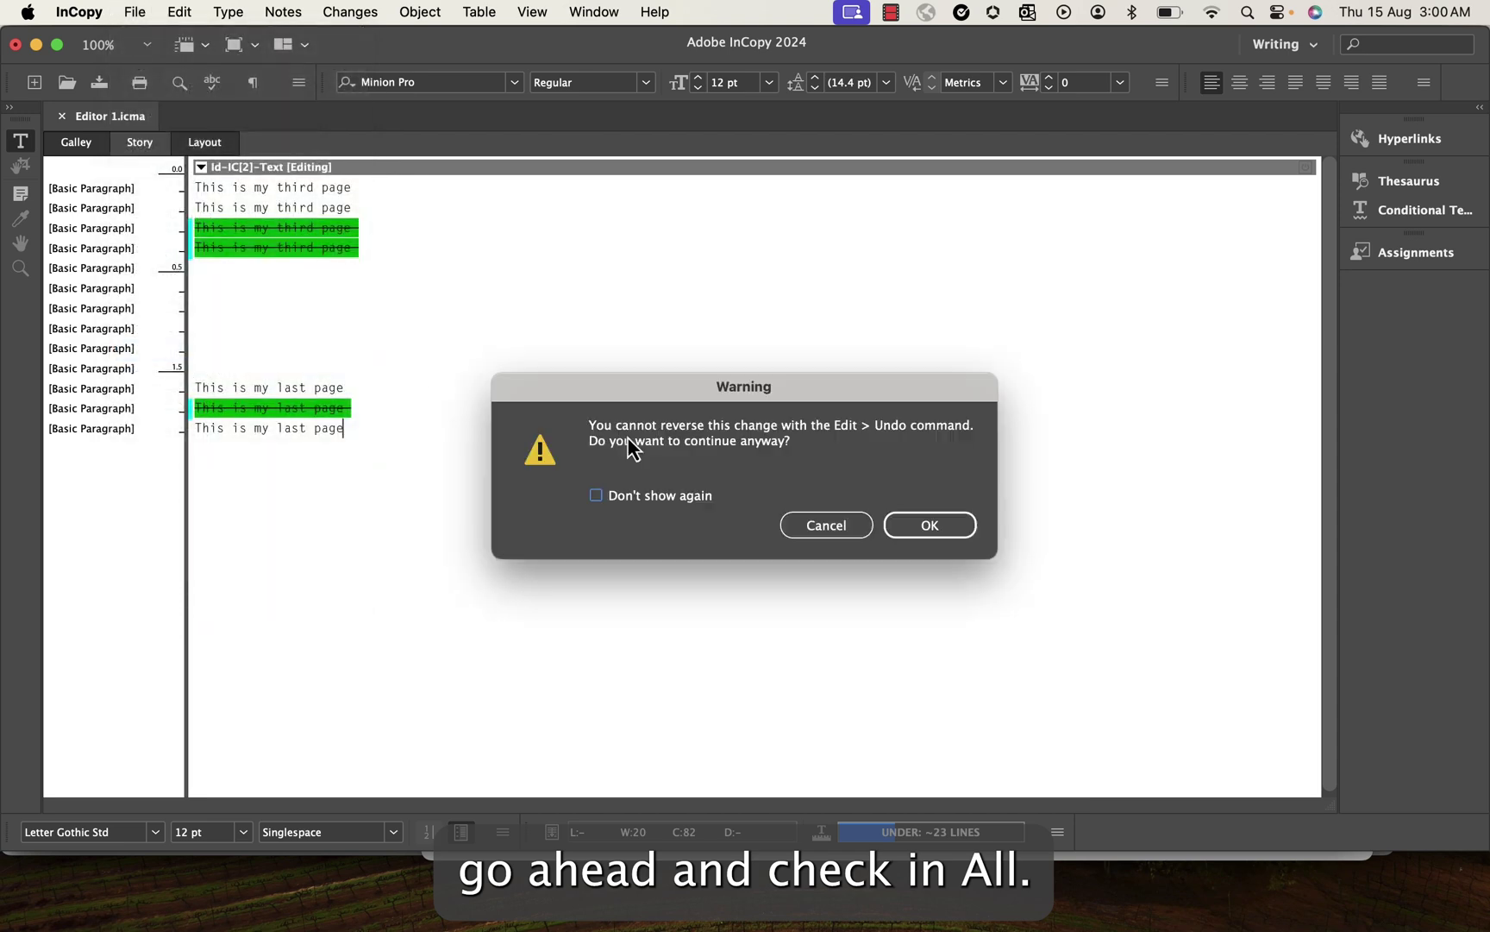
left_click(929, 526)
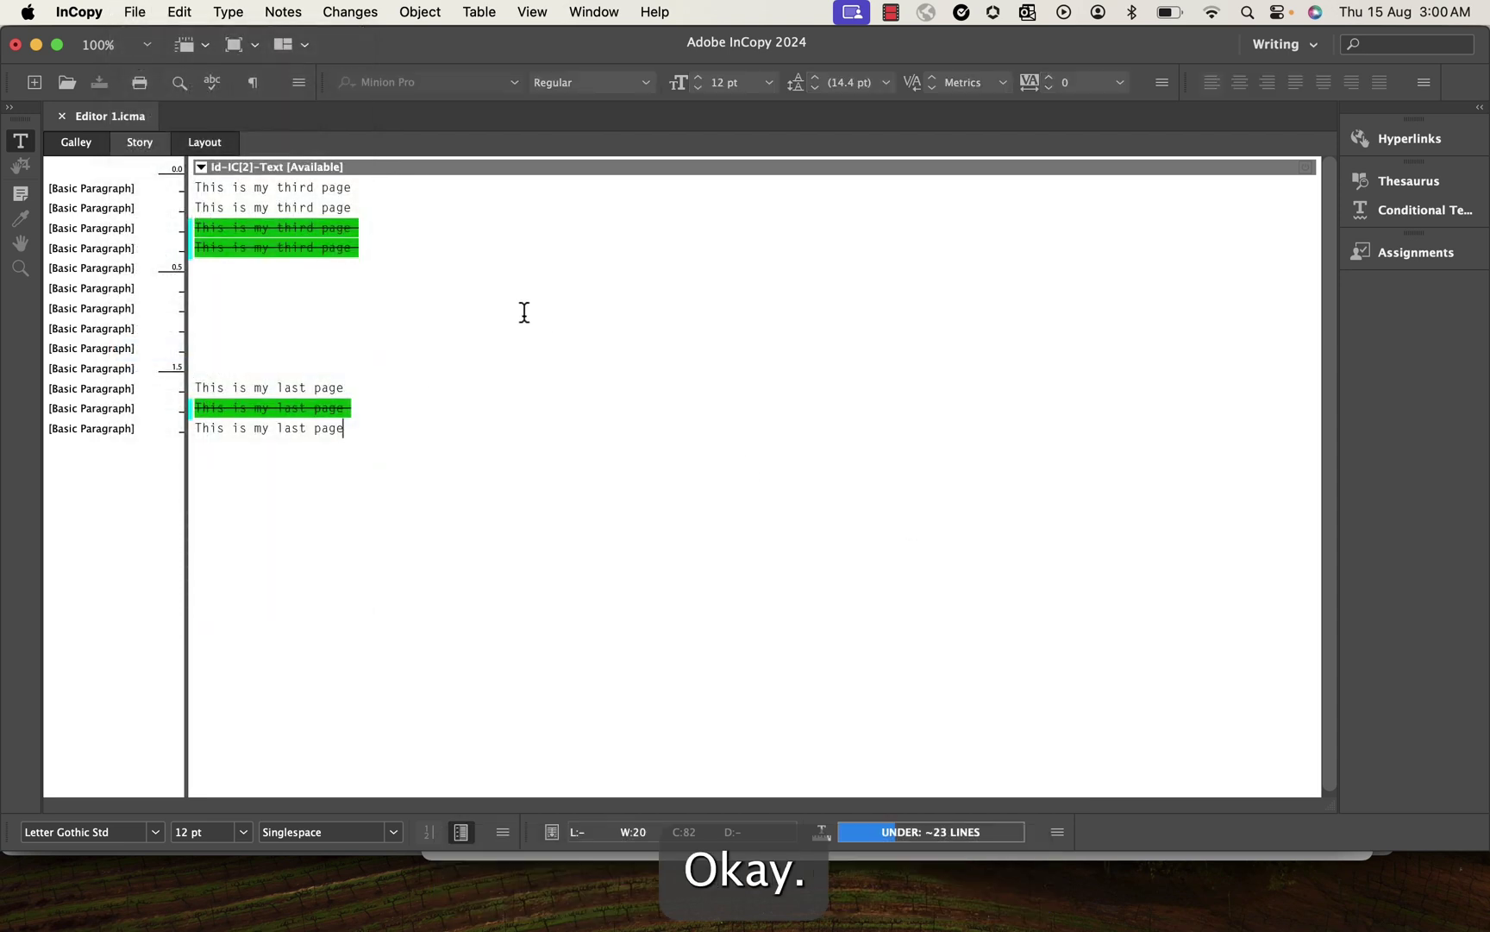
left_click(62, 117)
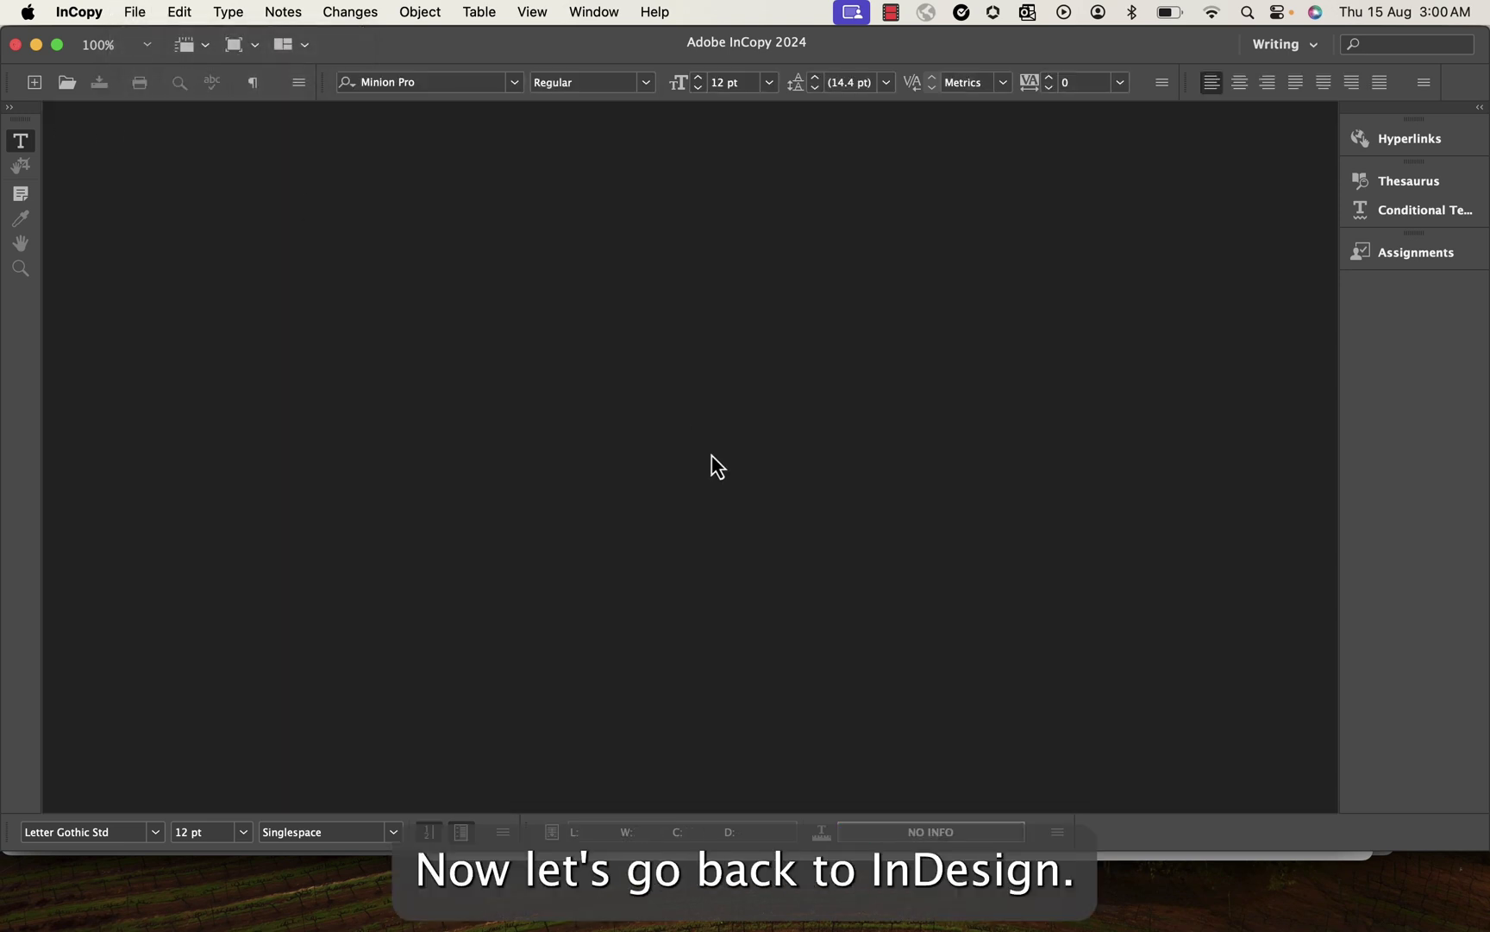
Step: Return to InDesign and update the Editor 1 assignment with the tracked deletions made in InCopy
key("super+Tab")
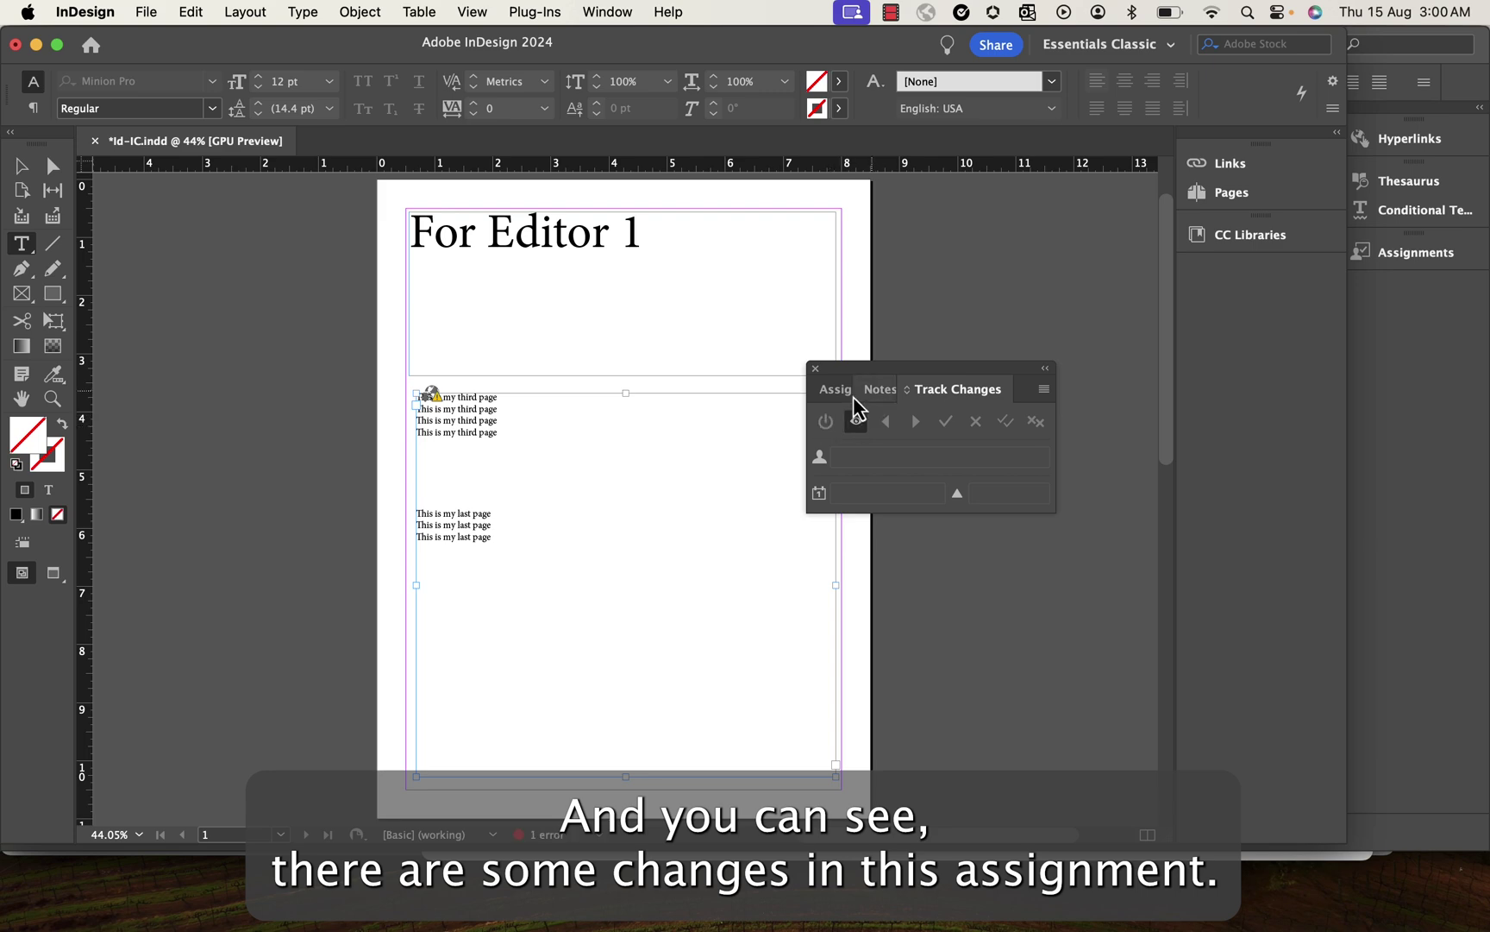
left_click(837, 391)
left_click(938, 598)
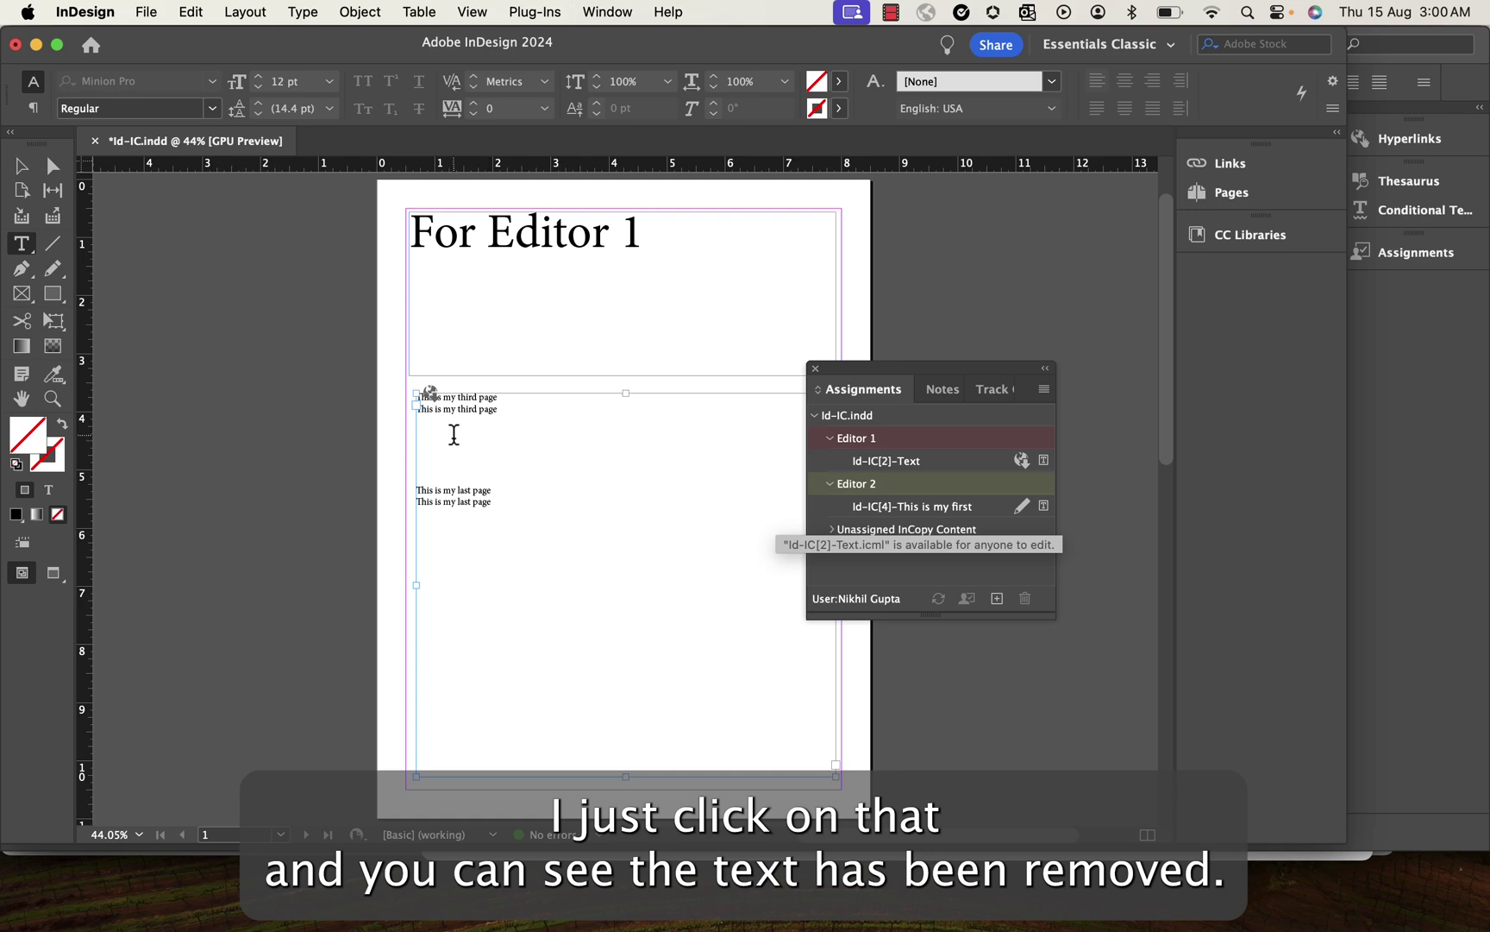
Step: Open the Editor 1 story in Story Editor and inspect the change details of the deleted "This is my third page" lines
right_click(455, 441)
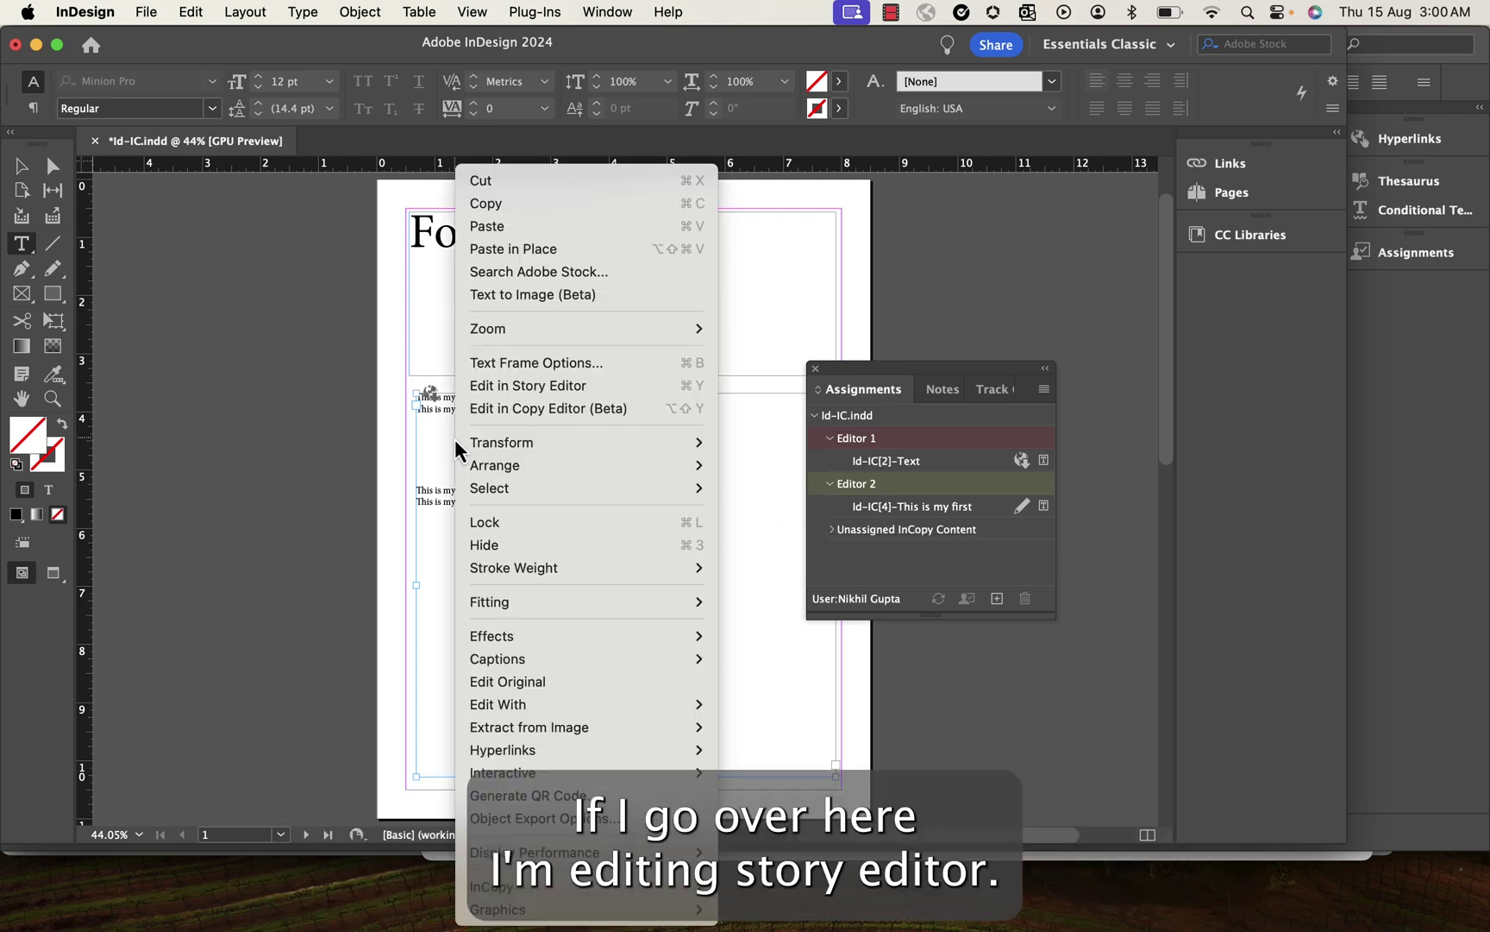
left_click(535, 385)
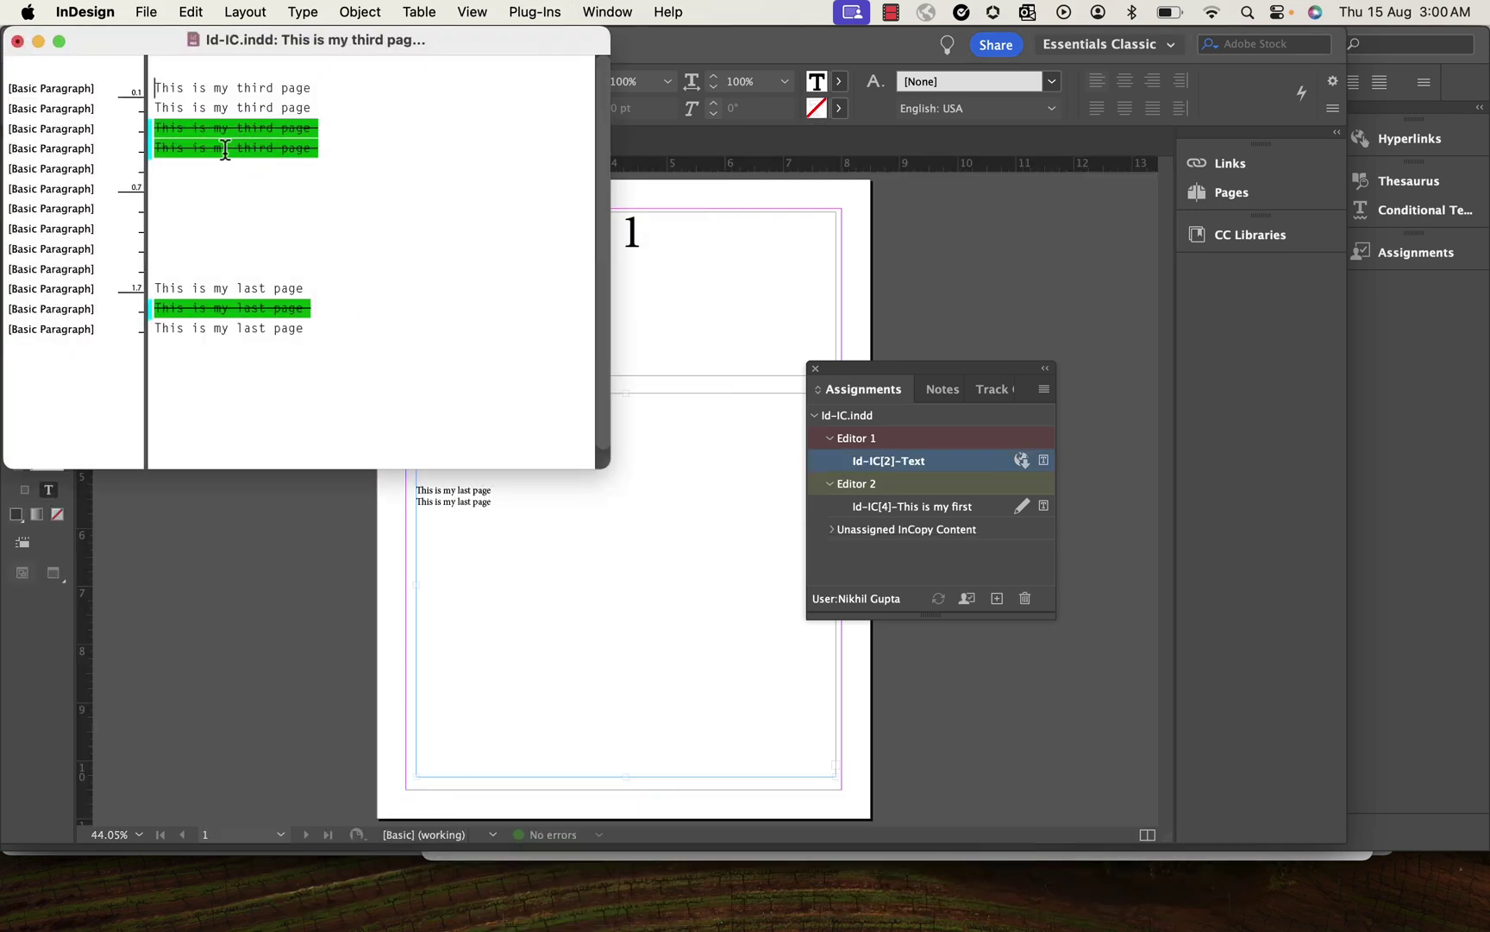
left_click_drag(156, 128, 314, 156)
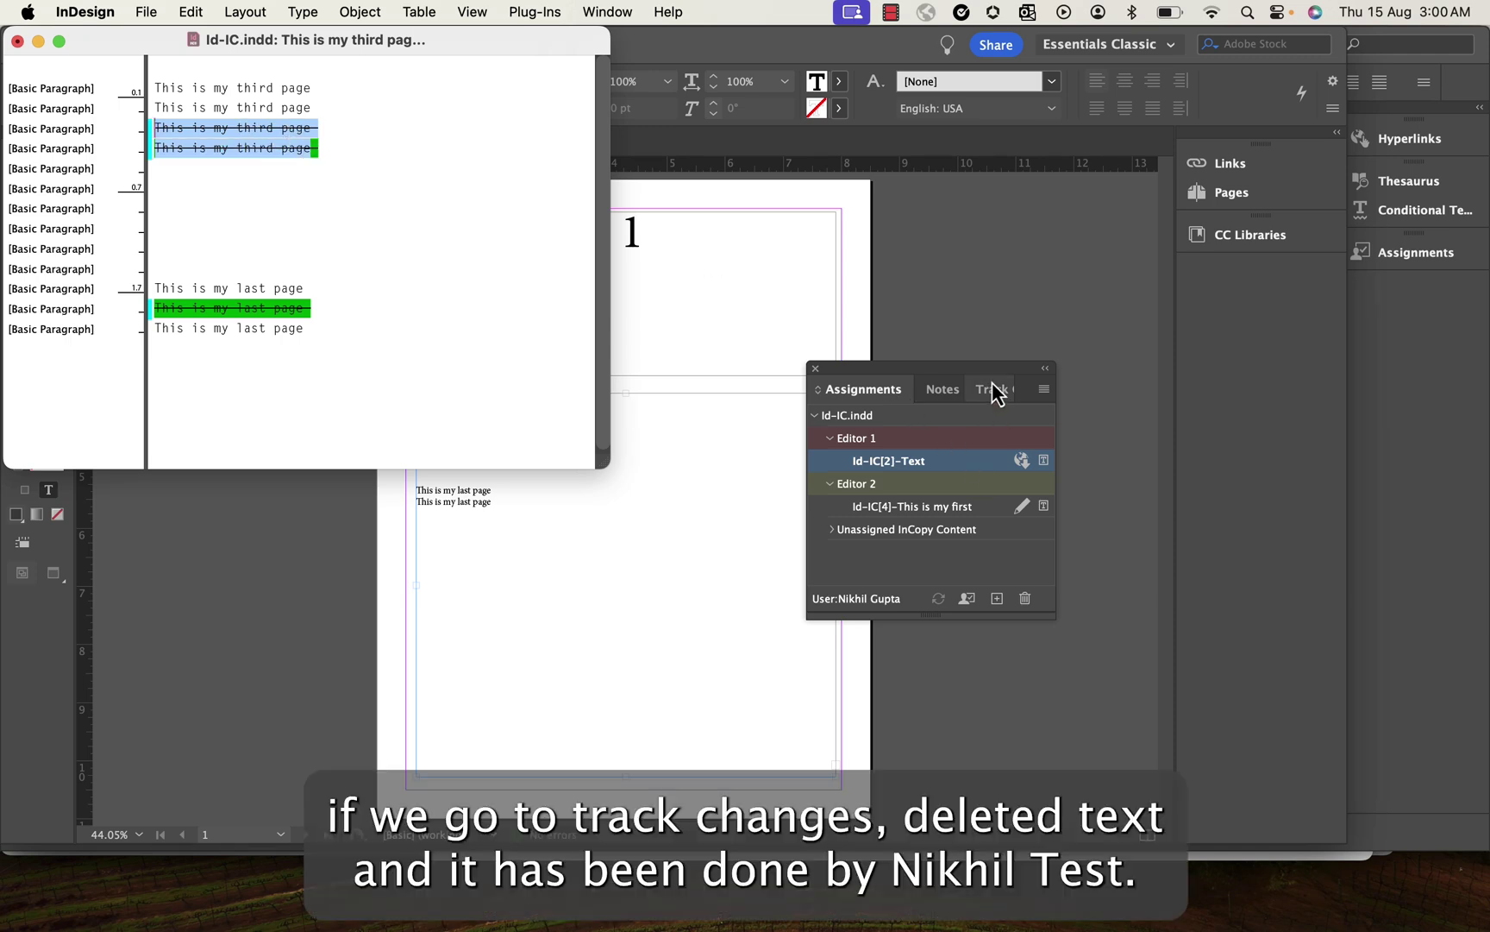
left_click(992, 389)
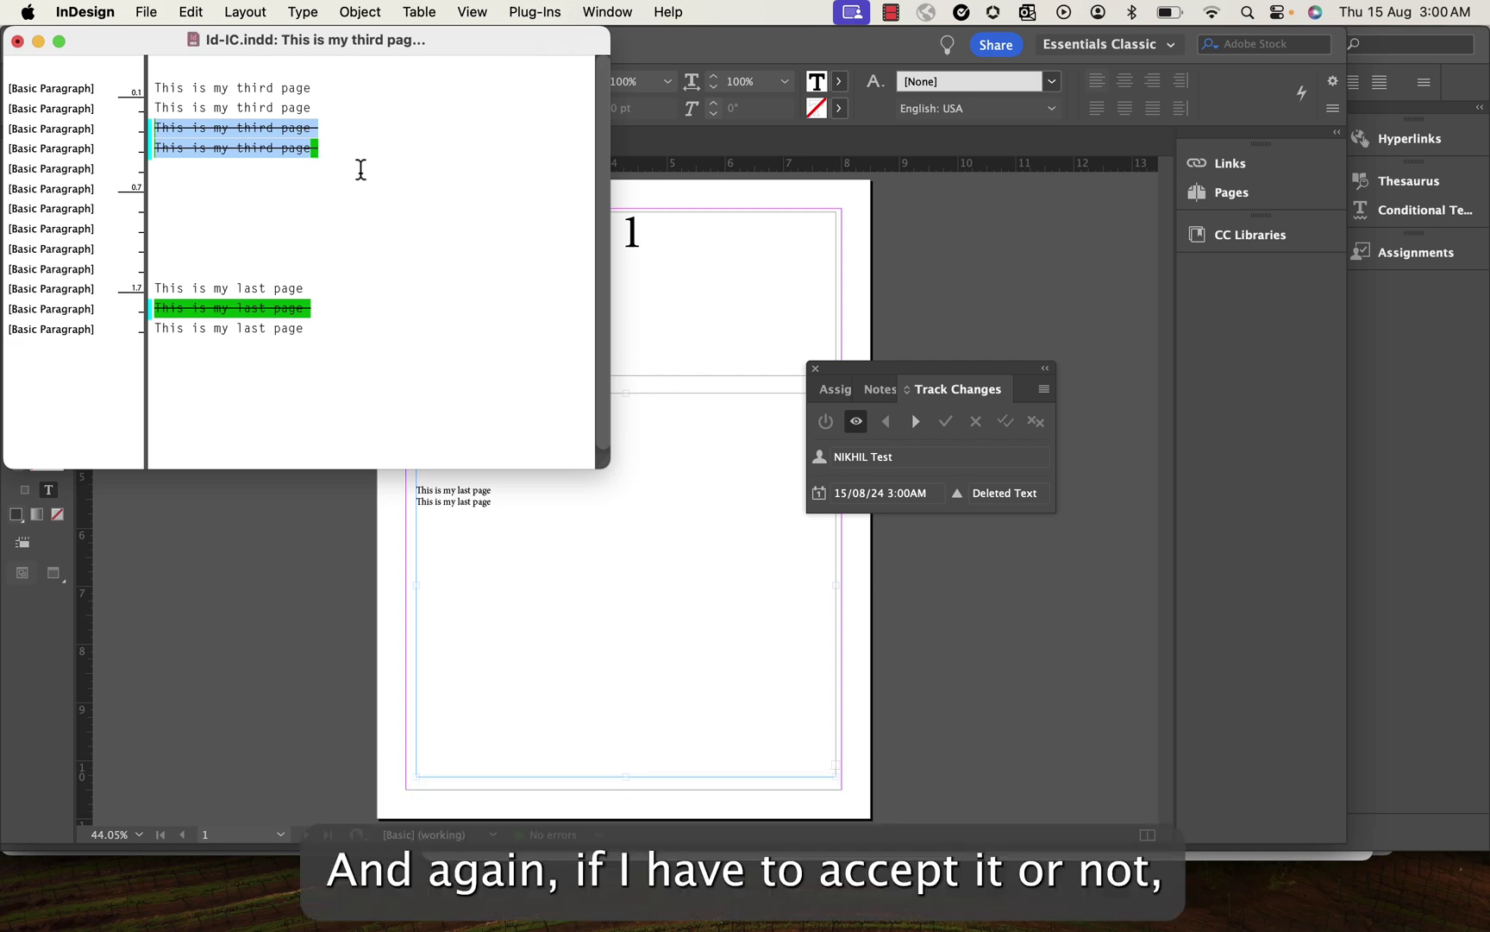
Step: Return to the layout and check out the Editor 1 text frame's InCopy story
left_click(669, 442)
right_click(473, 585)
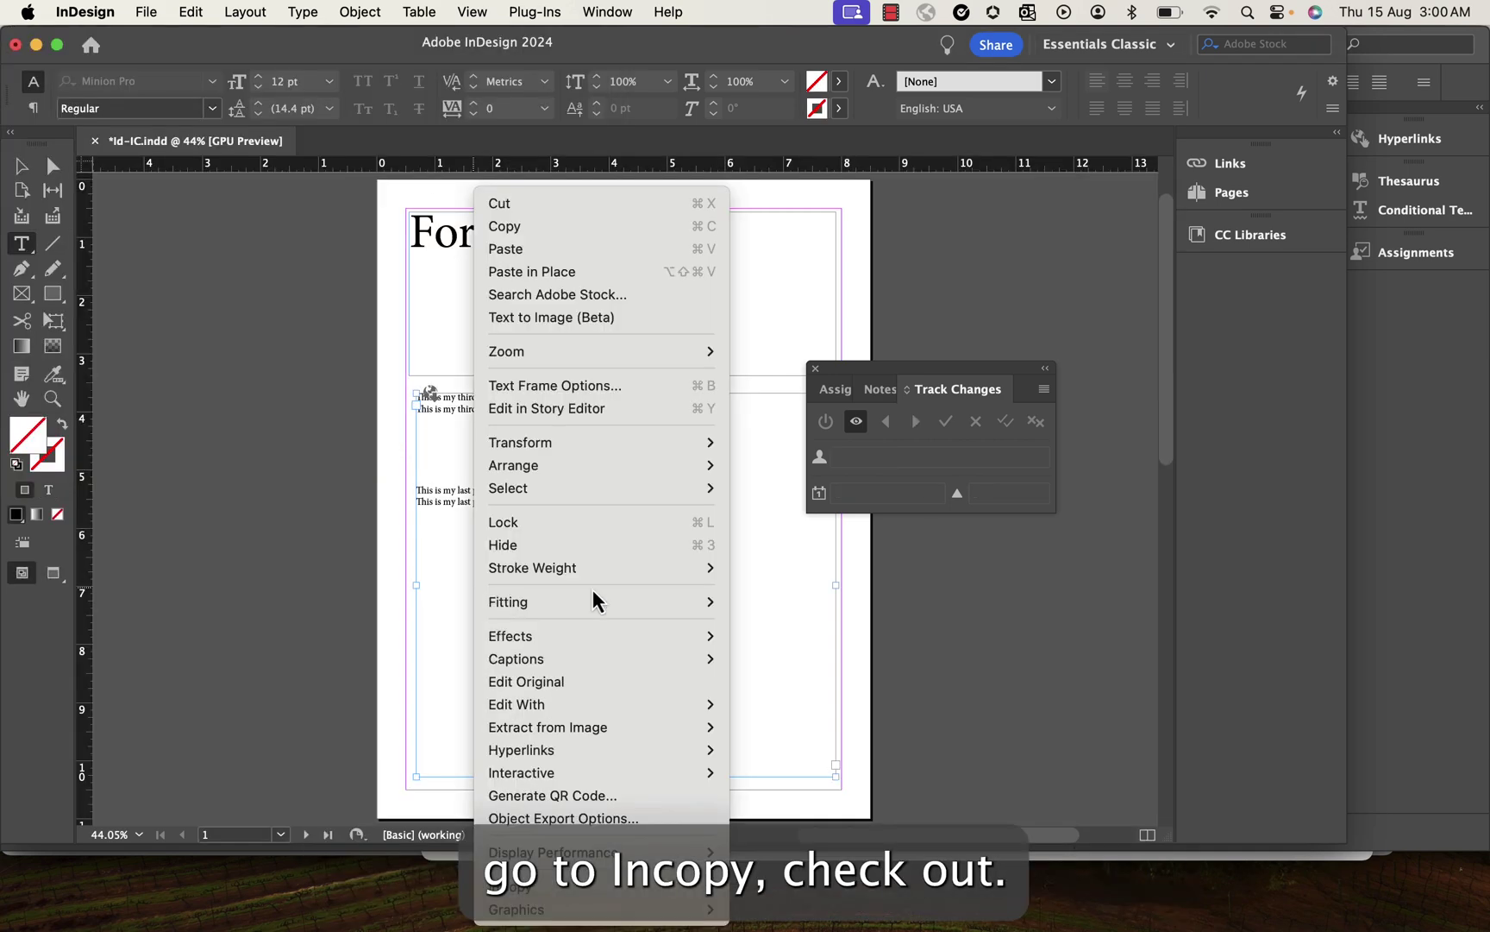
mouse_move(666, 897)
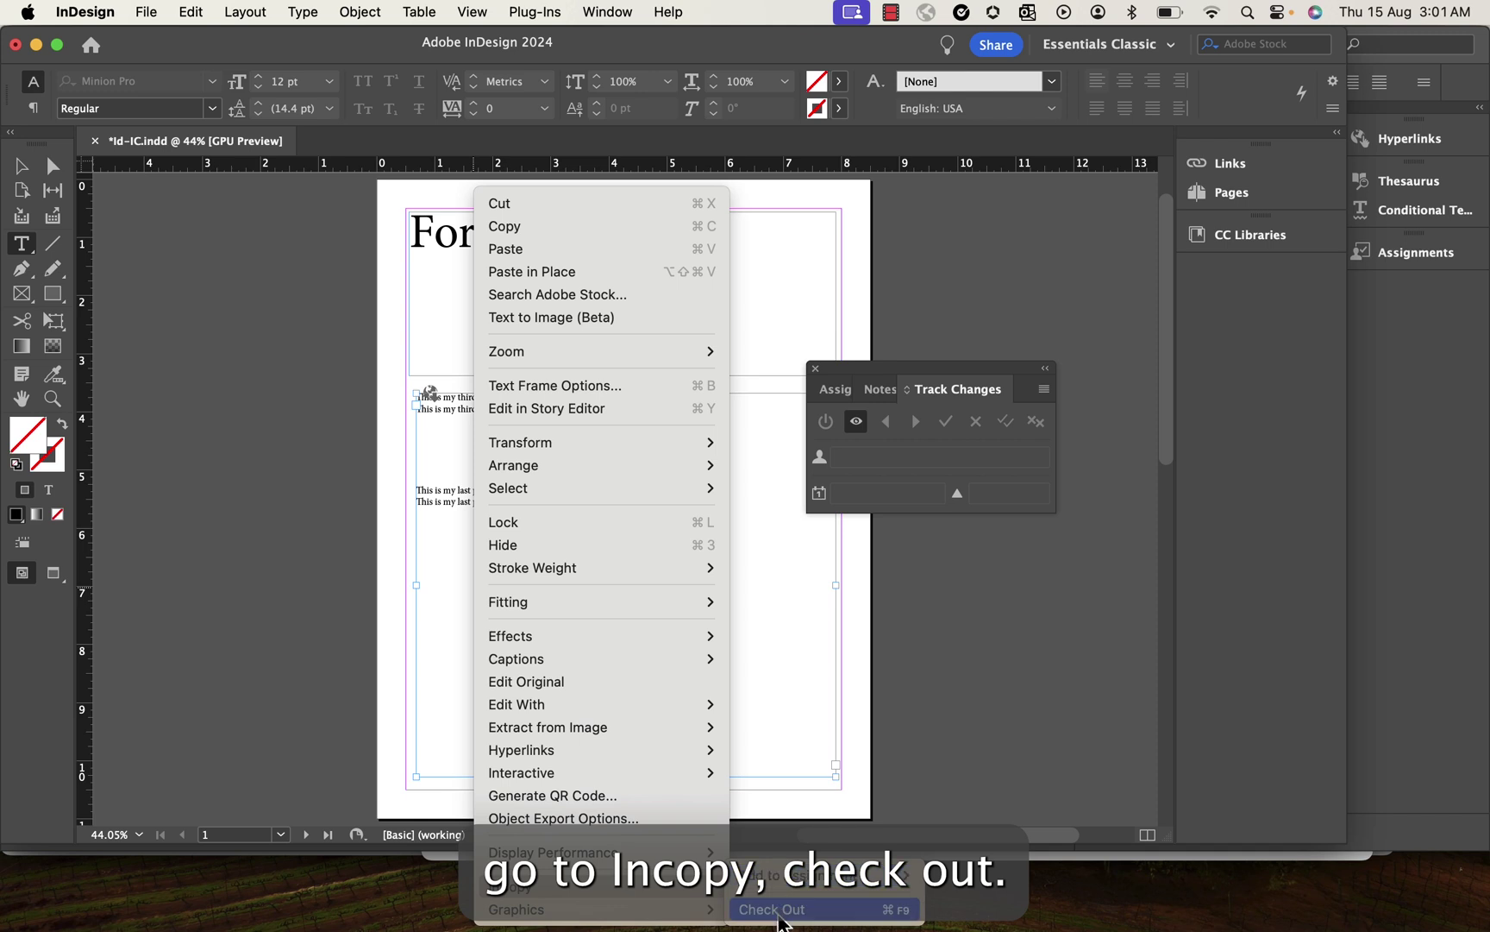
left_click(781, 907)
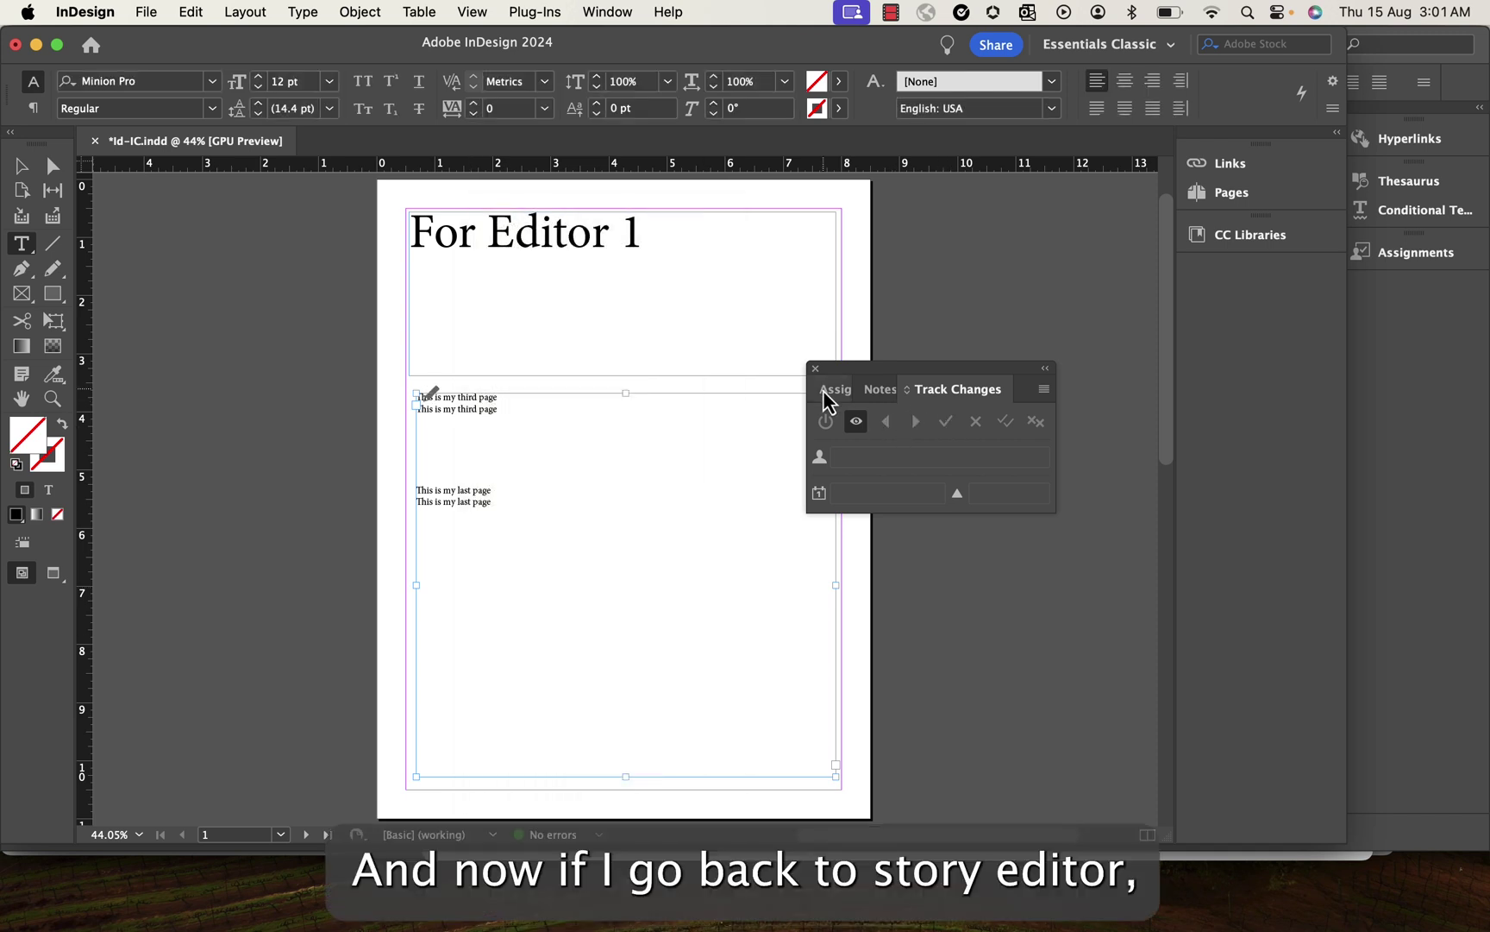
Step: In Story Editor, reject the tracked deletion of the third and fourth "This is my third page" lines and uncover the layout behind the window
right_click(479, 380)
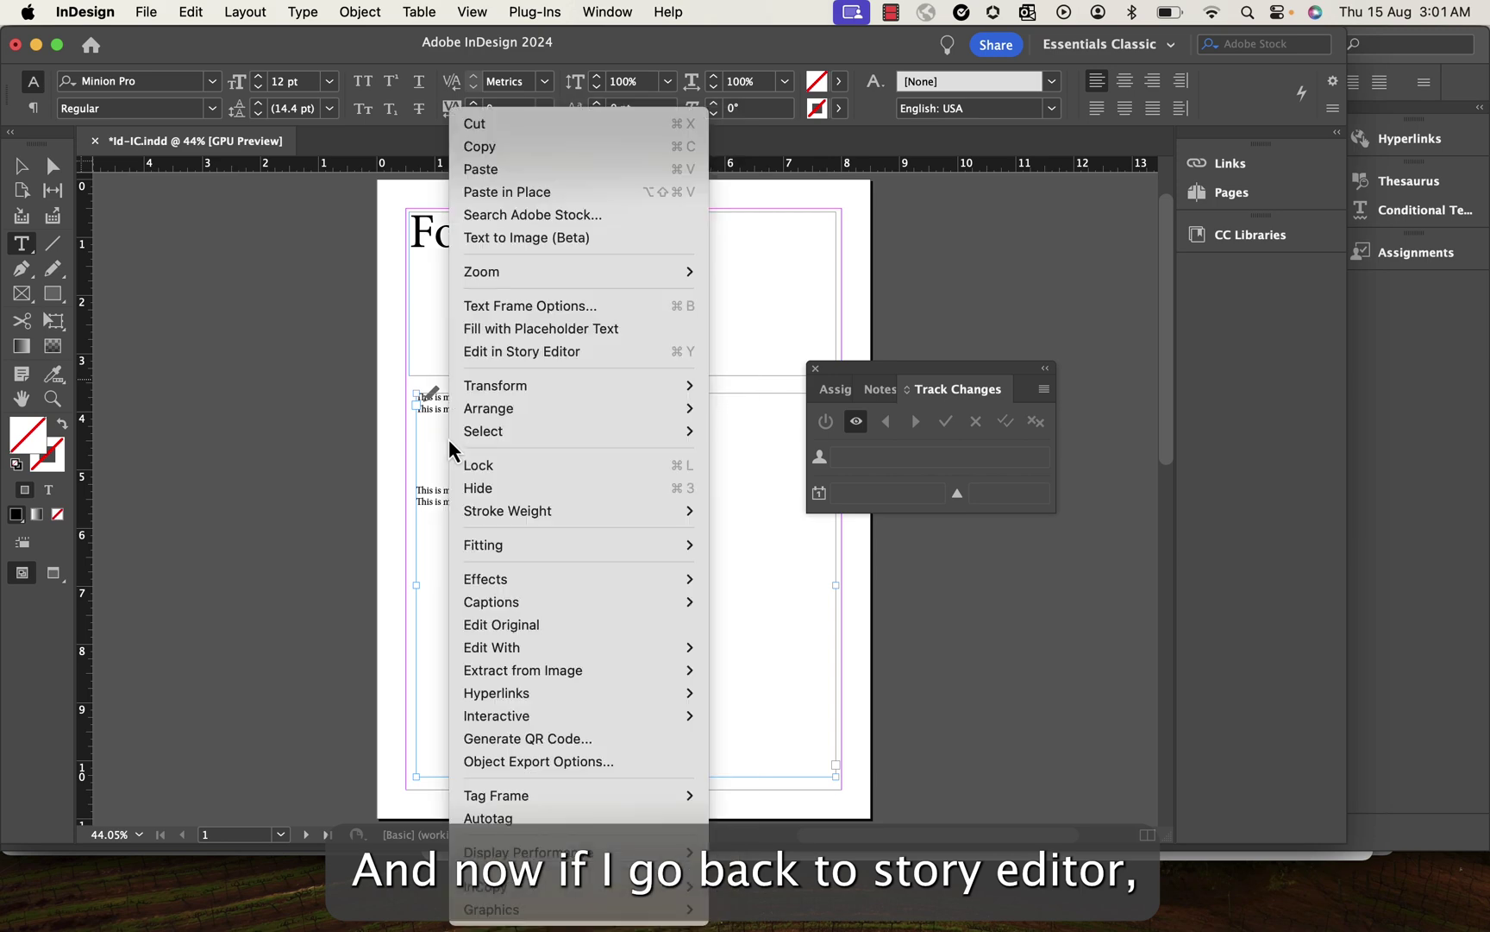
left_click(580, 351)
left_click_drag(318, 148, 154, 126)
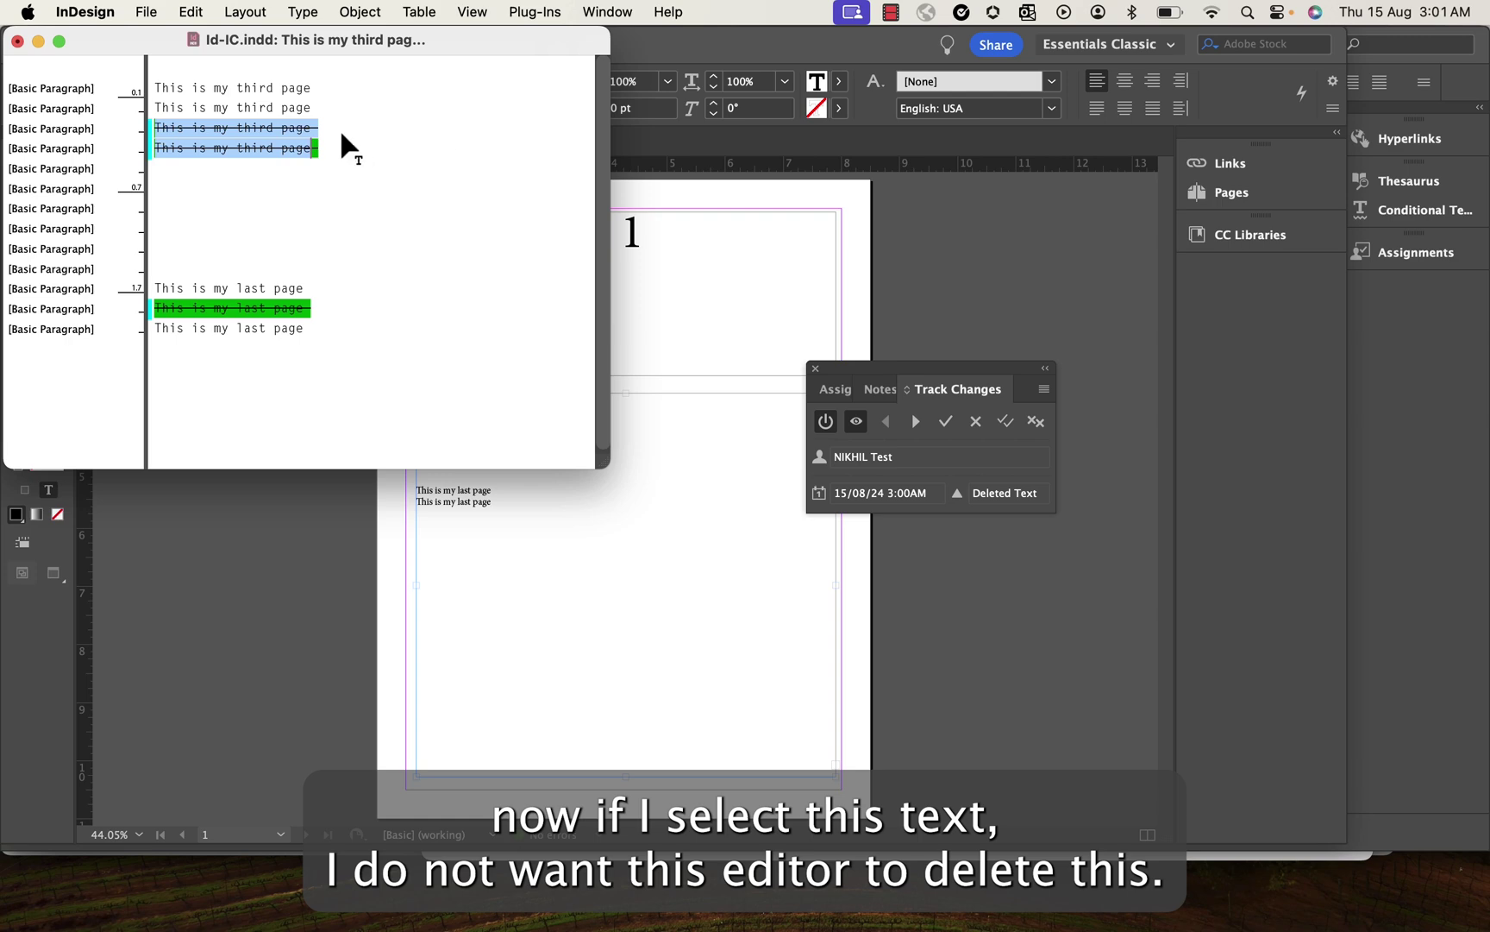
left_click(976, 421)
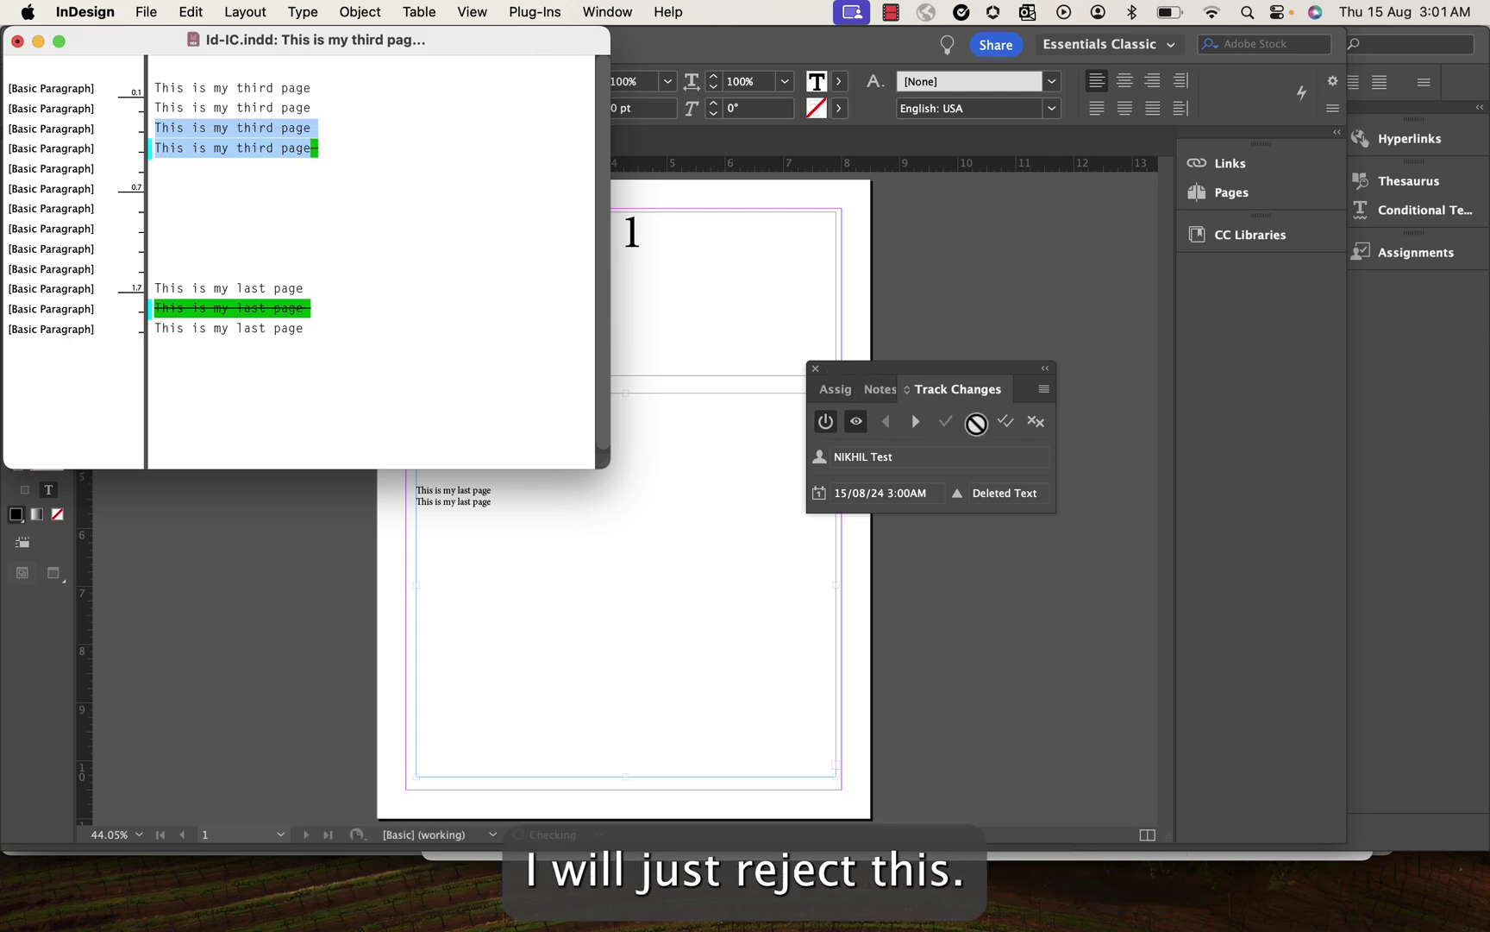
left_click_drag(401, 47, 1172, 227)
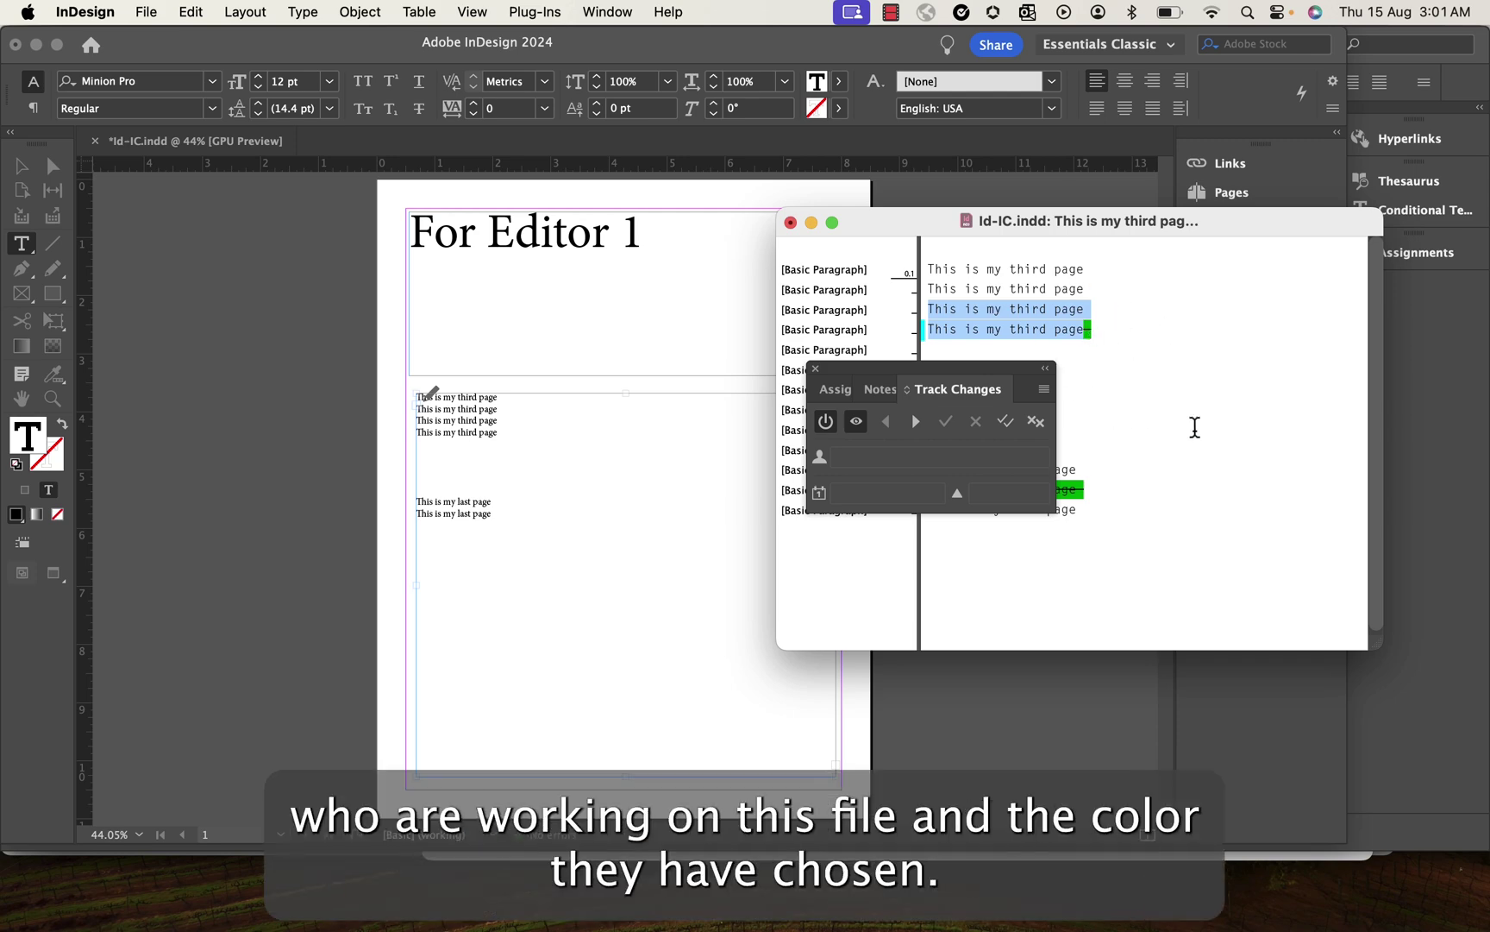
left_click(891, 12)
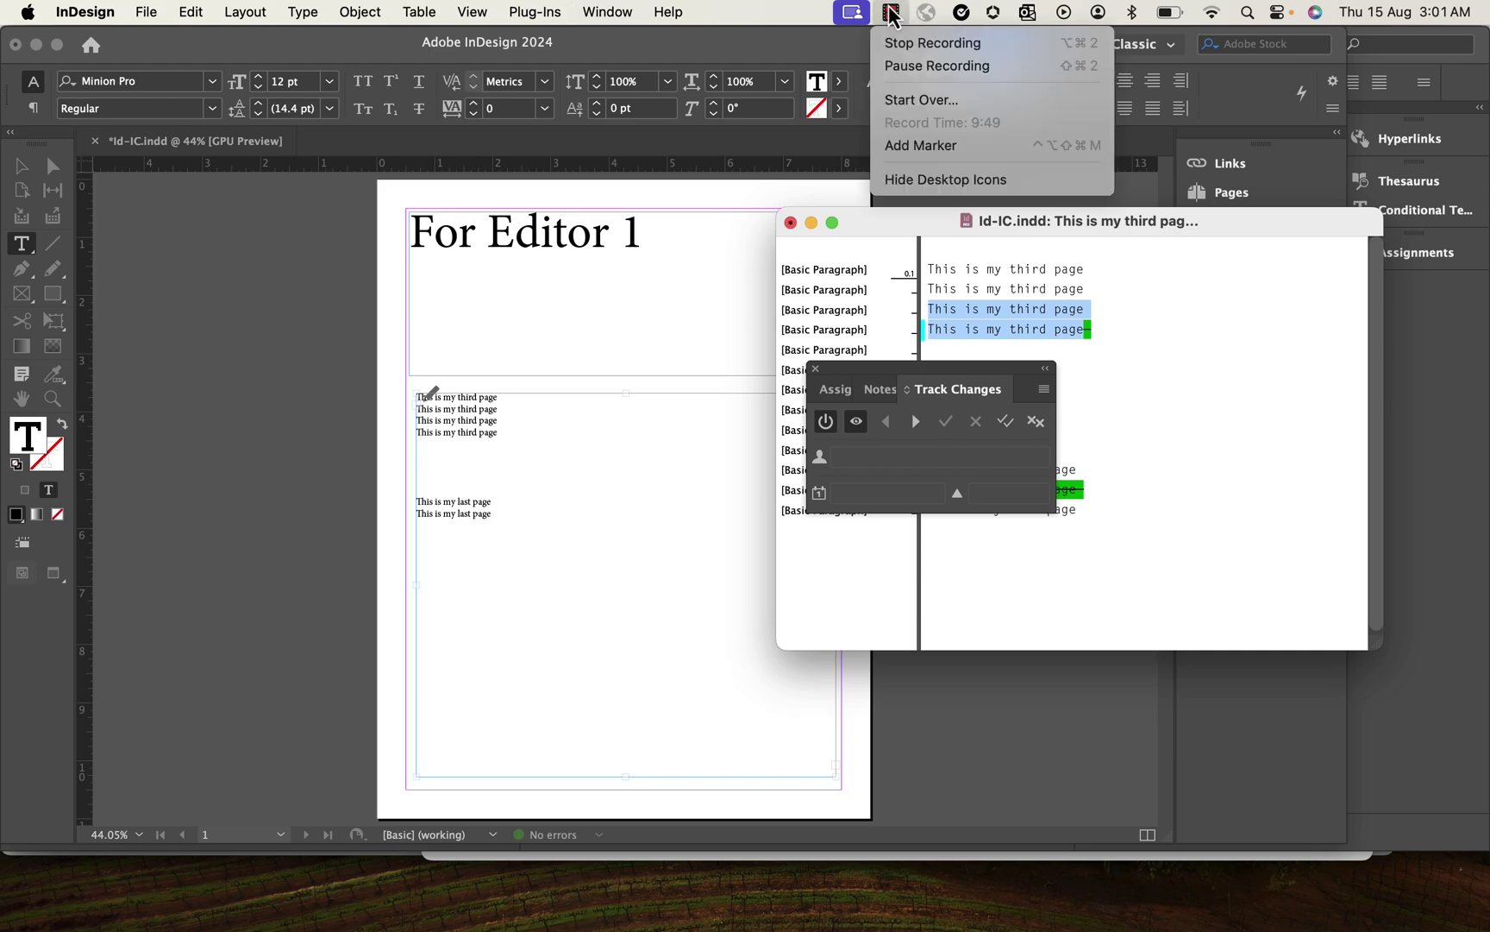
left_click(918, 43)
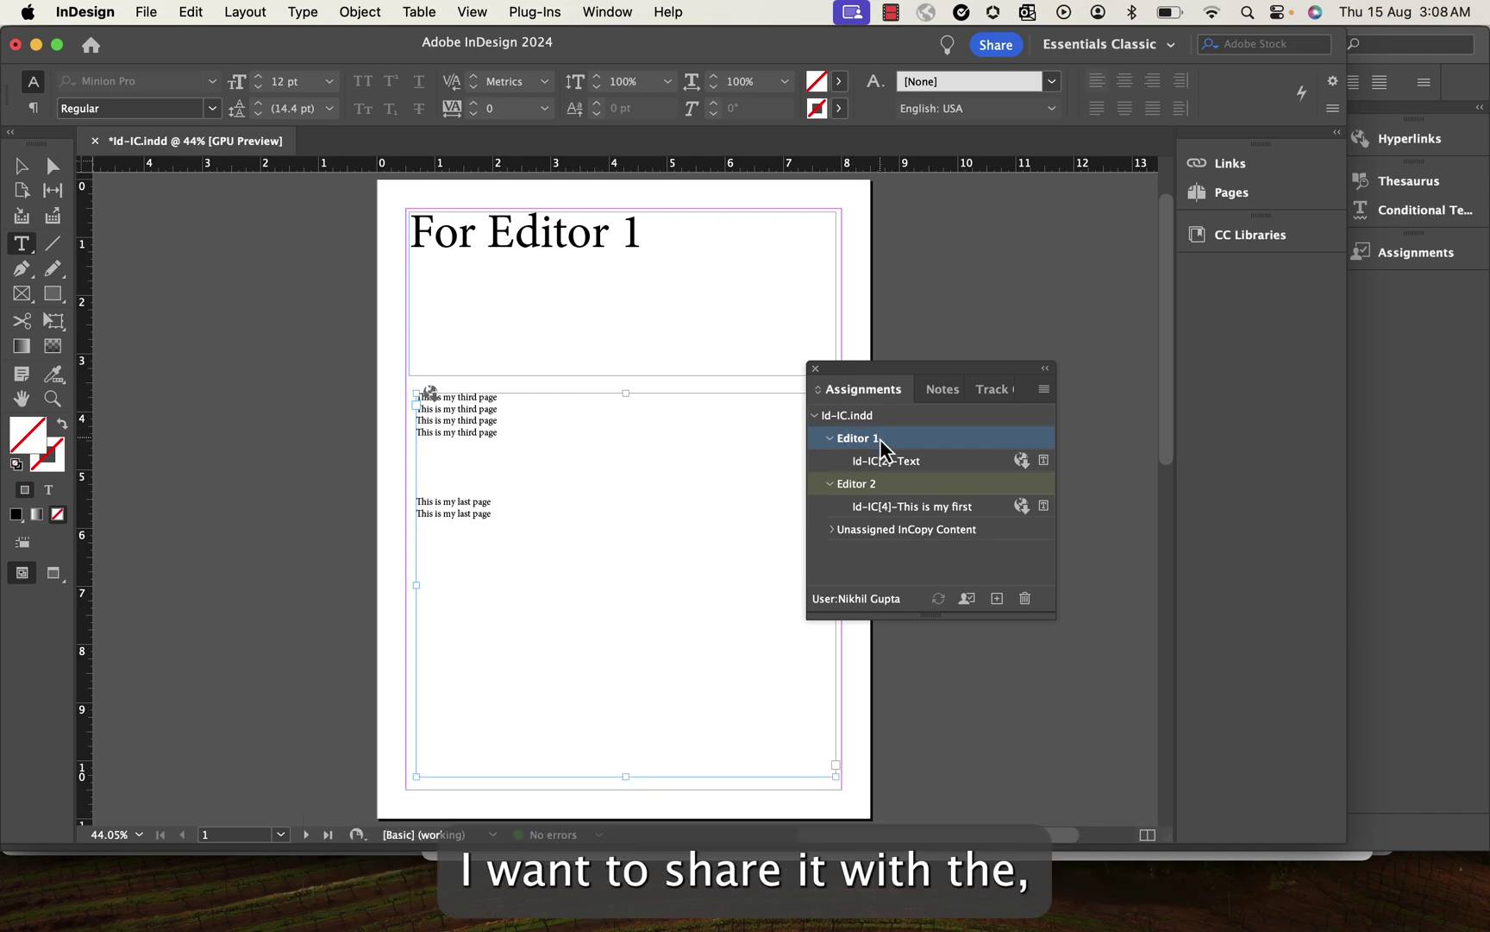
Step: Package the Editor 1 assignment for InCopy as "Editor 1 INCOPY" in the InDesign InCopy folder on the Desktop
left_click(1043, 390)
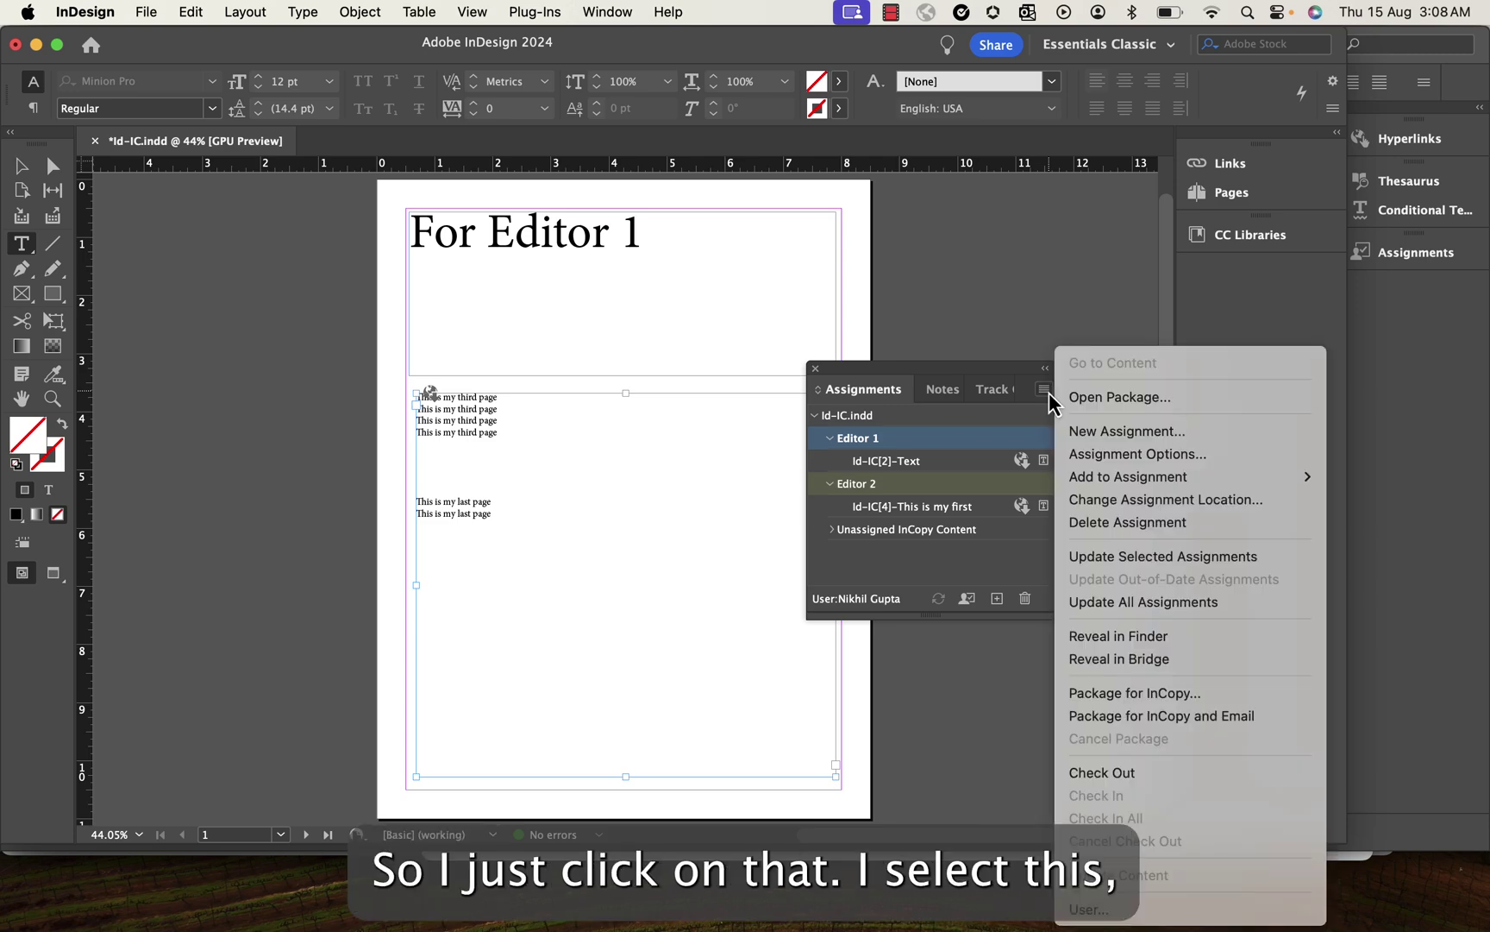
left_click(897, 446)
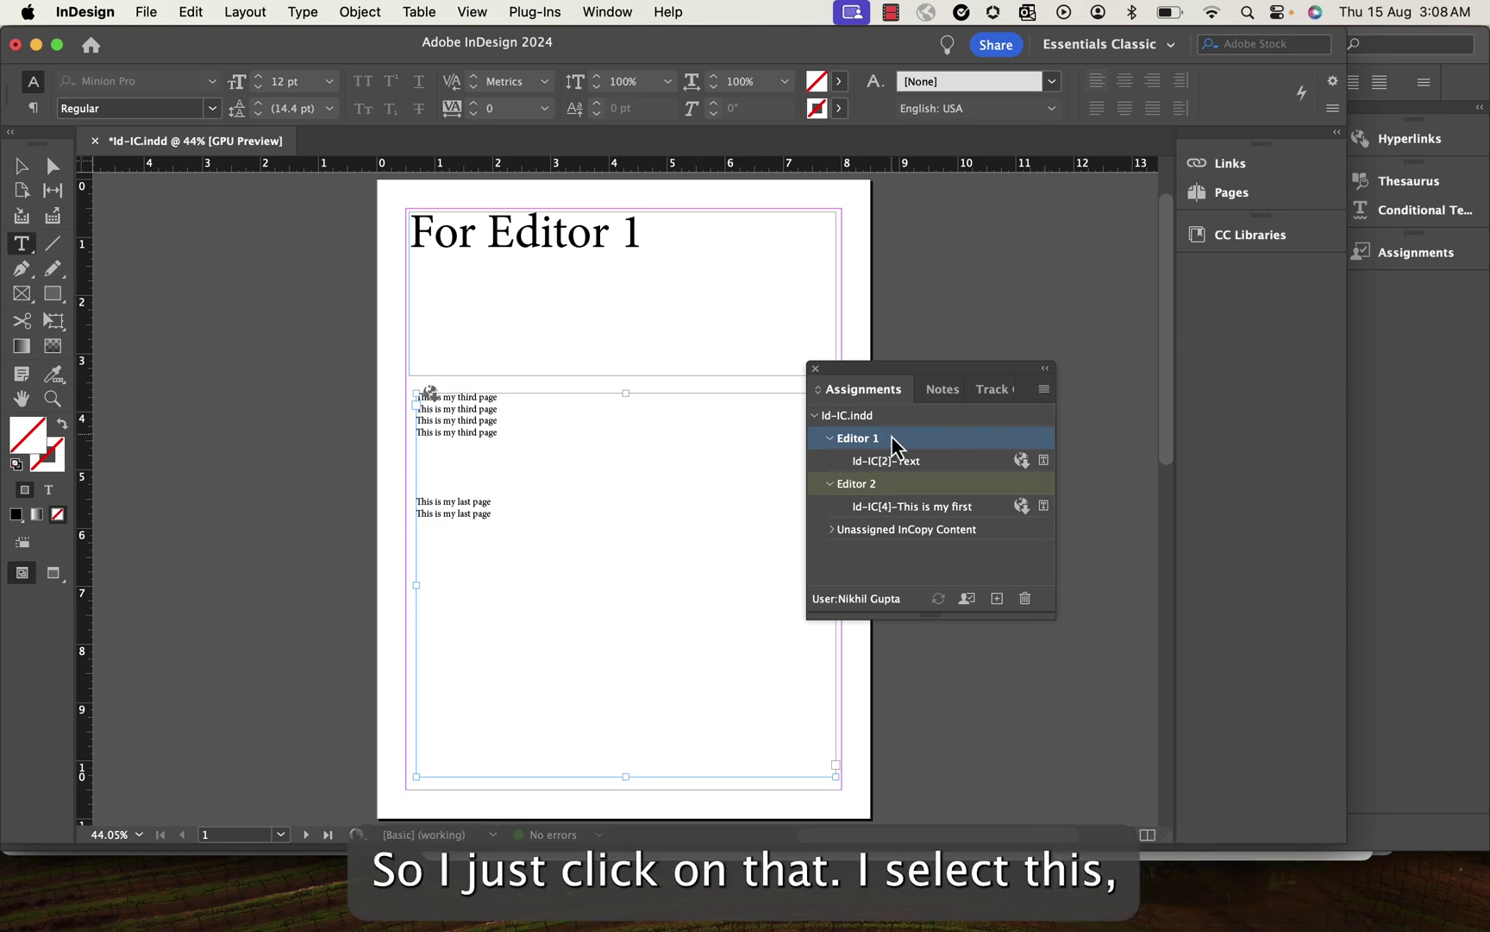
left_click(1043, 393)
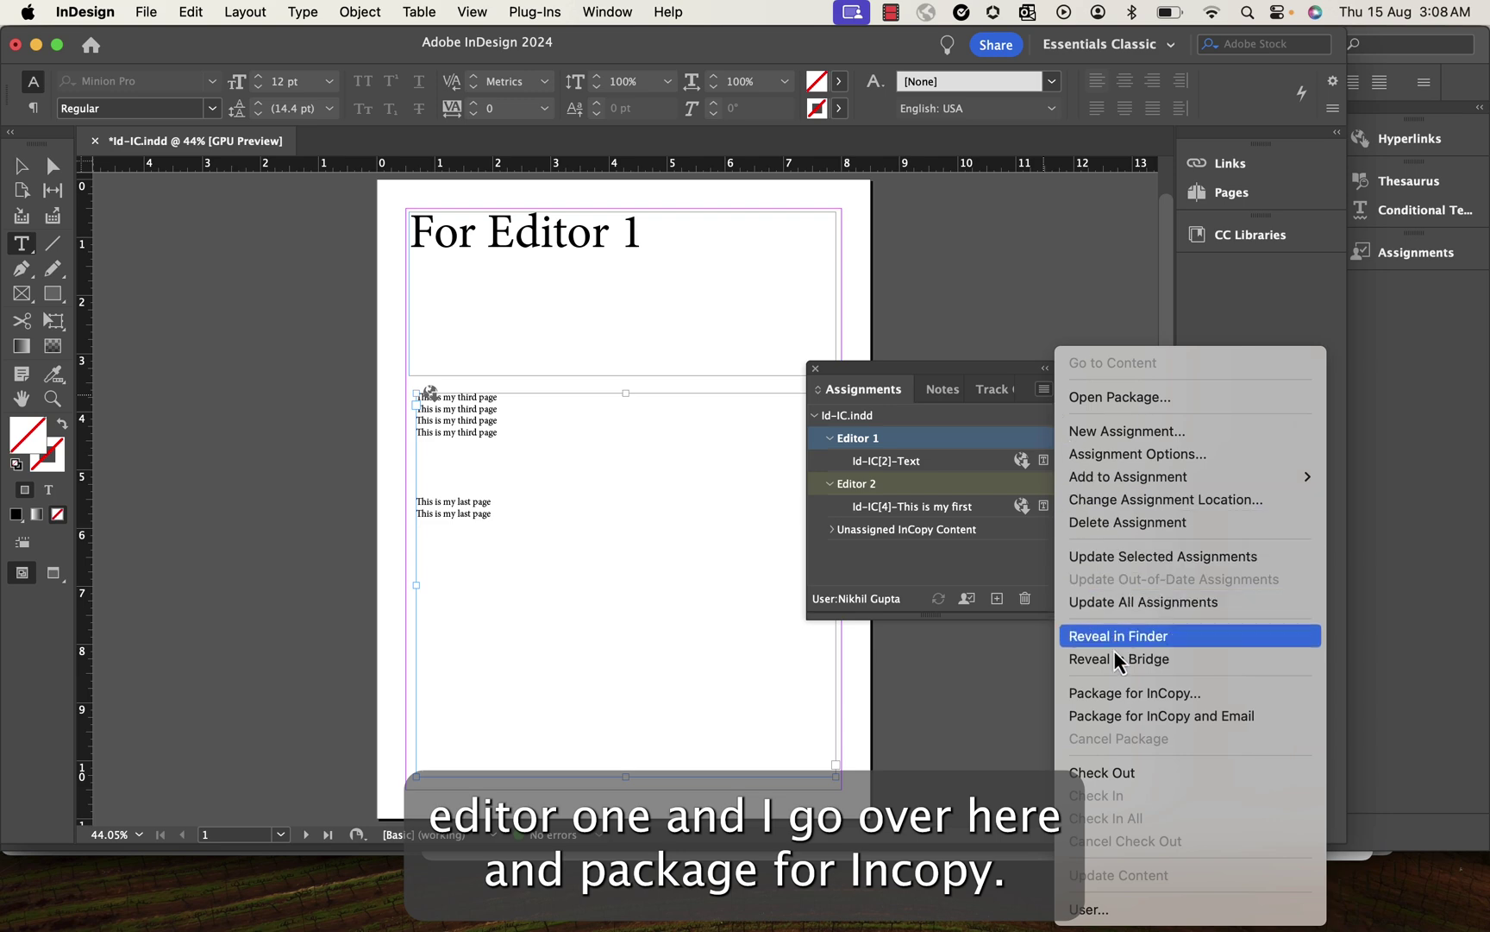
left_click(1121, 699)
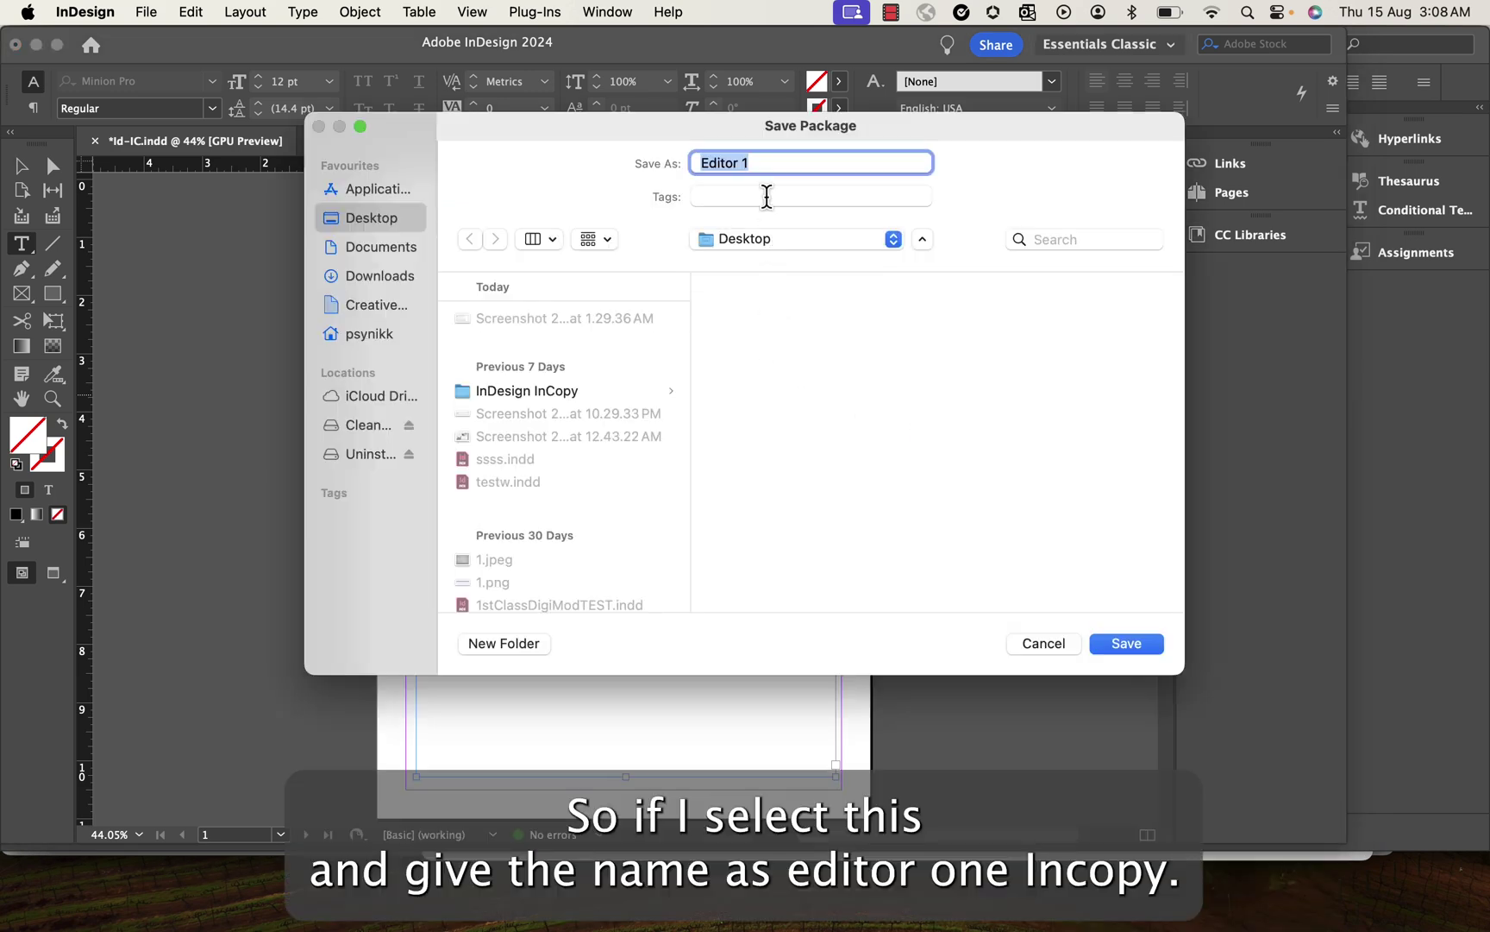
key("Right")
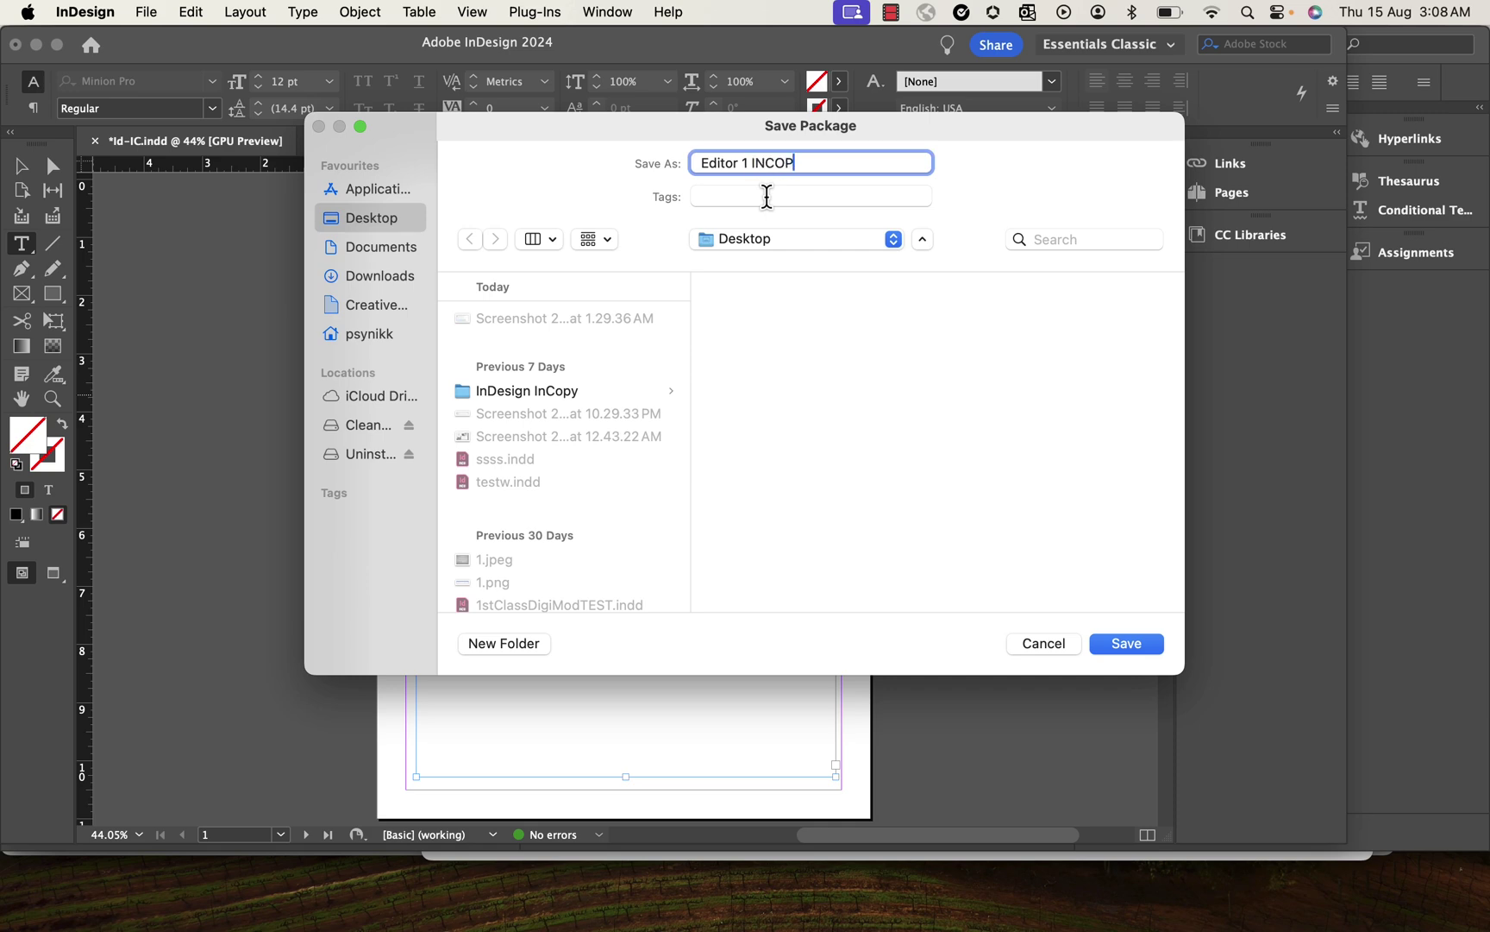
left_click(566, 390)
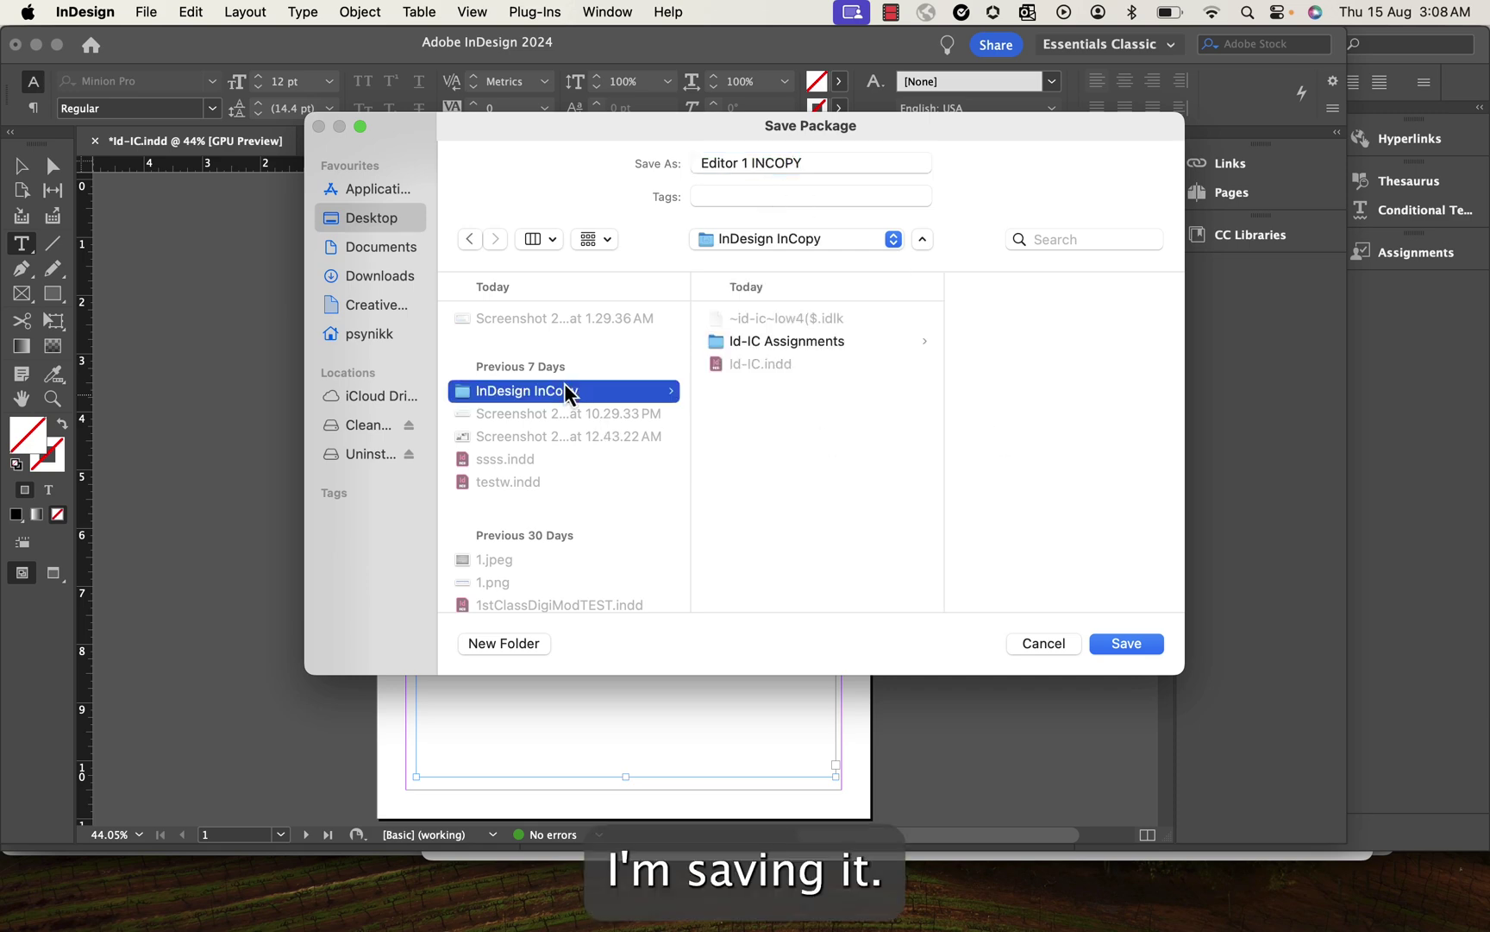
left_click(1126, 643)
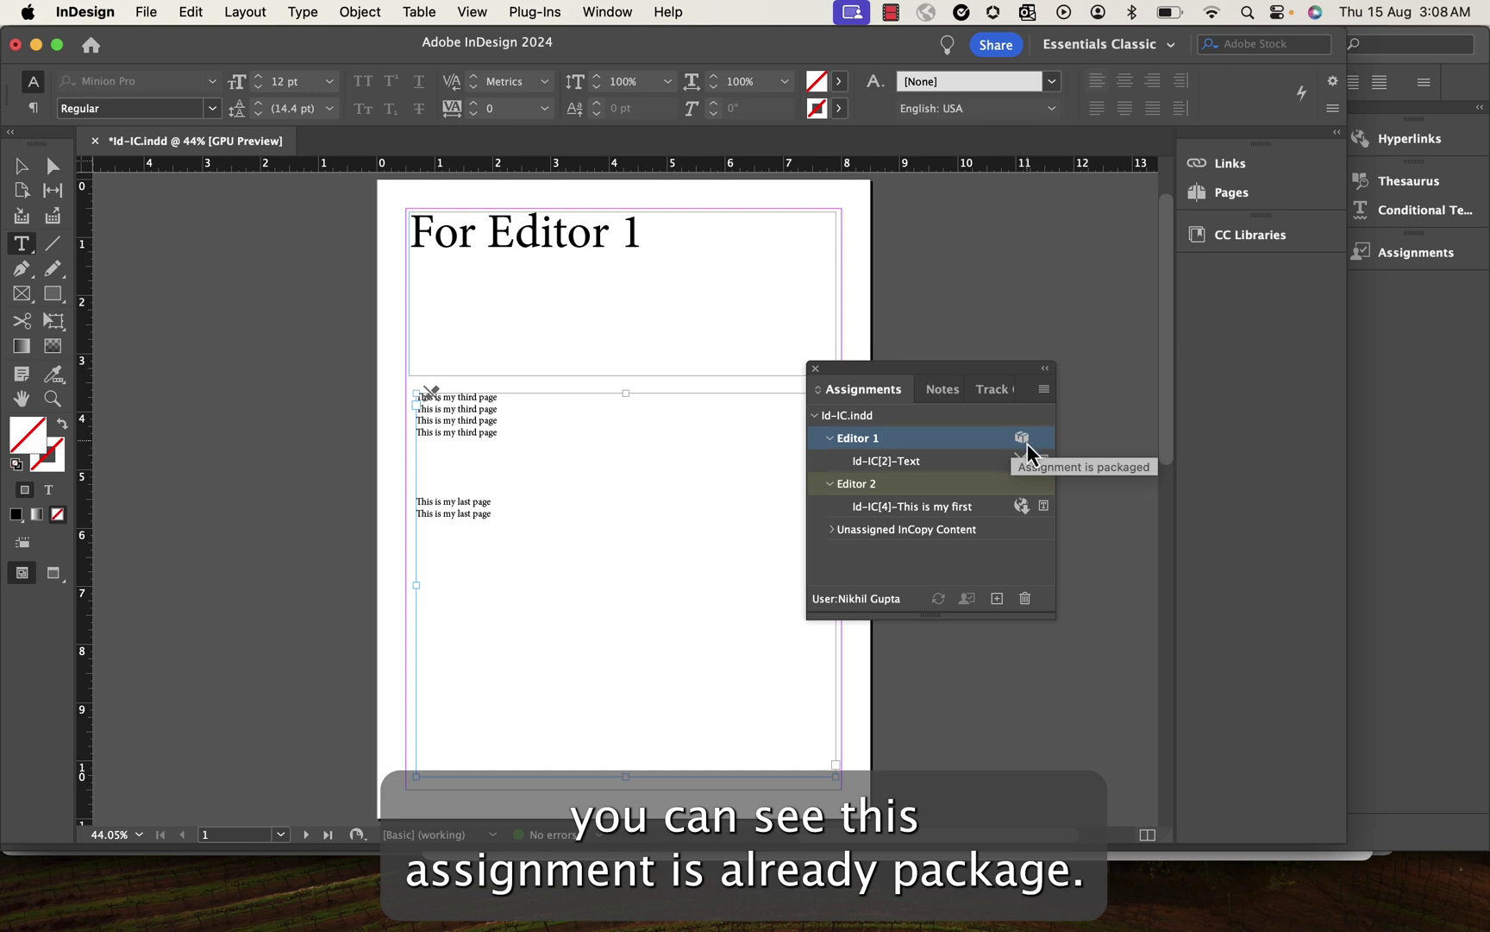
Step: Switch to Finder and view the packaged Editor 1 INCOPY.icap file in the InDesign InCopy folder
mouse_move(78, 927)
left_click(74, 888)
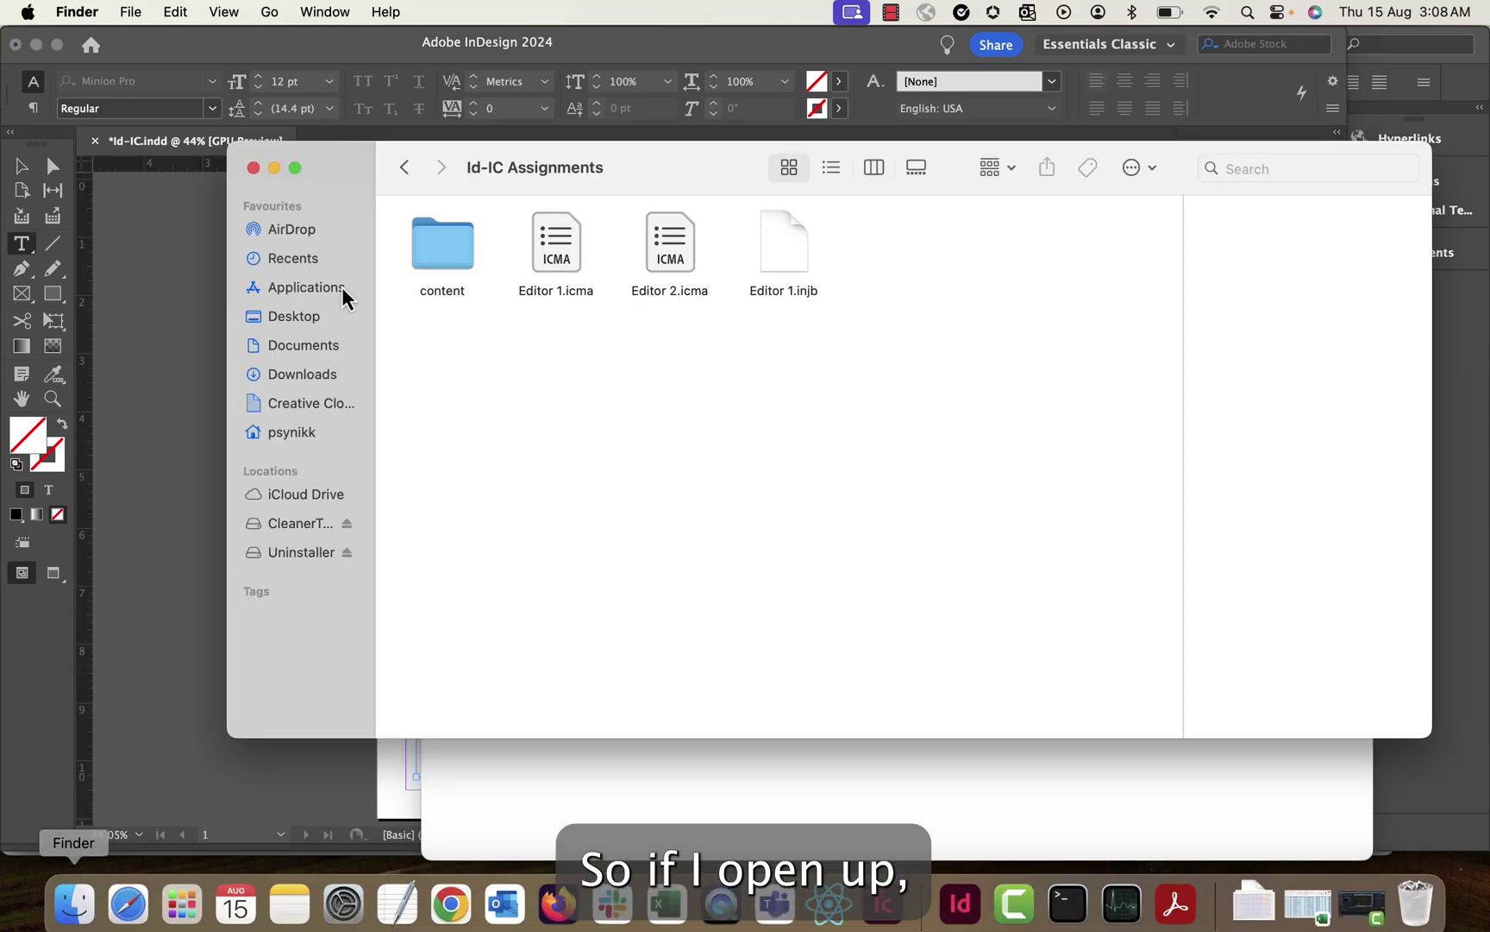
left_click(405, 166)
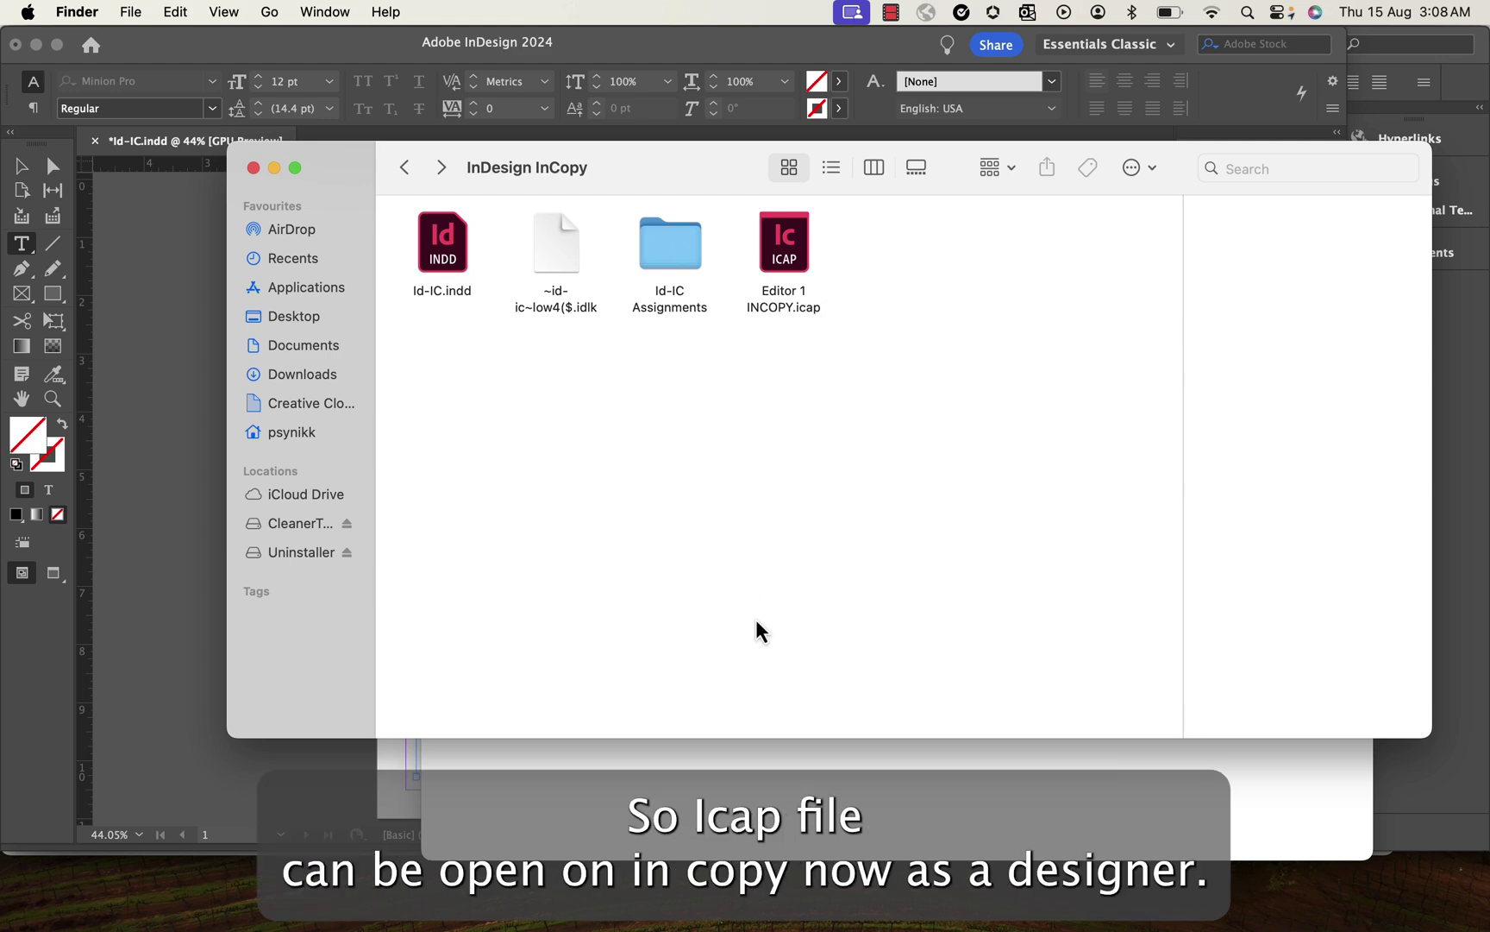
Step: Switch to InCopy, open Editor 1 INCOPY.icap from the InDesign InCopy folder and check out its story
key("super+Tab")
key("super+Tab")
key("super+Tab")
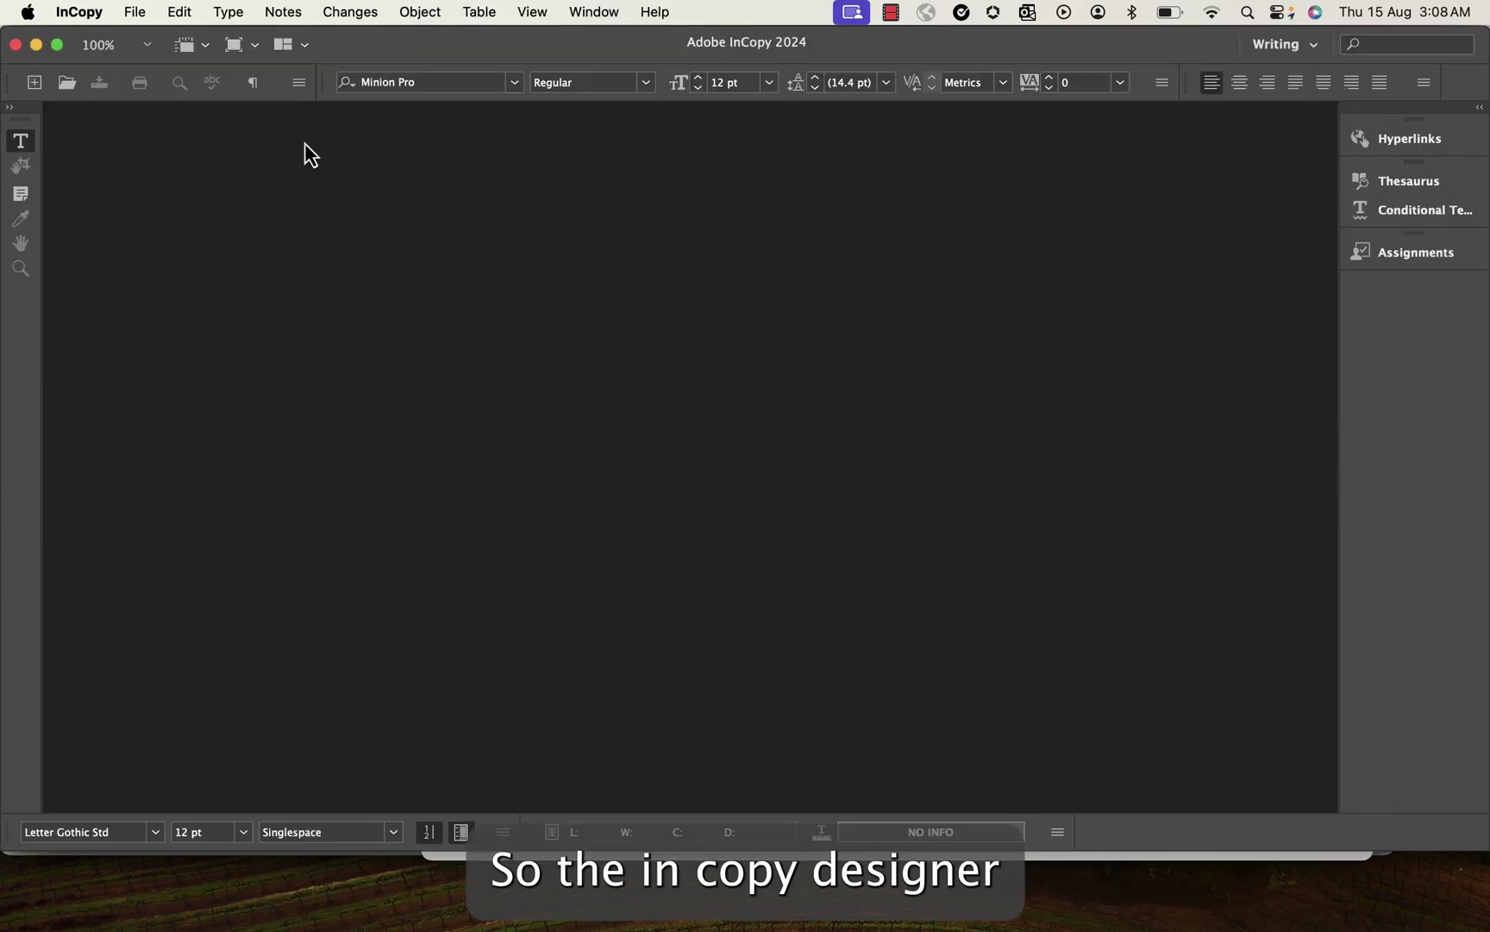
left_click(140, 10)
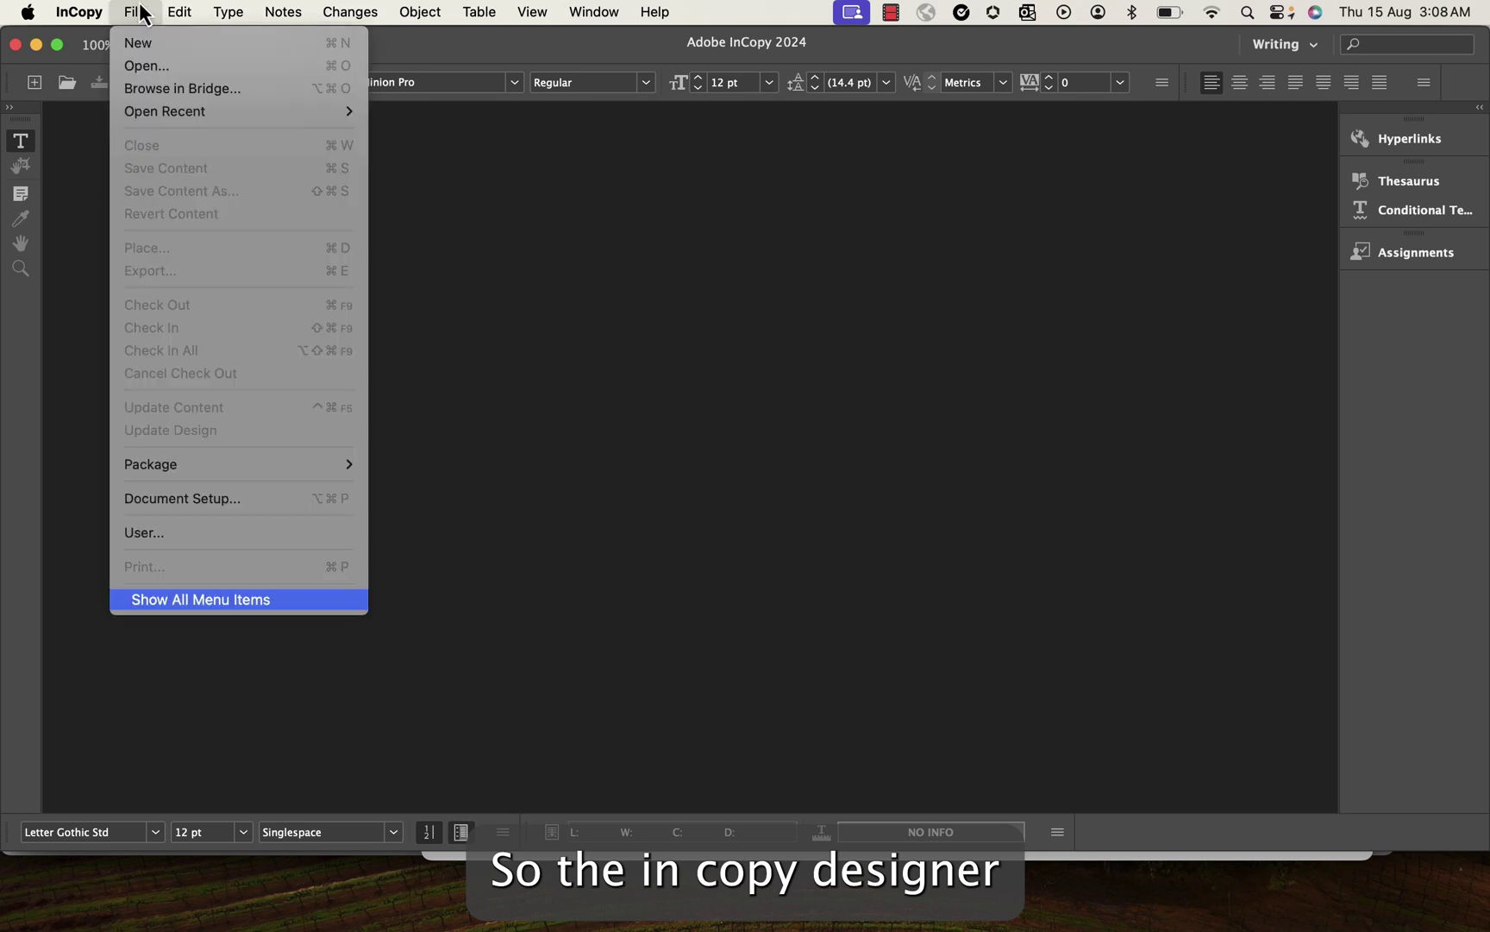
left_click(175, 63)
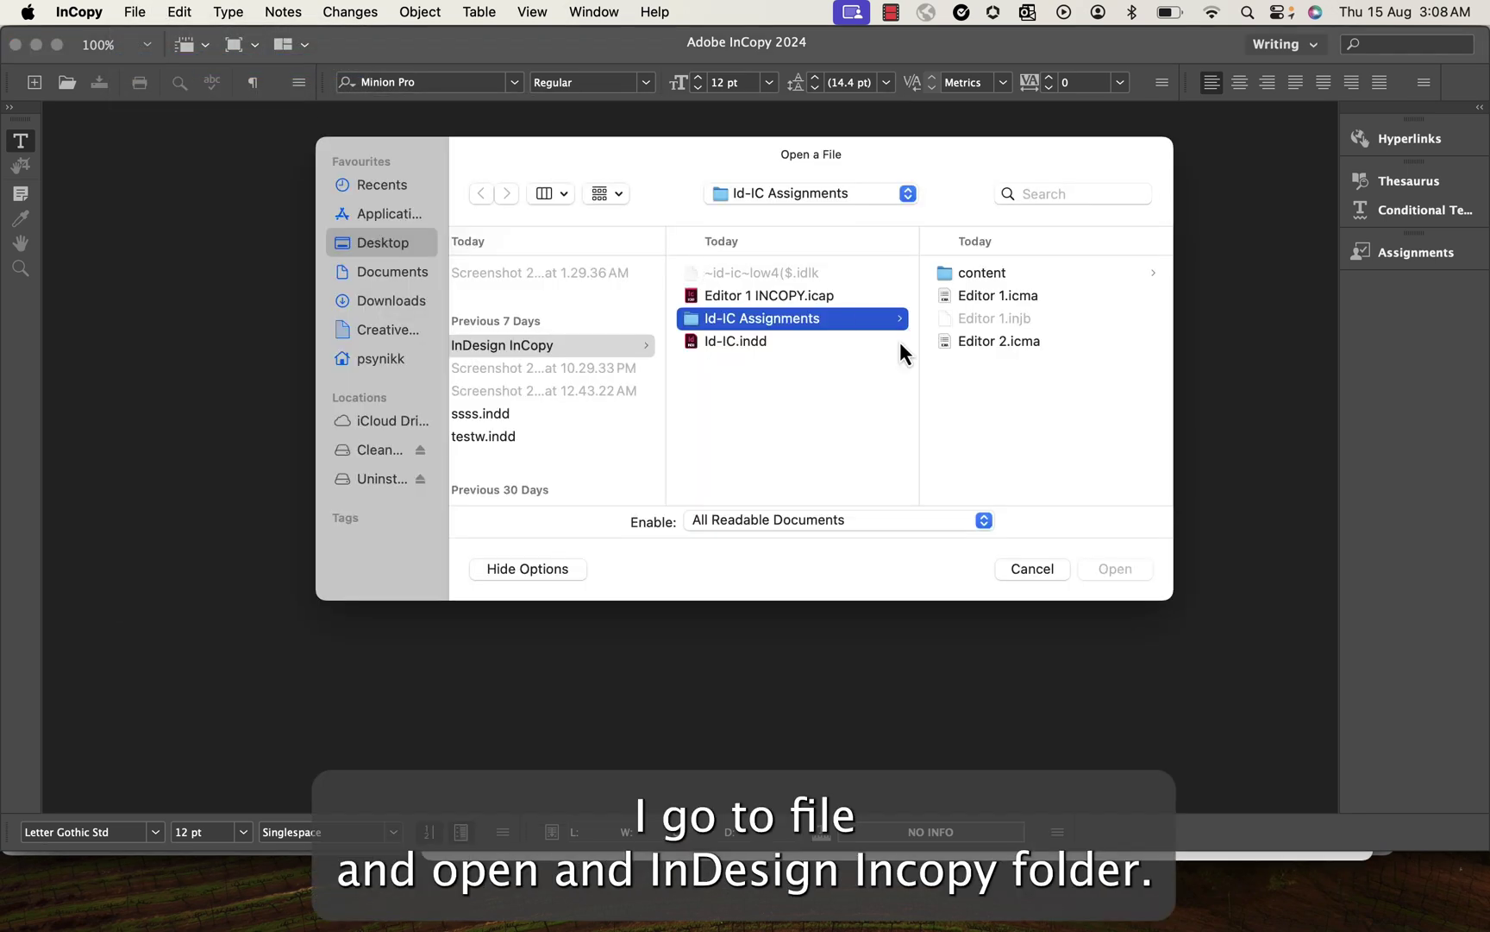
left_click(555, 350)
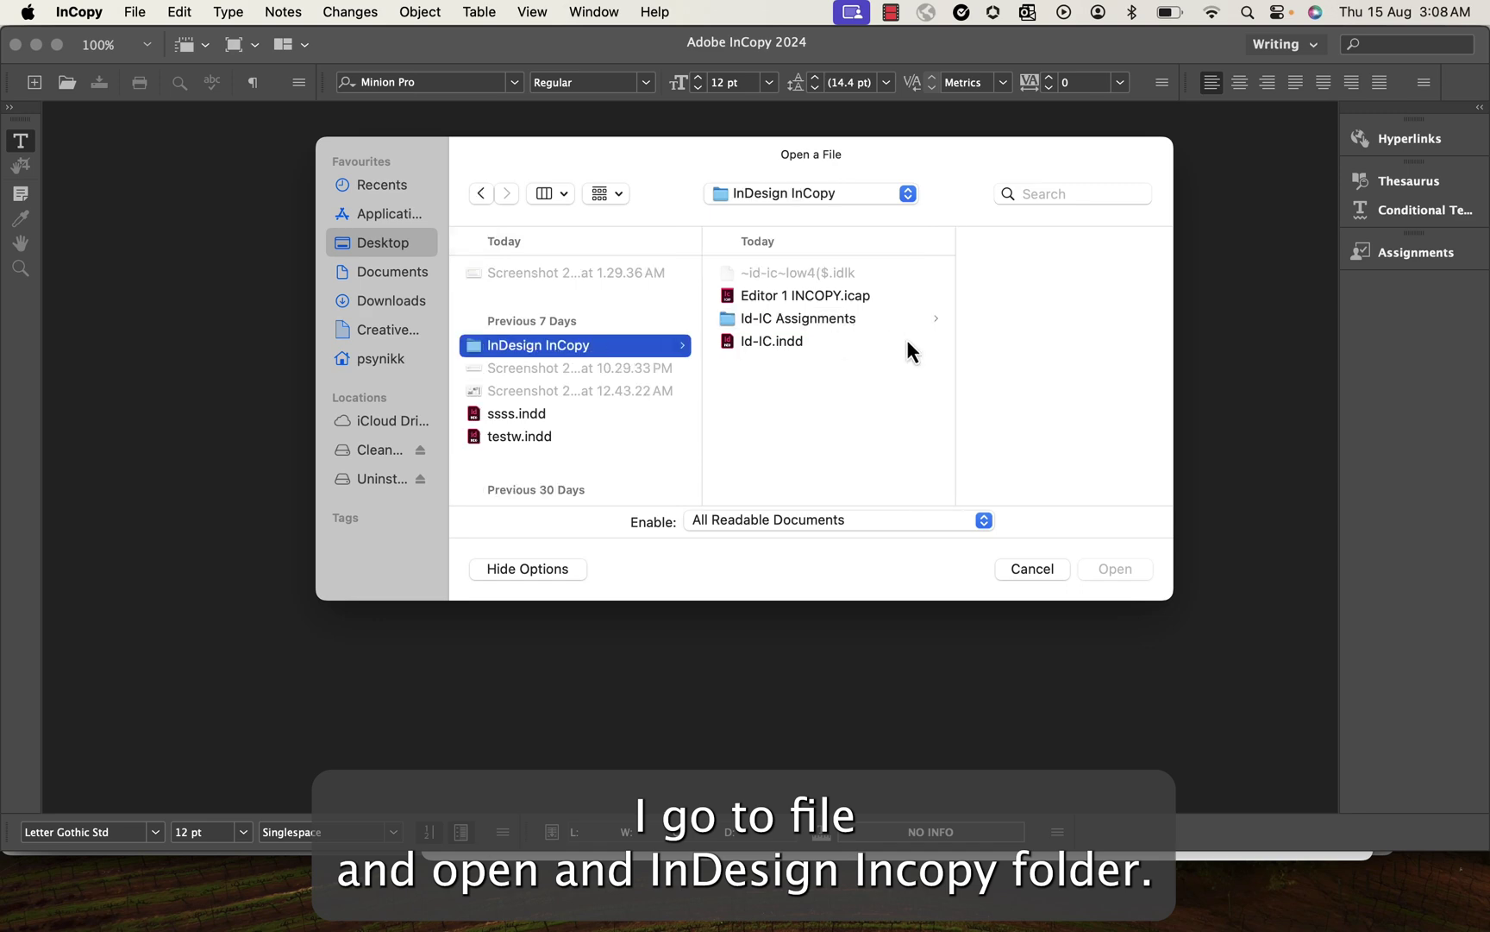
left_click(819, 296)
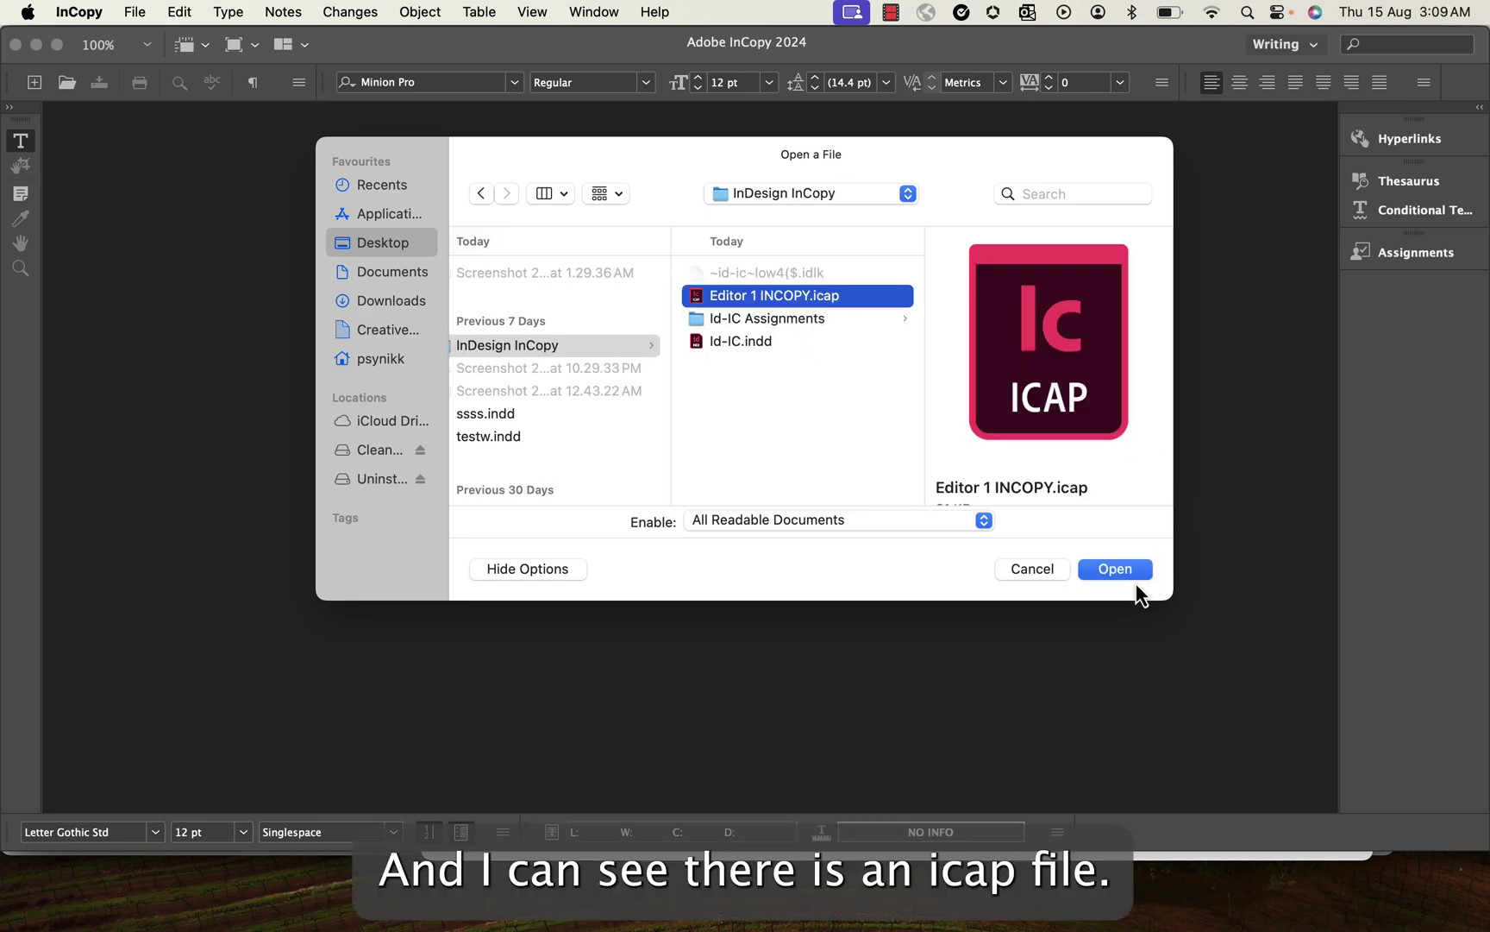
left_click(1129, 569)
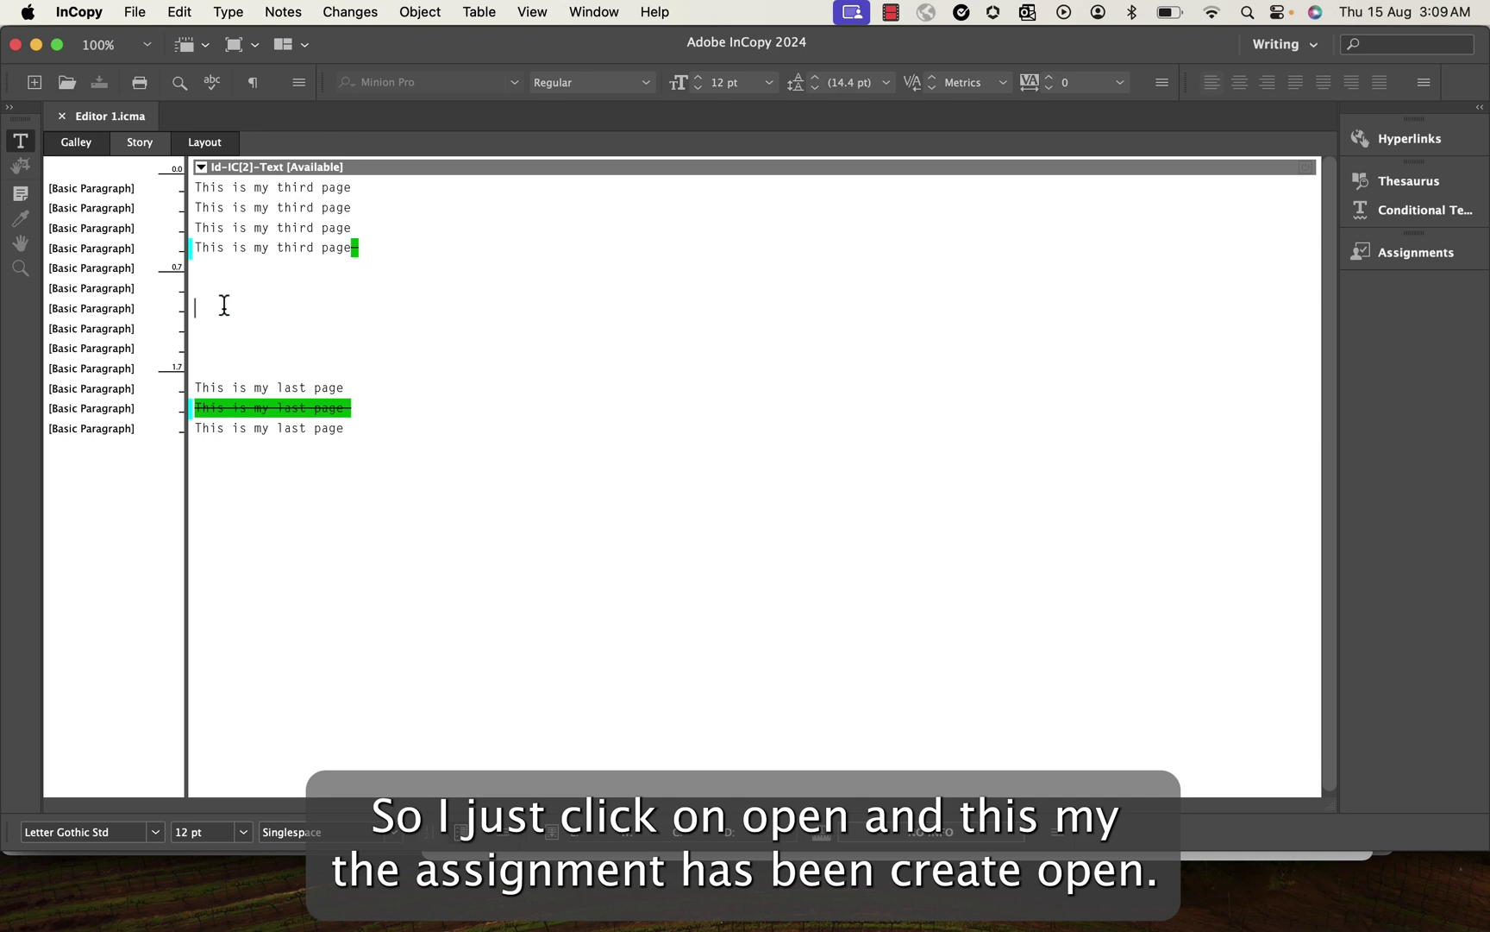
left_click(134, 12)
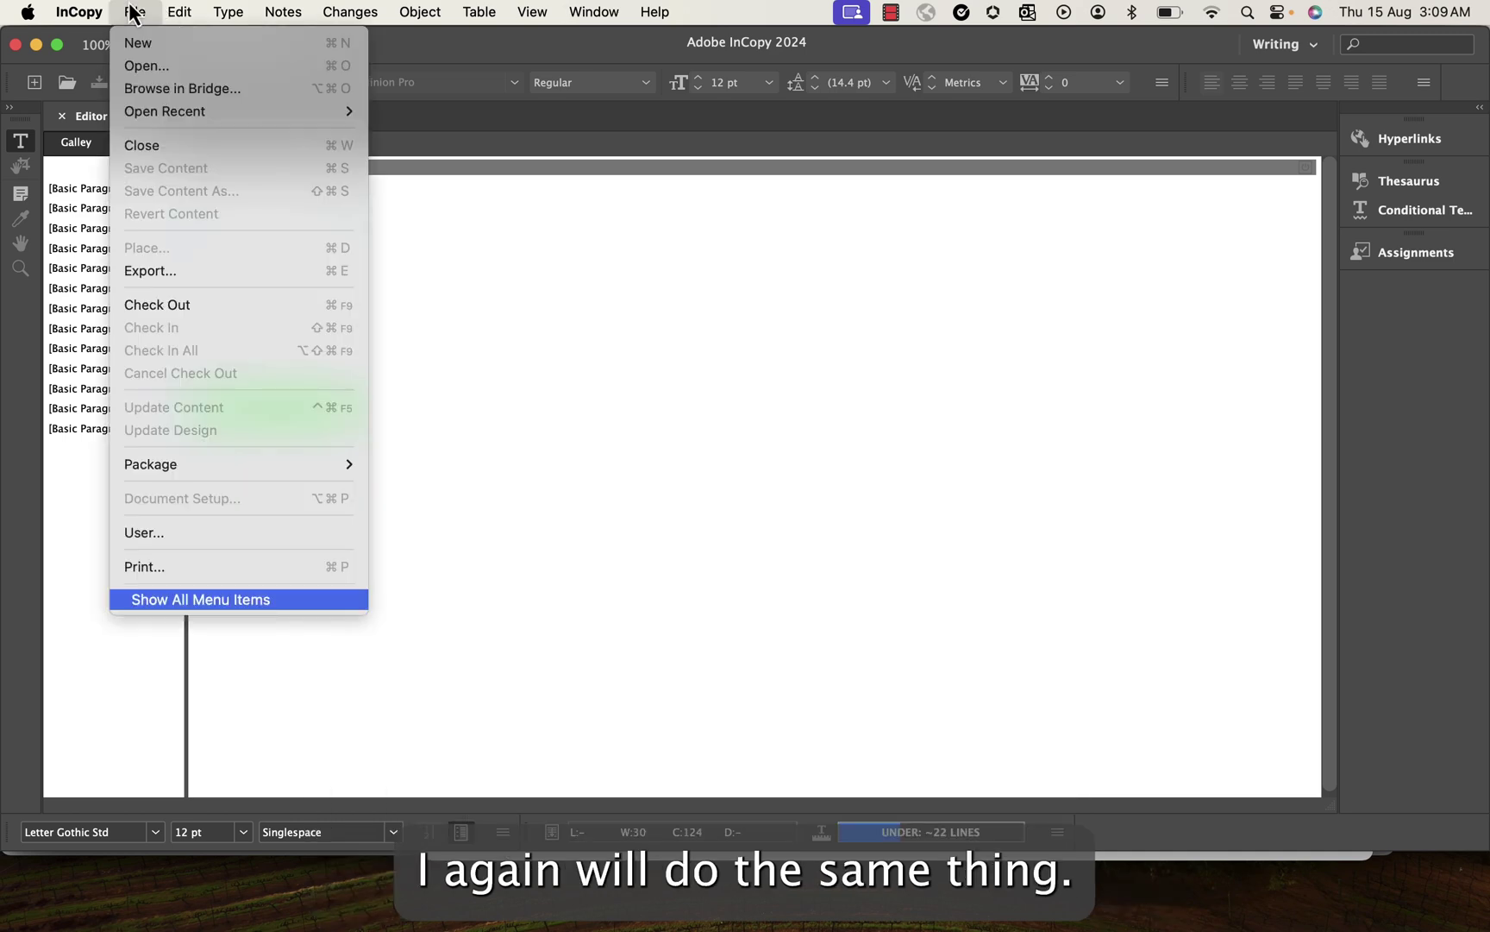
left_click(129, 306)
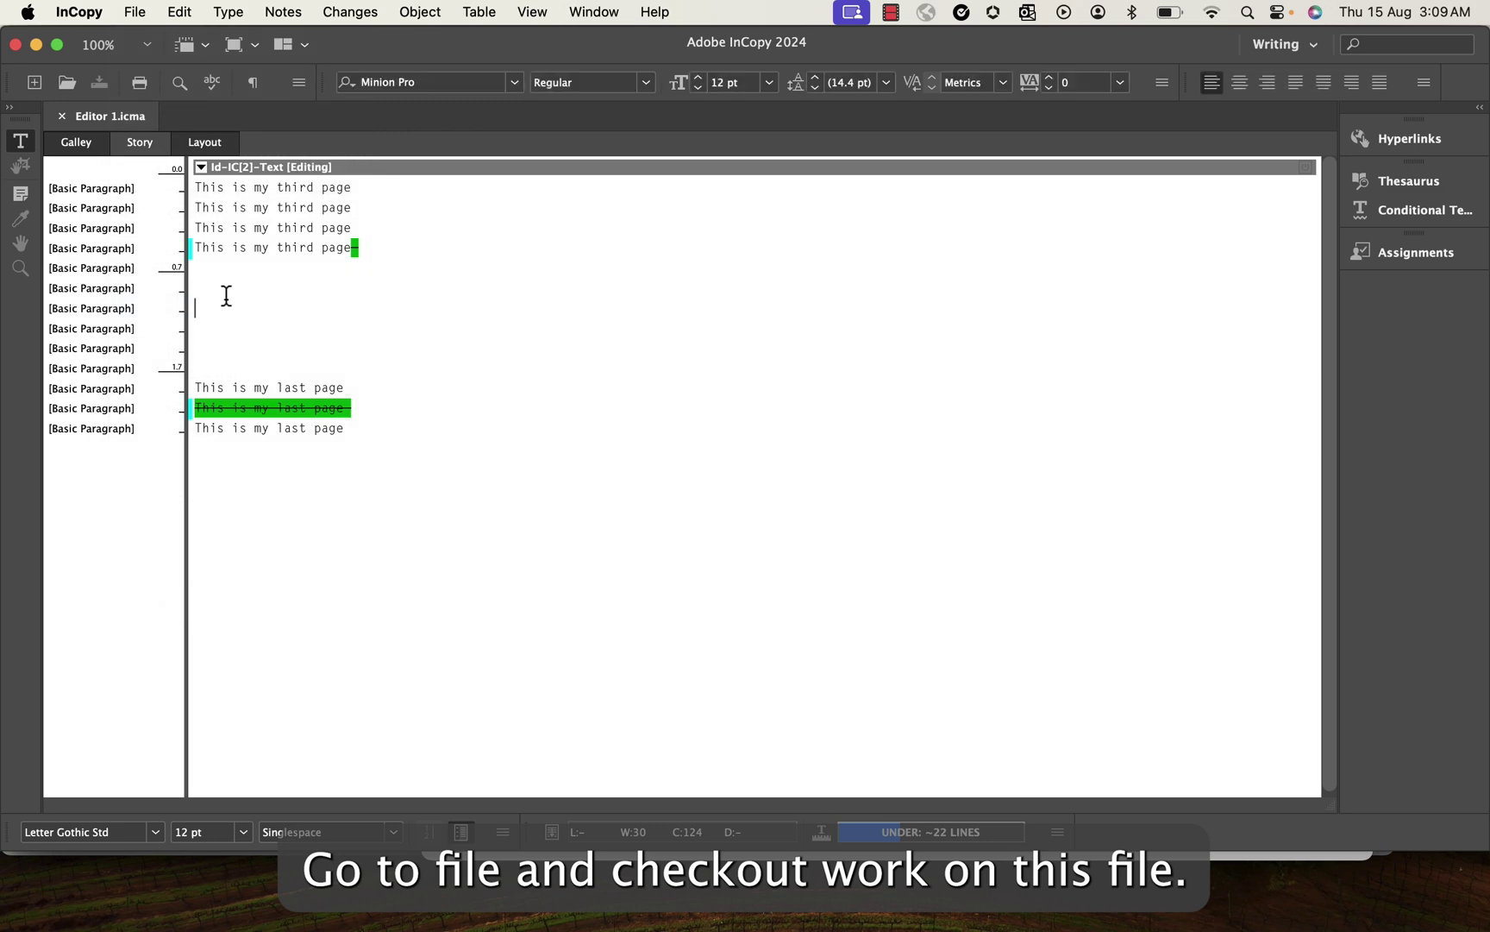
Step: Below the third-page lines, add "This is my file and new changes for remote workflow" and, after a blank line, "Hello"
type("This is")
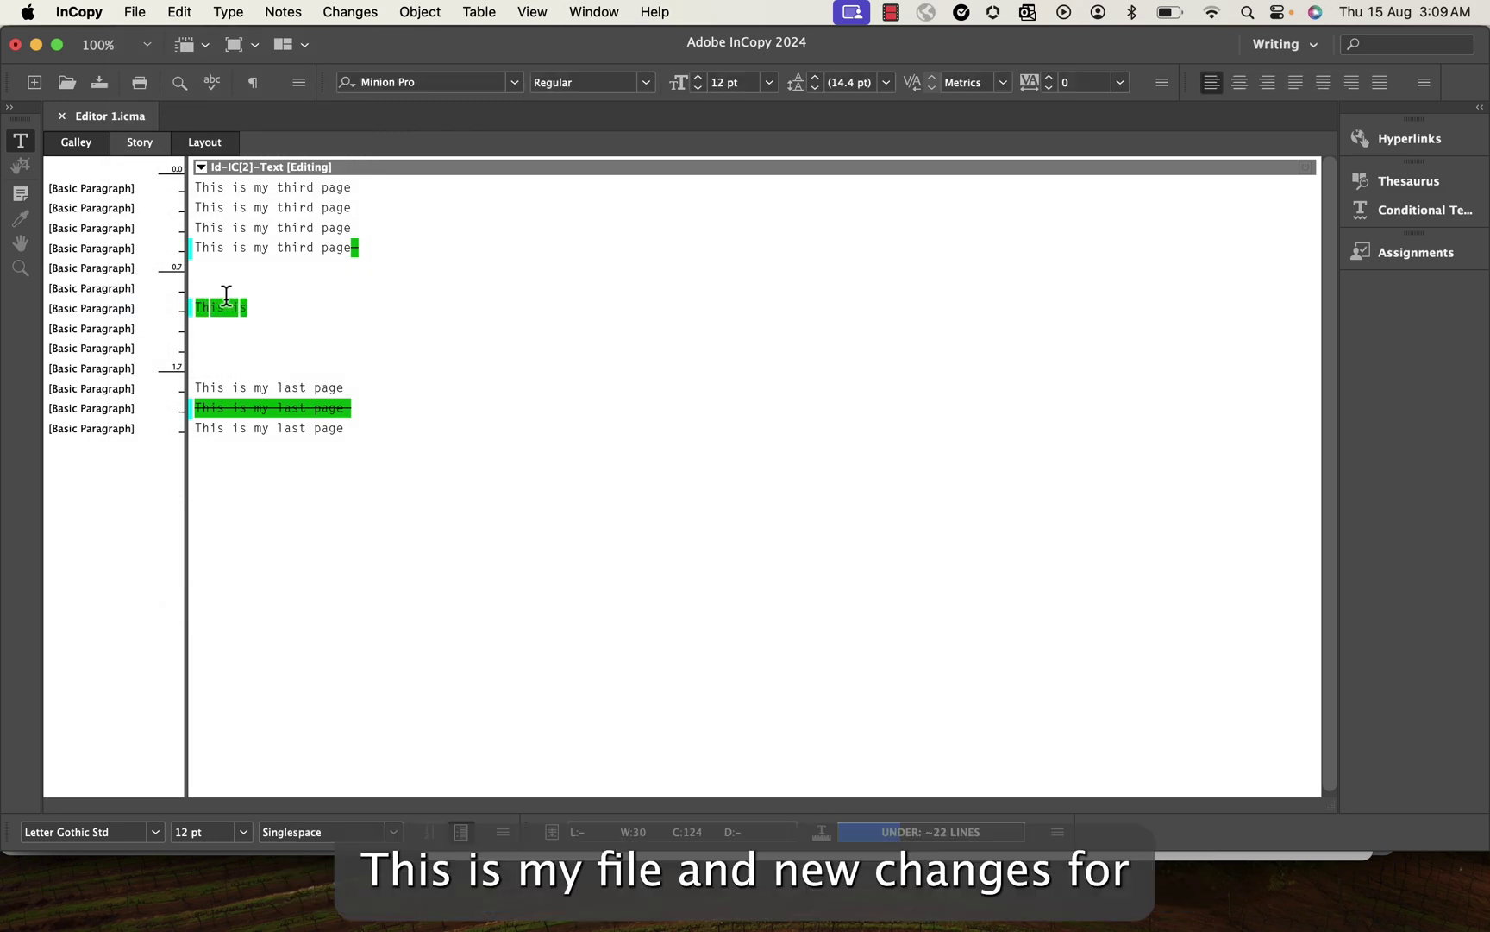
type(" my file an")
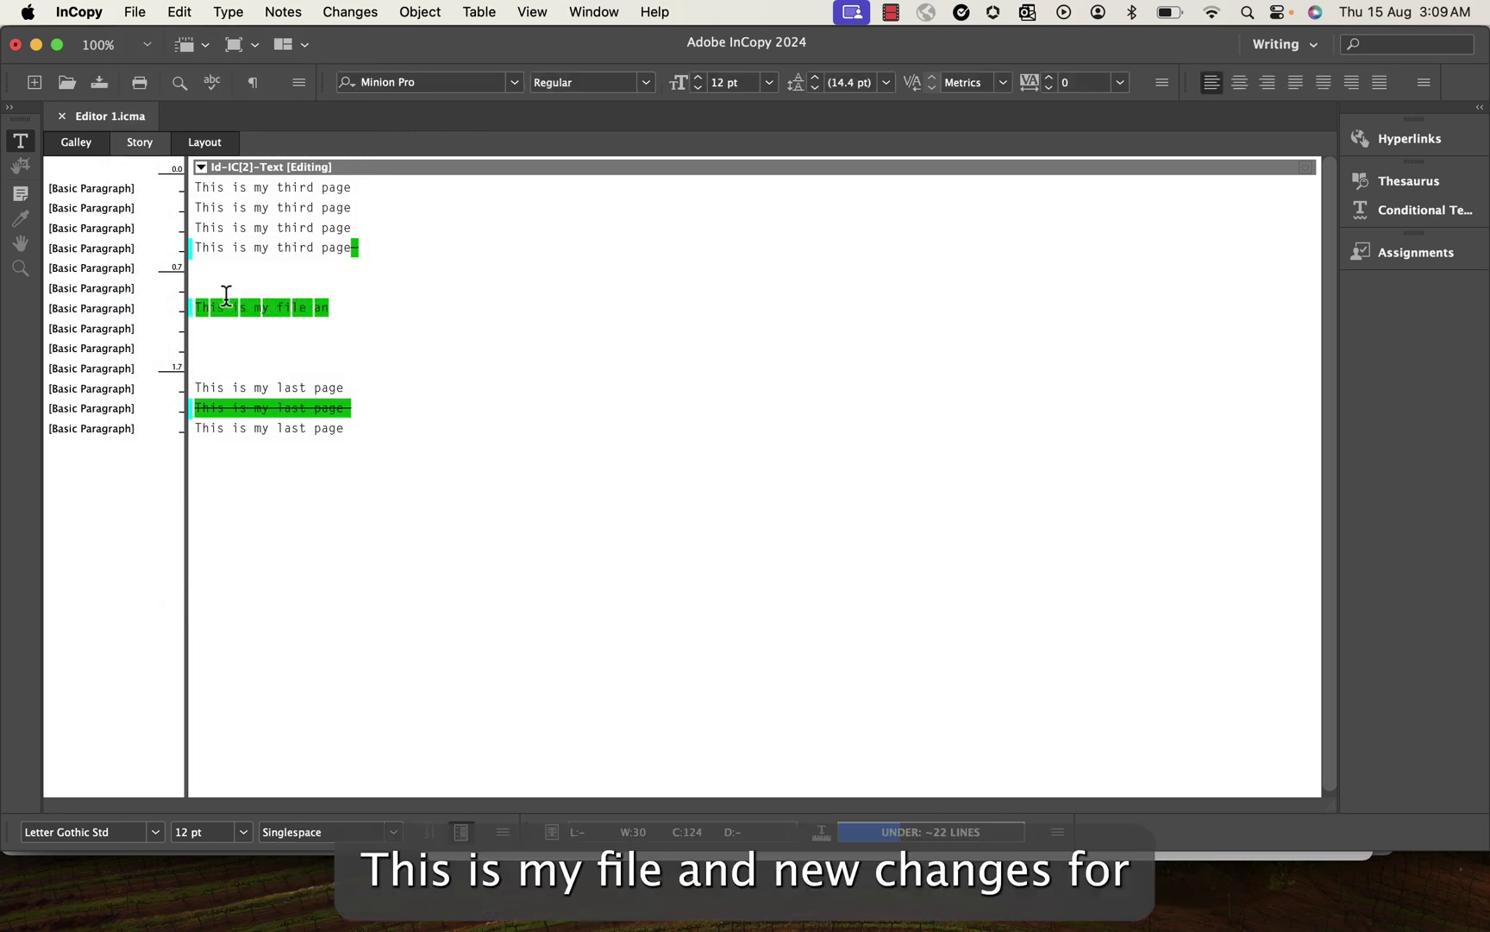
type("d new changes for remote")
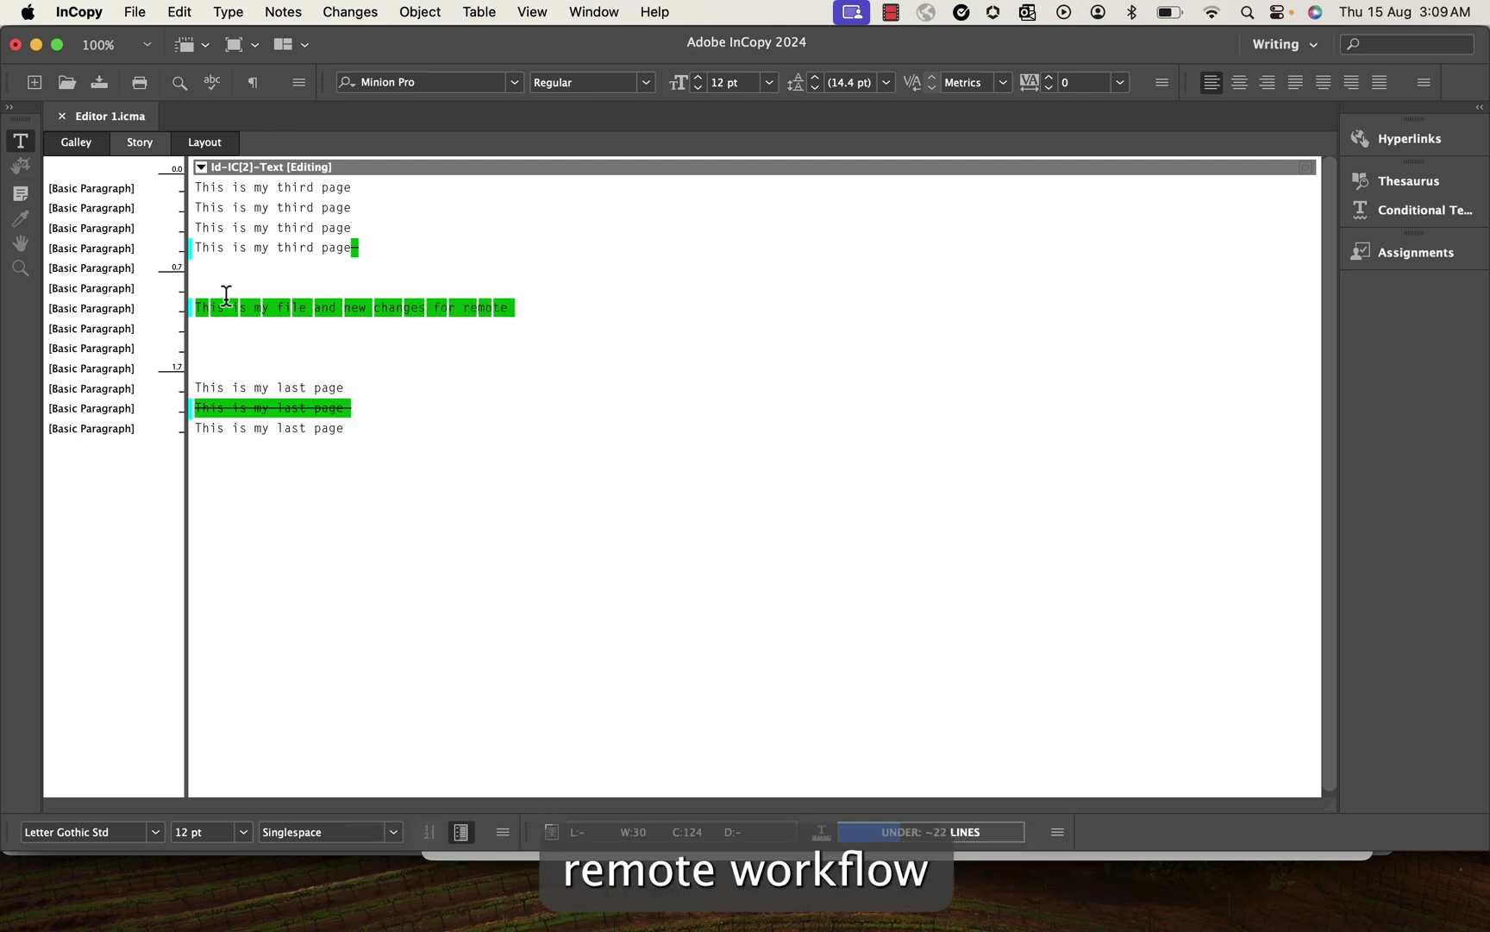
type(" workflow")
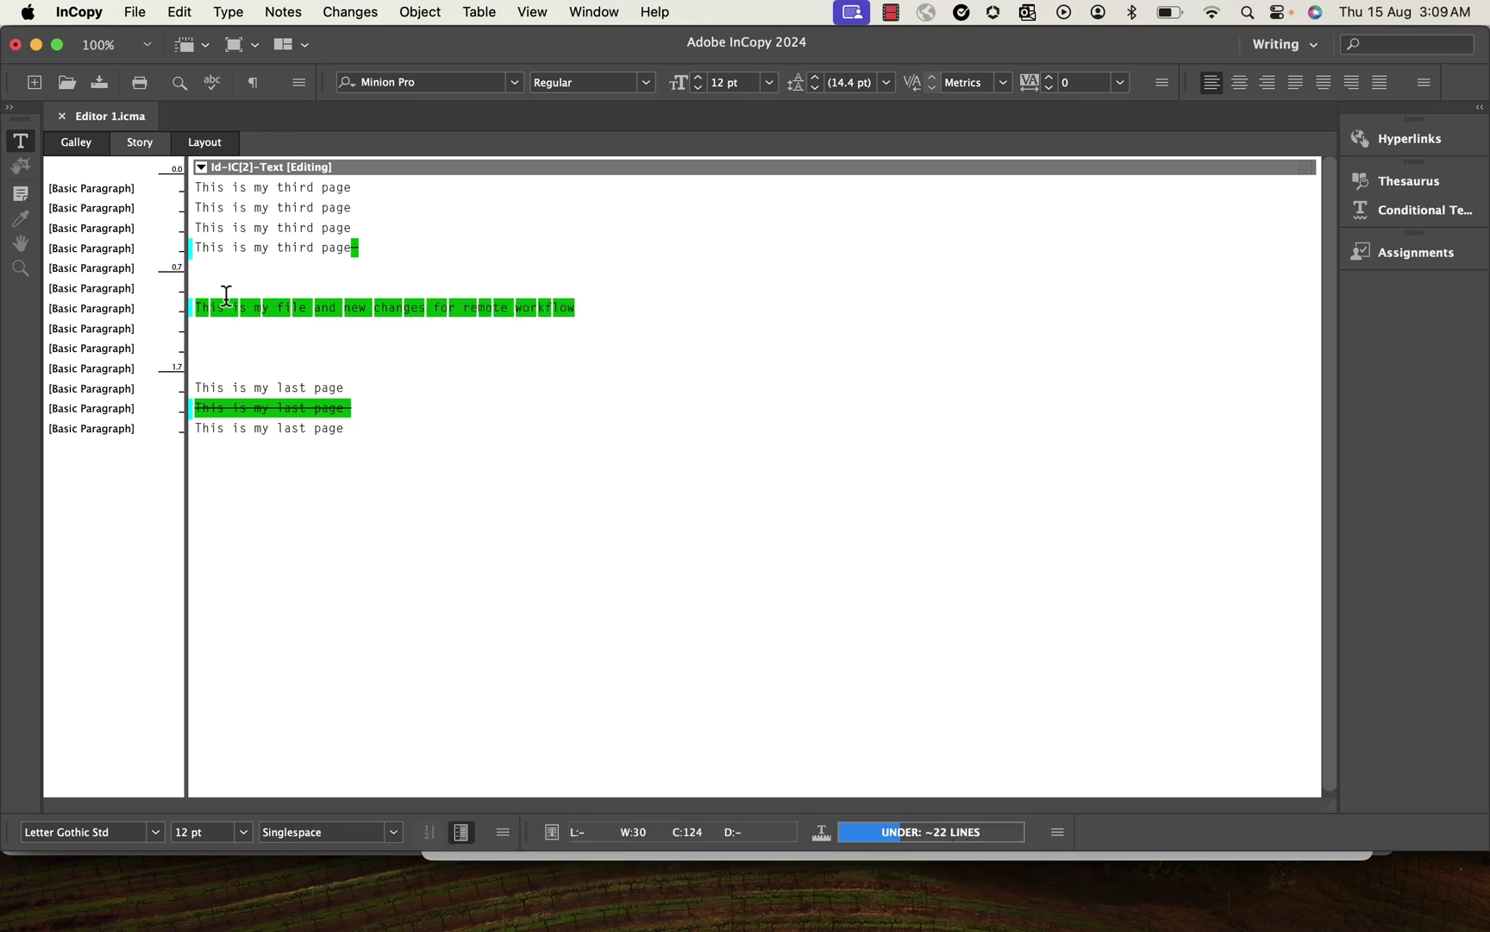
key("Return")
key("Return")
type("Hello")
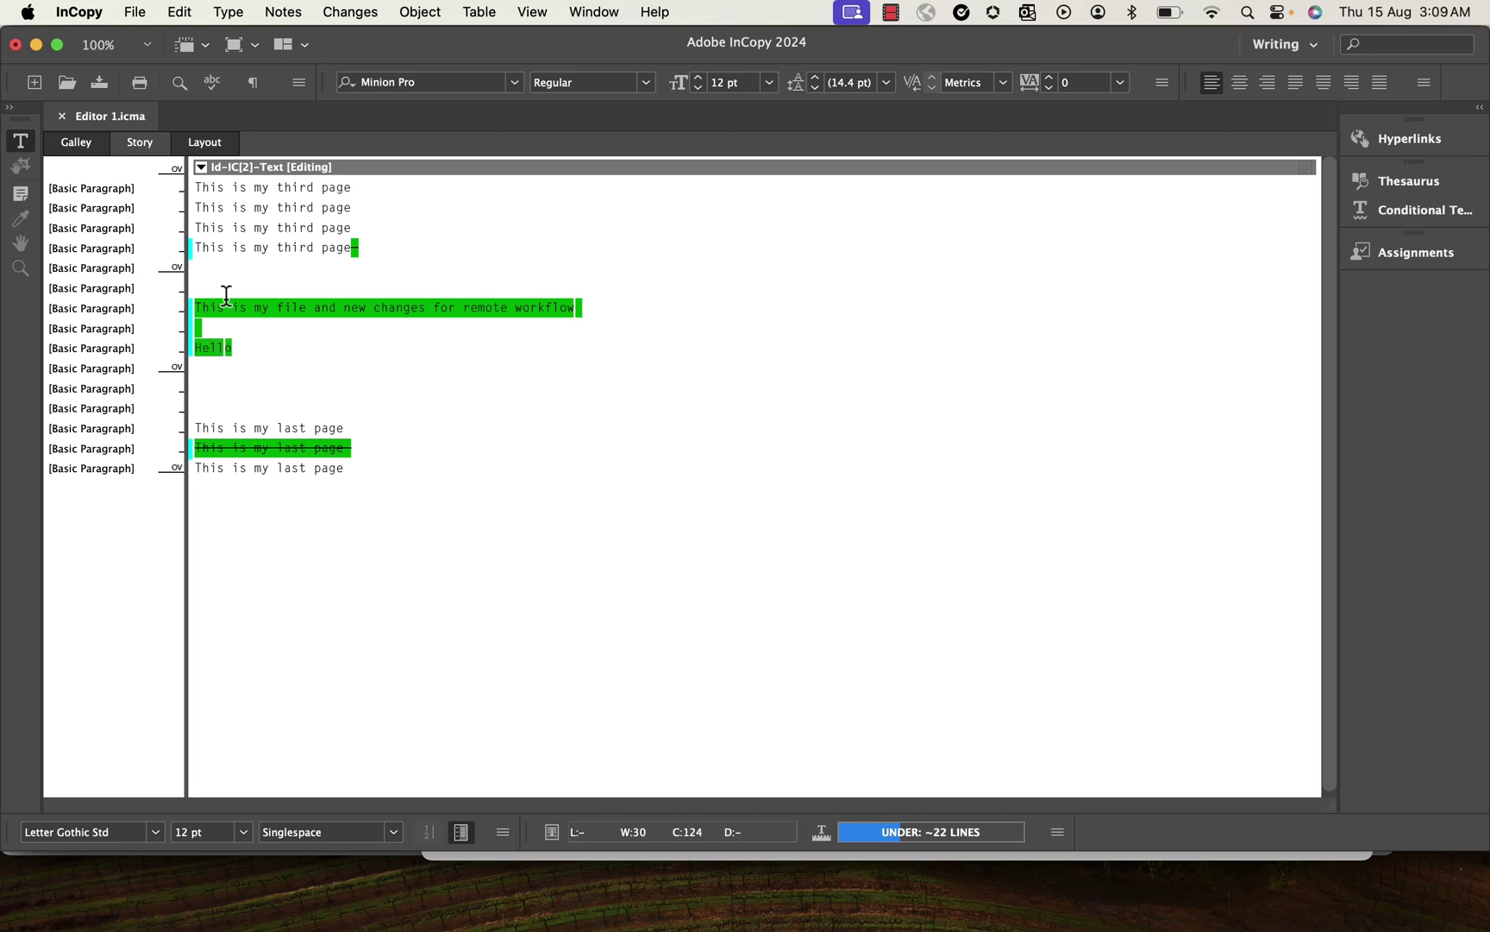
Step: Extend the "Hello" line with "this is my file" and save the story's content
type(" this is my file")
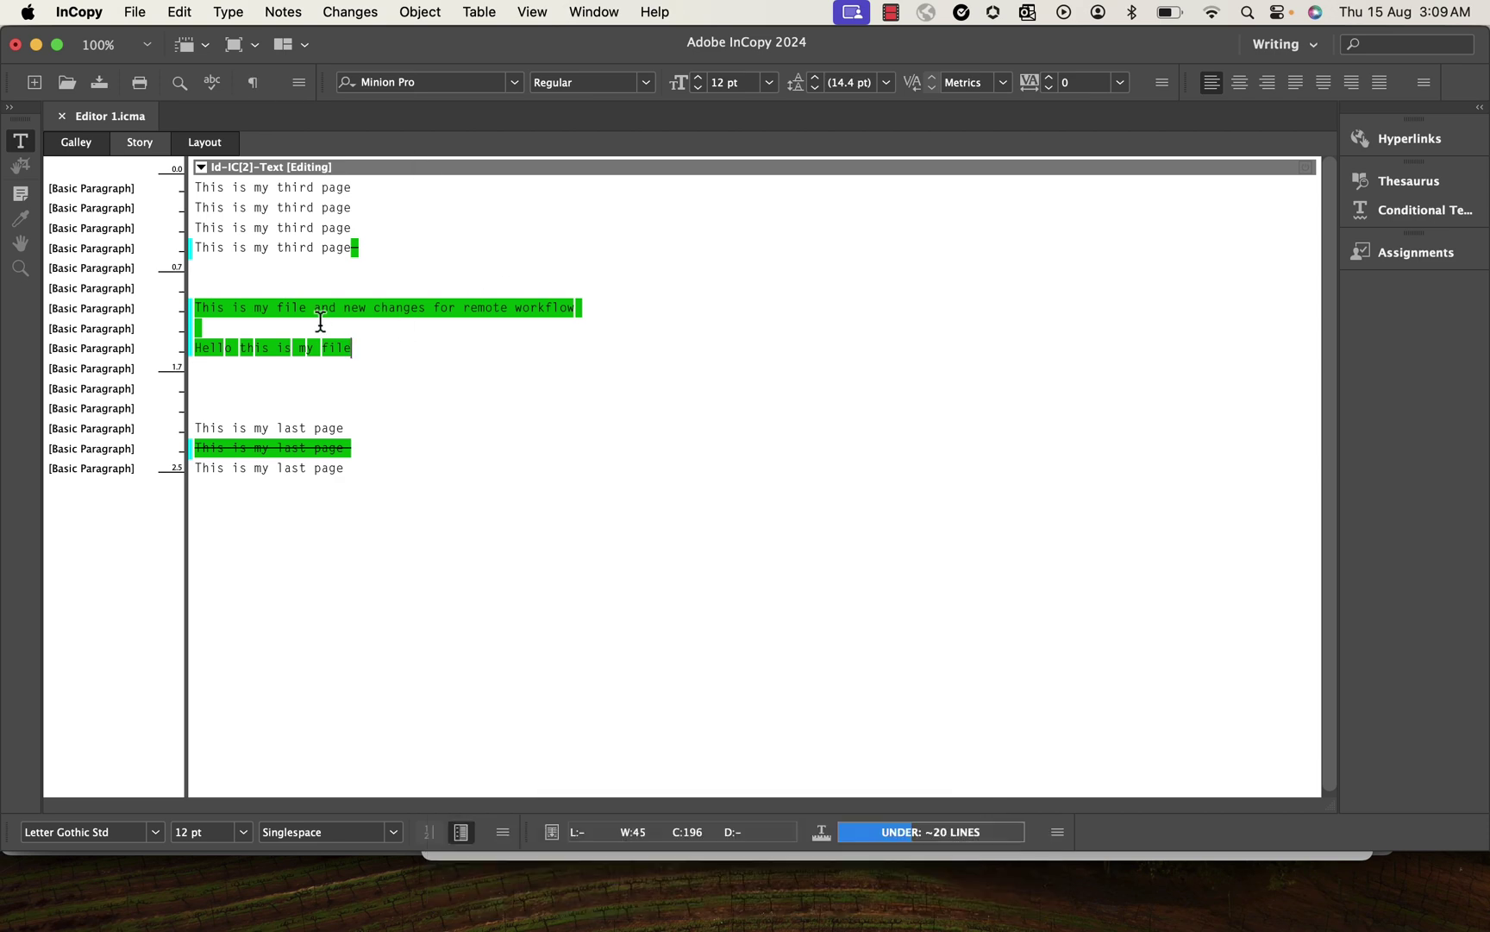
left_click(140, 14)
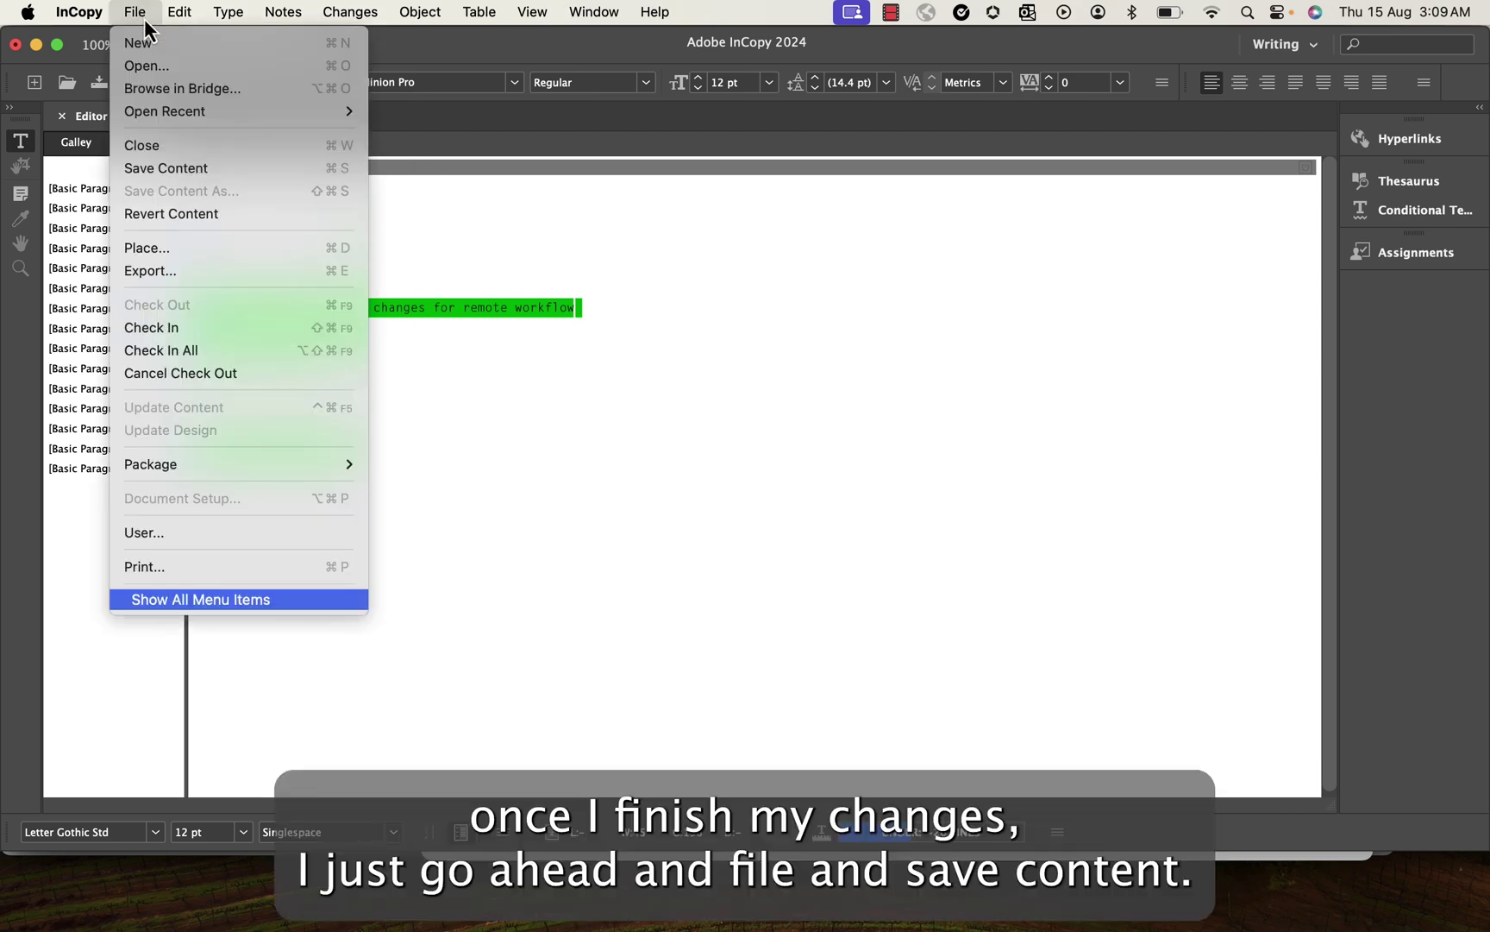
left_click(167, 164)
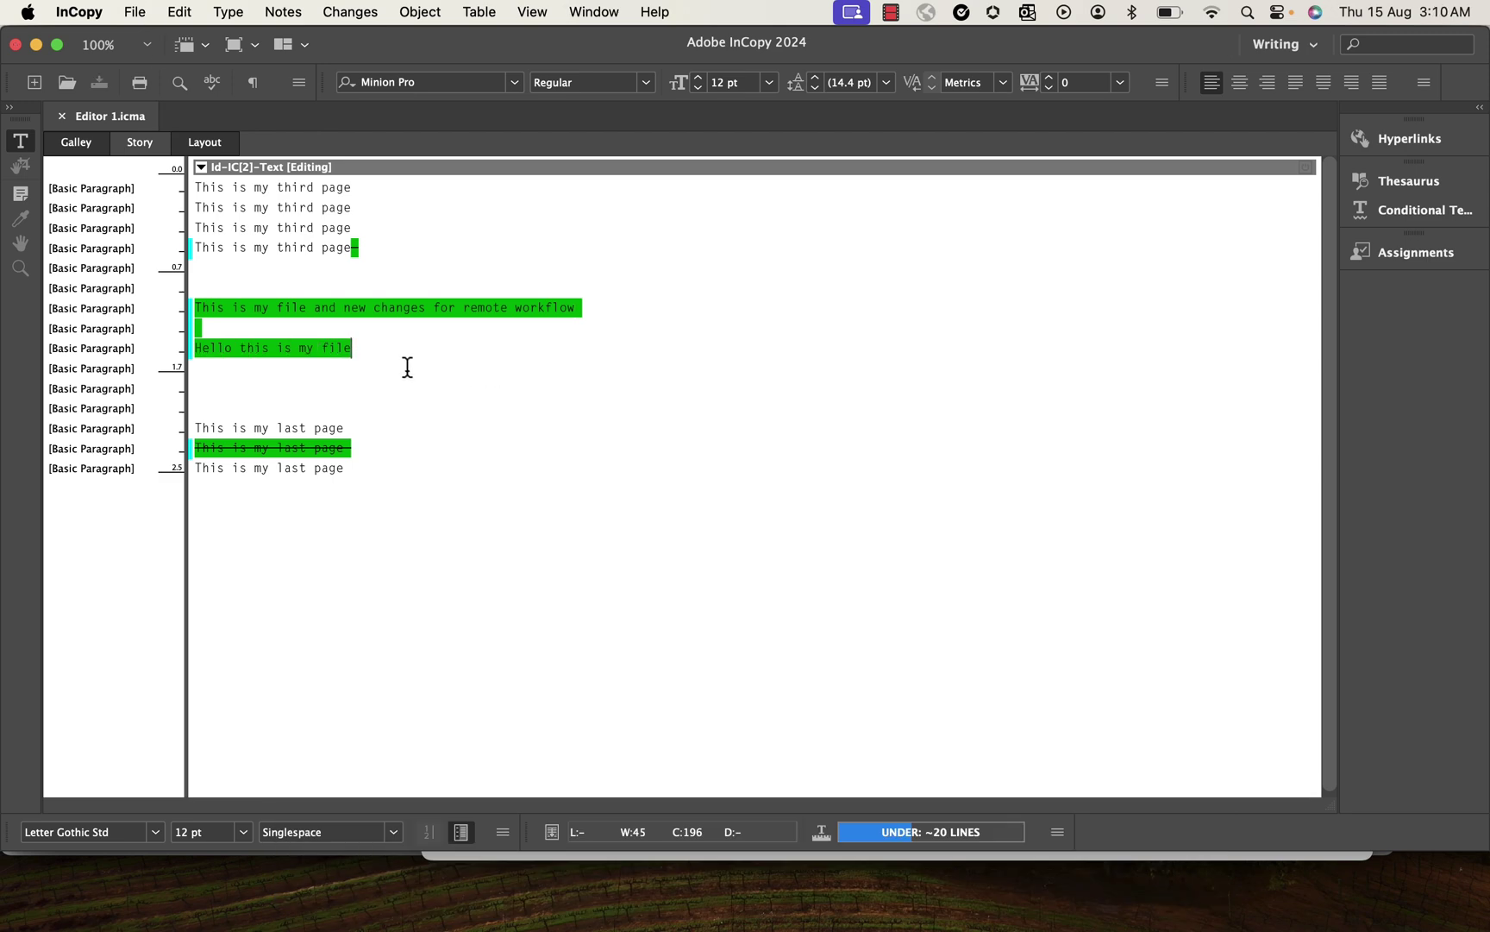
Step: Check in all content of the Editor 1 assignment and accept the confirmation
left_click(135, 12)
left_click(191, 350)
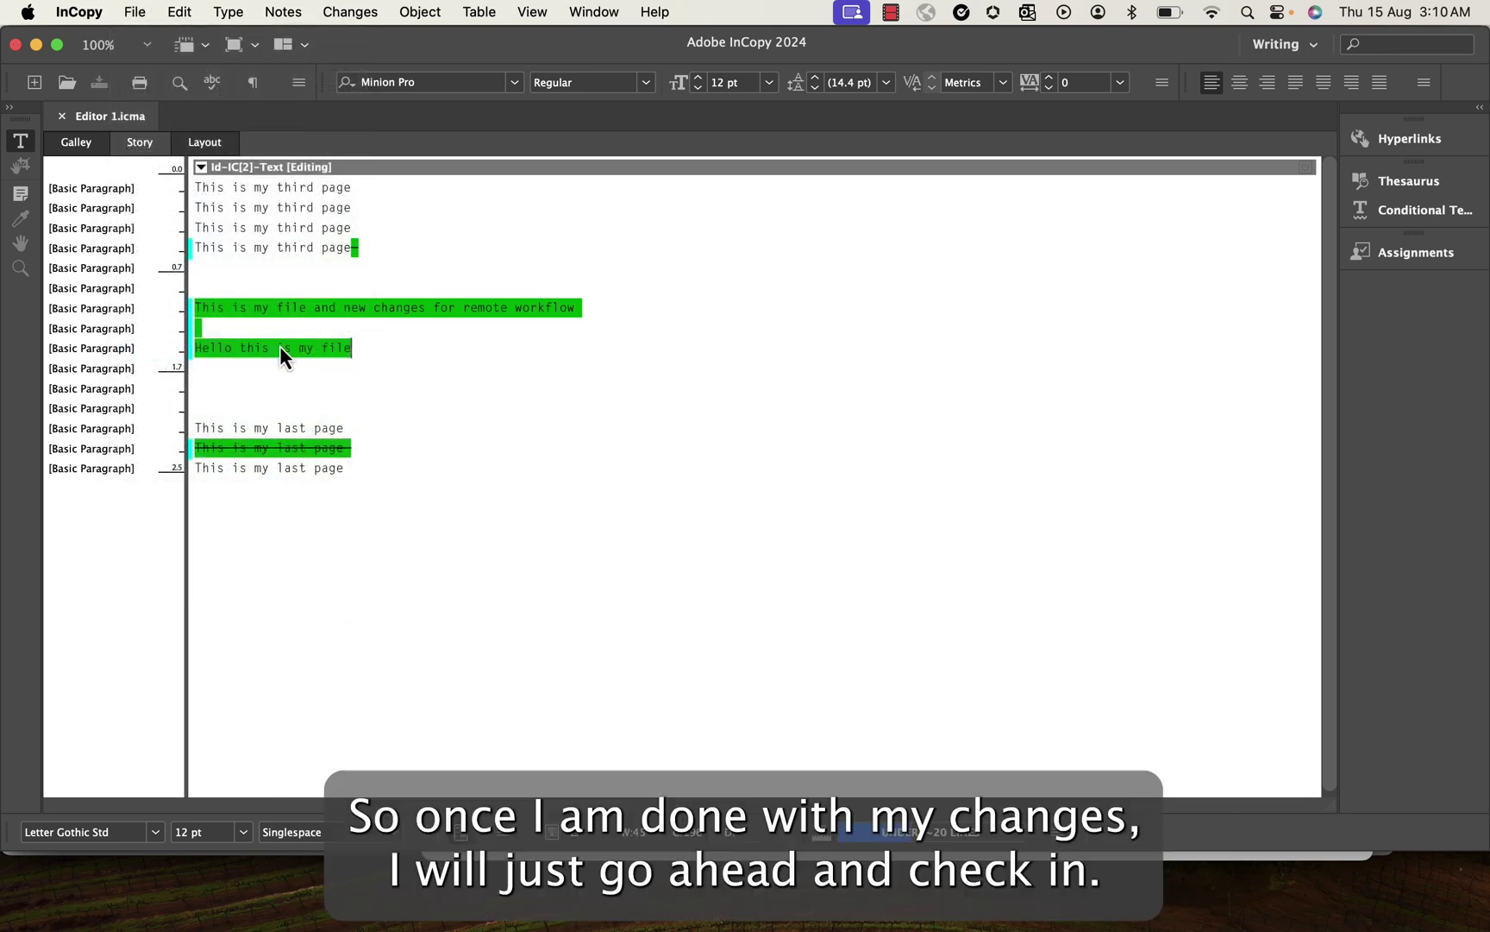
left_click(937, 536)
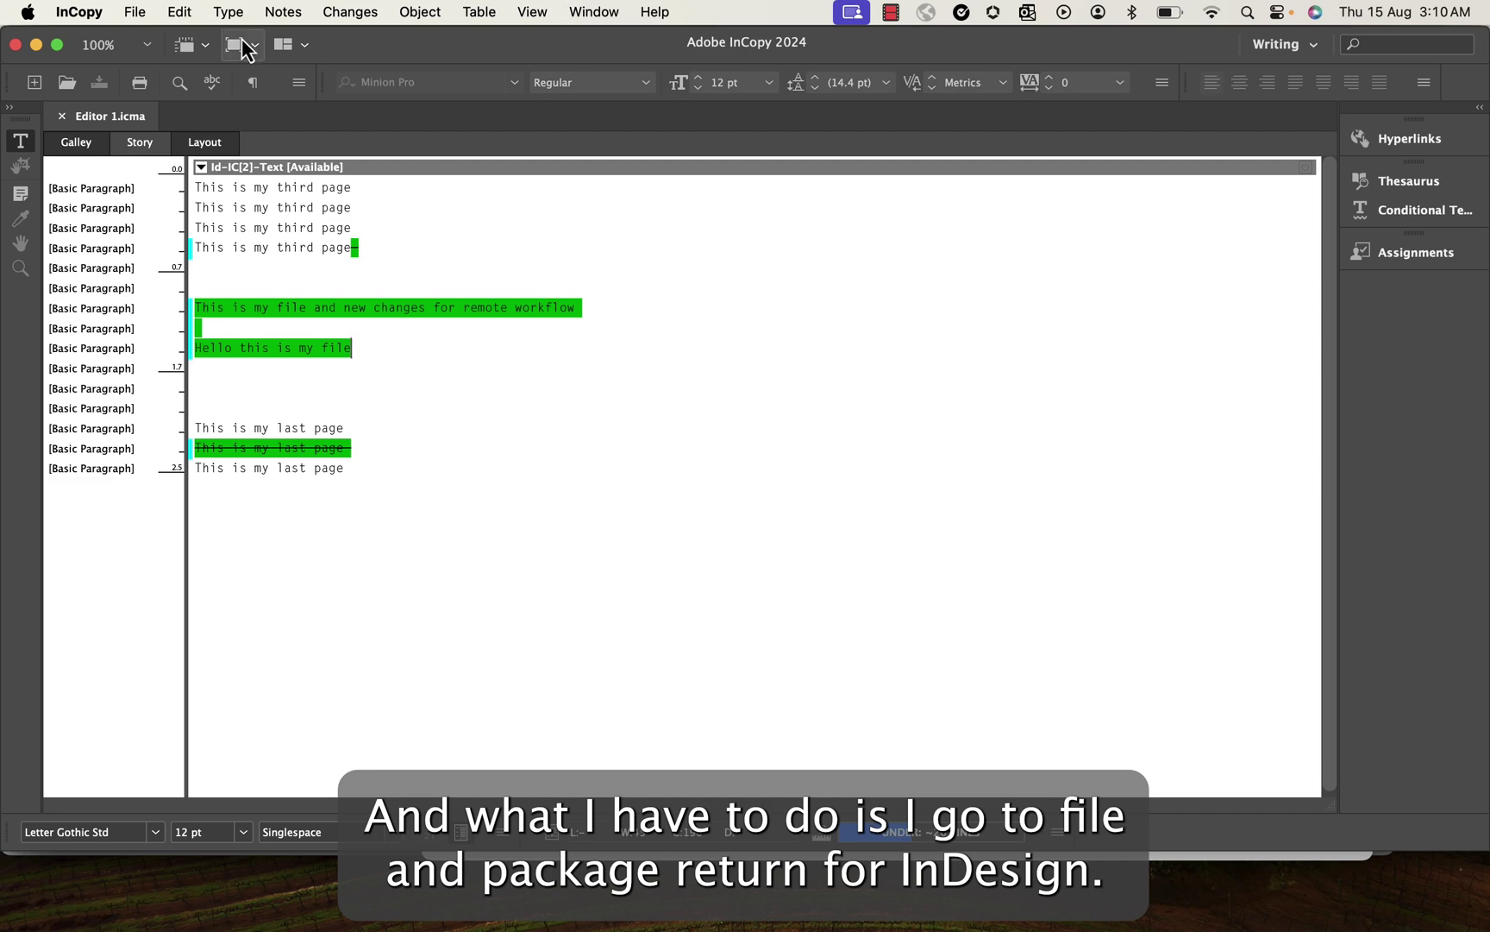
Step: Package the assignment for return to InDesign as "Editor 1 InDesign" in the InDesign InCopy folder on the Desktop
left_click(135, 12)
mouse_move(346, 464)
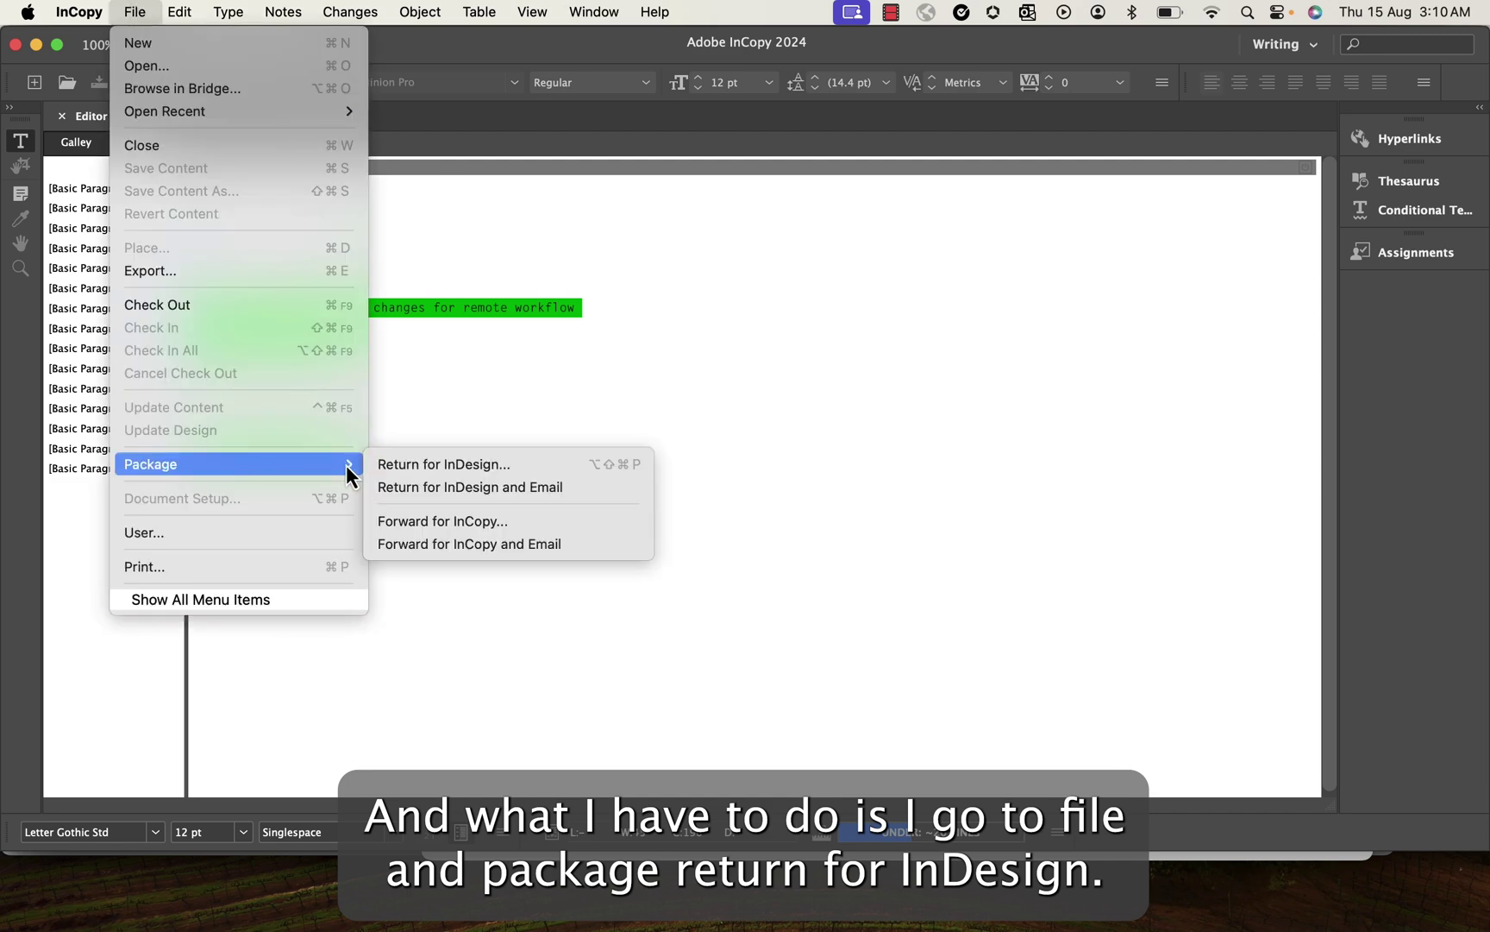
left_click(463, 464)
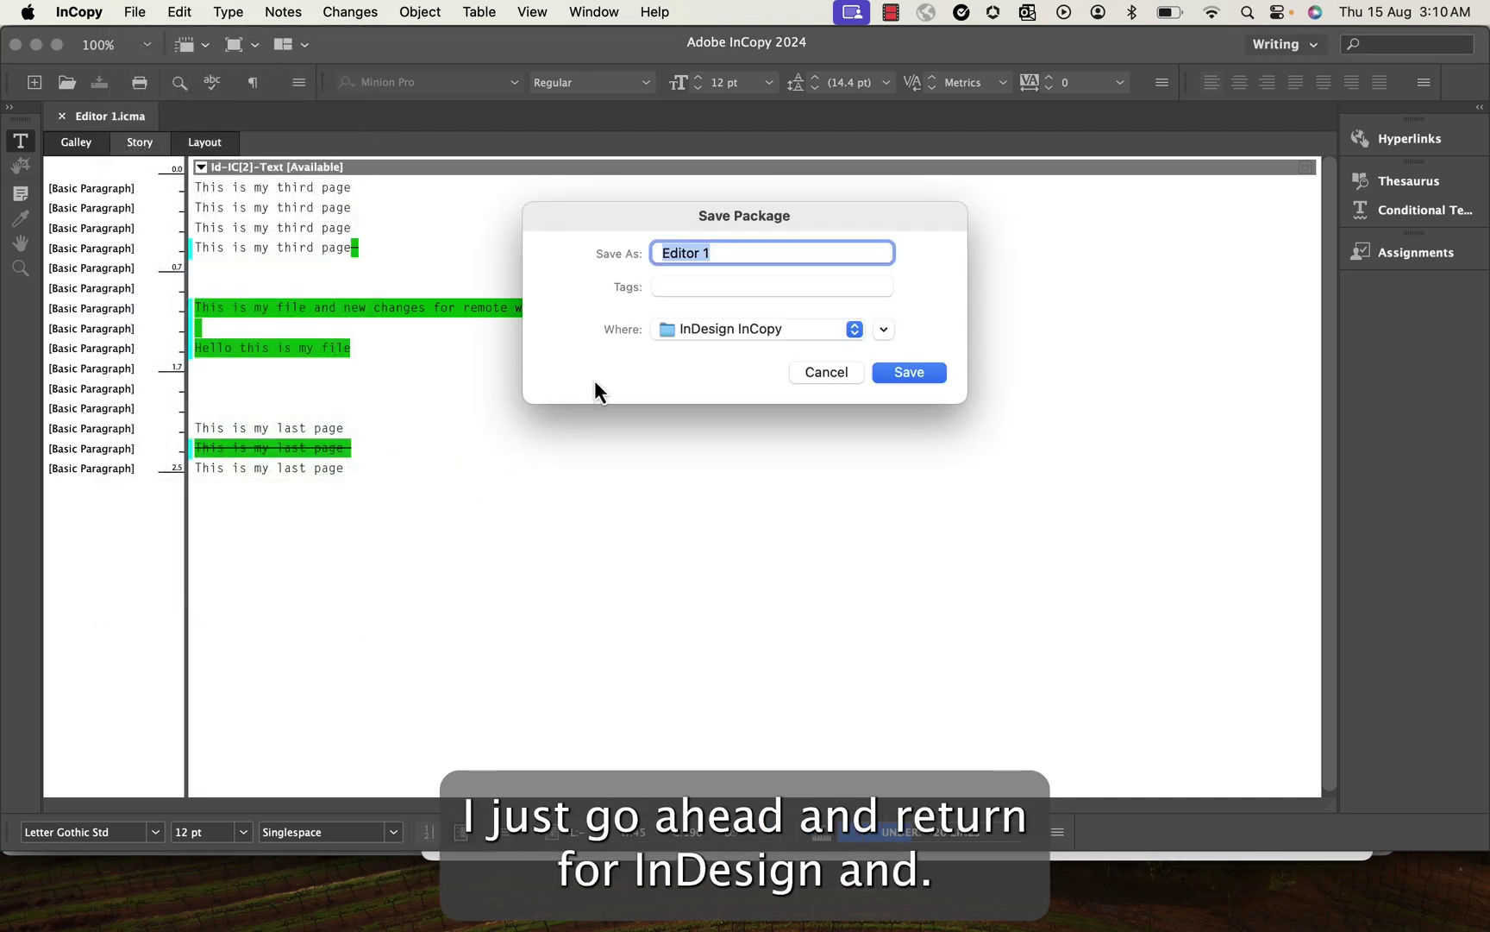
left_click(732, 251)
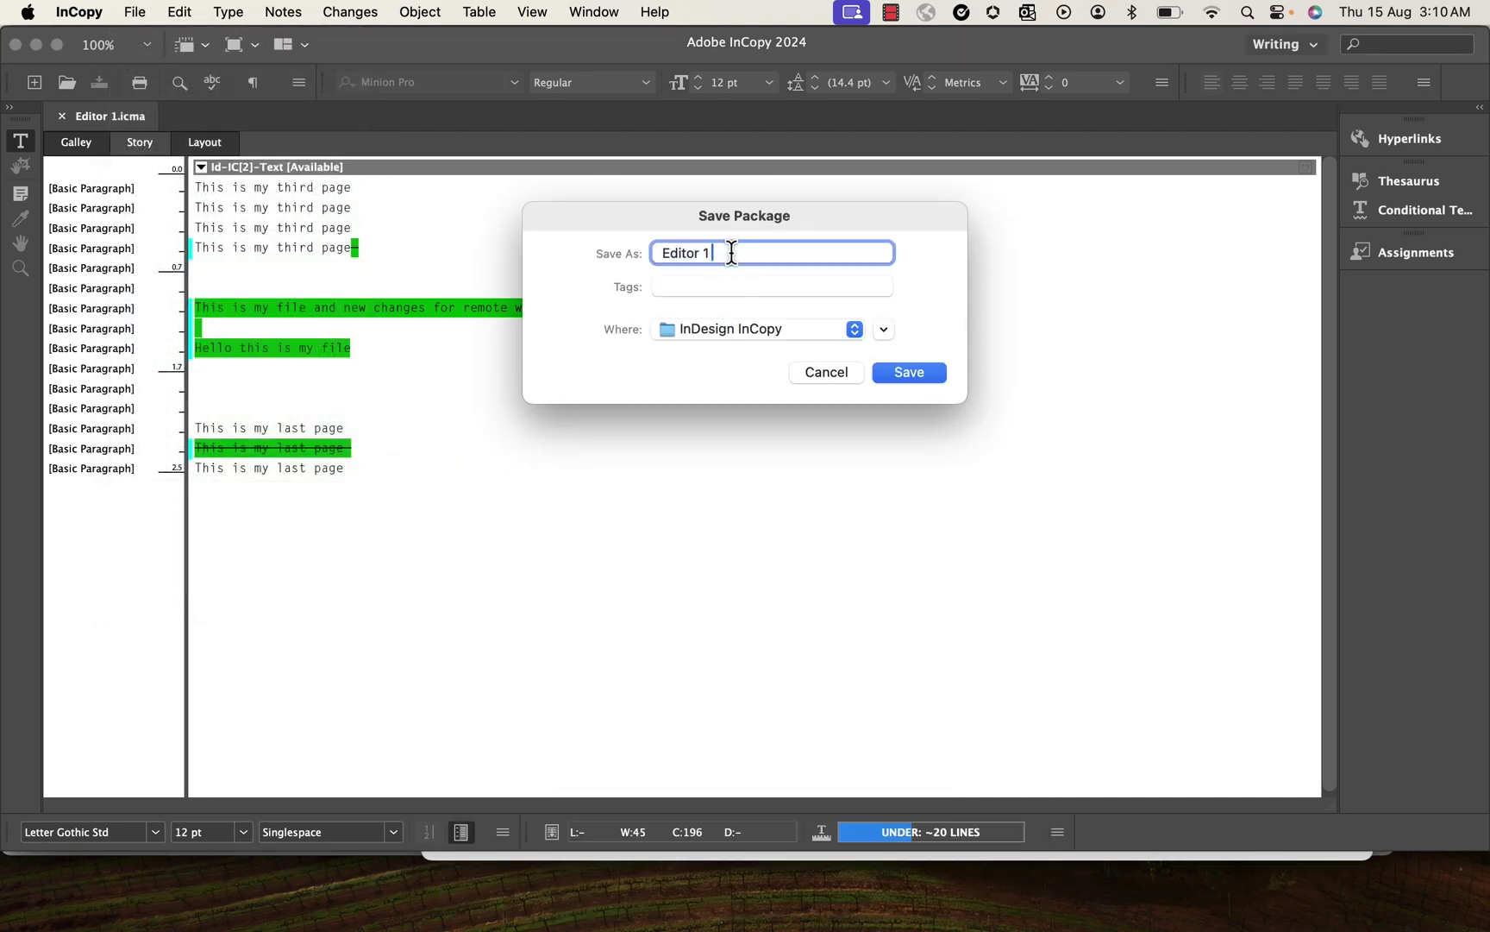
type("InDesign")
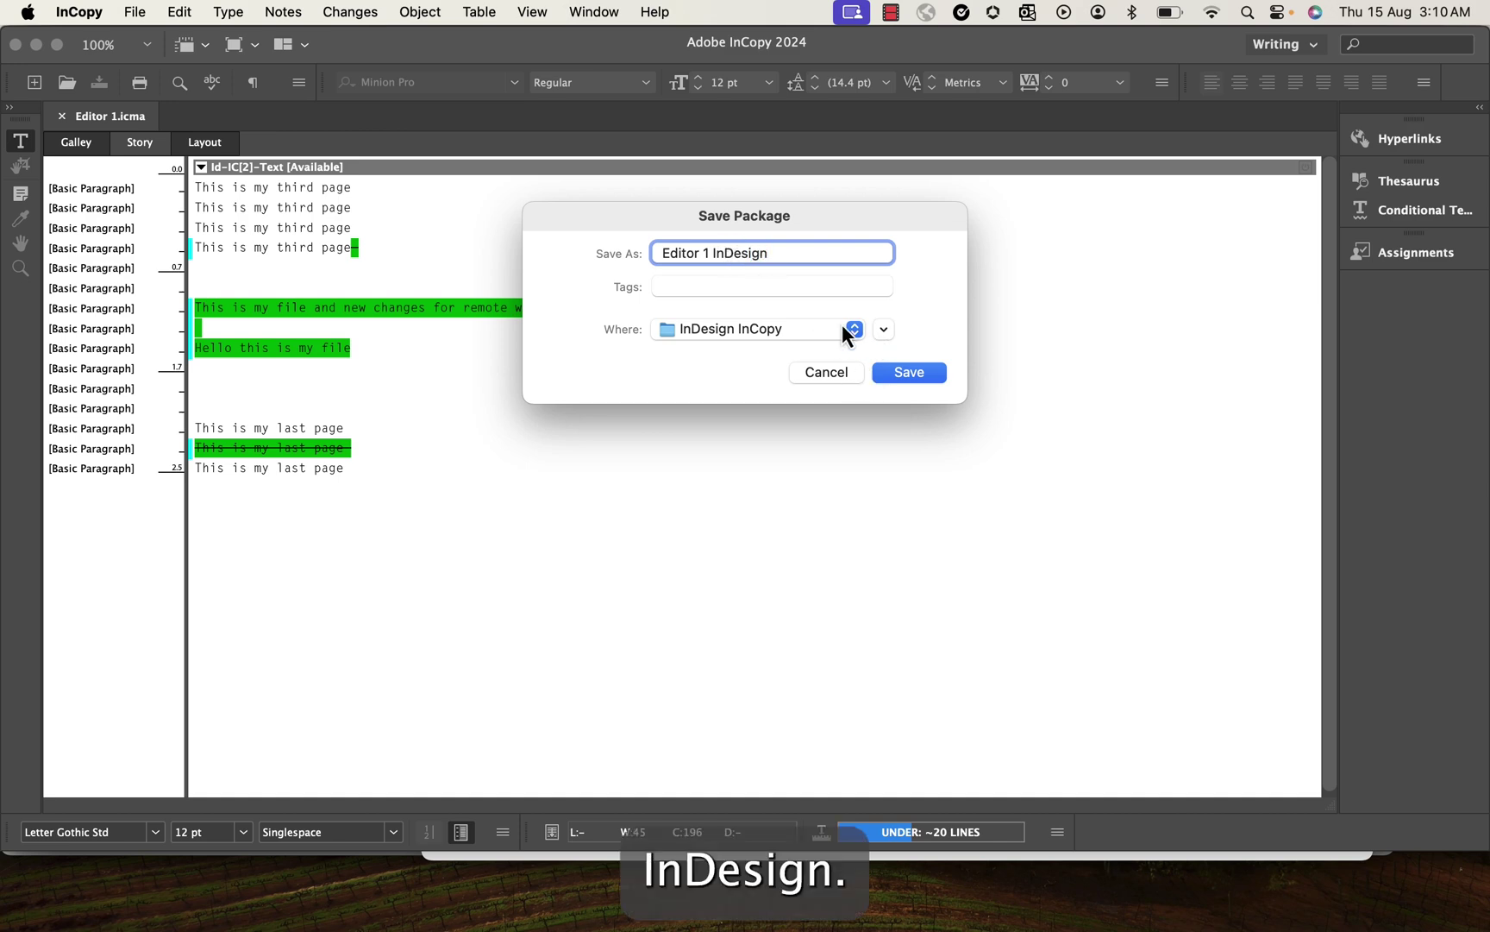
left_click(881, 332)
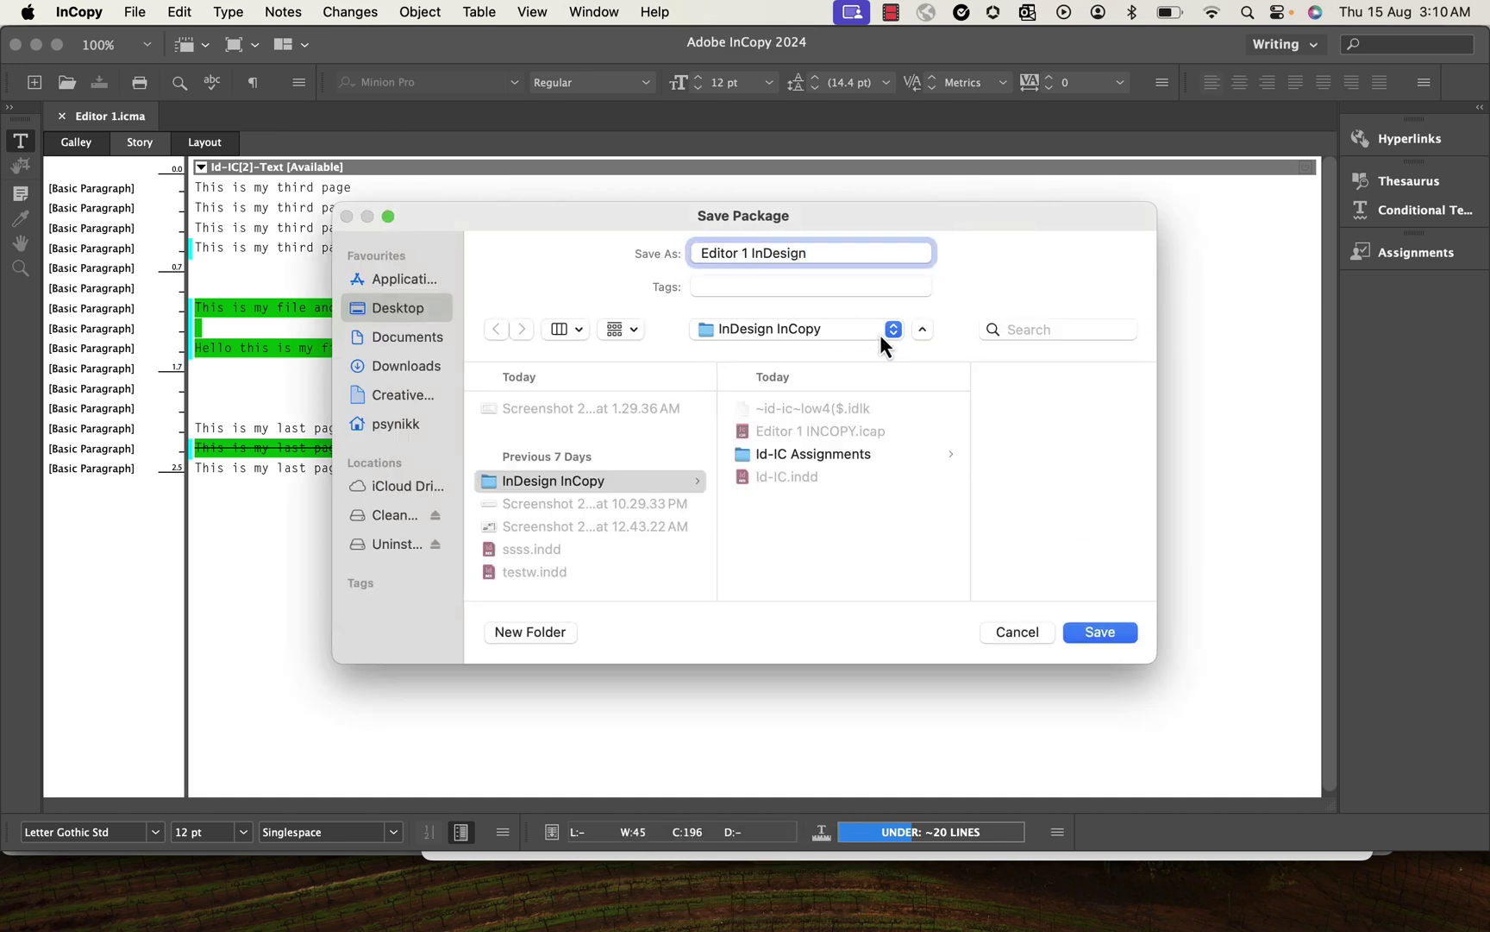
left_click(605, 483)
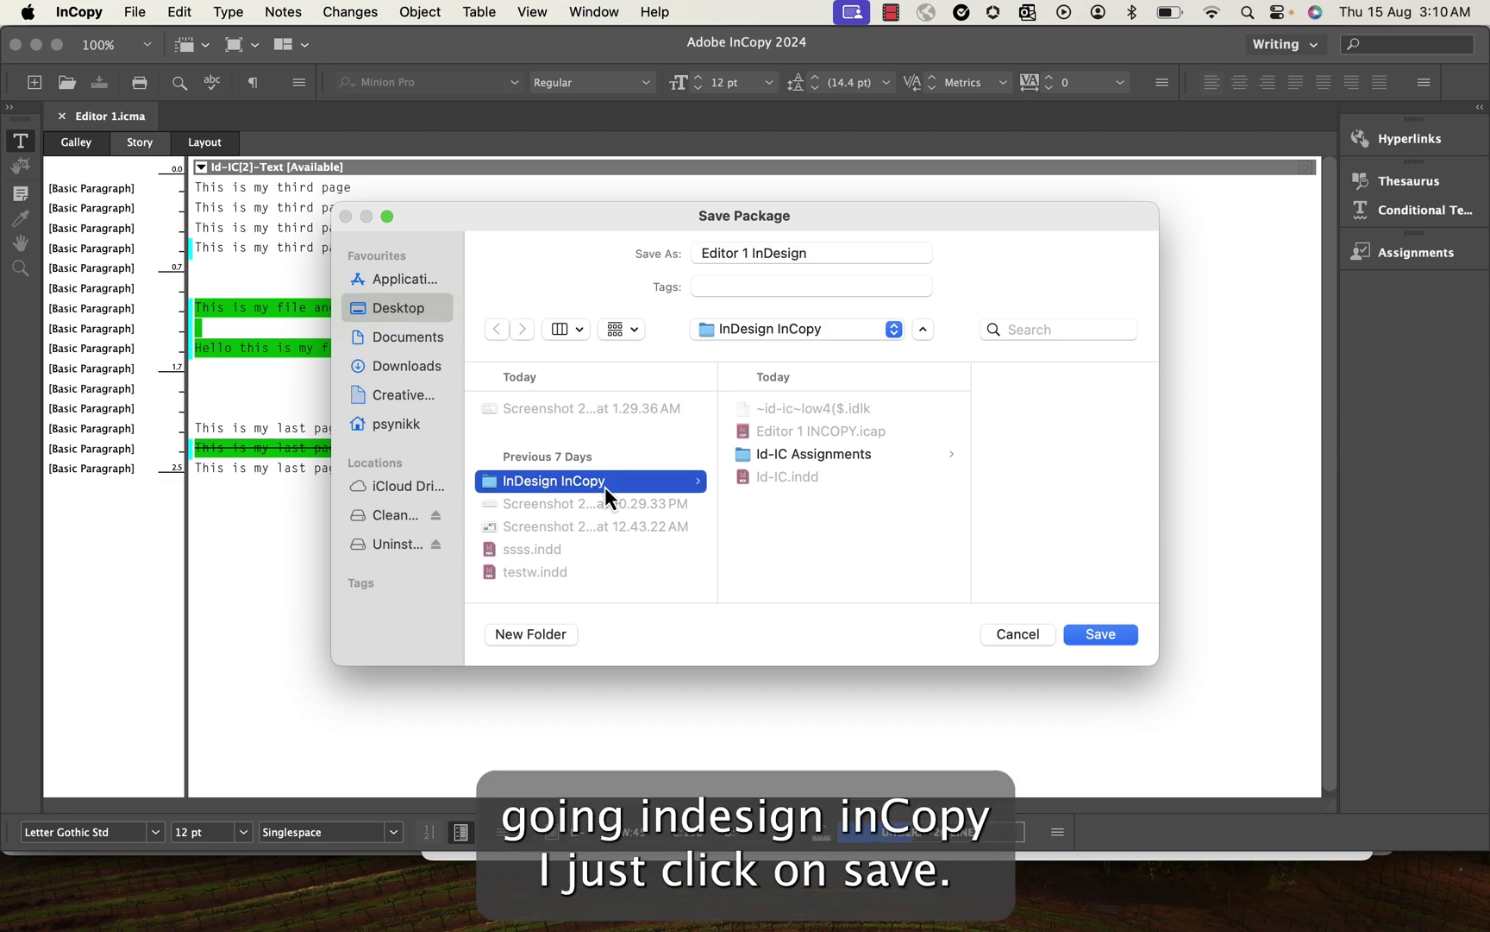
left_click(1105, 632)
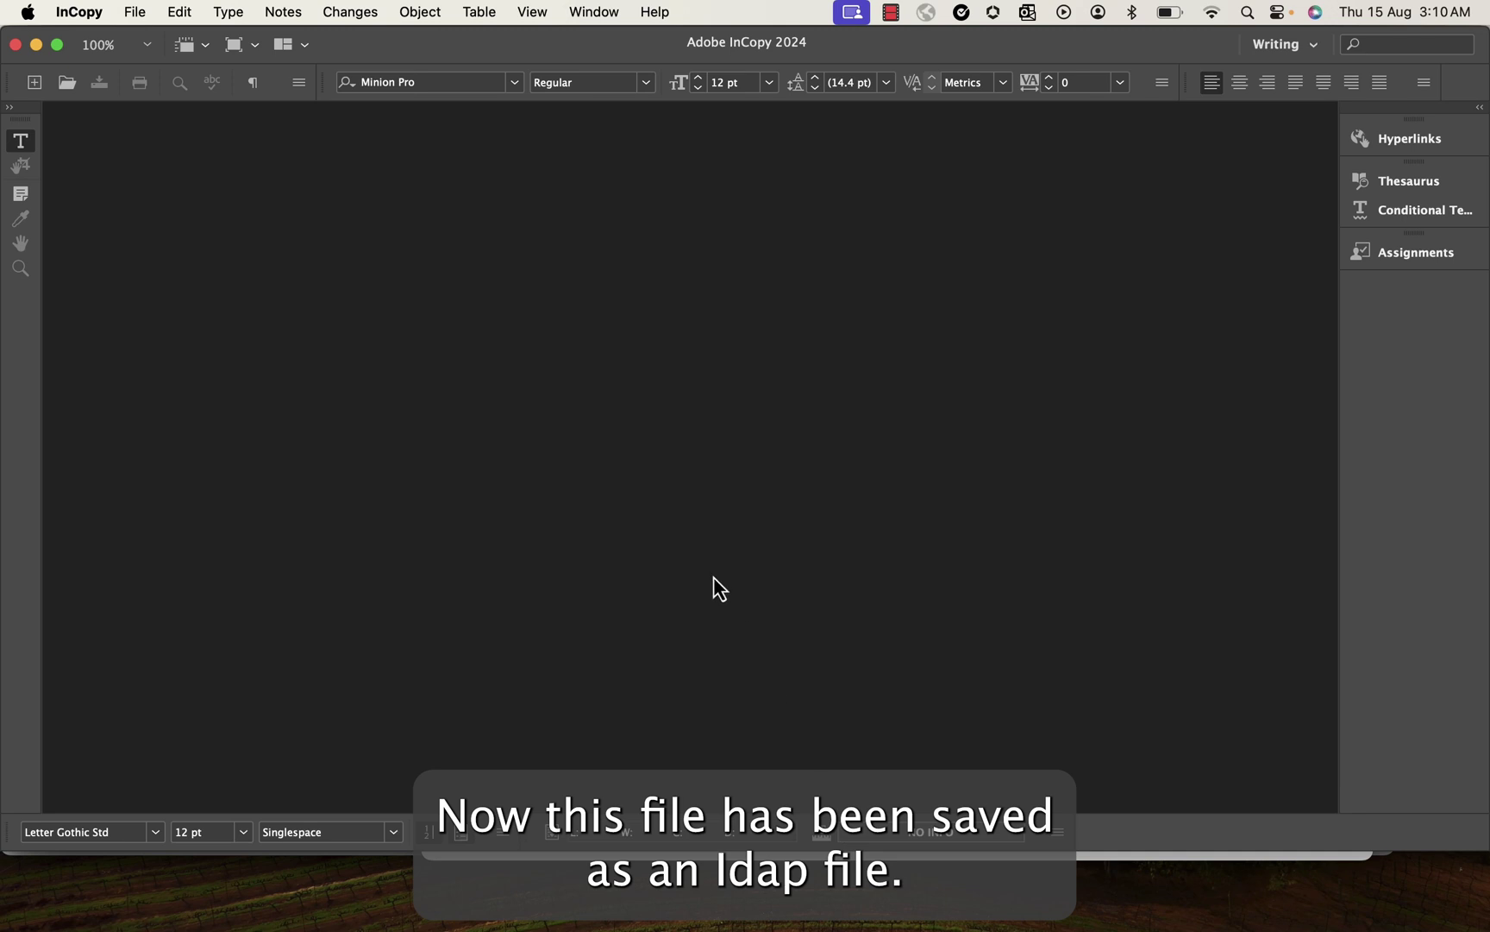
Step: Switch to InDesign, open the returned package Editor 1 InDesign.idap from the InDesign InCopy folder and accept the warning
key("super+Tab")
key("super+Tab")
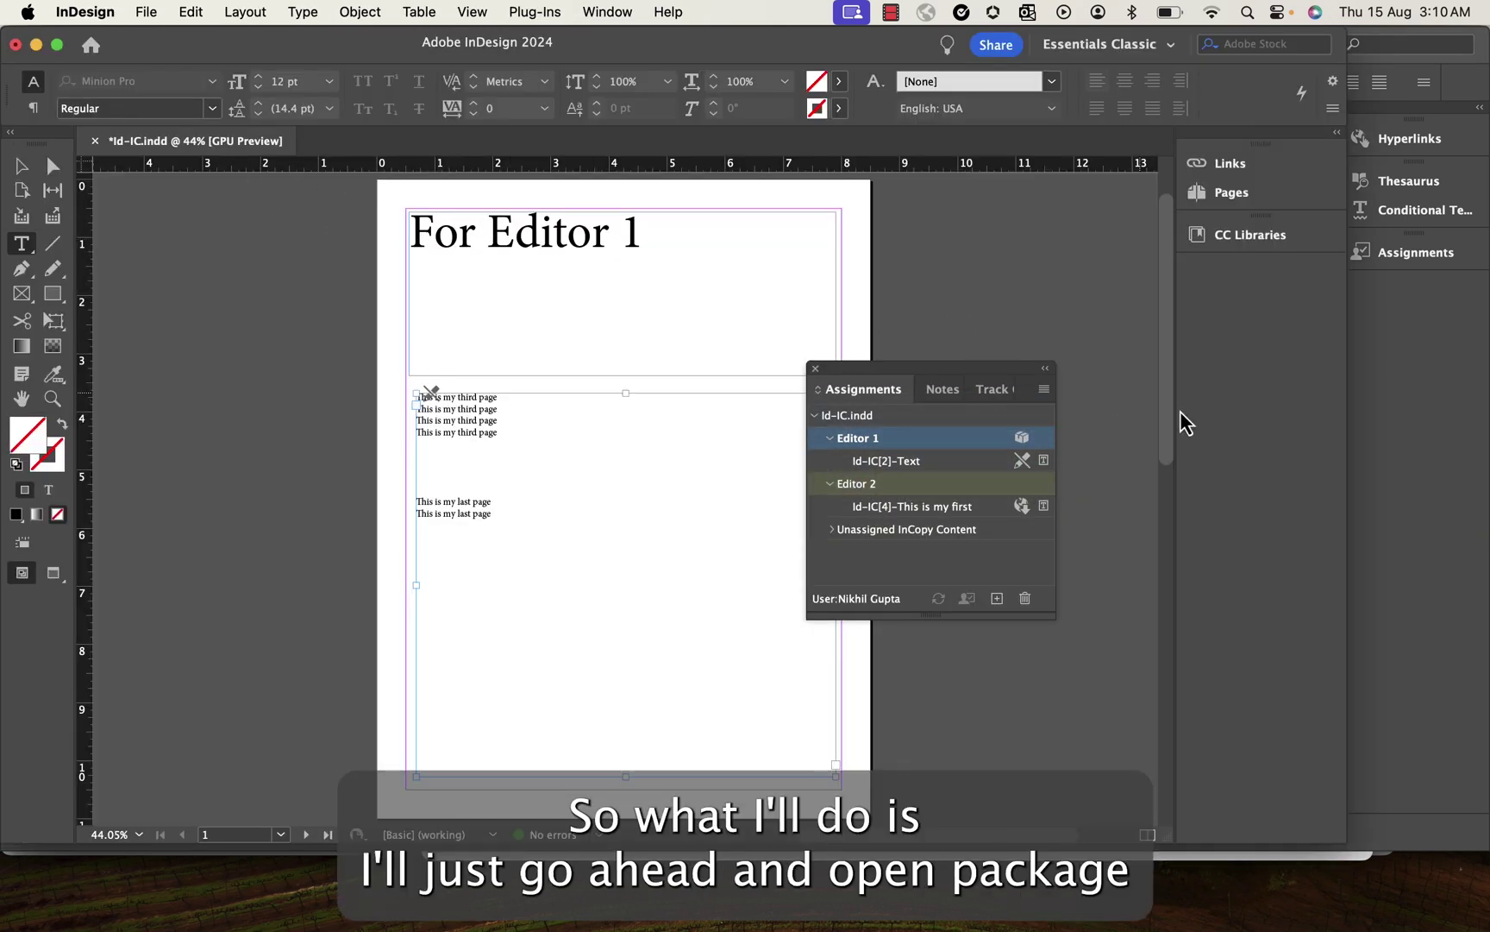
left_click(1044, 389)
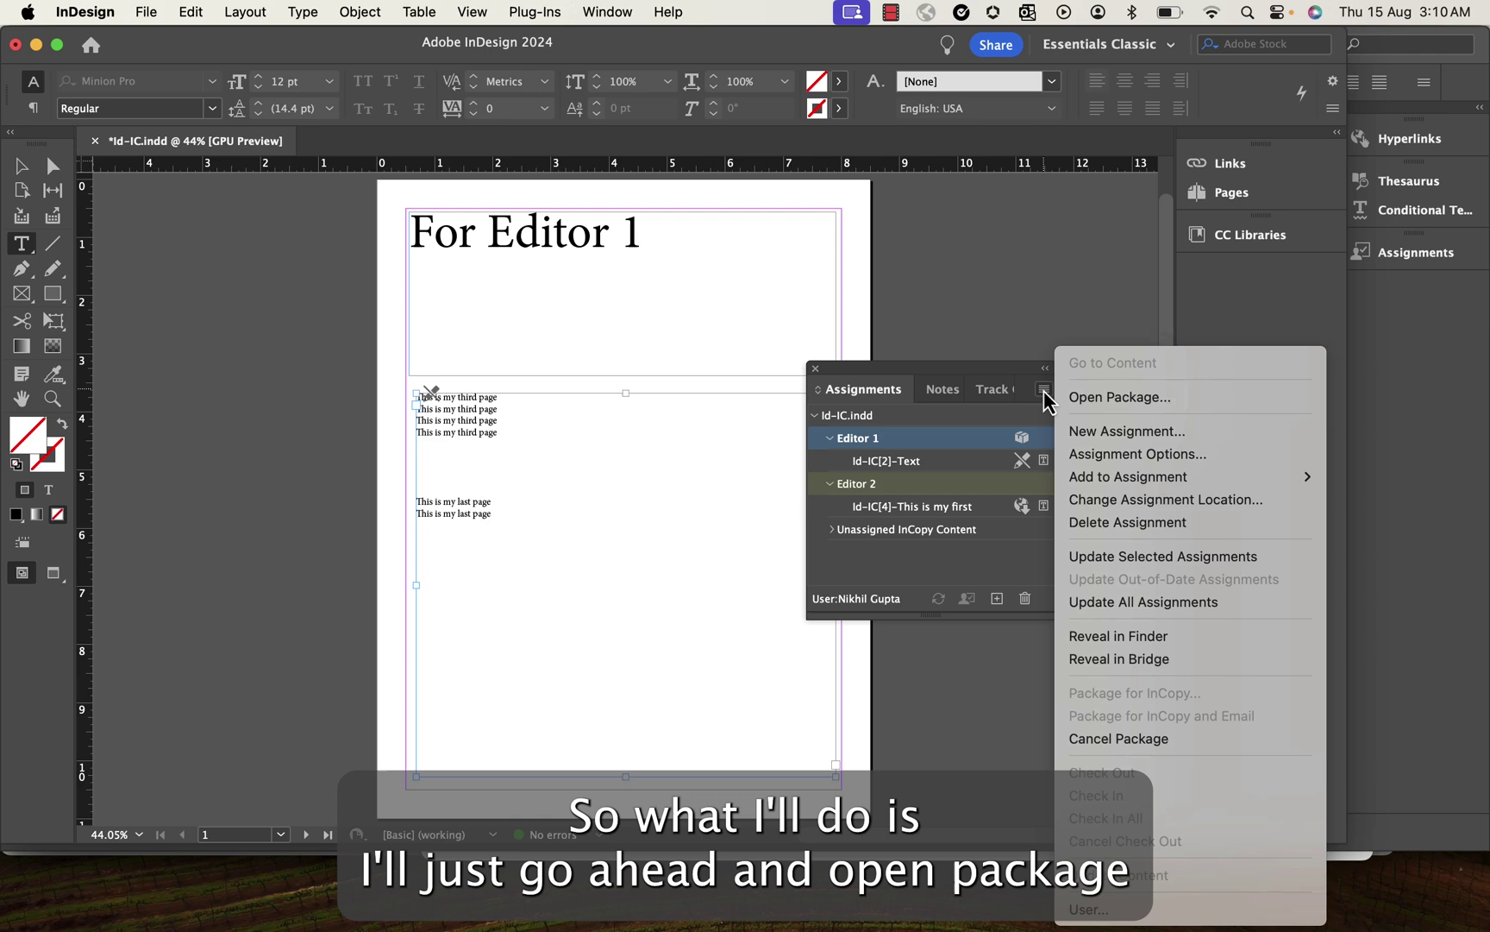
left_click(1092, 398)
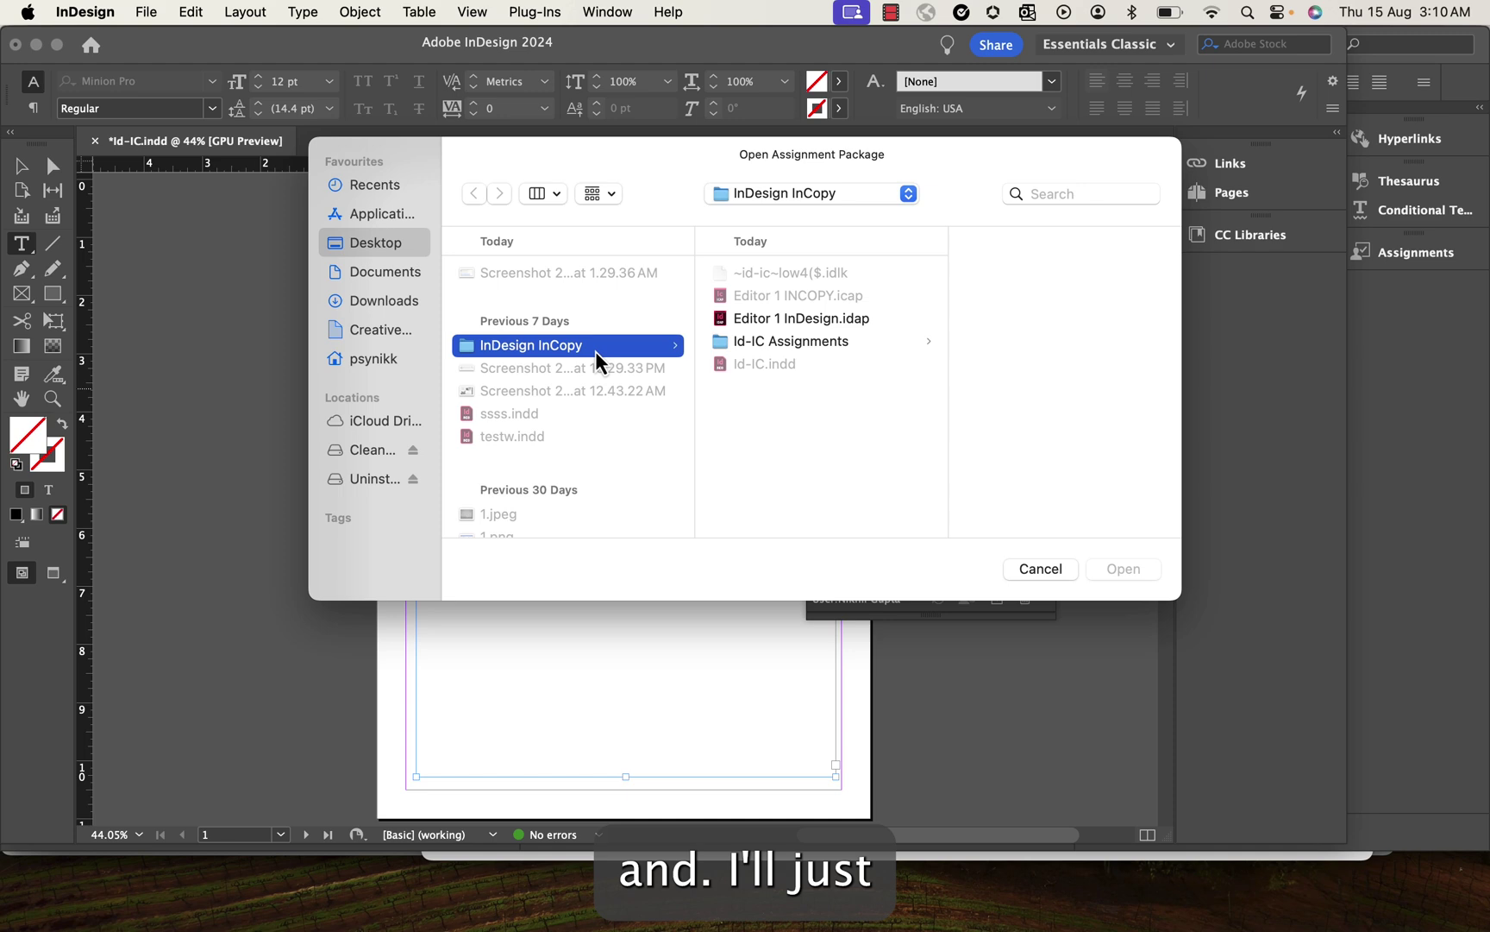
left_click(795, 323)
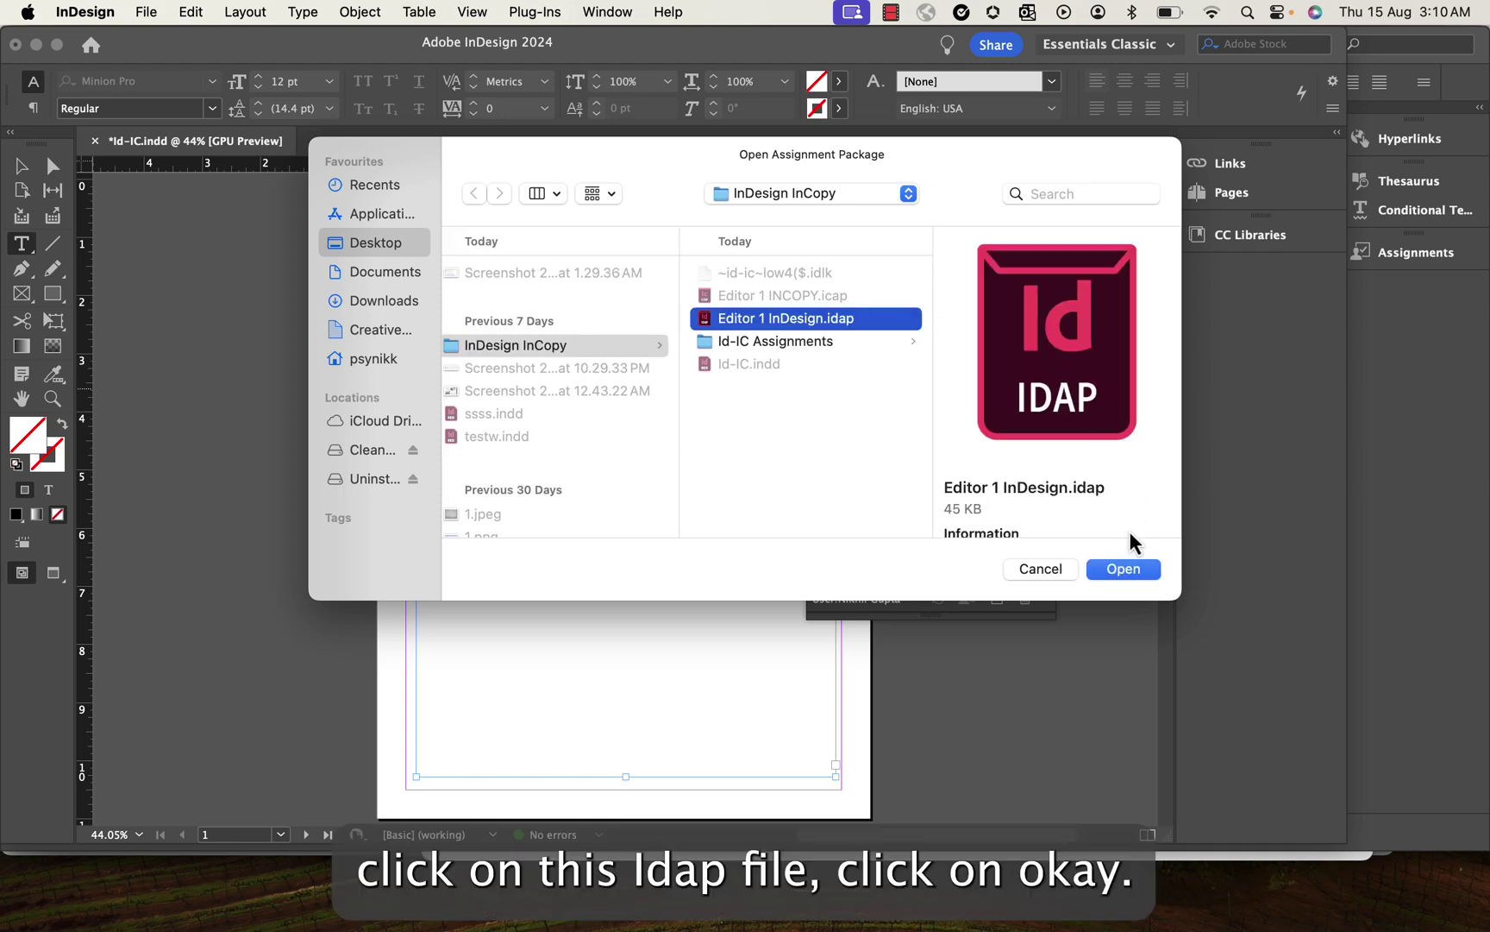
left_click(1123, 569)
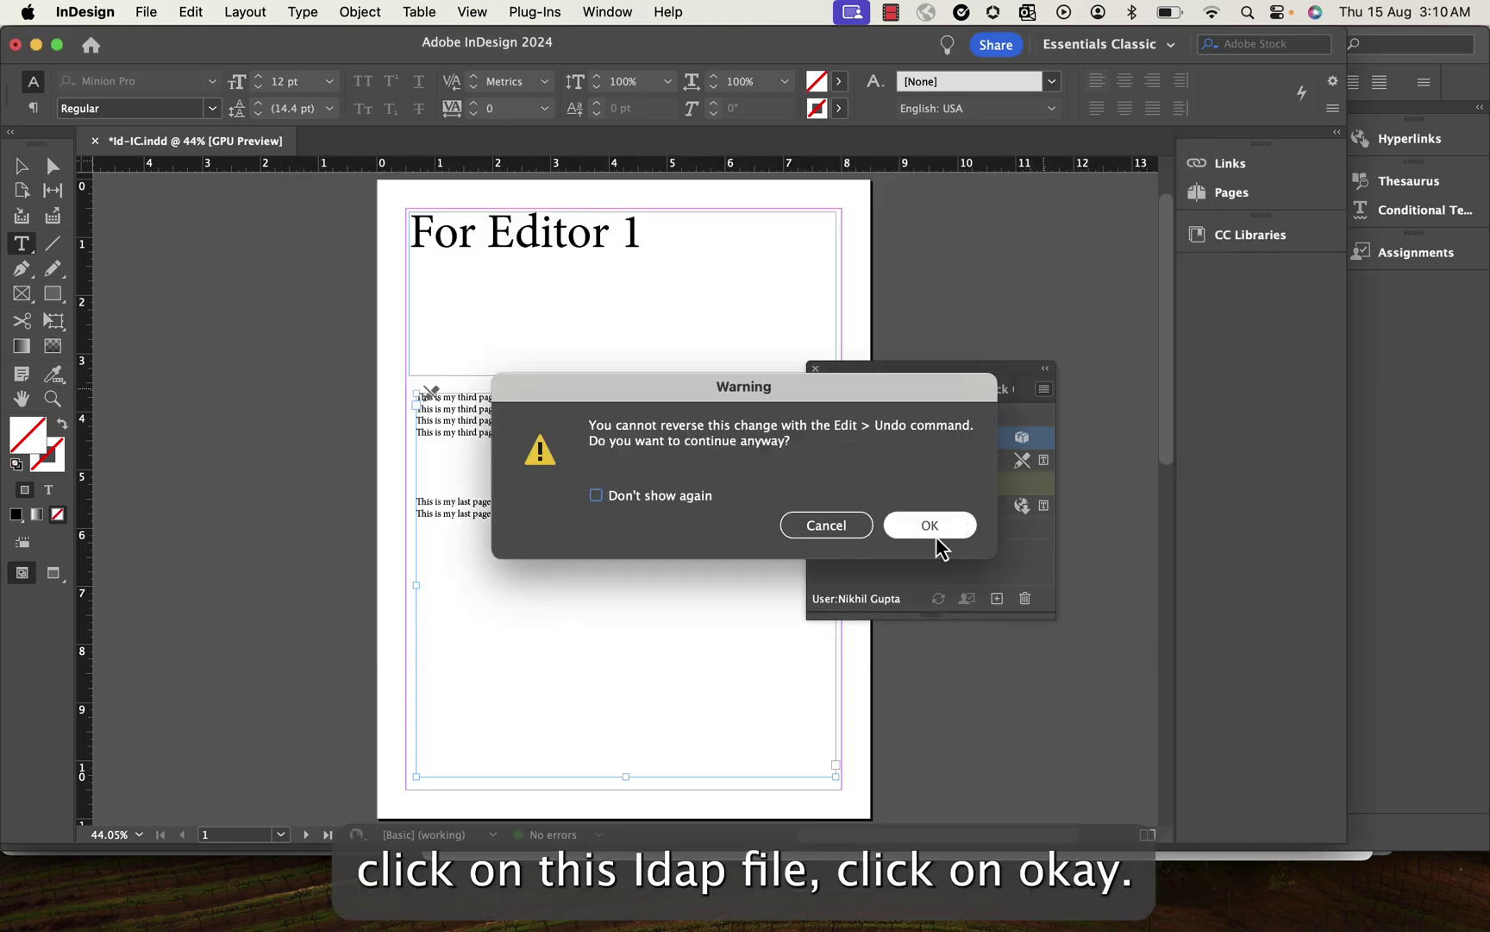
left_click(942, 532)
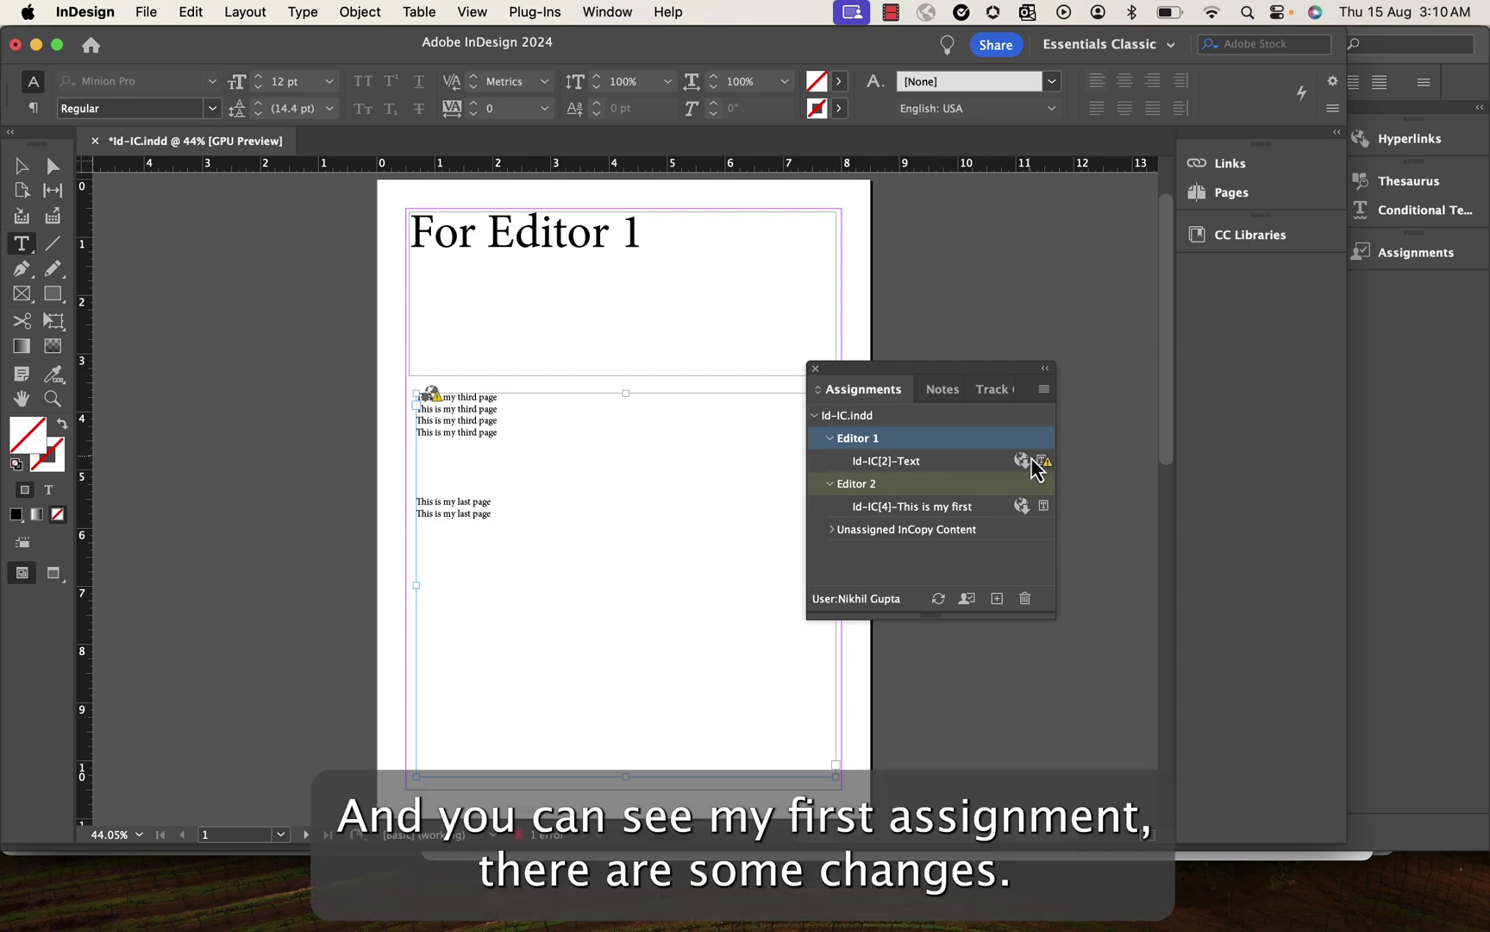
Step: Update all assignments and refresh Editor 1's Id-IC[2]-Text story in the layout
left_click(965, 466)
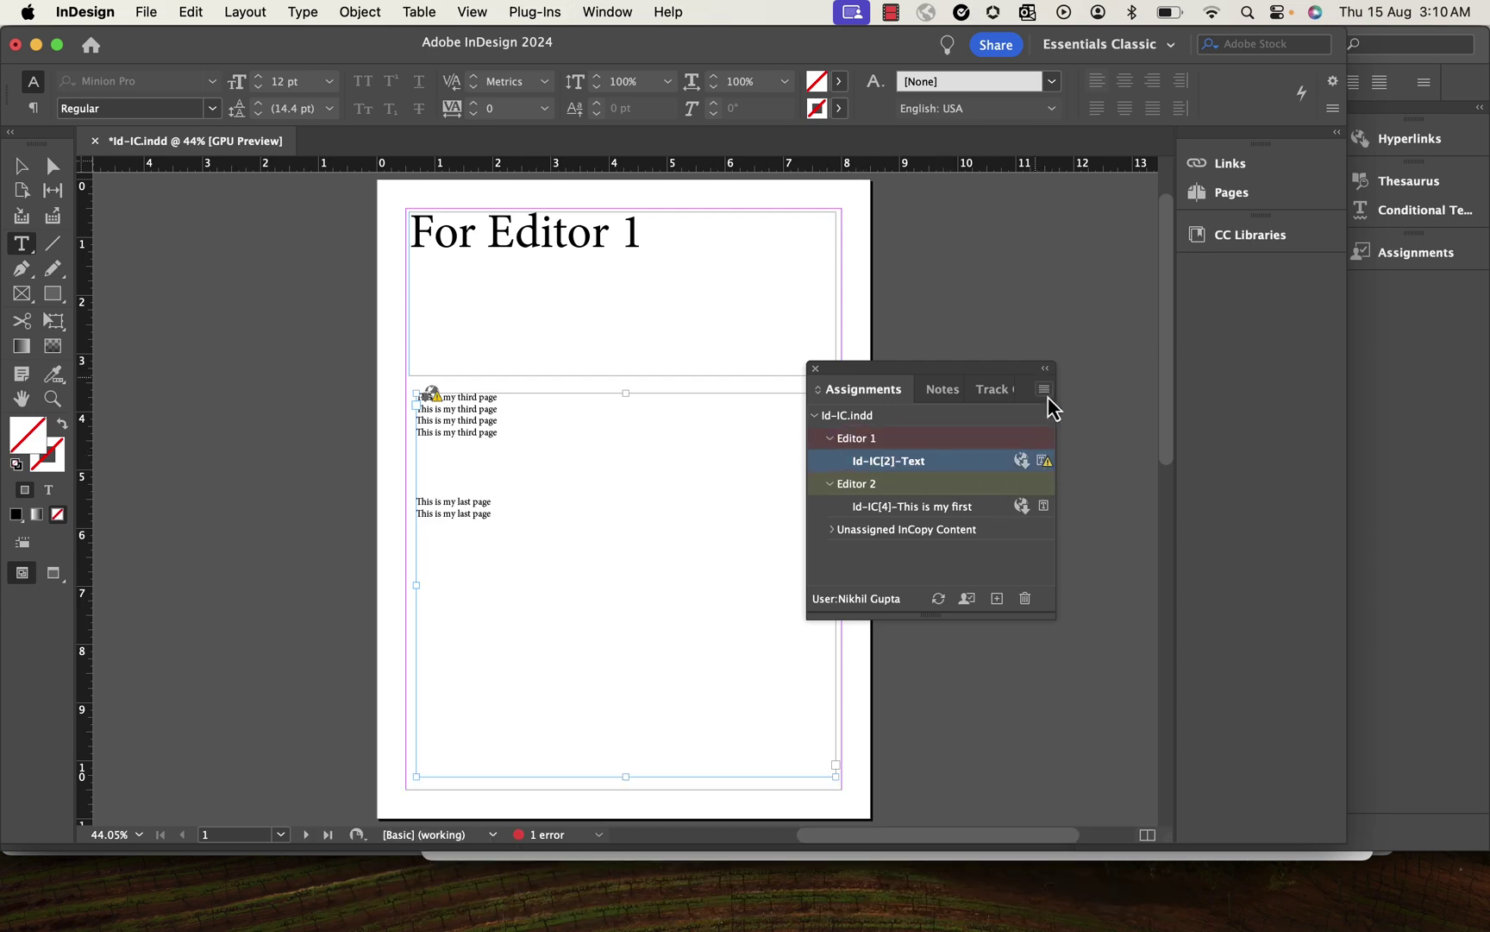
left_click(1045, 390)
left_click(1130, 602)
left_click(935, 608)
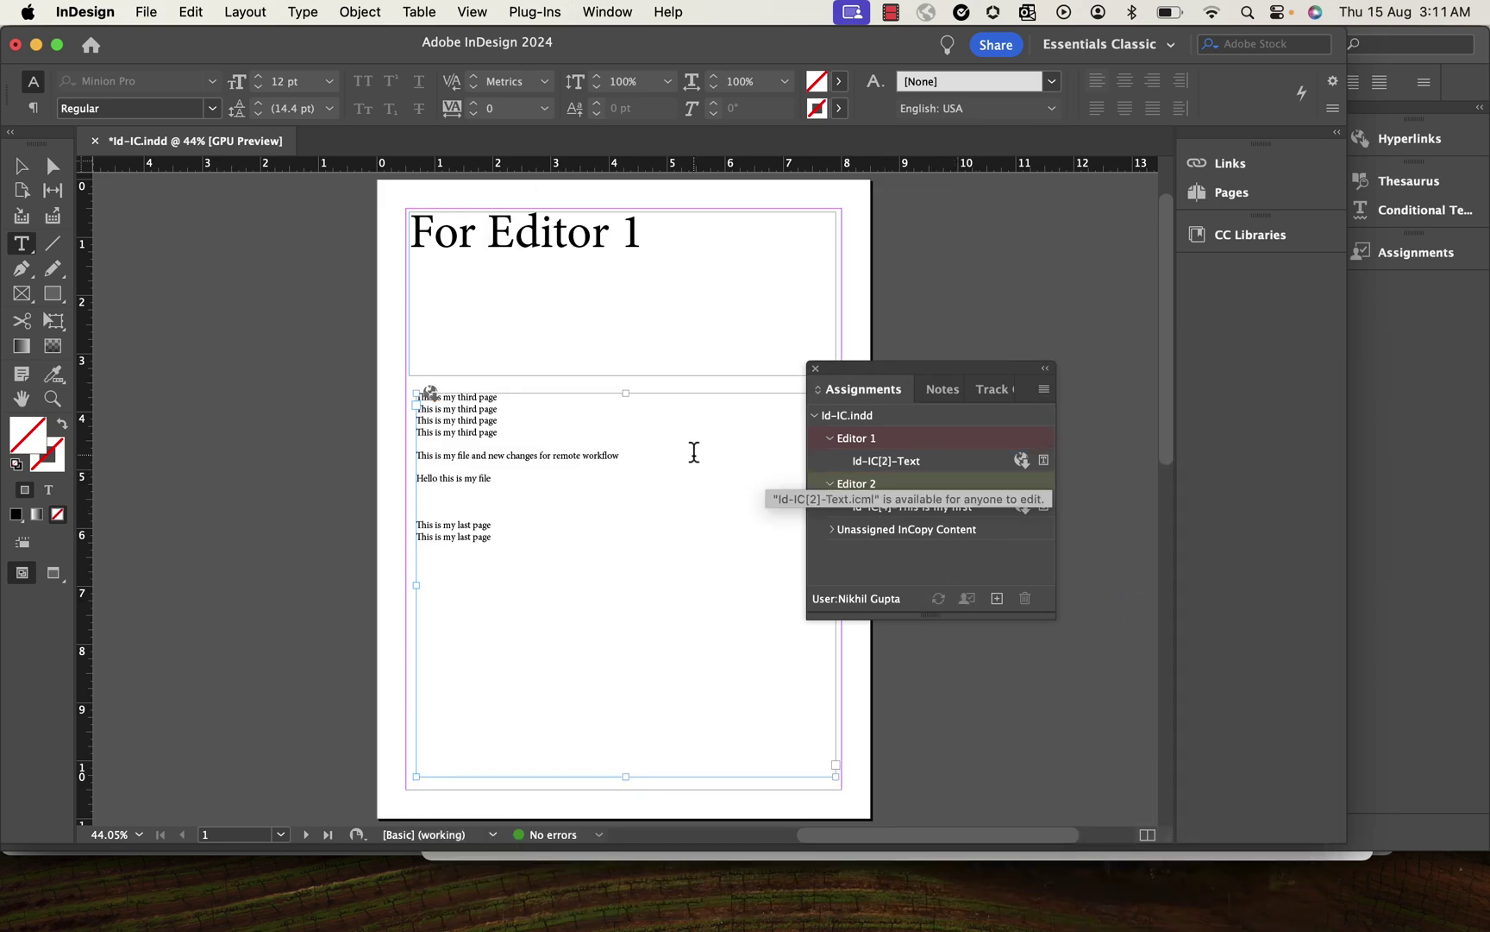
Step: Examine the two added lines in the layout, then open the story in Story Editor to review its tracked changes
left_click(440, 457)
double_click(424, 456)
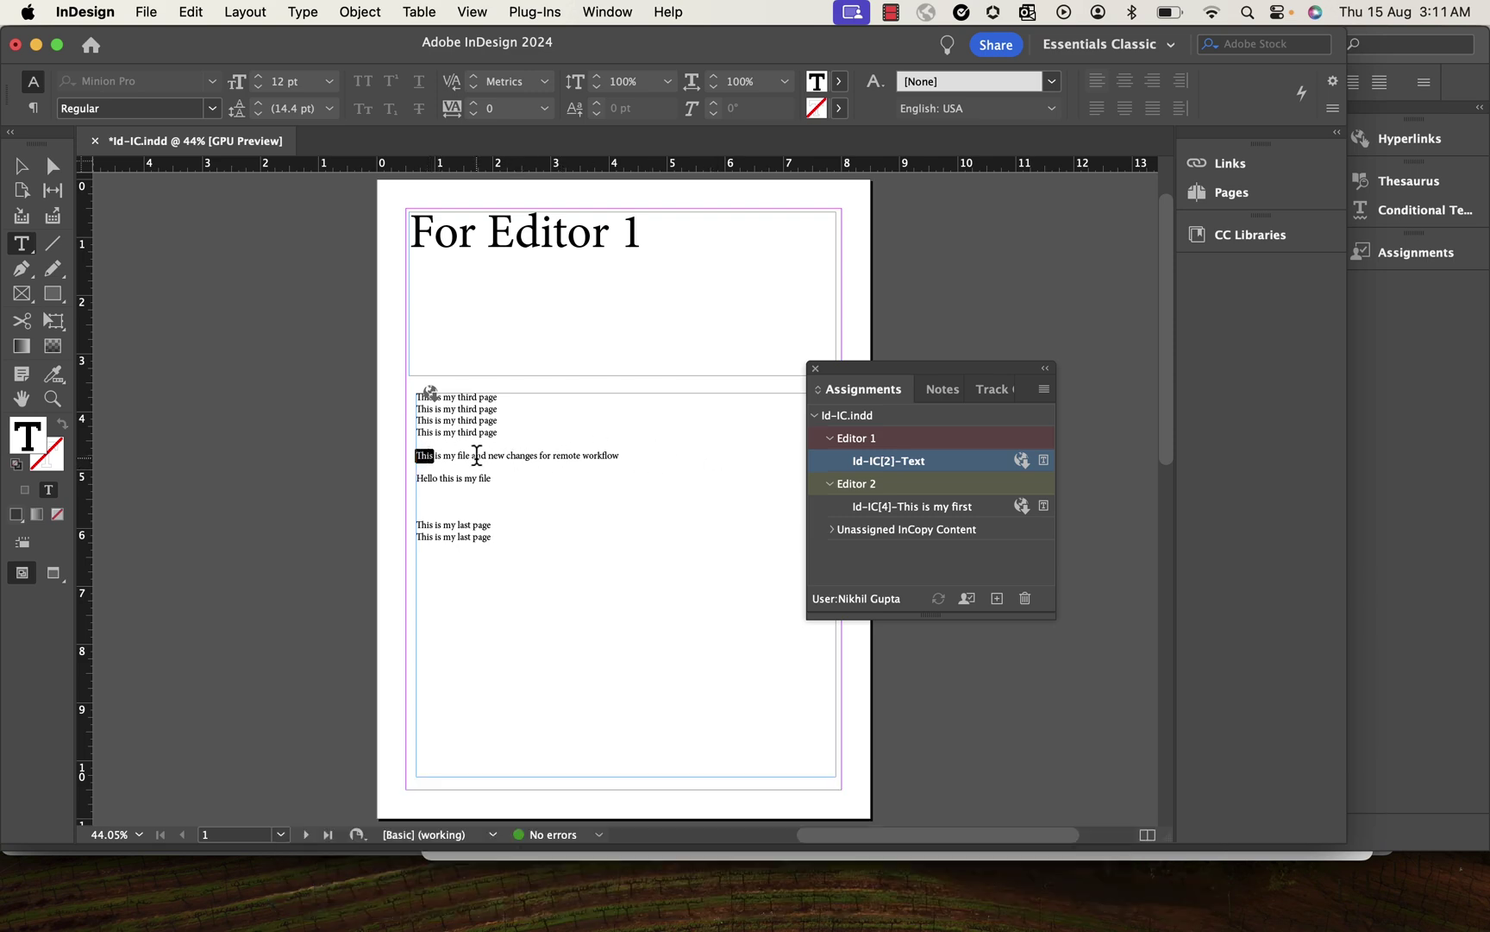
left_click(447, 476)
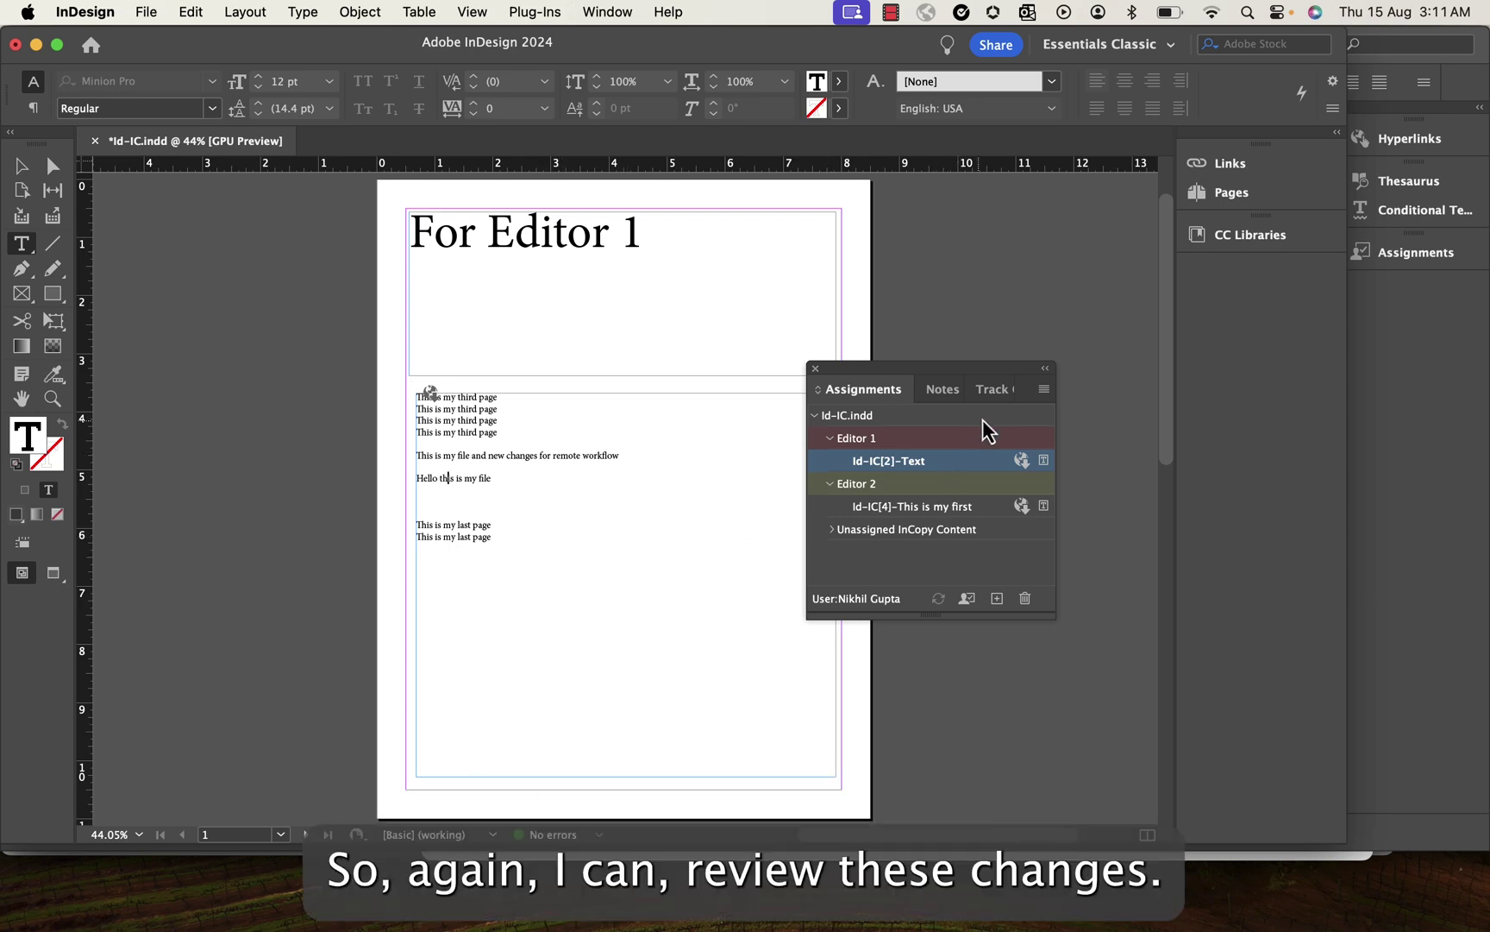
left_click(992, 389)
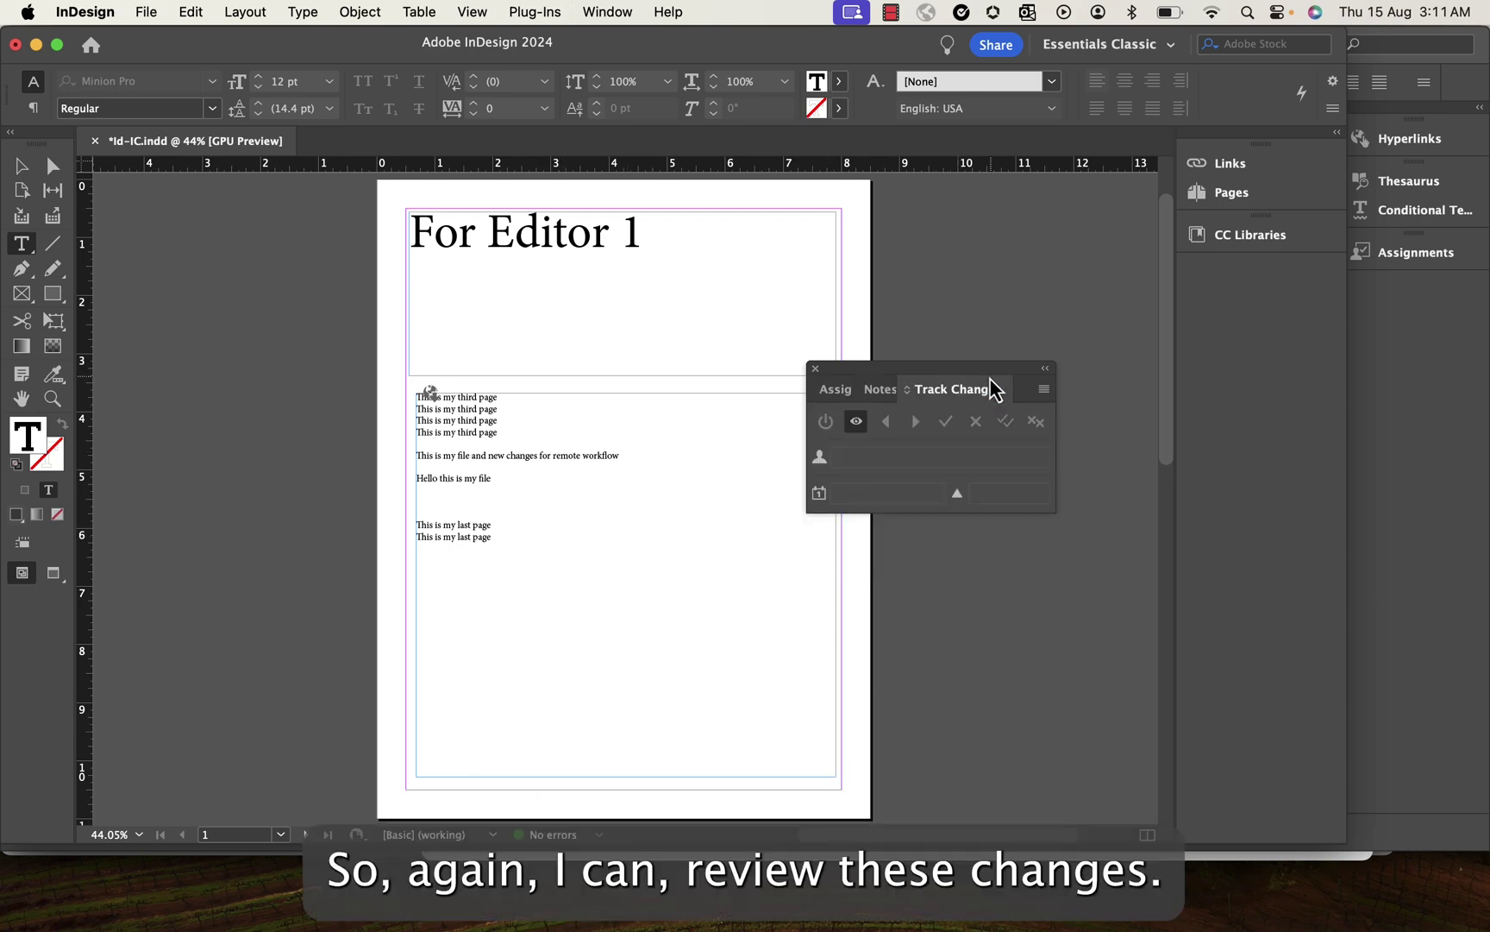
right_click(546, 470)
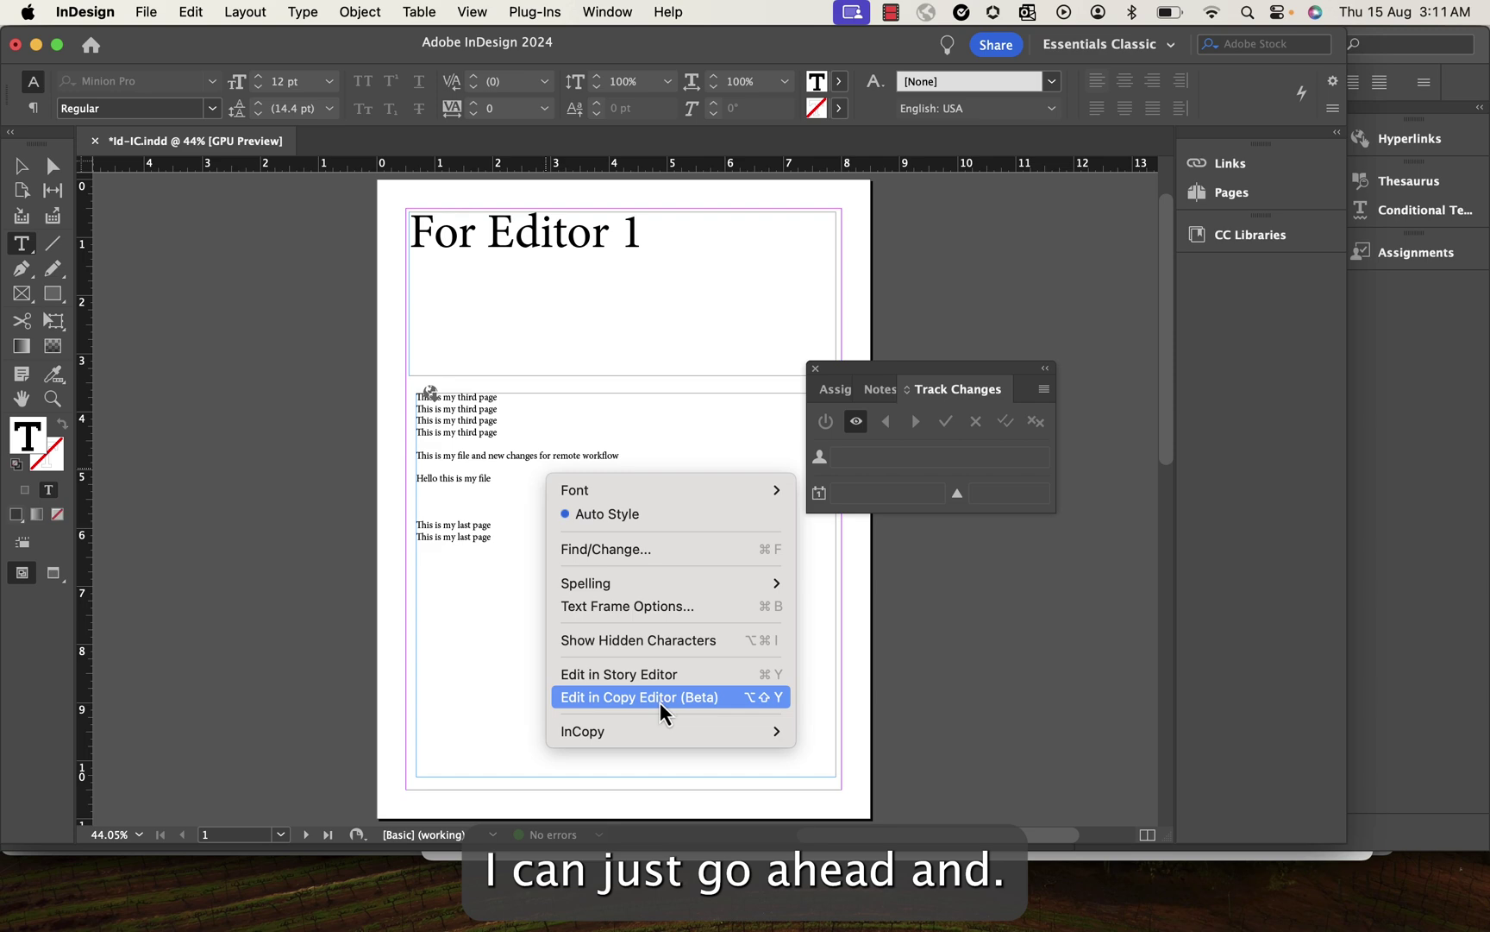
left_click(643, 672)
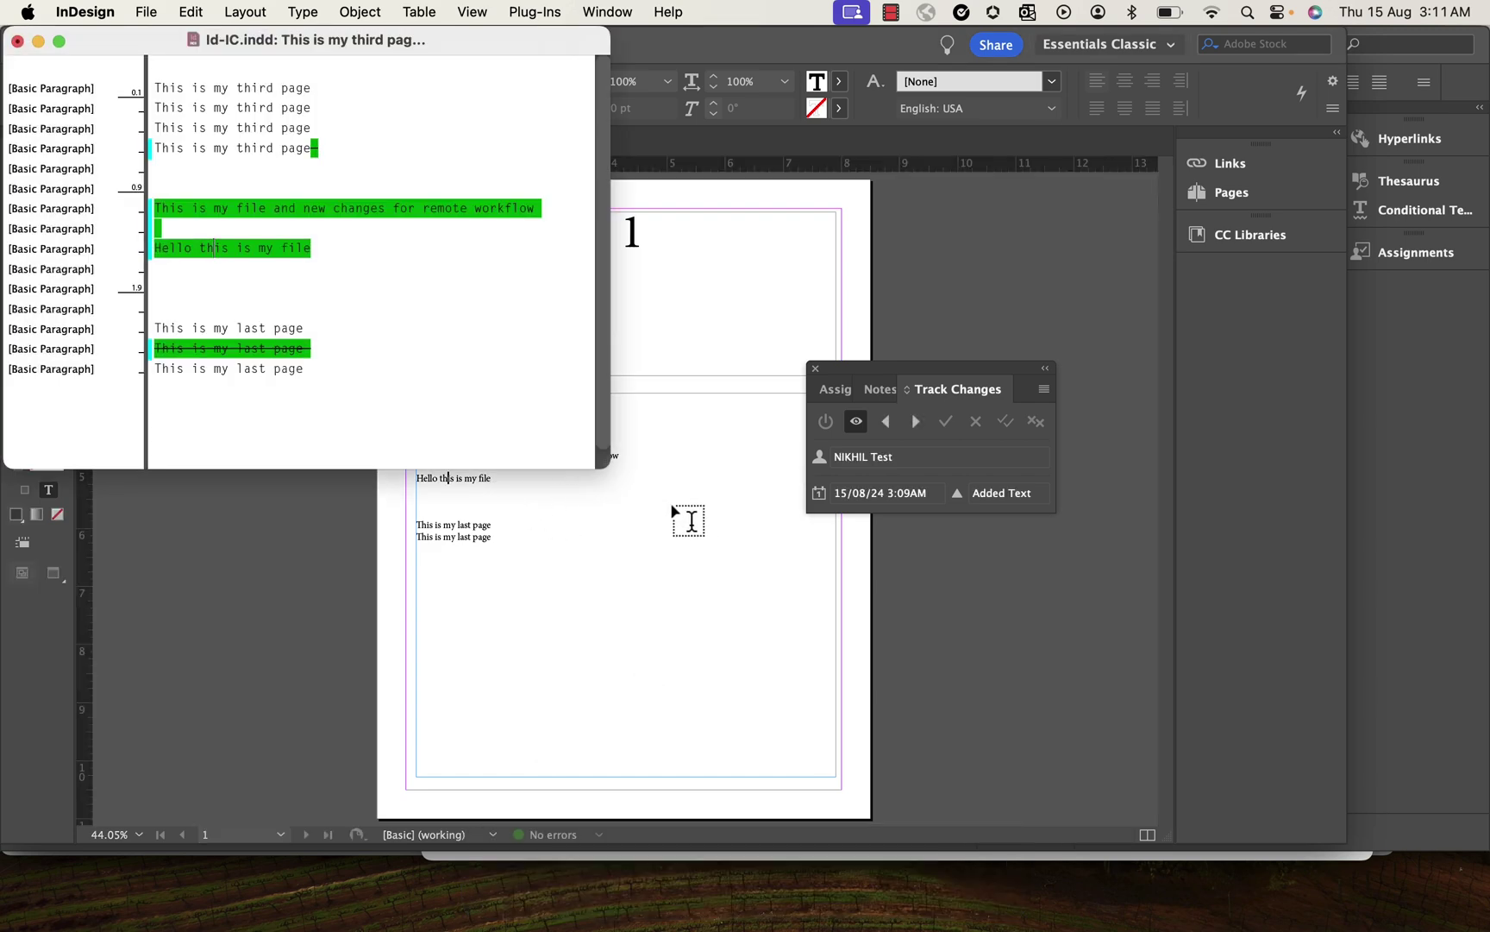
Step: Select the "Hello this is my file" line in the layout and reopen Story Editor to check the tracked change's author and date
left_click(465, 490)
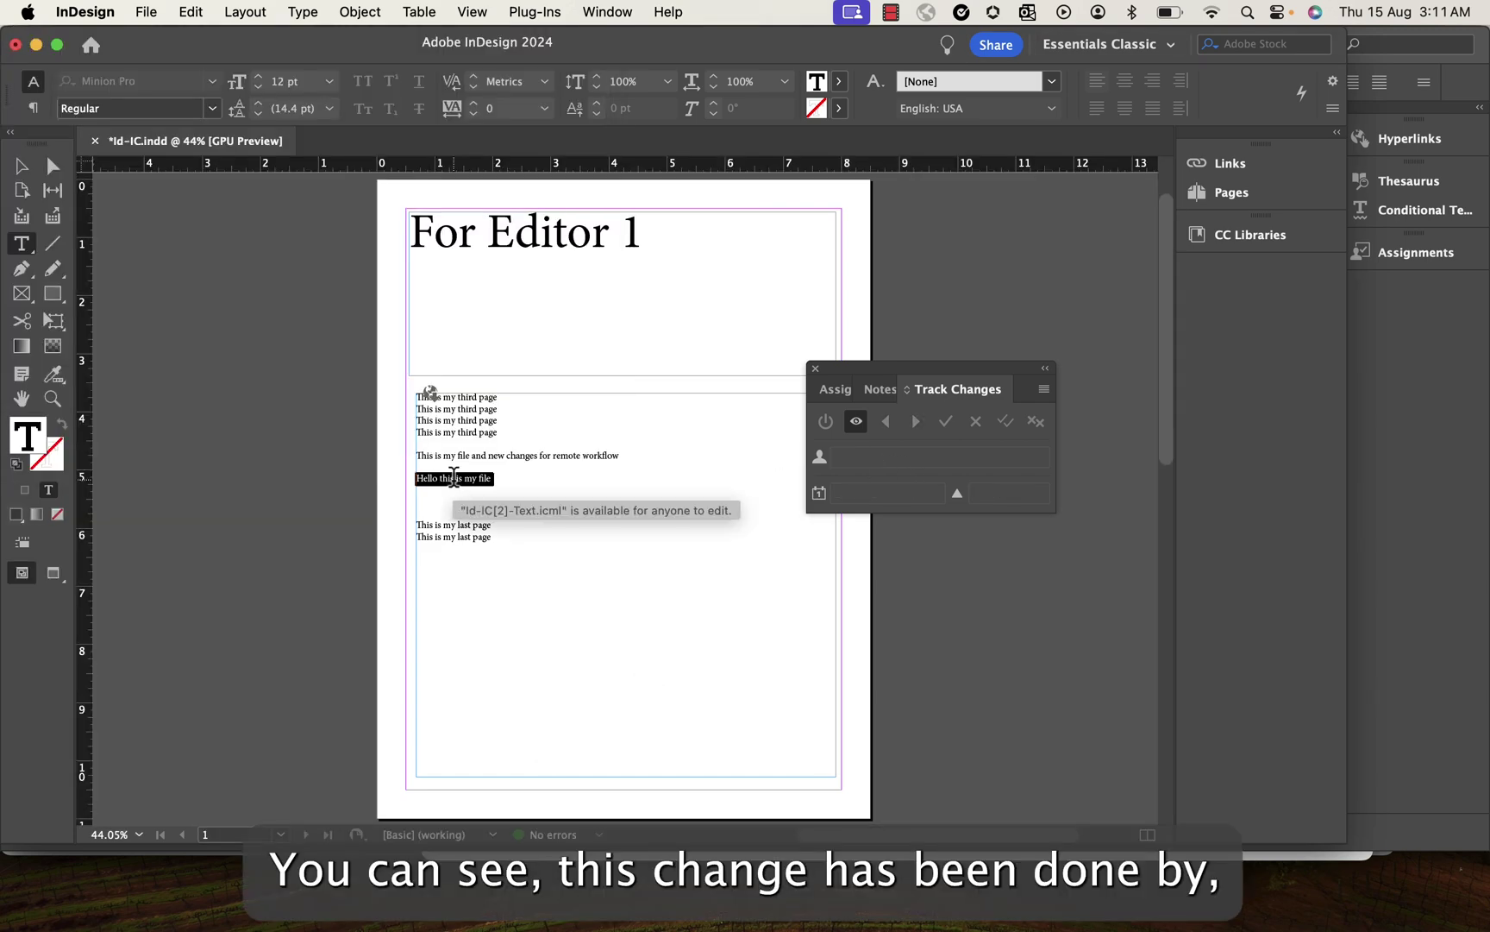
right_click(210, 380)
left_click(264, 637)
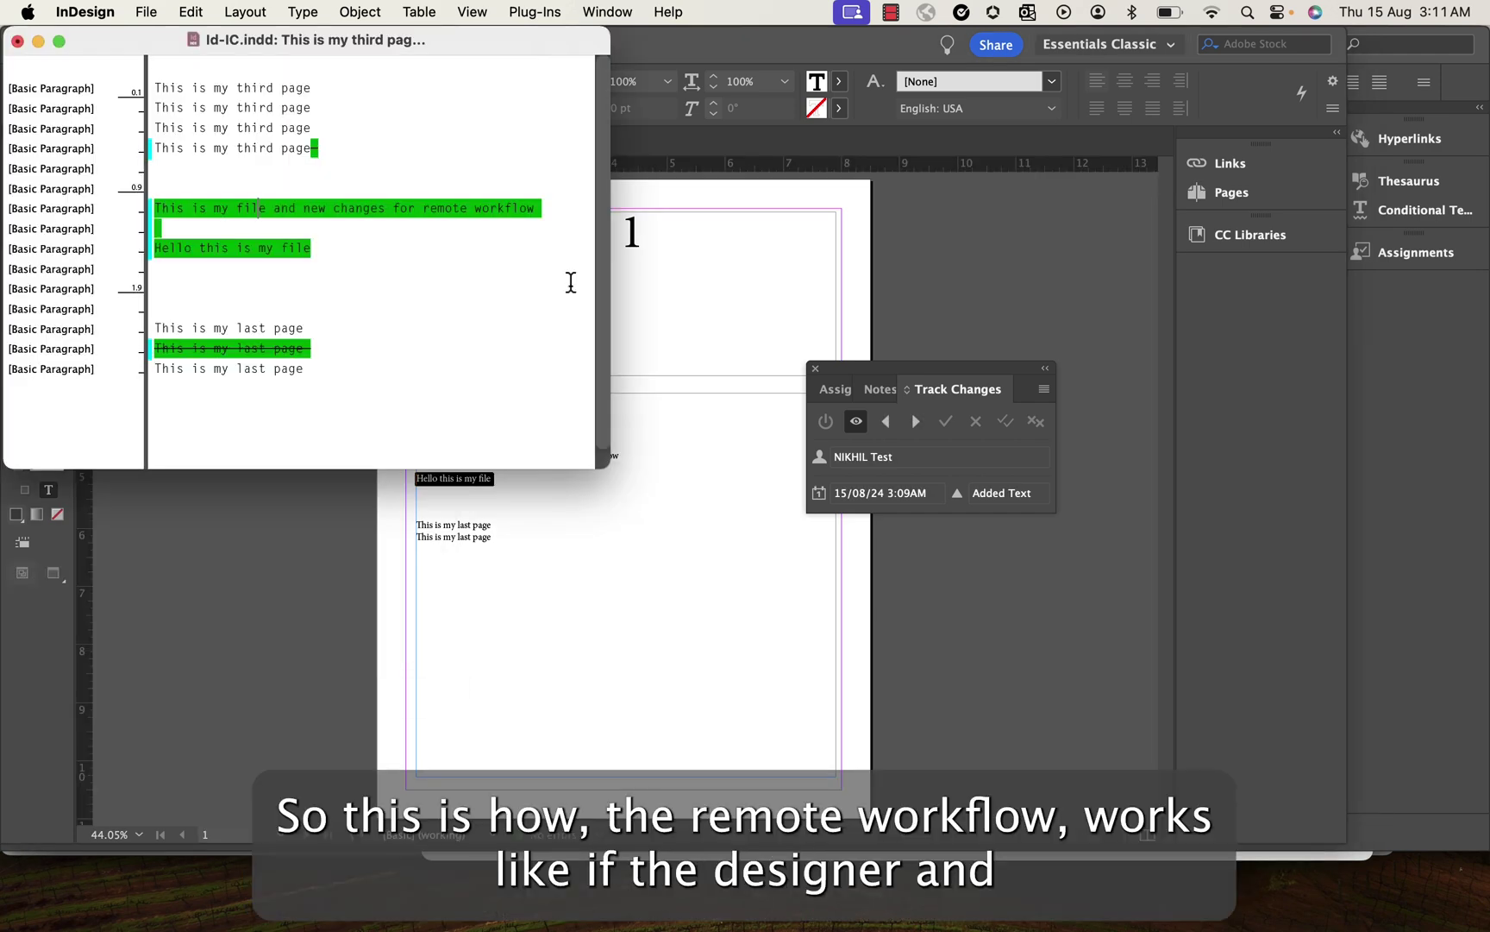